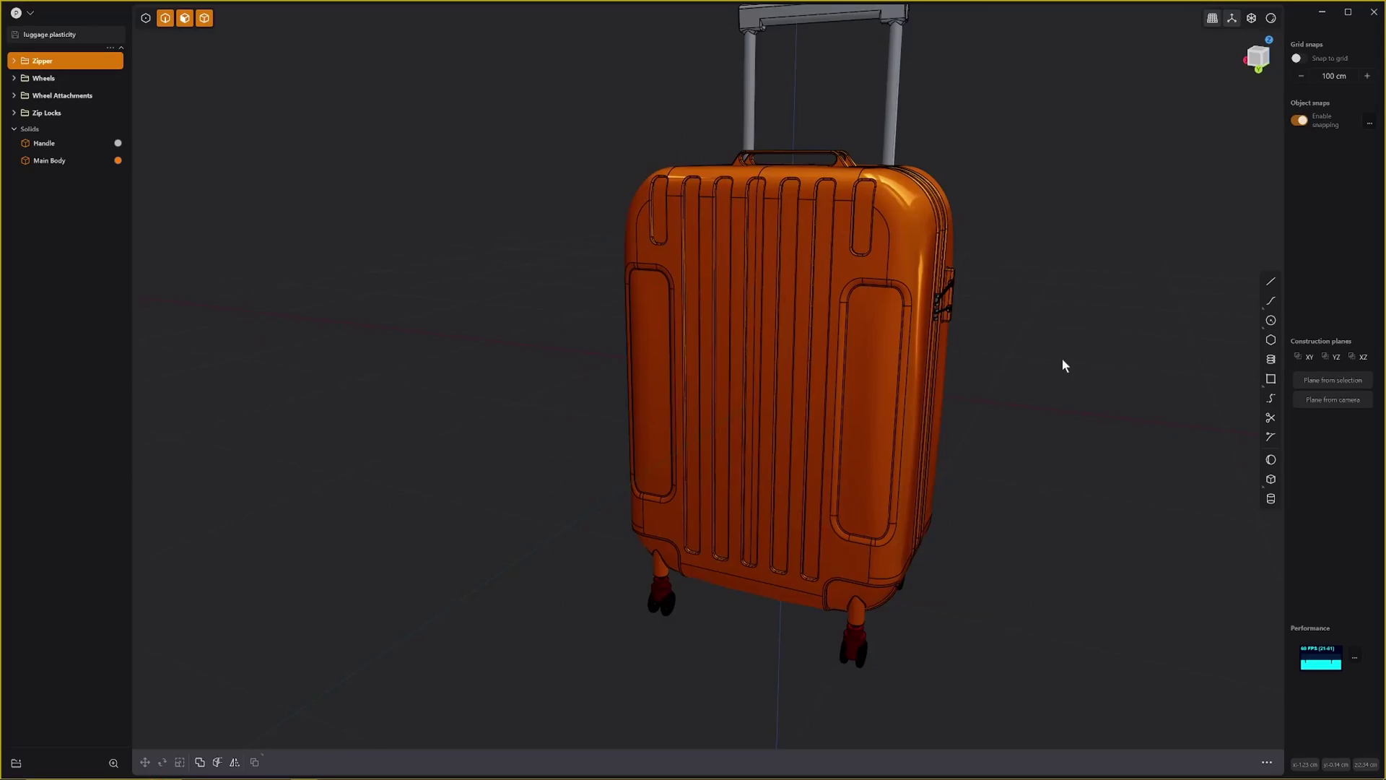
Examine the suitcase's ribbed front shell and its recessed side panels from several angles.
middle_click_drag(1036, 395, 953, 431)
scroll(988, 433, "up", 3)
scroll(989, 439, "down", 5)
scroll(953, 430, "up", 5)
middle_click_drag(783, 426, 901, 413)
scroll(804, 337, "down", 2)
scroll(902, 413, "up", 3)
middle_click_drag(677, 417, 761, 232, "shift")
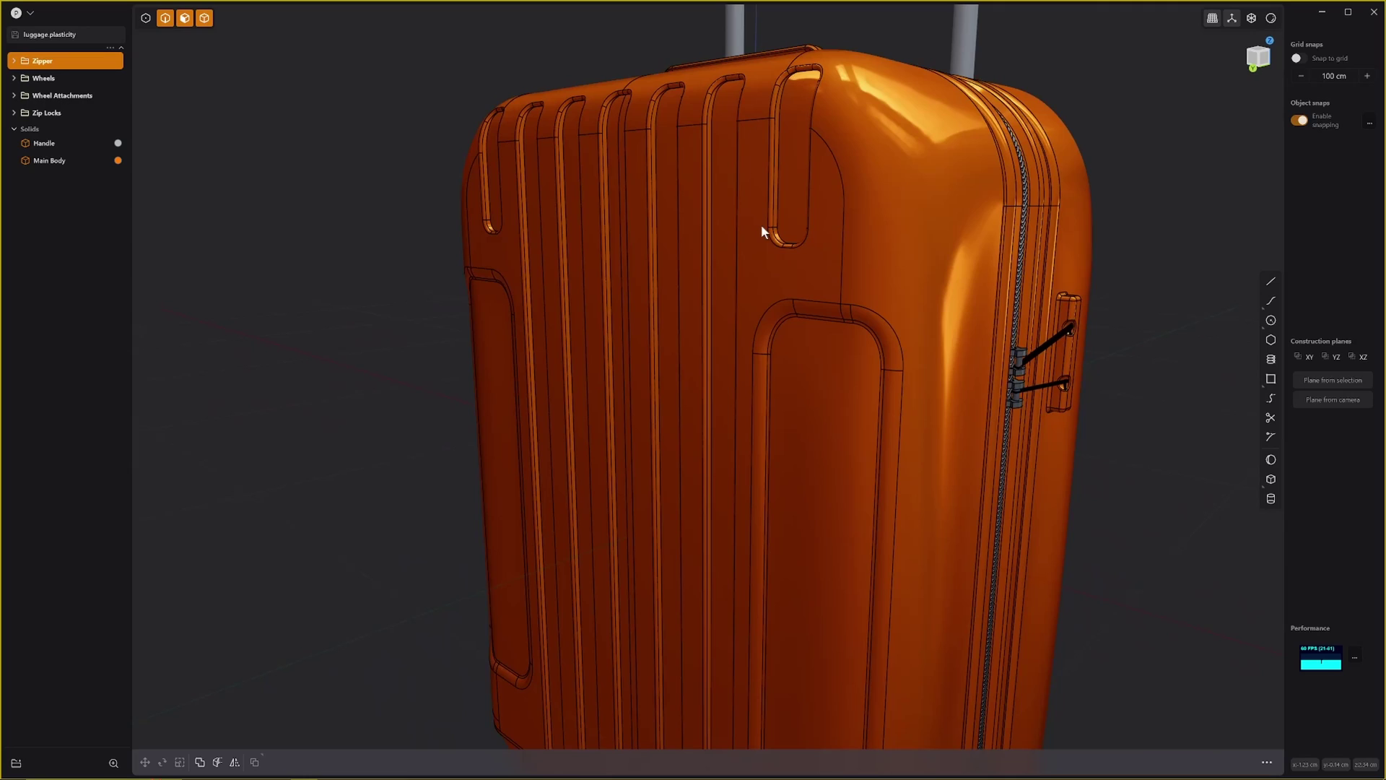
Inspect the zipper, zip pulls and lock on the side of the suitcase, including the overall shape.
middle_click_drag(809, 318, 763, 722)
scroll(794, 336, "down", 2)
scroll(812, 379, "down", 2)
scroll(788, 387, "up", 2)
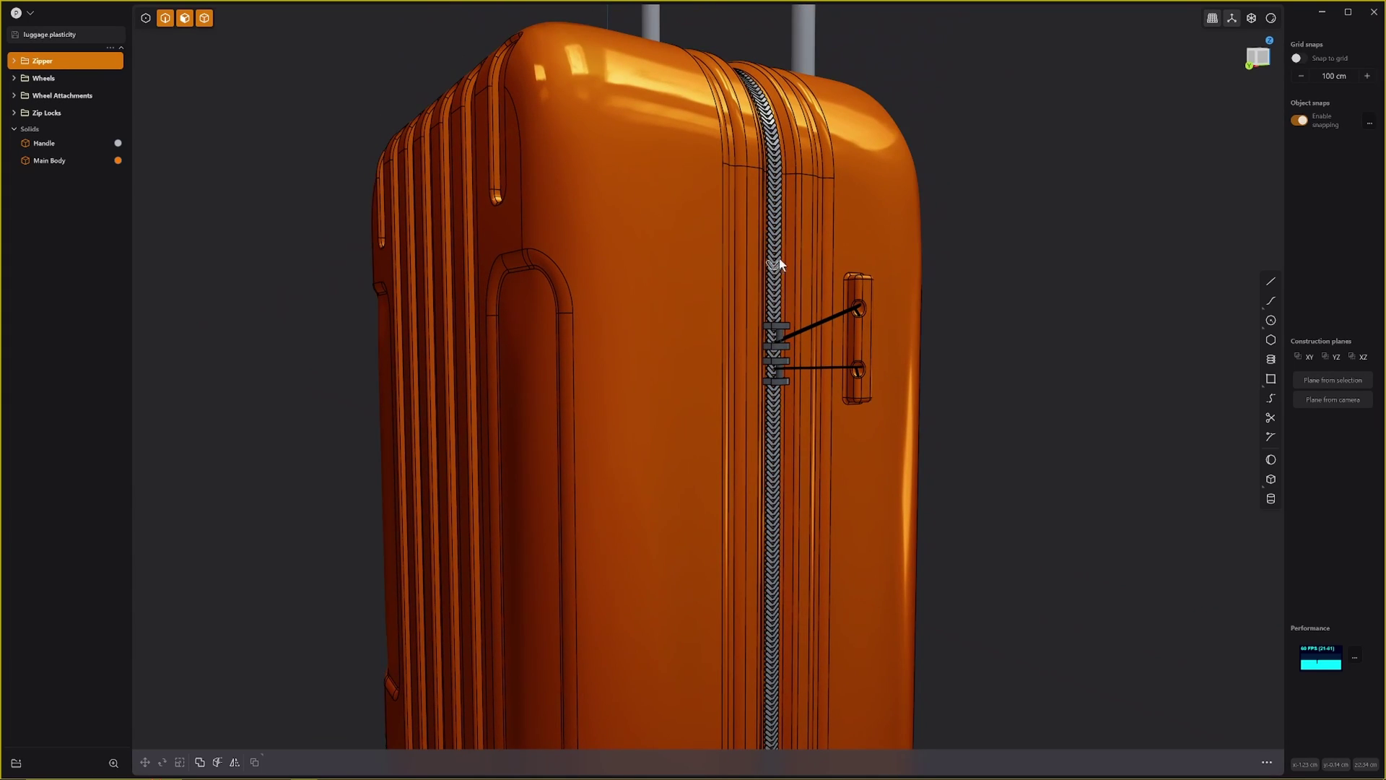
middle_click_drag(778, 260, 786, 335, "shift")
scroll(793, 452, "up", 3)
middle_click_drag(793, 462, 809, 416)
scroll(783, 478, "down", 5)
scroll(823, 505, "down", 3)
scroll(823, 498, "up", 2)
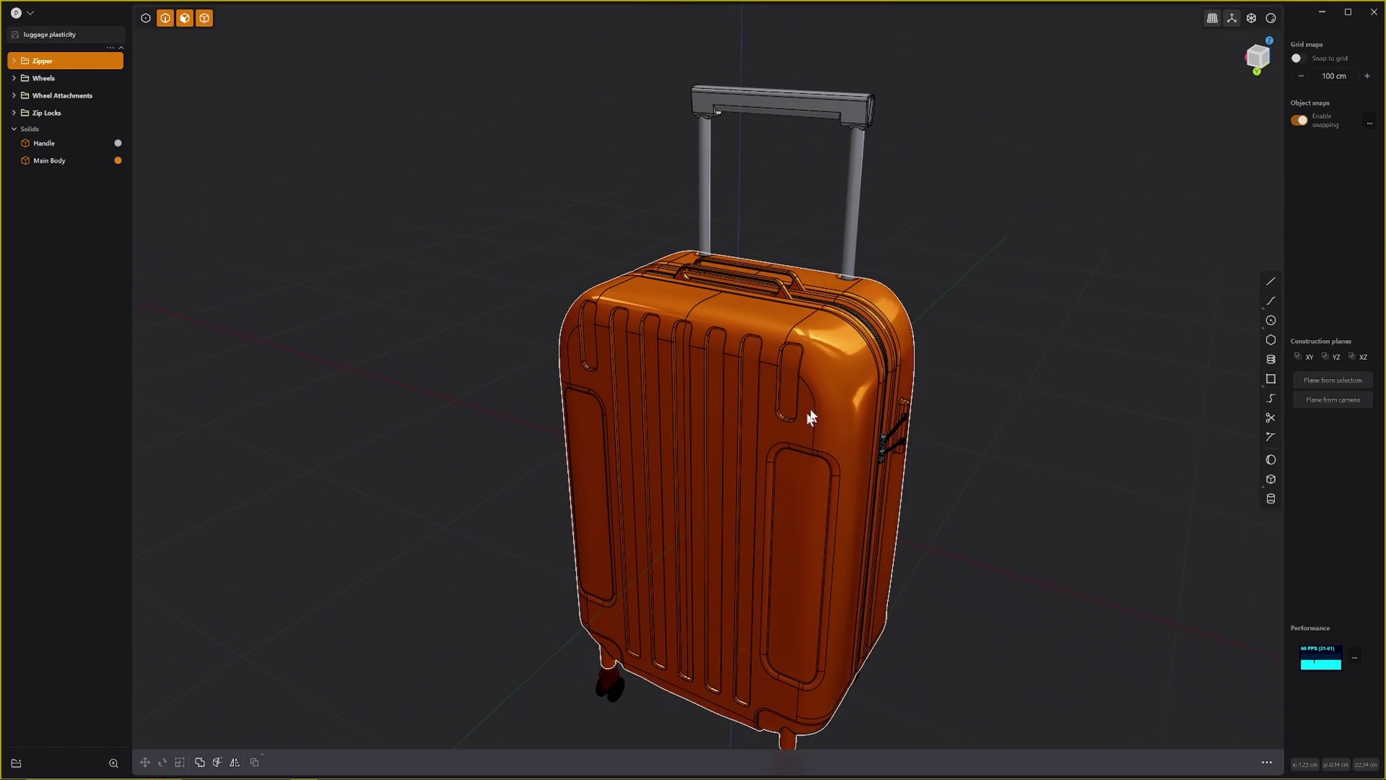
Switch the viewport shading from the coloured materials to the plain grey display.
left_click(1271, 18)
left_click(1220, 55)
middle_click_drag(693, 289, 677, 265)
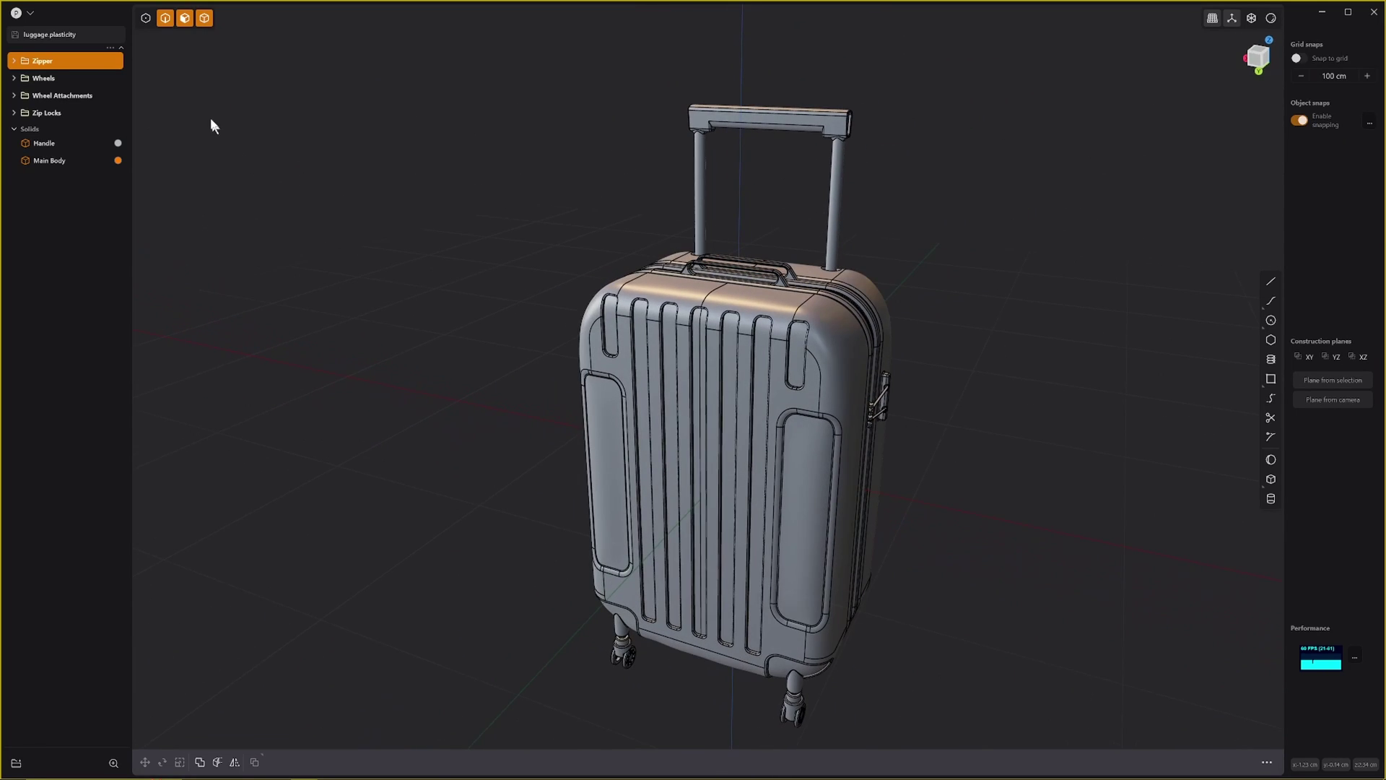
Start exporting the model as a Wavefront OBJ, overwriting Luggage High.obj in the Luggage folder.
left_click(29, 13)
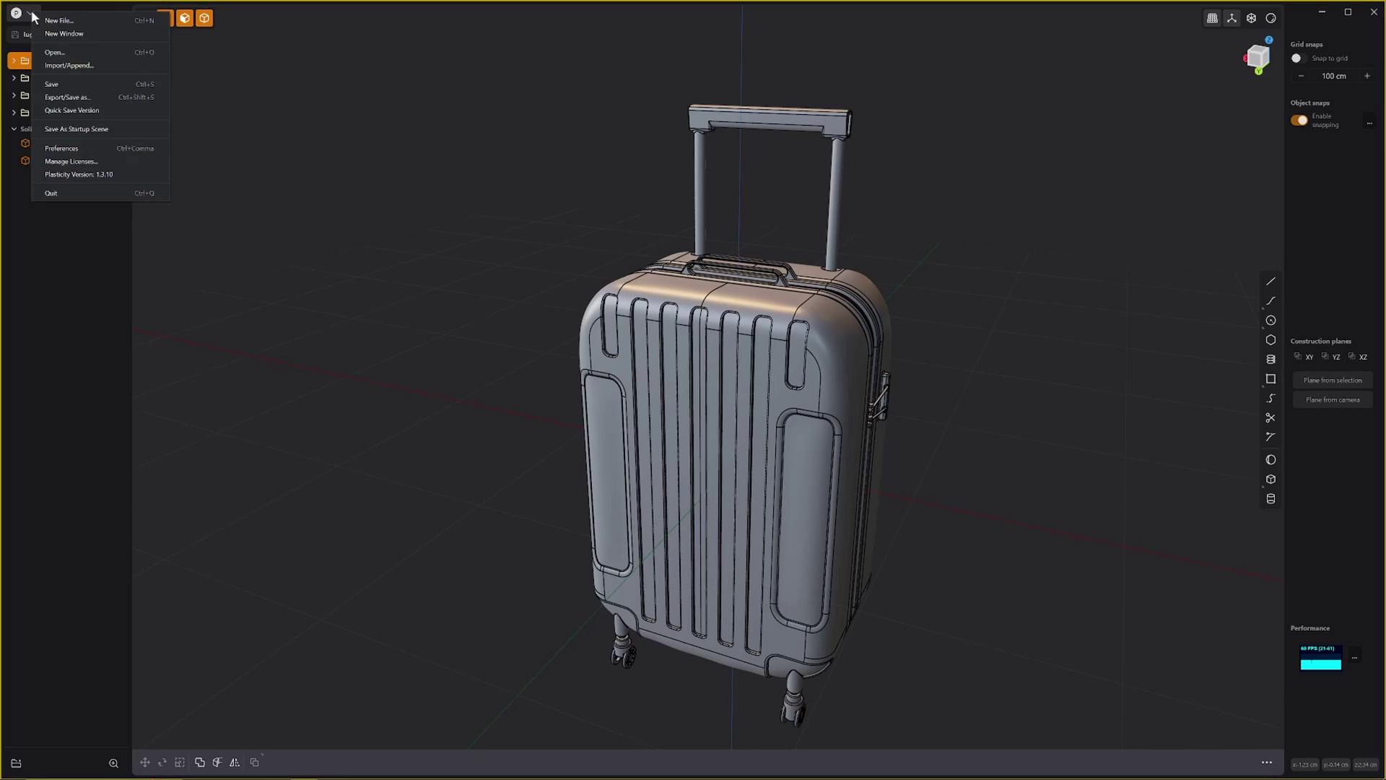
left_click(94, 98)
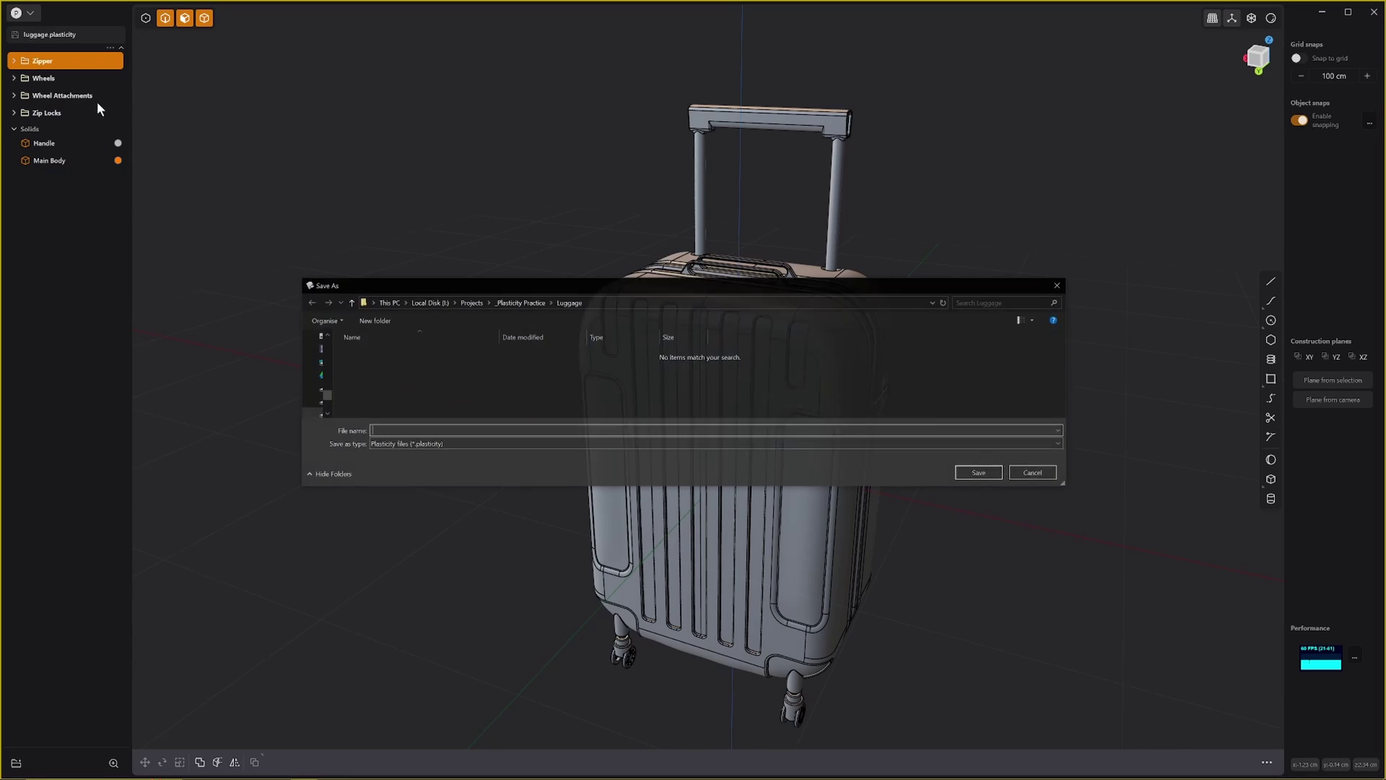
left_click(461, 443)
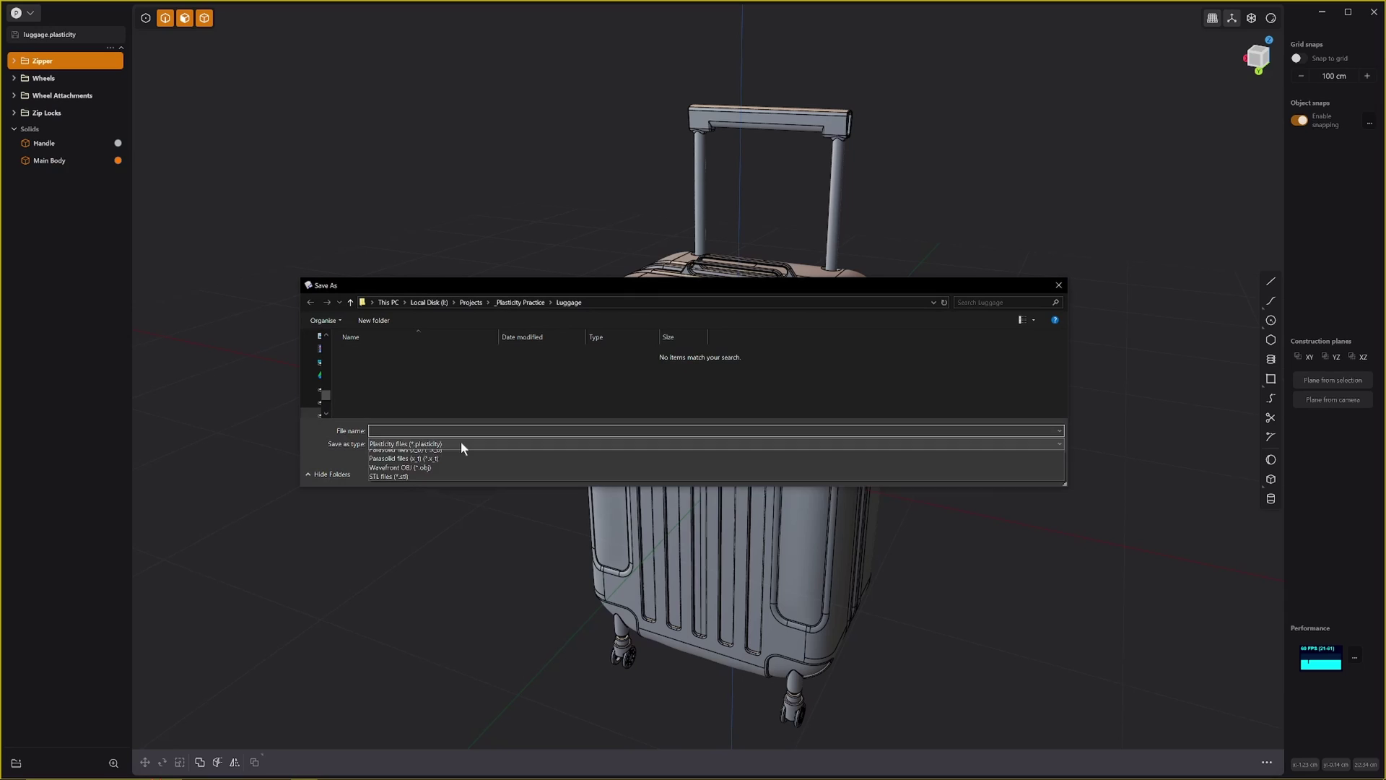
left_click(433, 492)
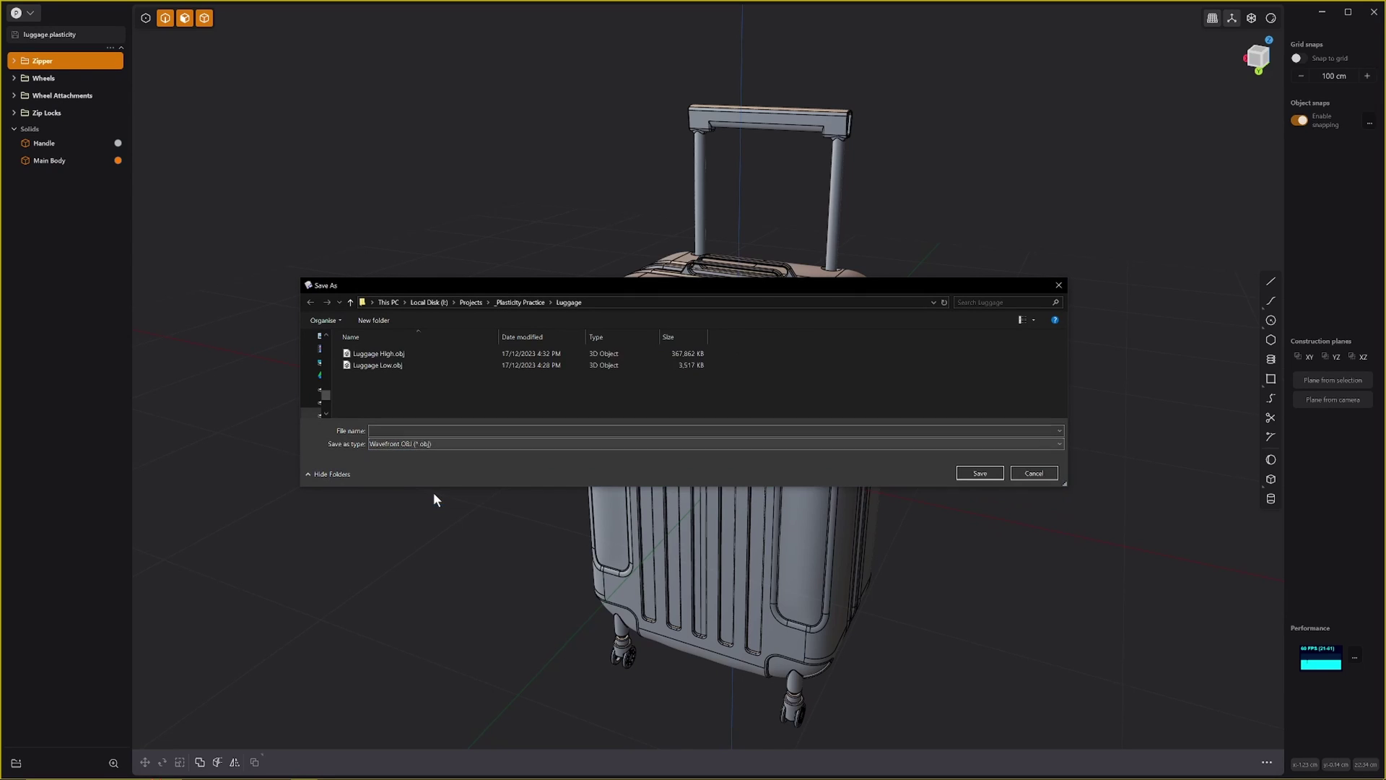
left_click(378, 354)
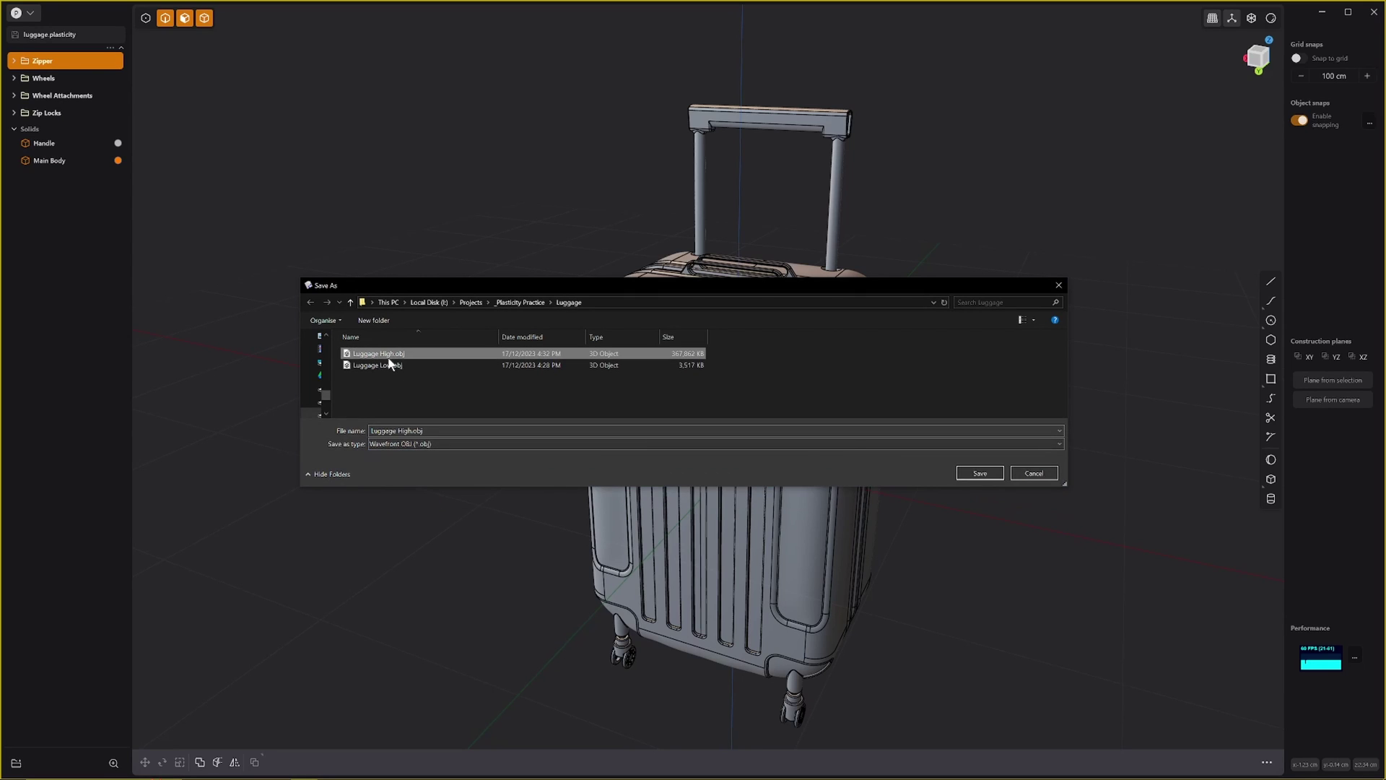
left_click(974, 474)
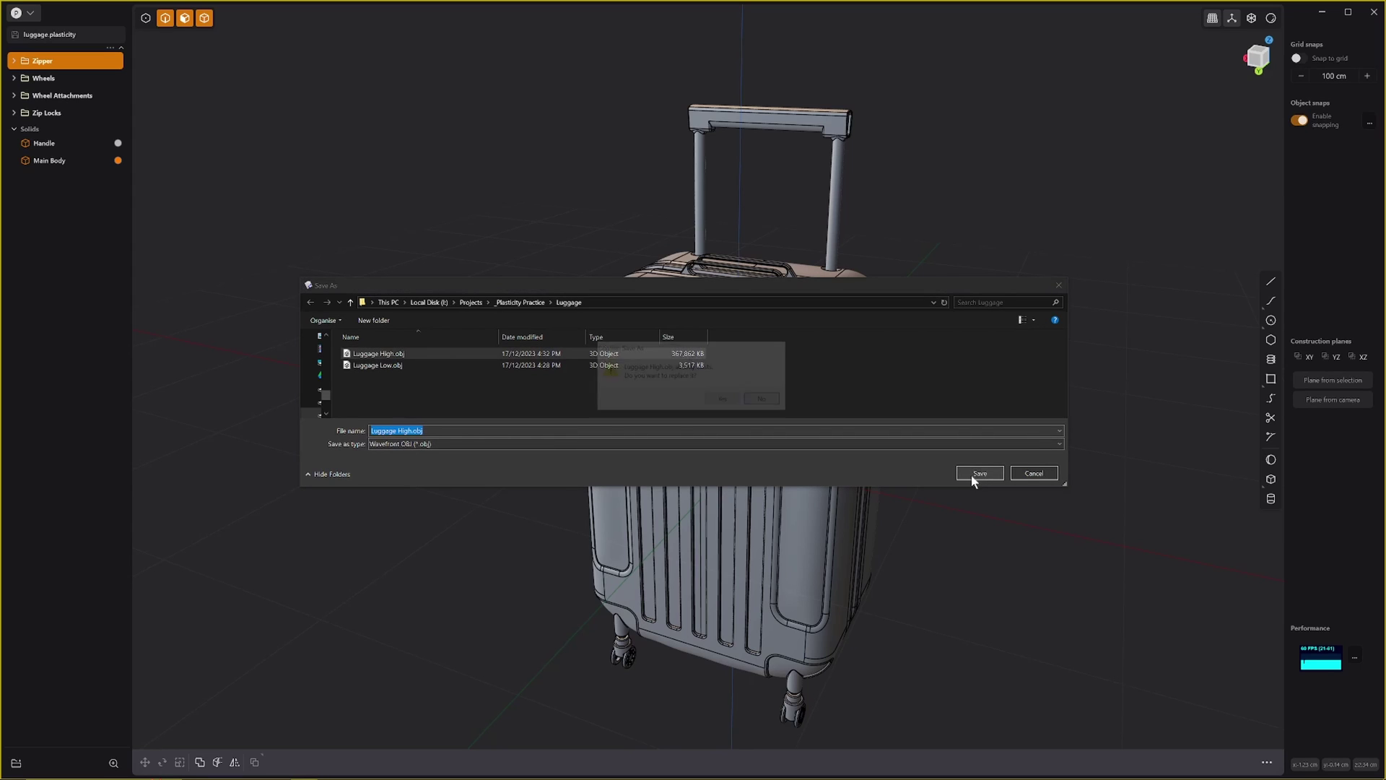
left_click(722, 399)
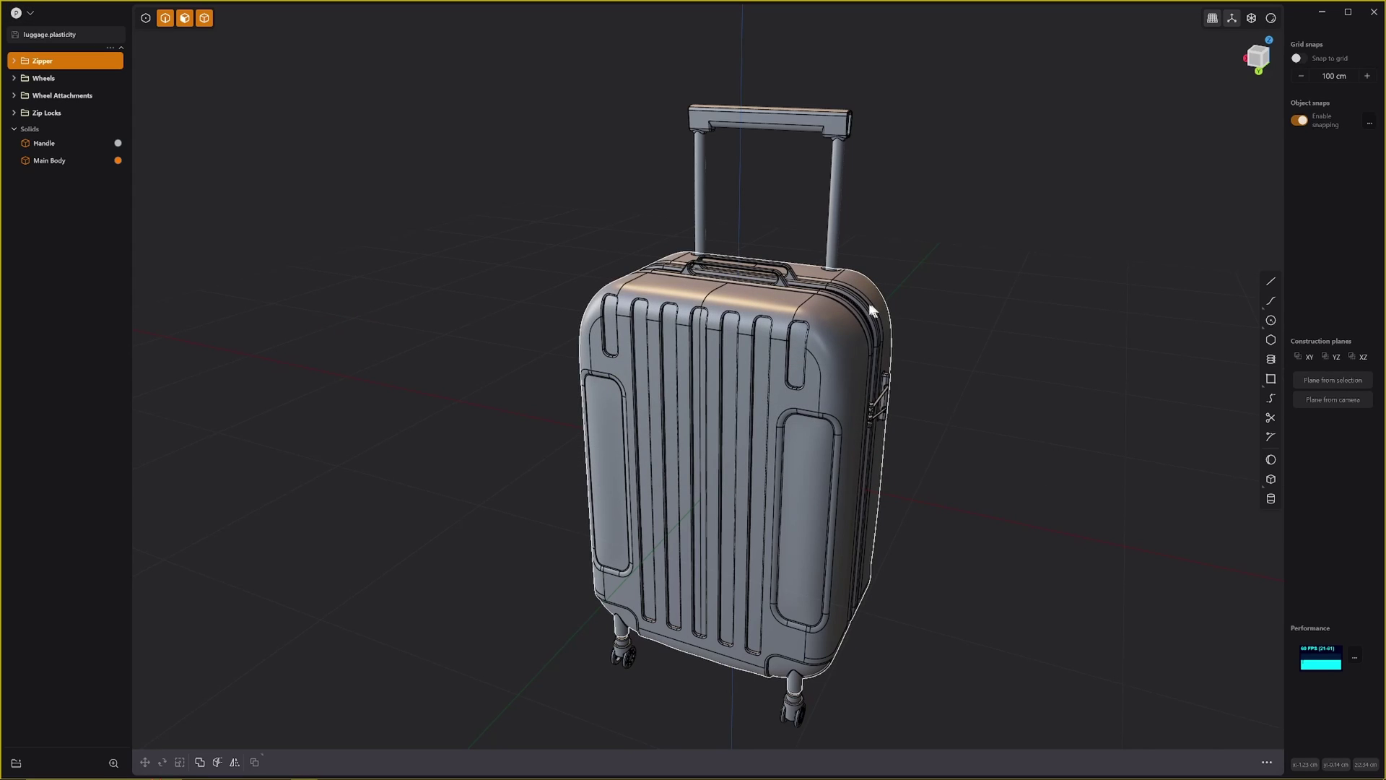
Check the triangulated export preview around the suitcase's upper corner and set the OBJ topology to Ngons.
scroll(812, 327, "up", 8)
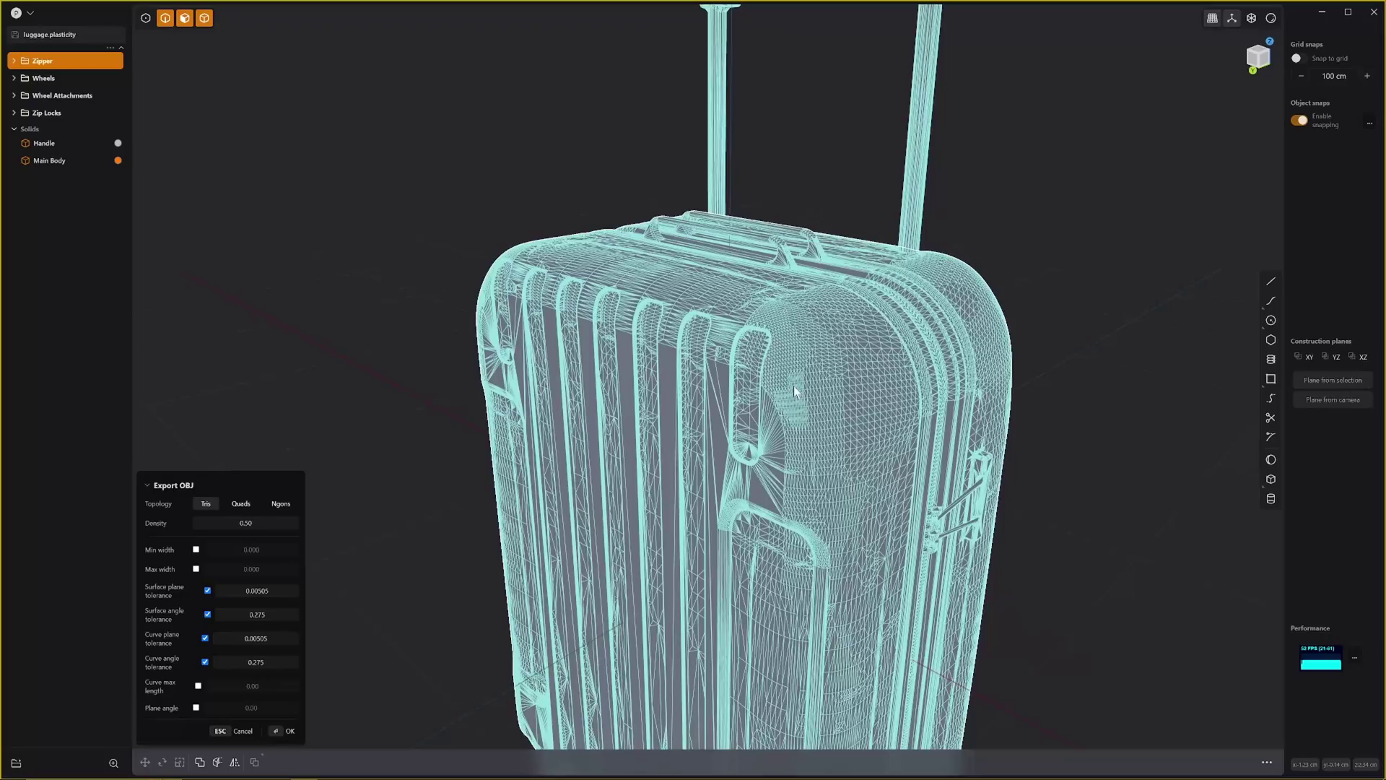
mouse_move(756, 354)
middle_mouse_down()
mouse_move(829, 365)
mouse_move(745, 407)
mouse_move(743, 375)
mouse_move(774, 336)
middle_mouse_up()
scroll(766, 358, "up", 4)
scroll(752, 390, "down", 5)
middle_click_drag(589, 439, 565, 448)
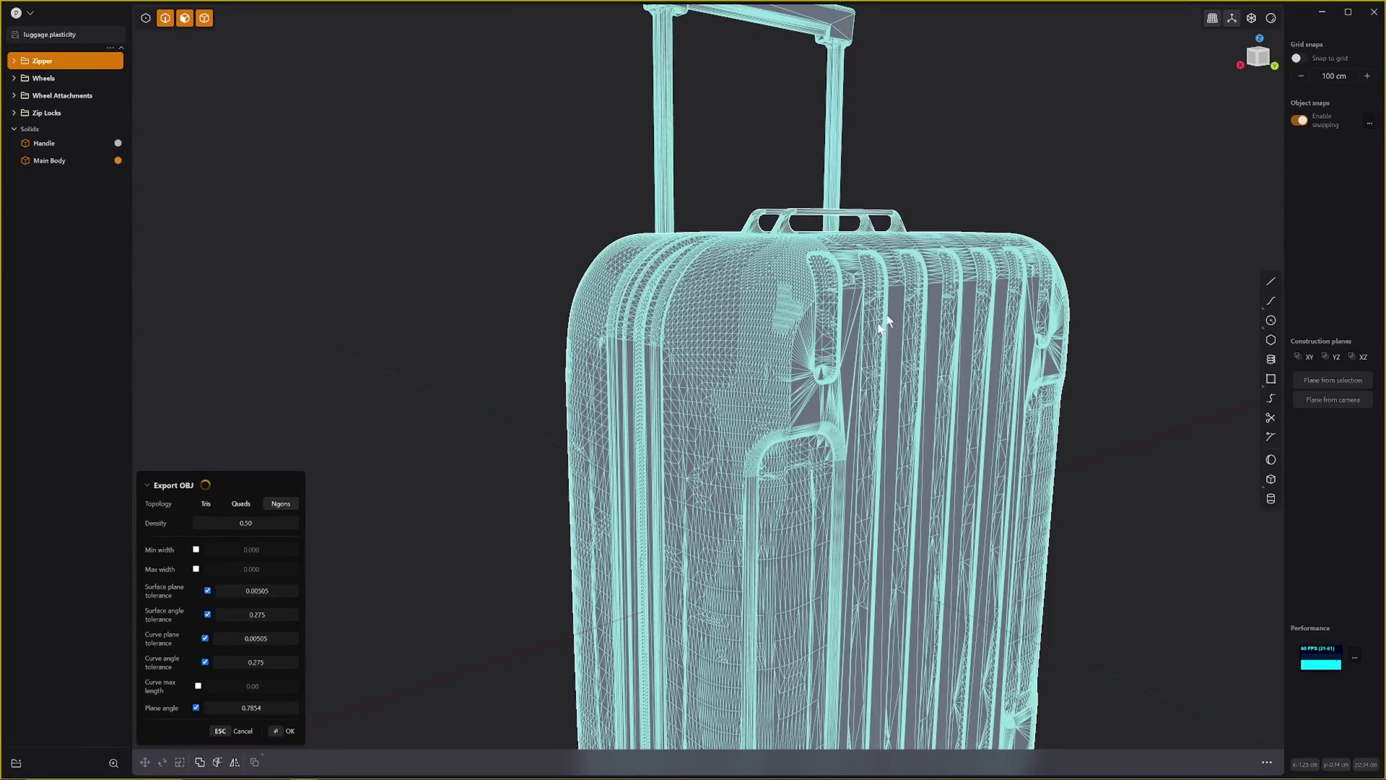
Examine the n-gon mesh preview on the handle area, rib recesses and lower body with its wheels.
scroll(666, 413, "down", 3)
middle_click_drag(701, 393, 801, 498)
scroll(812, 530, "up", 10)
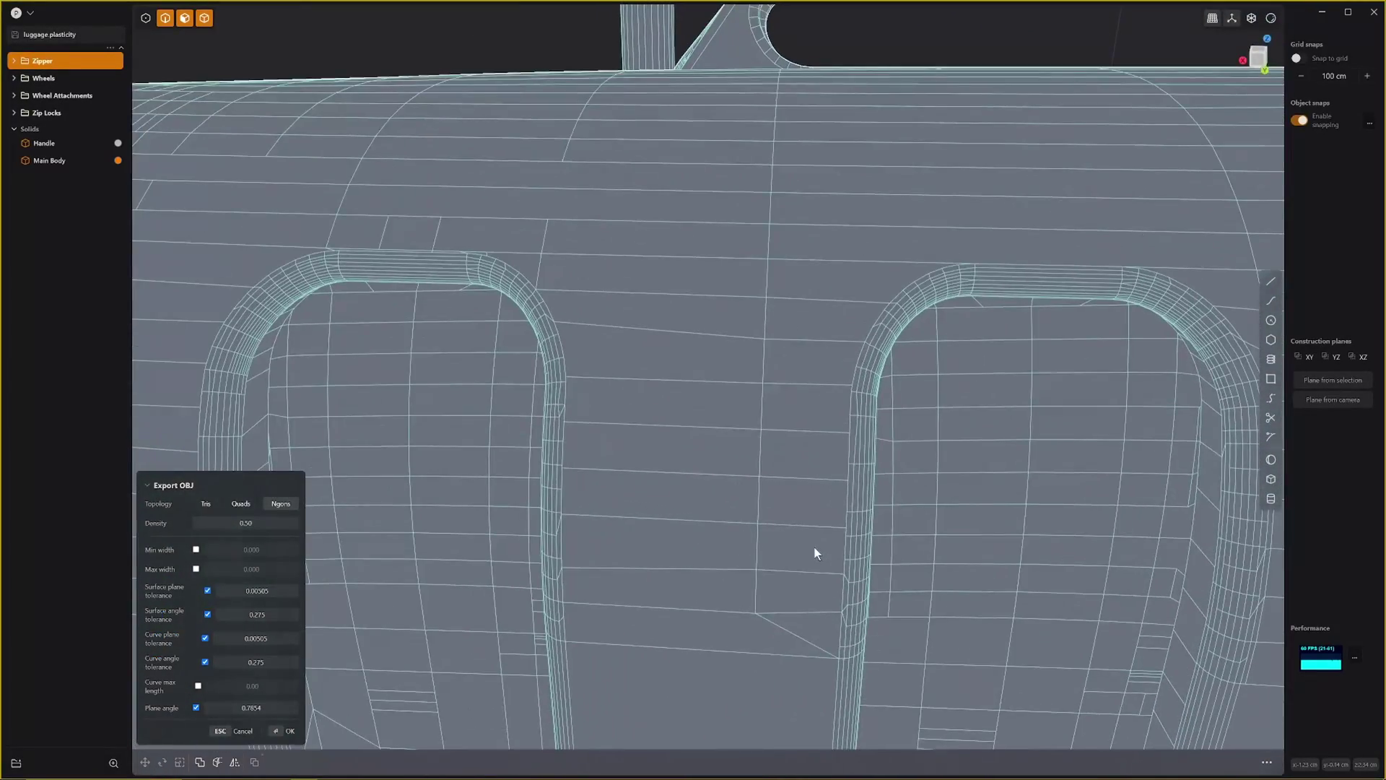
scroll(814, 547, "down", 8)
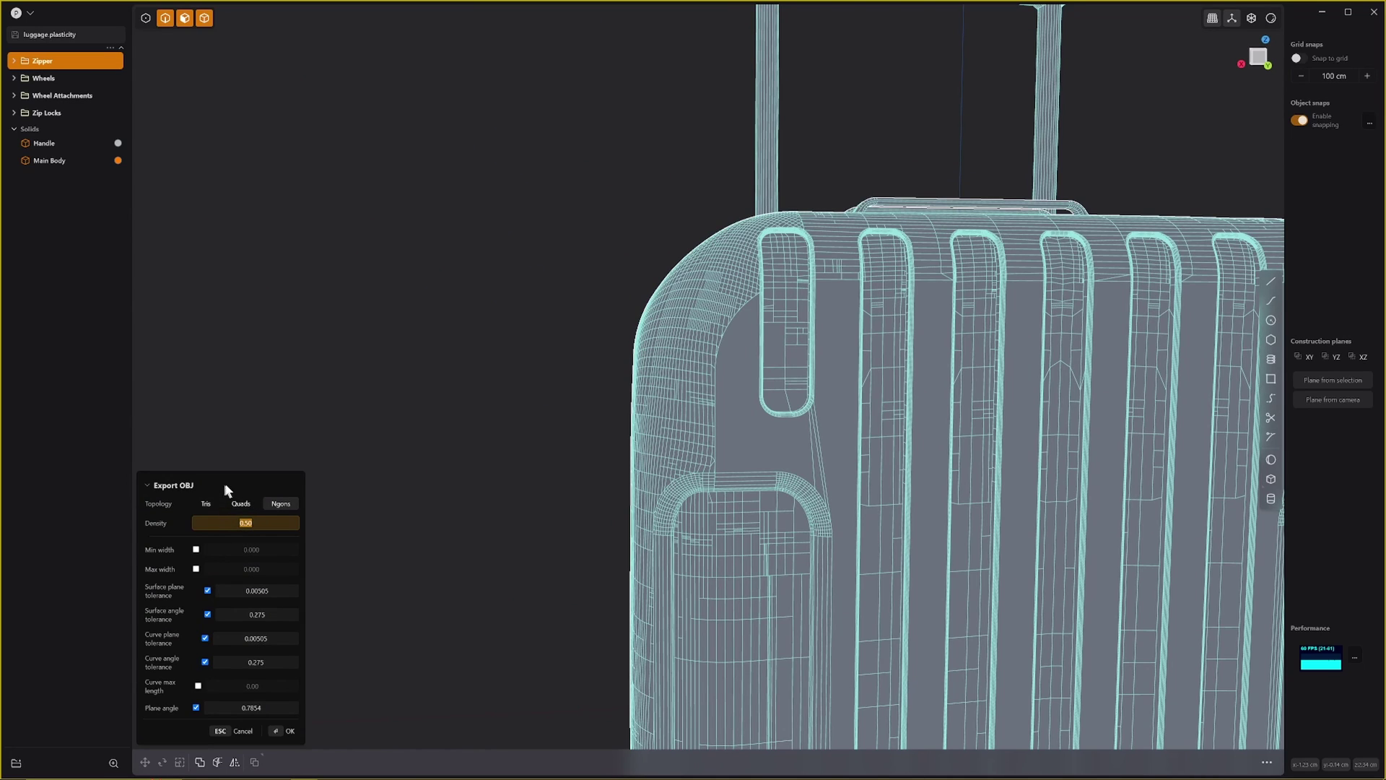
scroll(915, 532, "down", 5)
middle_click_drag(916, 532, 765, 591)
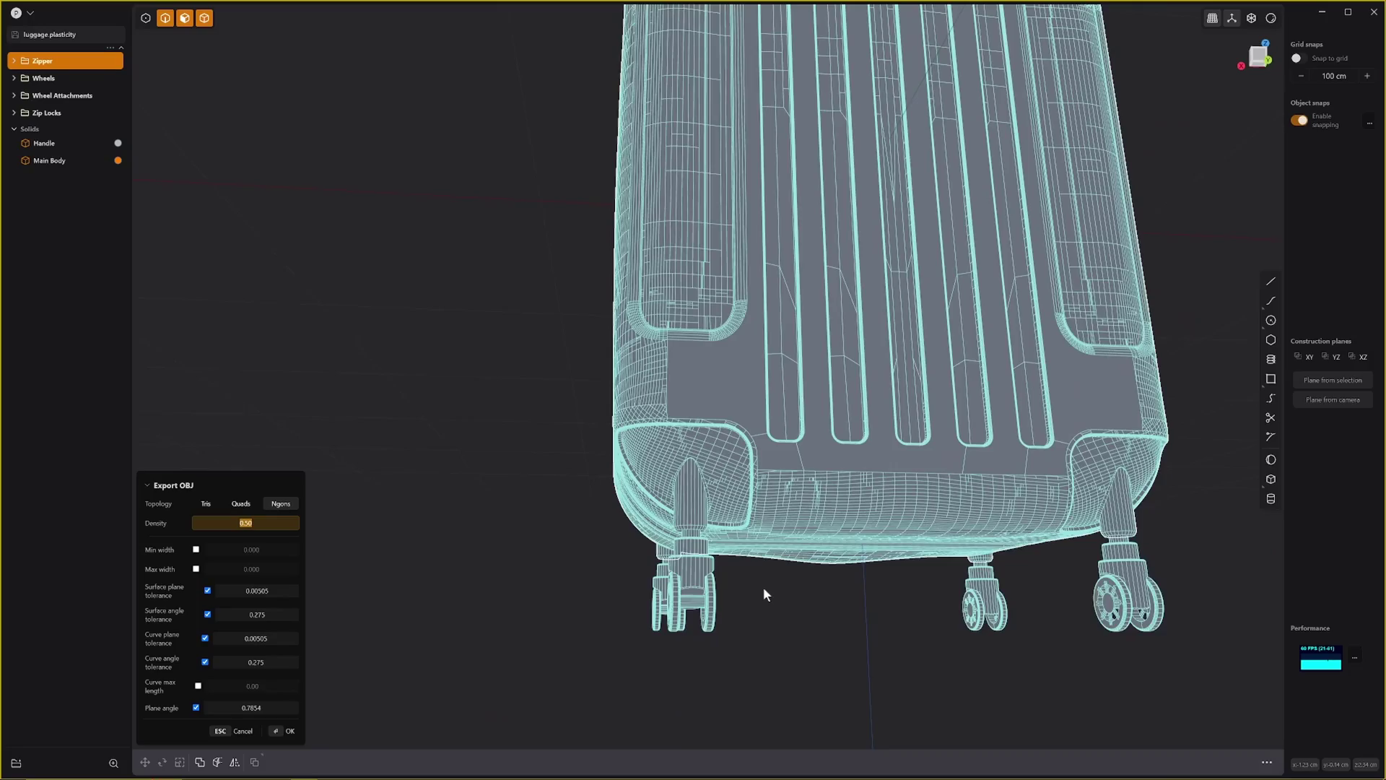
scroll(764, 583, "up", 5)
scroll(752, 548, "up", 2)
scroll(729, 422, "up", 2)
Examine the n-gon mesh preview on the suitcase's telescopic handle side, its rounded corner and ribs.
middle_click_drag(729, 396, 898, 352)
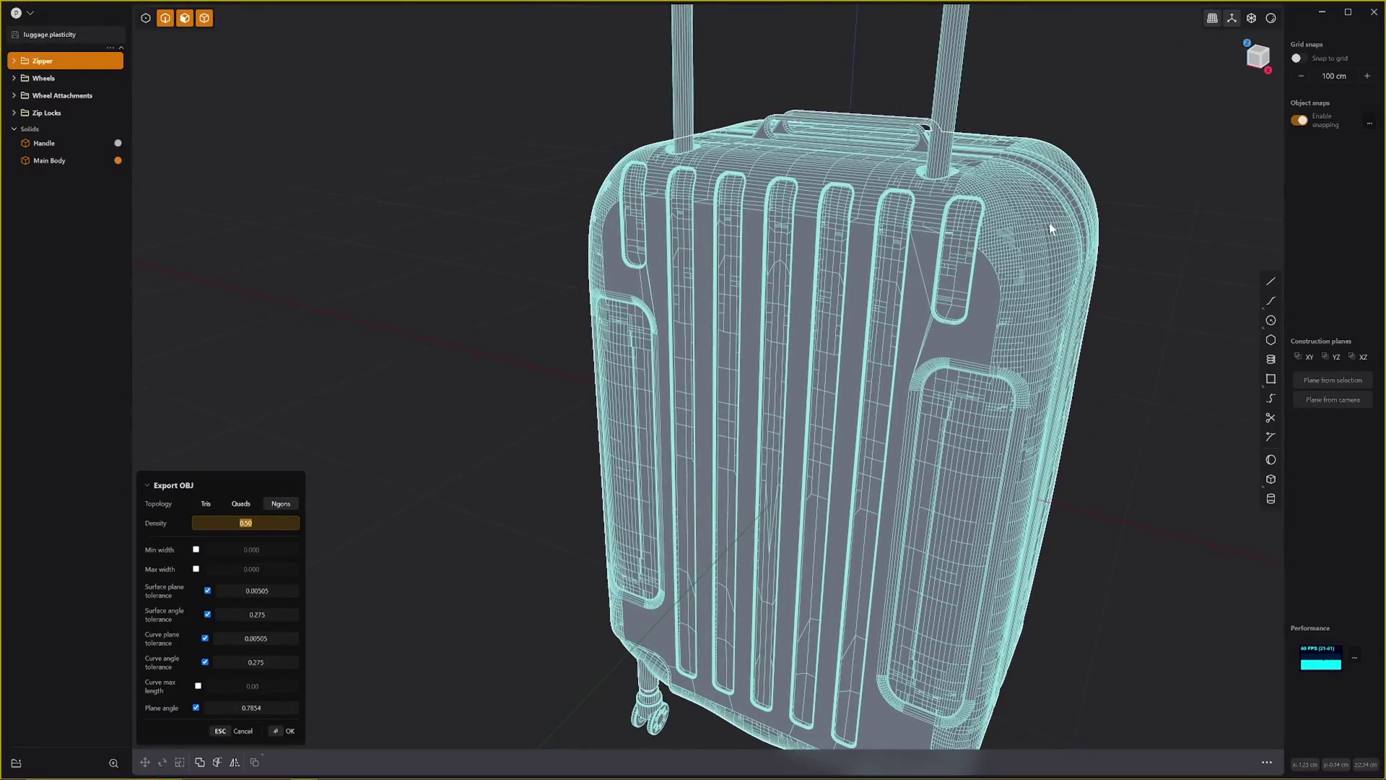
middle_click_drag(1050, 227, 1044, 223)
scroll(1055, 278, "up", 6)
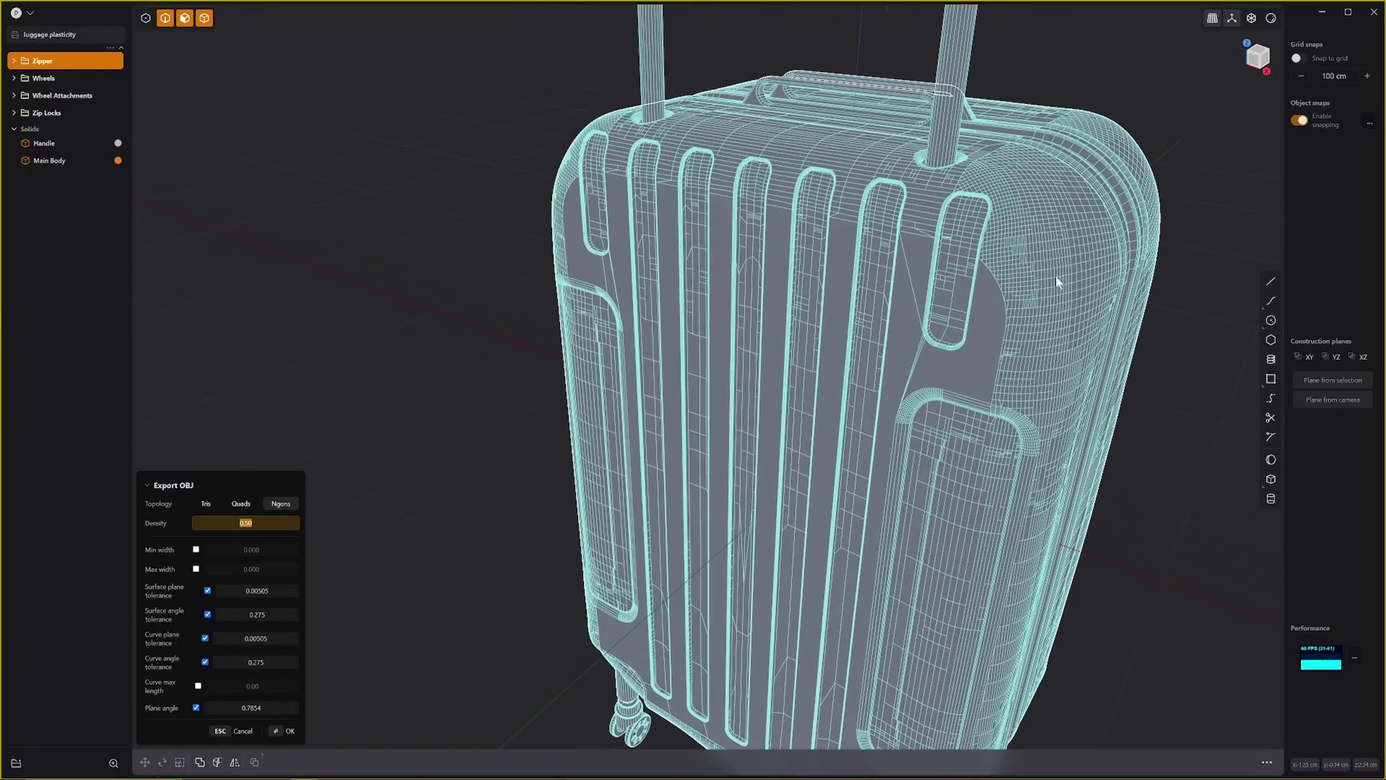
scroll(1050, 287, "down", 8)
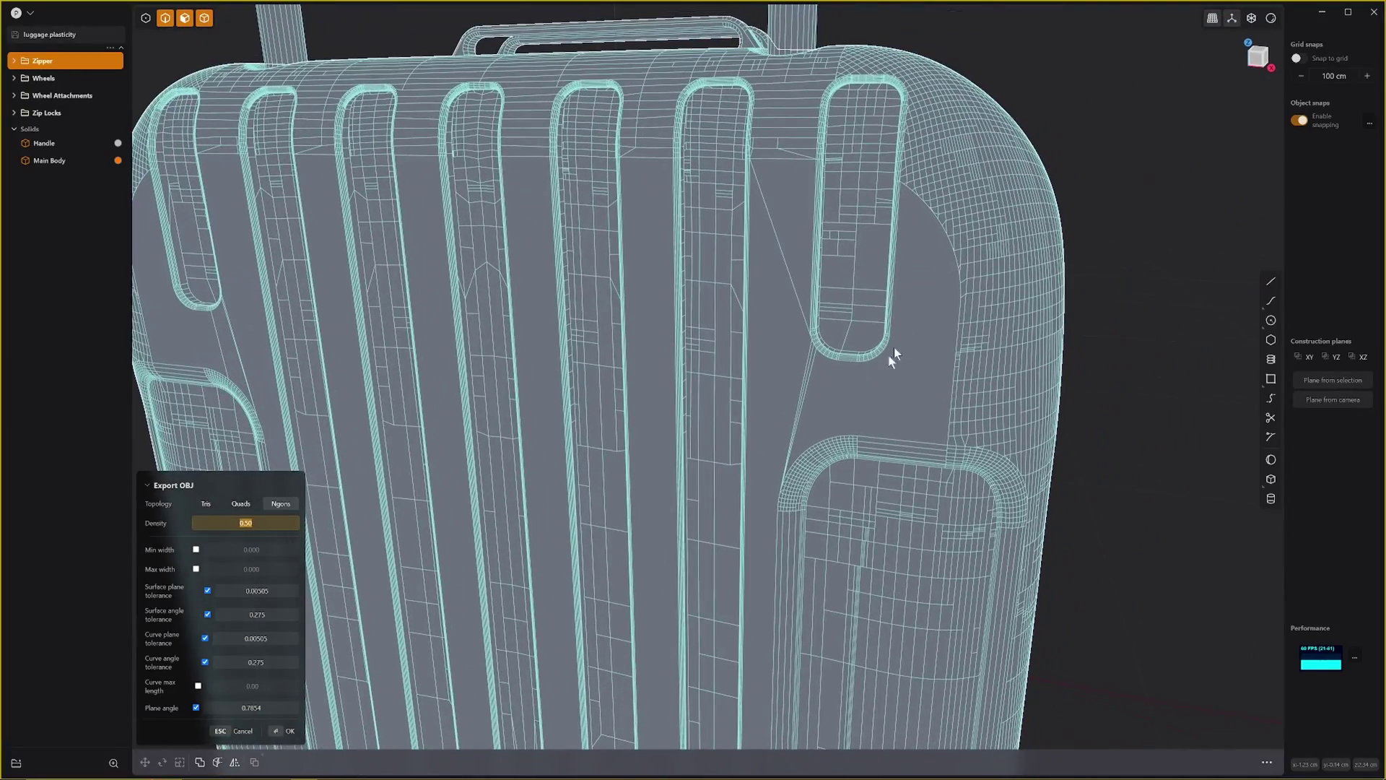
scroll(778, 423, "down", 2)
middle_click_drag(778, 423, 859, 367)
scroll(778, 419, "down", 2)
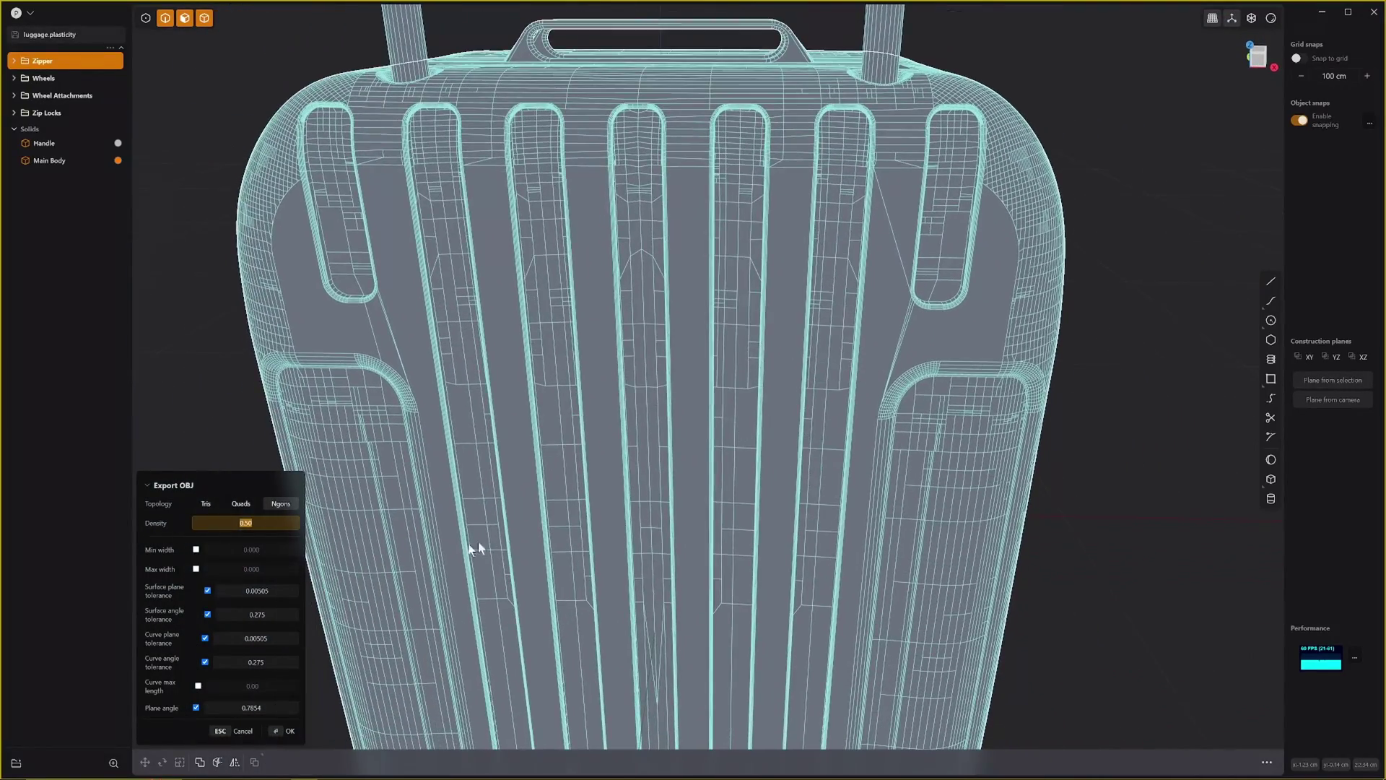
Check the mesh around the wheel mounts and zipper side, and complete the high-poly OBJ export.
middle_click_drag(478, 541, 686, 552)
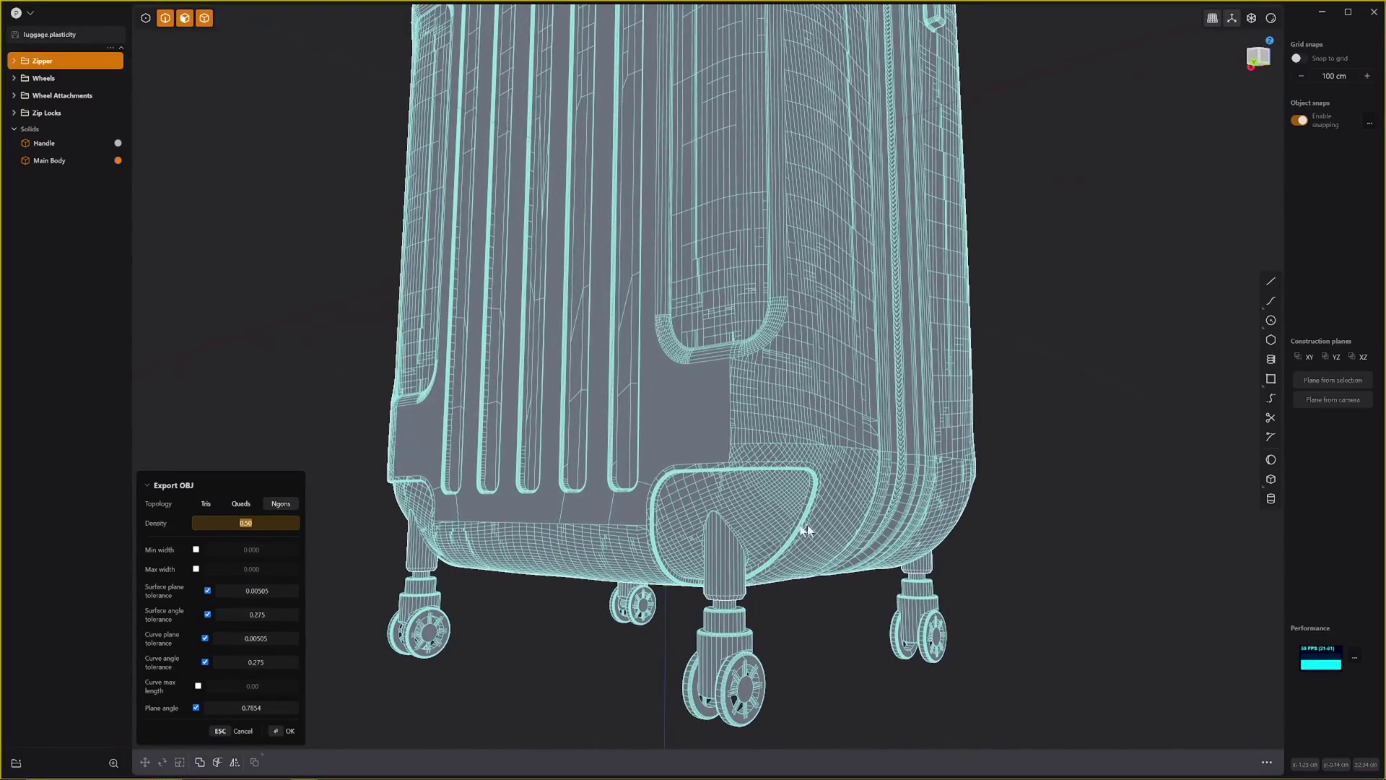
middle_click_drag(771, 510, 475, 601)
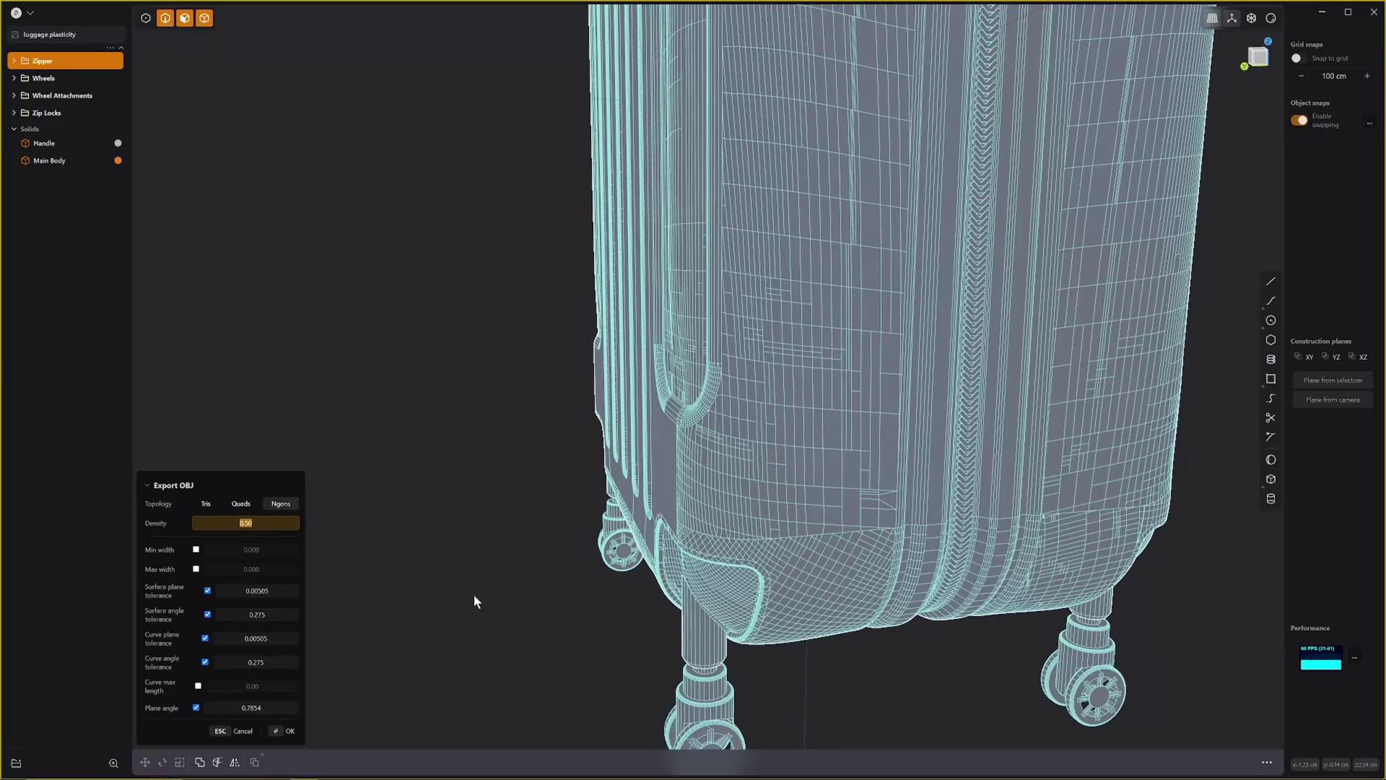
left_click(285, 731)
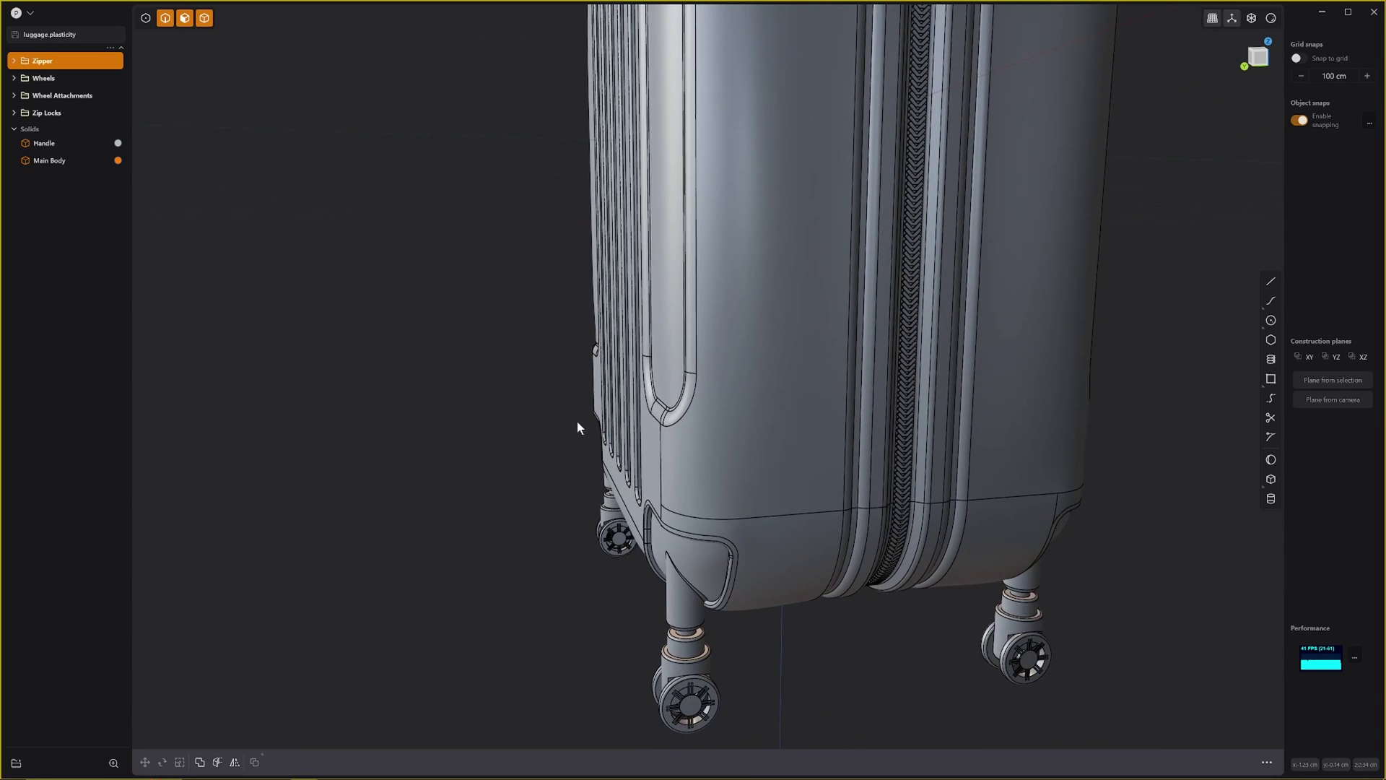
middle_click_drag(578, 422, 748, 536)
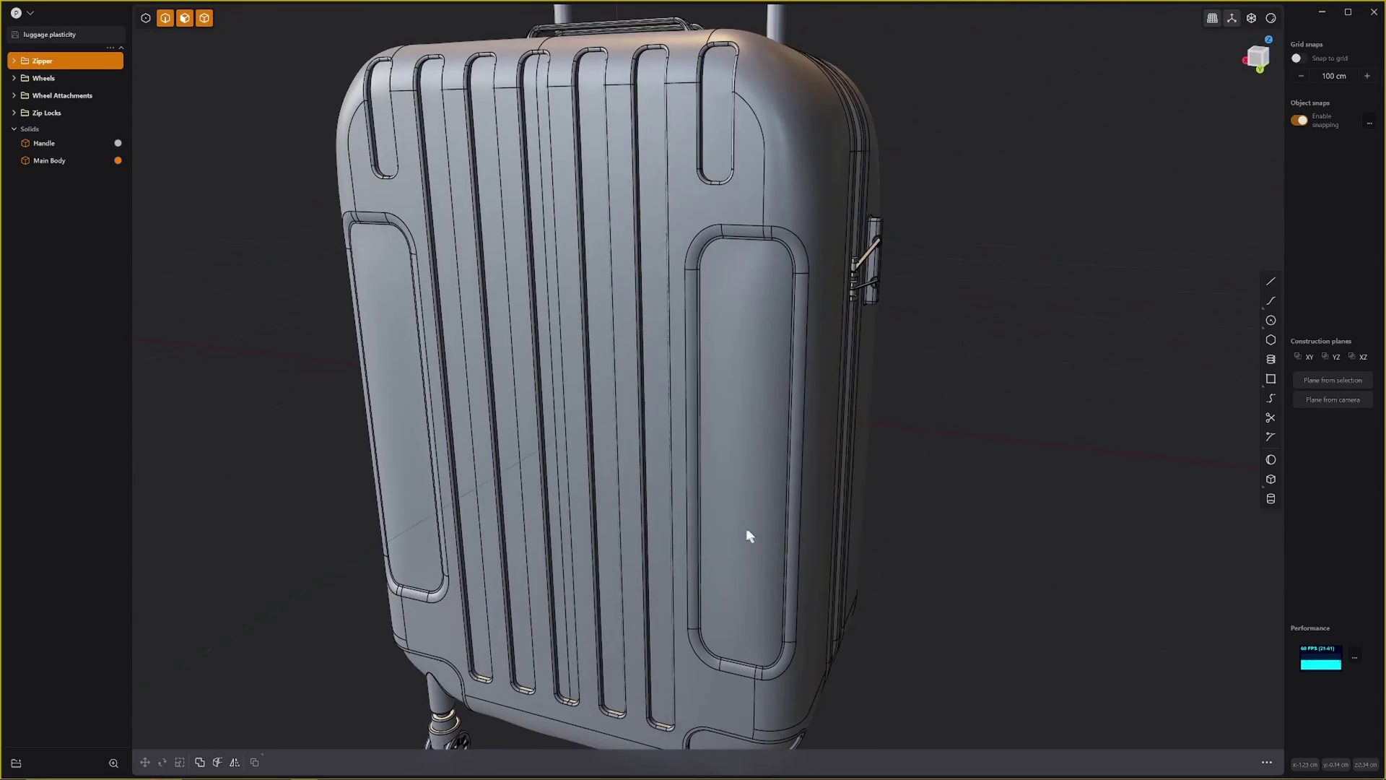
scroll(748, 536, "down", 3)
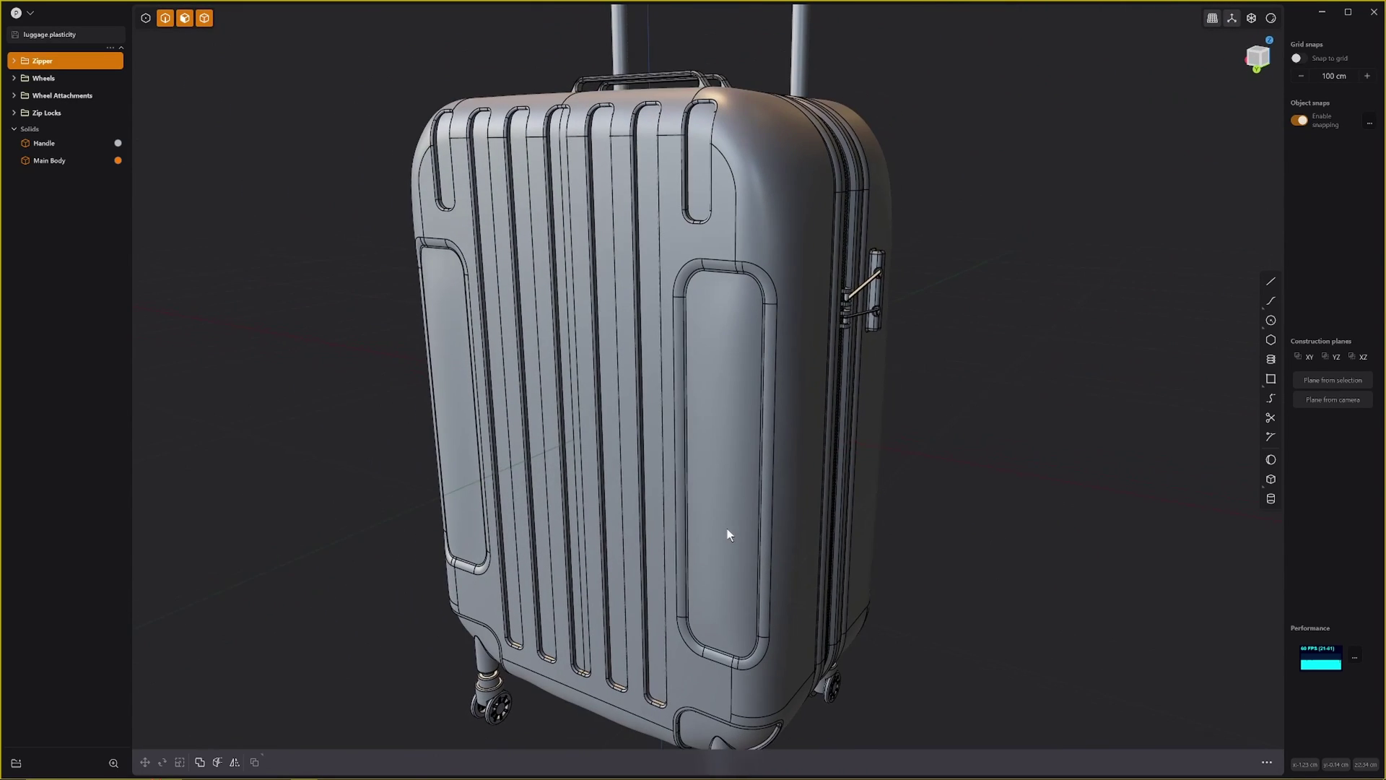
Open luggage low.plasticity from the _Plasticity Practice folder.
left_click(29, 13)
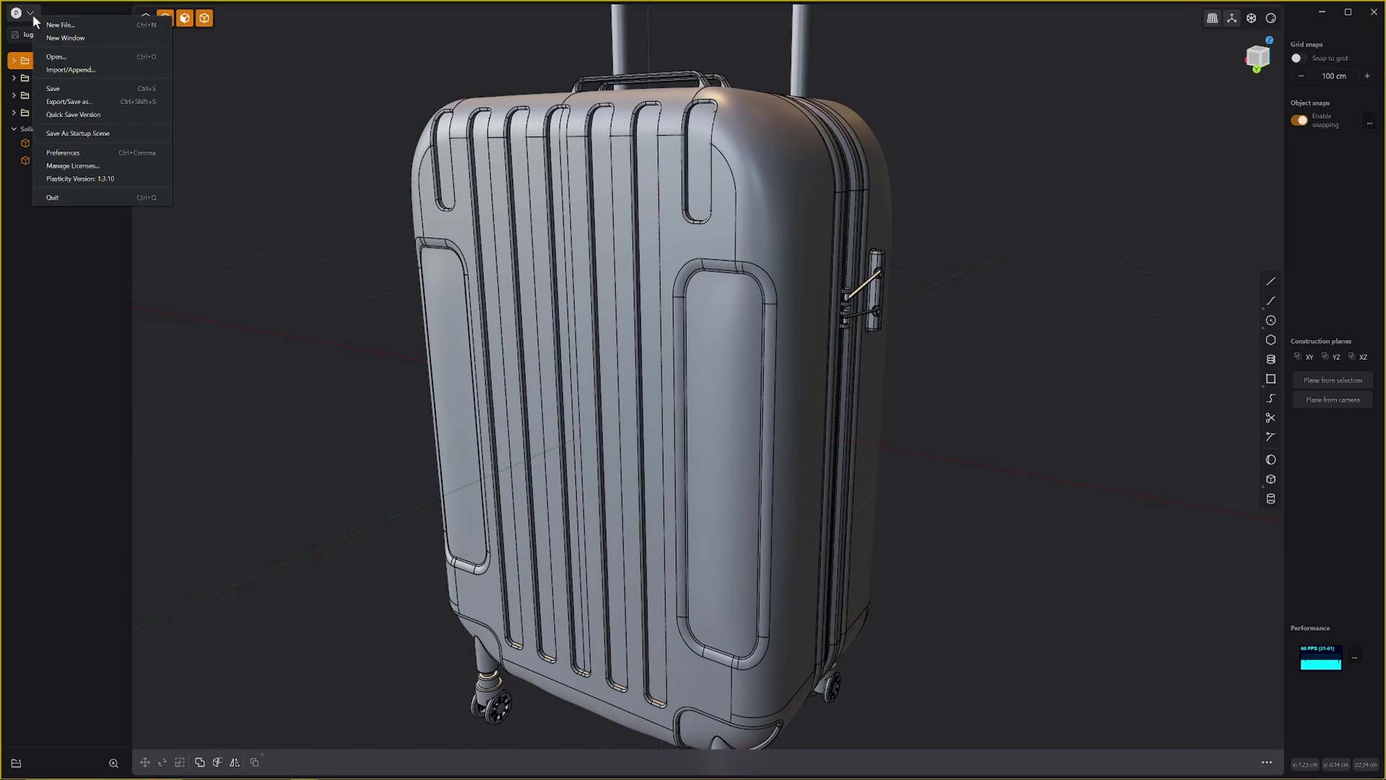
left_click(53, 57)
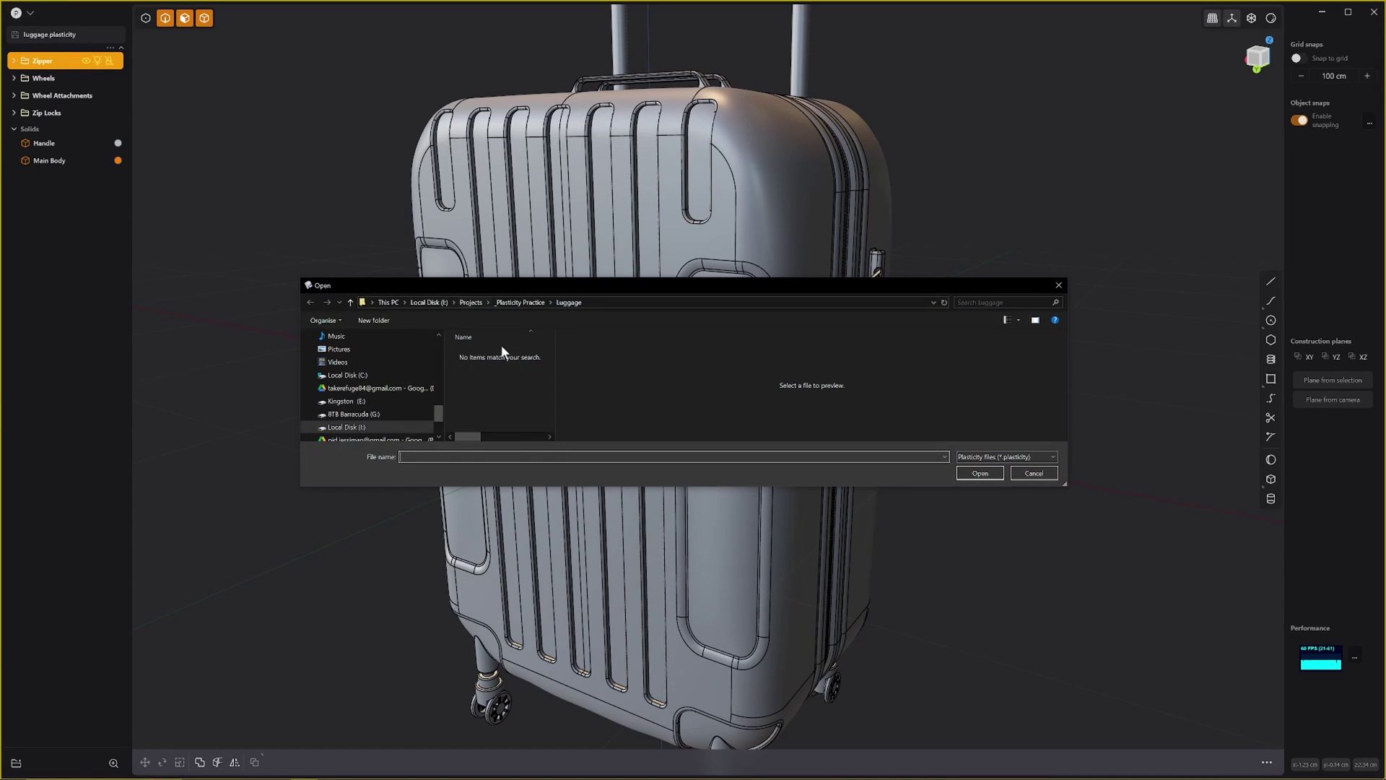
scroll(508, 382, "down", 2)
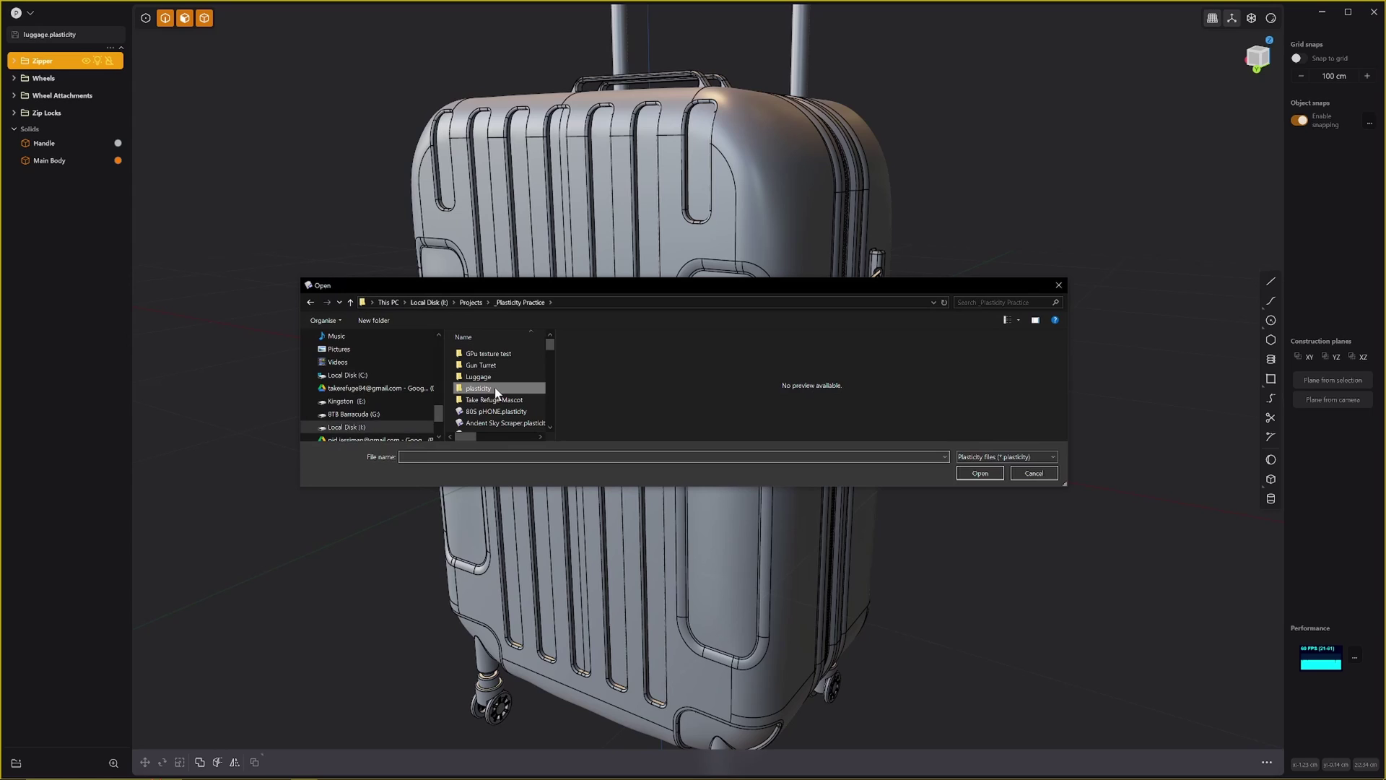
left_click(495, 387)
scroll(495, 387, "down", 1)
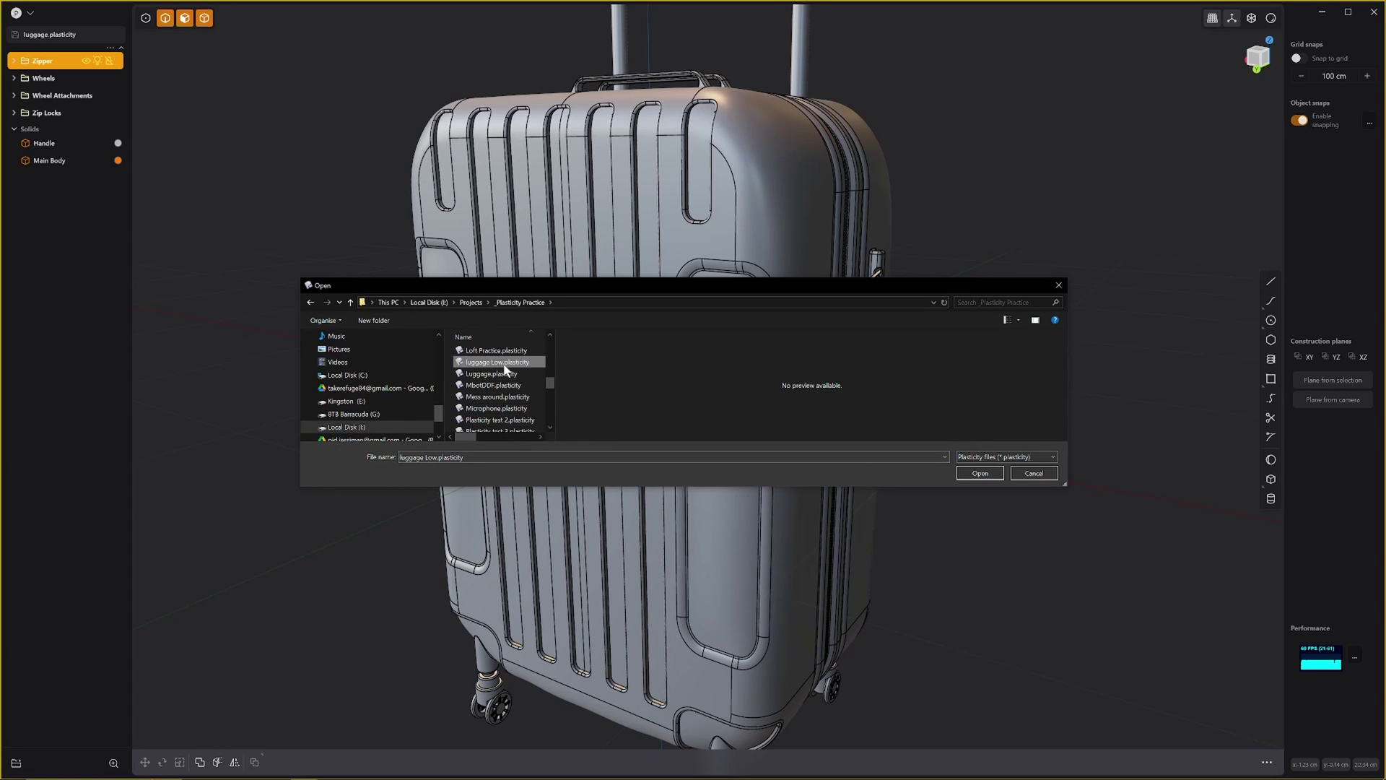
left_click(979, 474)
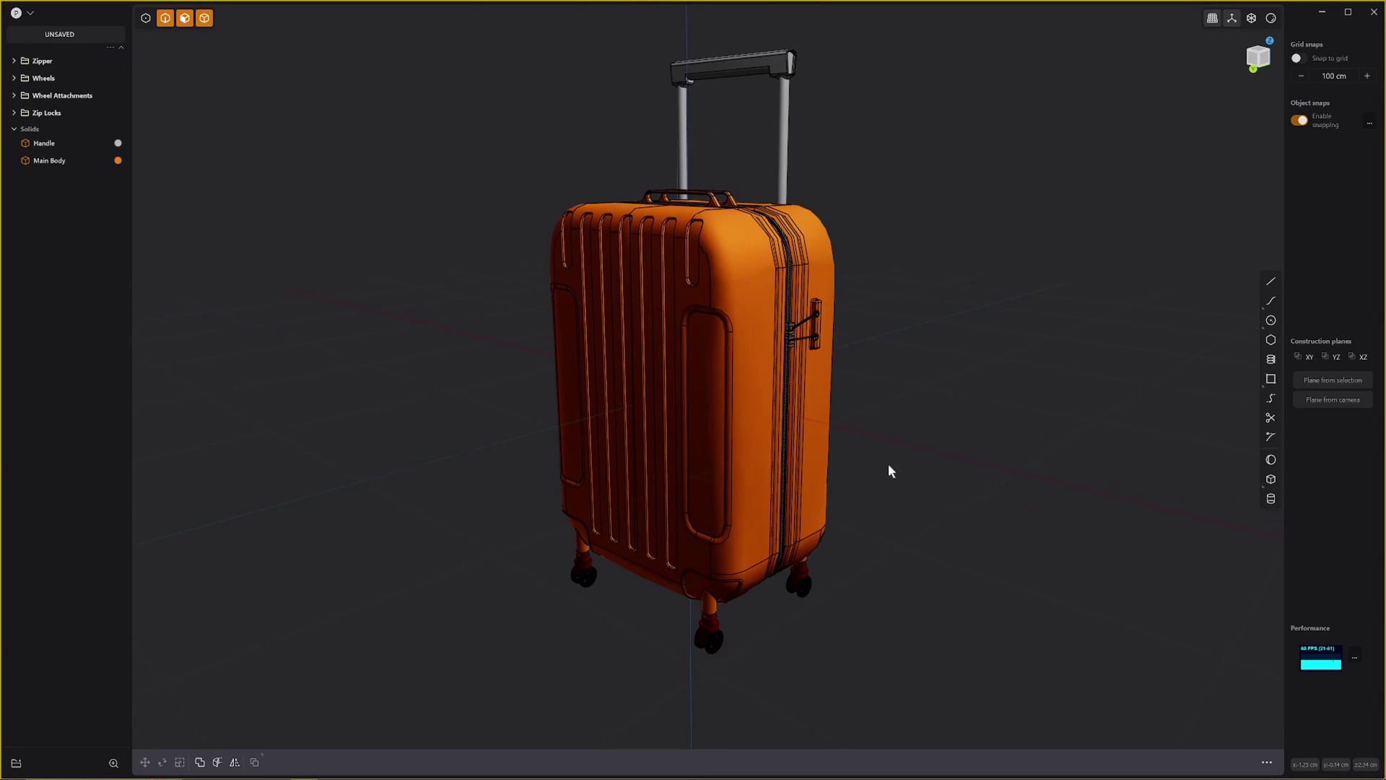
Switch the low-poly suitcase's viewport shading to the plain grey display.
scroll(800, 431, "up", 2)
left_click(1275, 24)
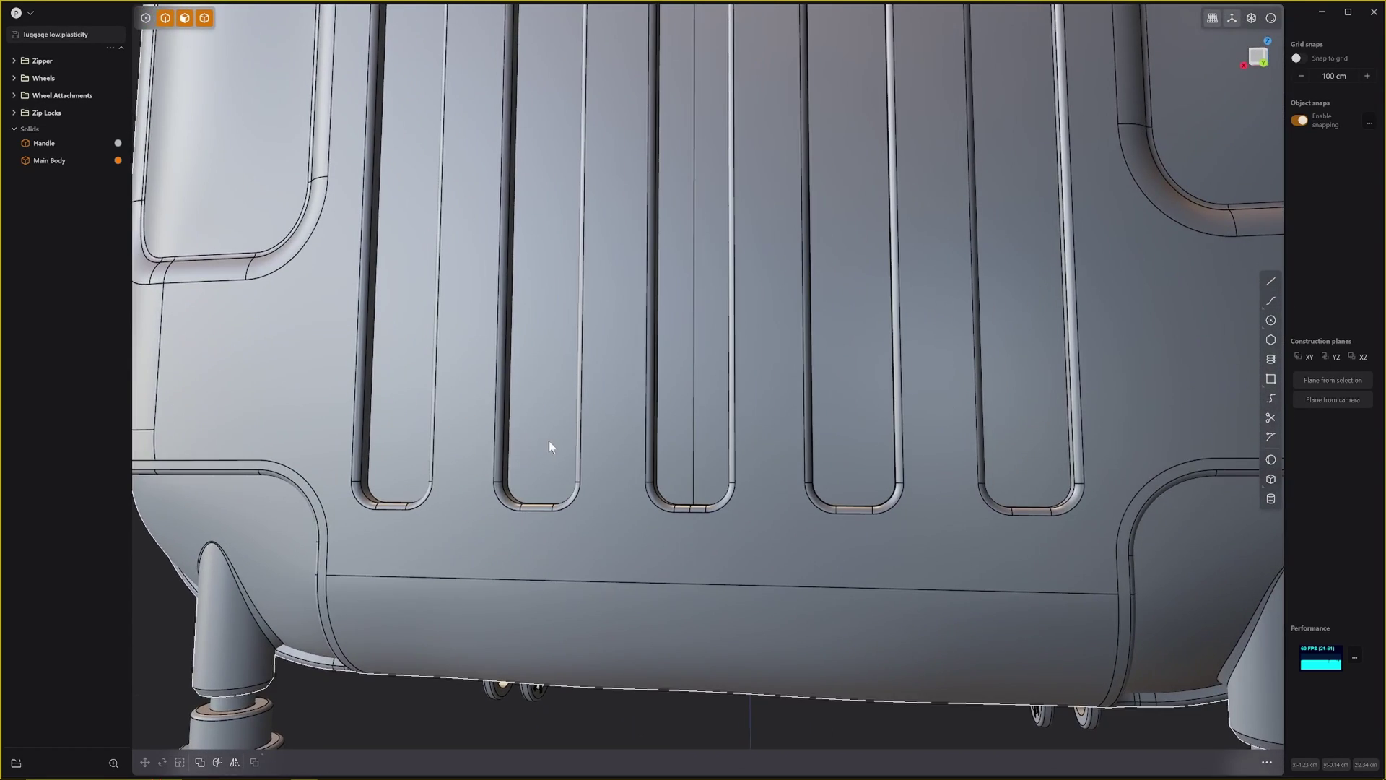
scroll(570, 445, "down", 6)
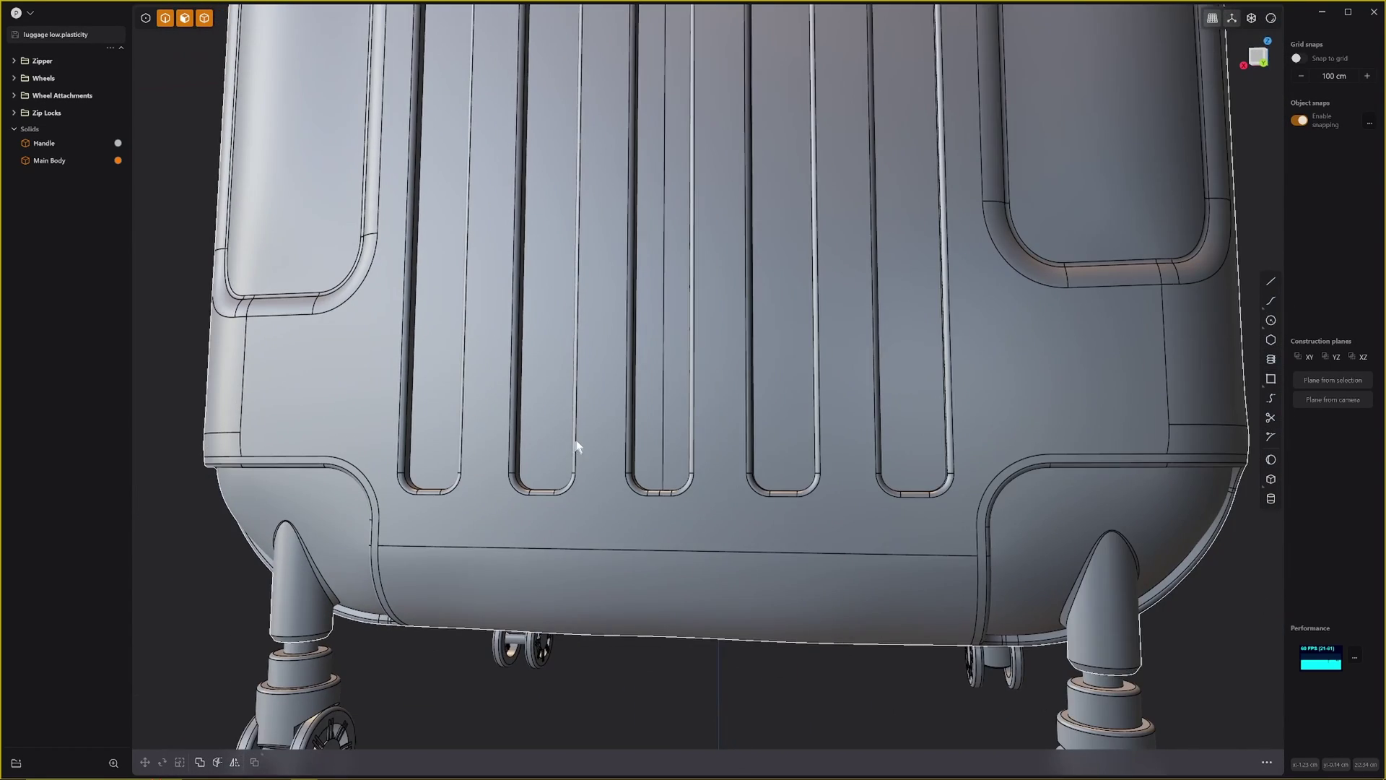
Inspect the low-poly suitcase's zipper side, expand the Zipper group and look through its individual solids.
middle_click_drag(582, 426, 462, 571, "shift")
middle_click_drag(693, 491, 498, 549)
scroll(489, 264, "up", 2)
middle_click_drag(489, 264, 486, 359, "shift")
scroll(509, 361, "up", 3)
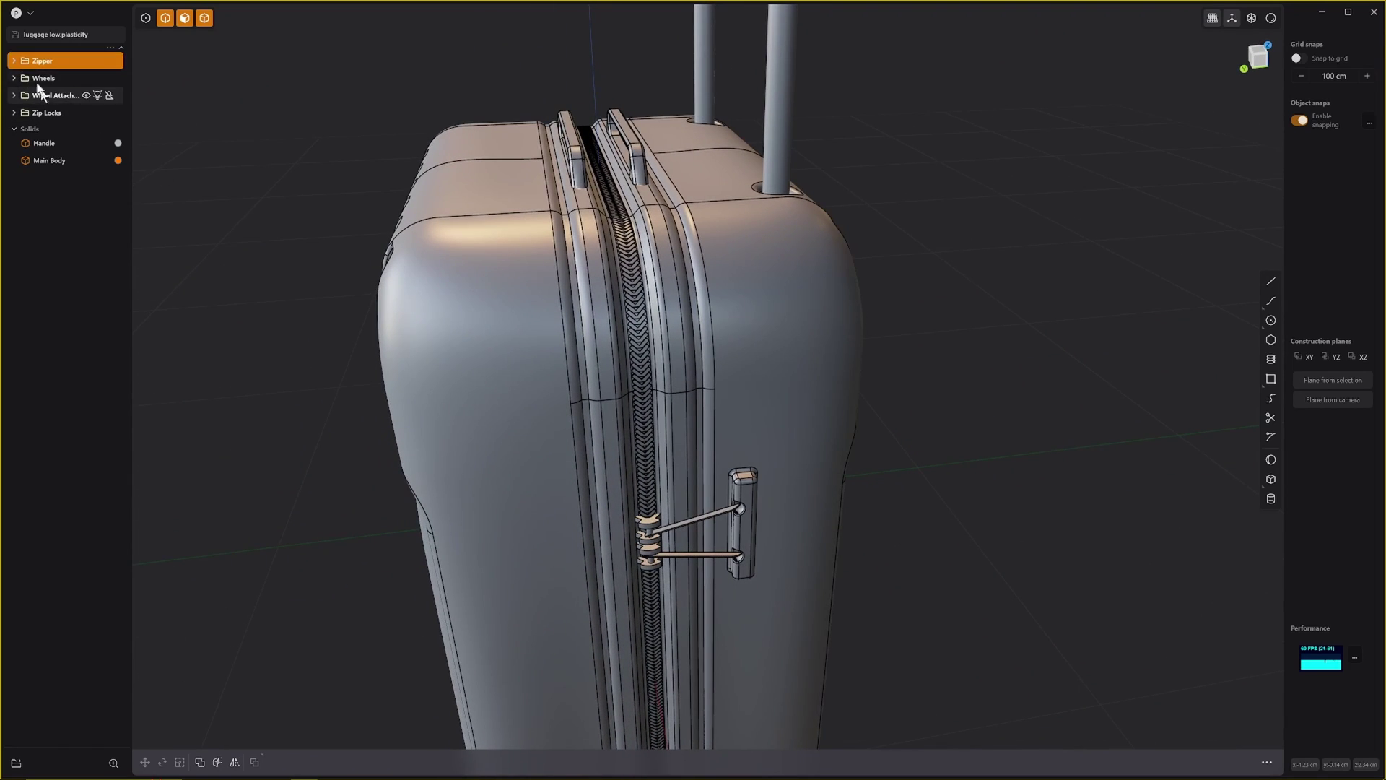
left_click(15, 62)
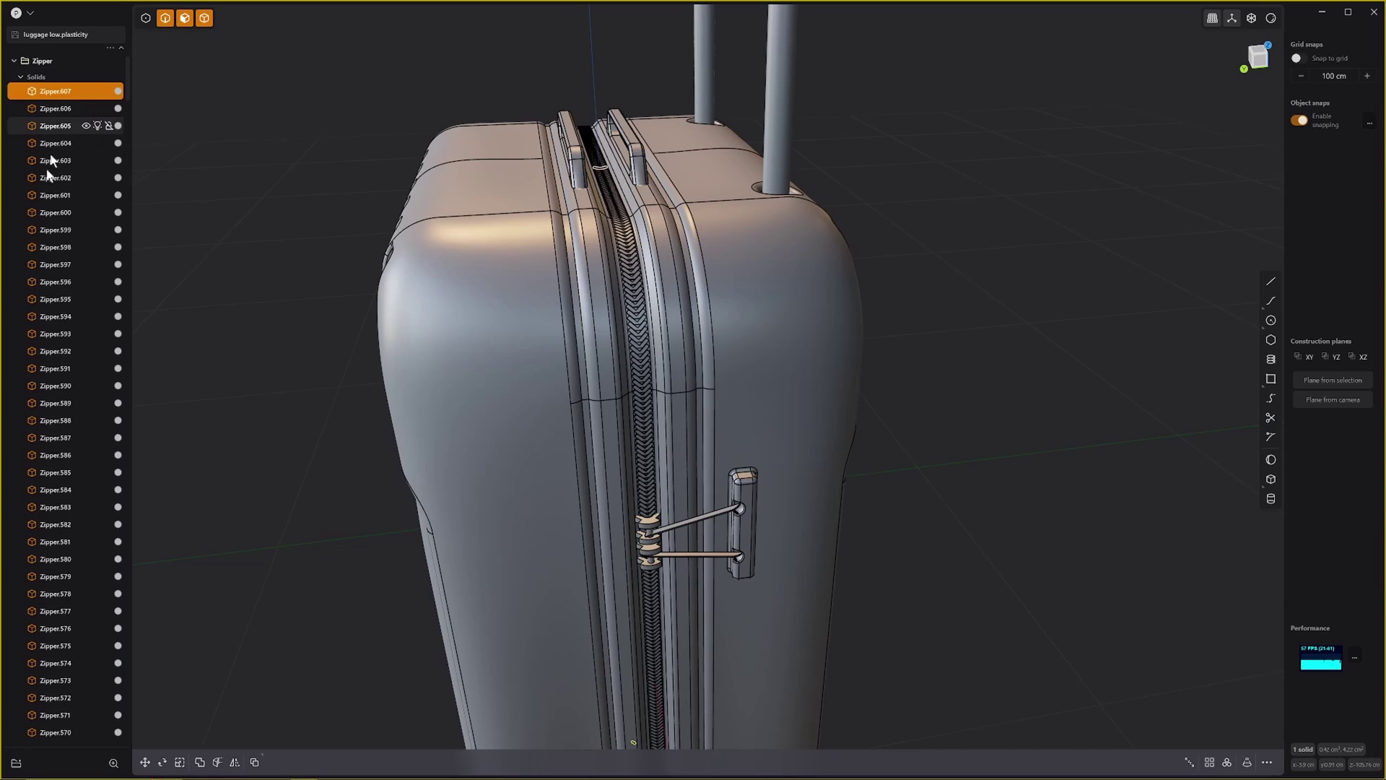
scroll(84, 491, "down", 20)
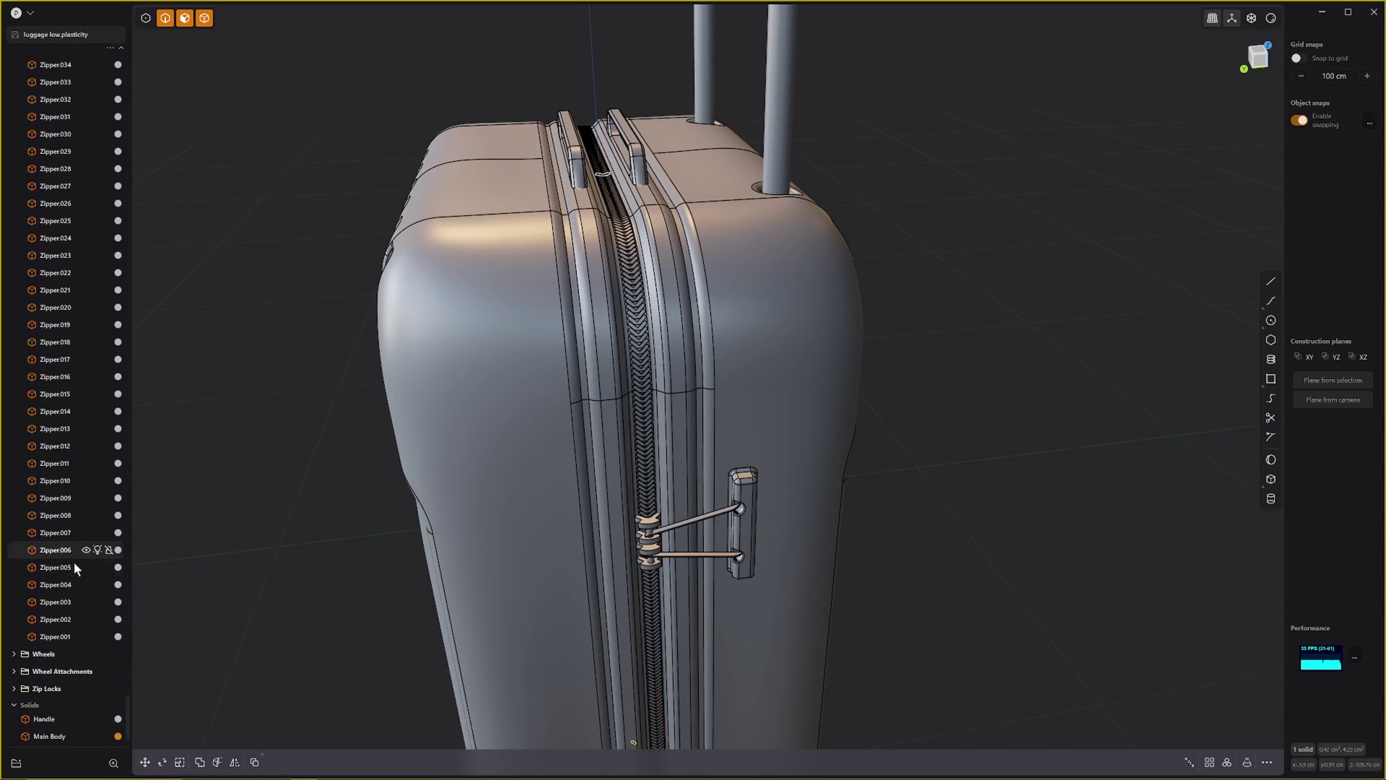
Select all the individual zipper solids in the Zipper group and delete them from the low-poly suitcase.
left_click(55, 636, "shift")
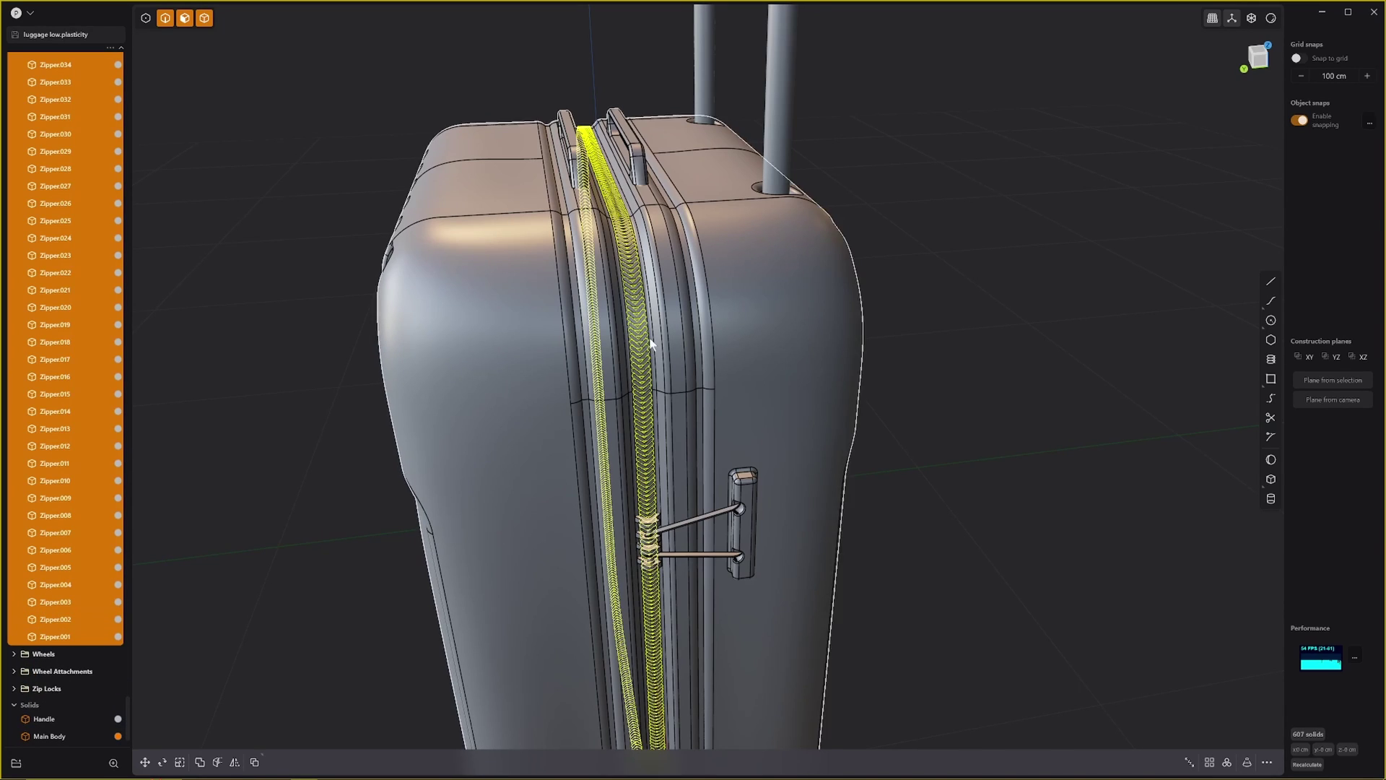
scroll(650, 342, "up", 3)
key("Delete")
scroll(553, 301, "down", 2)
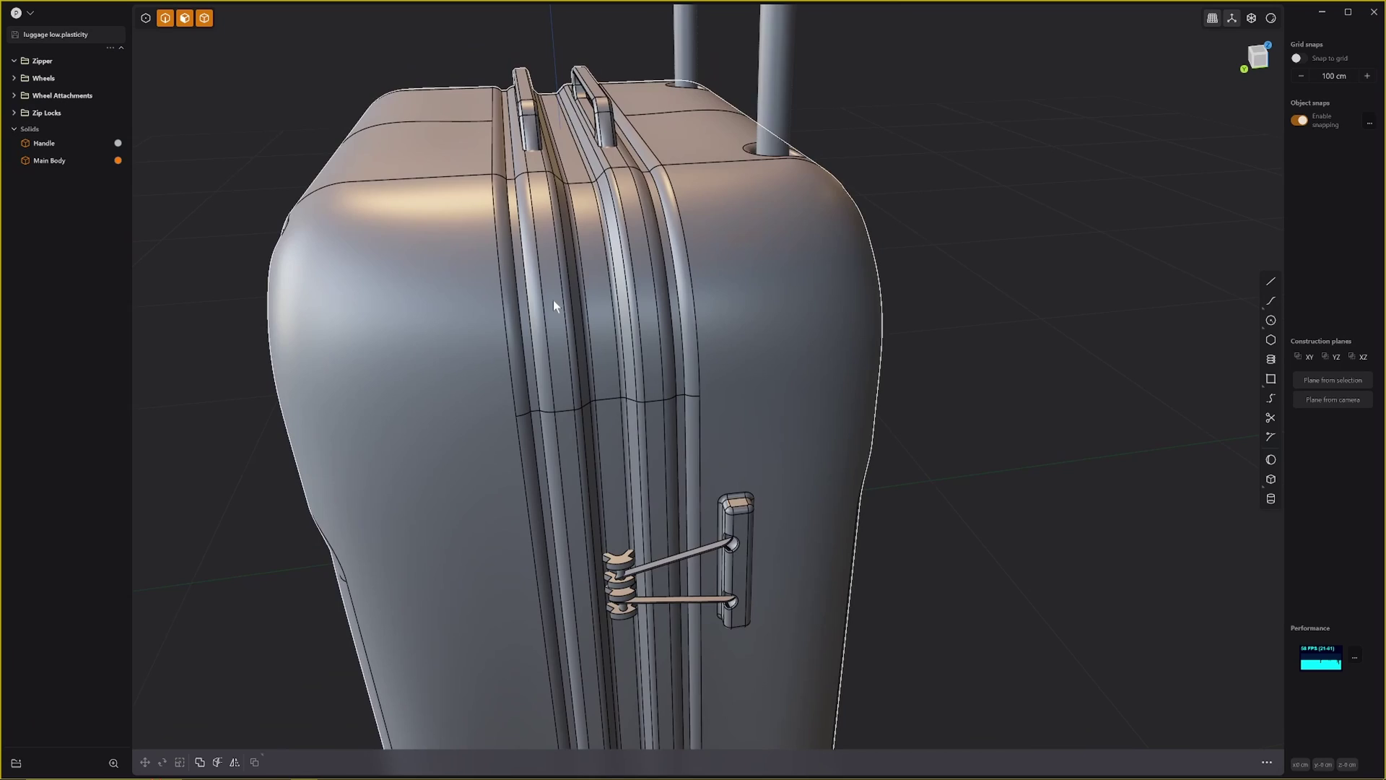
Delete the rounded rim faces on the wheels of all four casters to simplify the low-poly model.
scroll(553, 300, "down", 6)
middle_click_drag(572, 319, 766, 130, "shift")
middle_click_drag(498, 332, 686, 340)
scroll(641, 393, "up", 2)
scroll(641, 476, "up", 4)
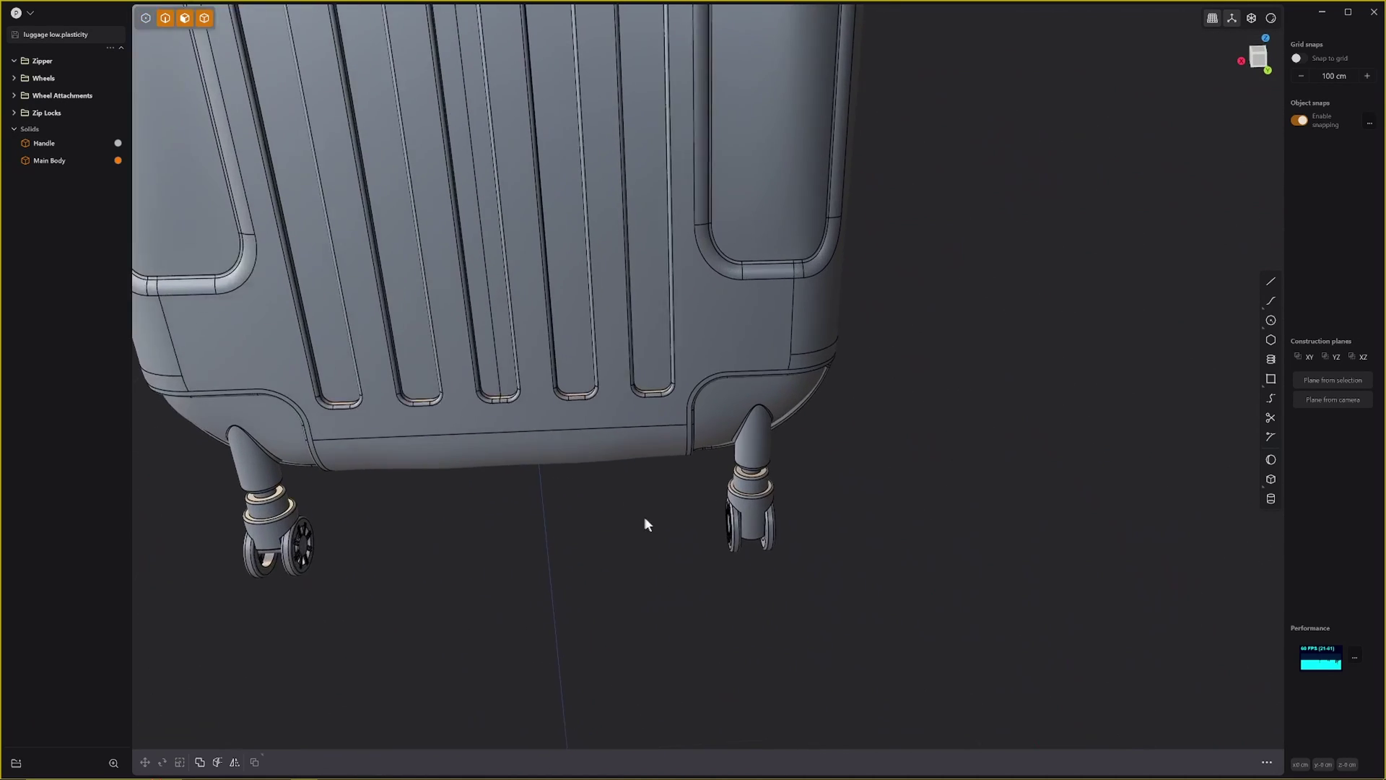
middle_click_drag(645, 517, 686, 361)
scroll(764, 567, "up", 4)
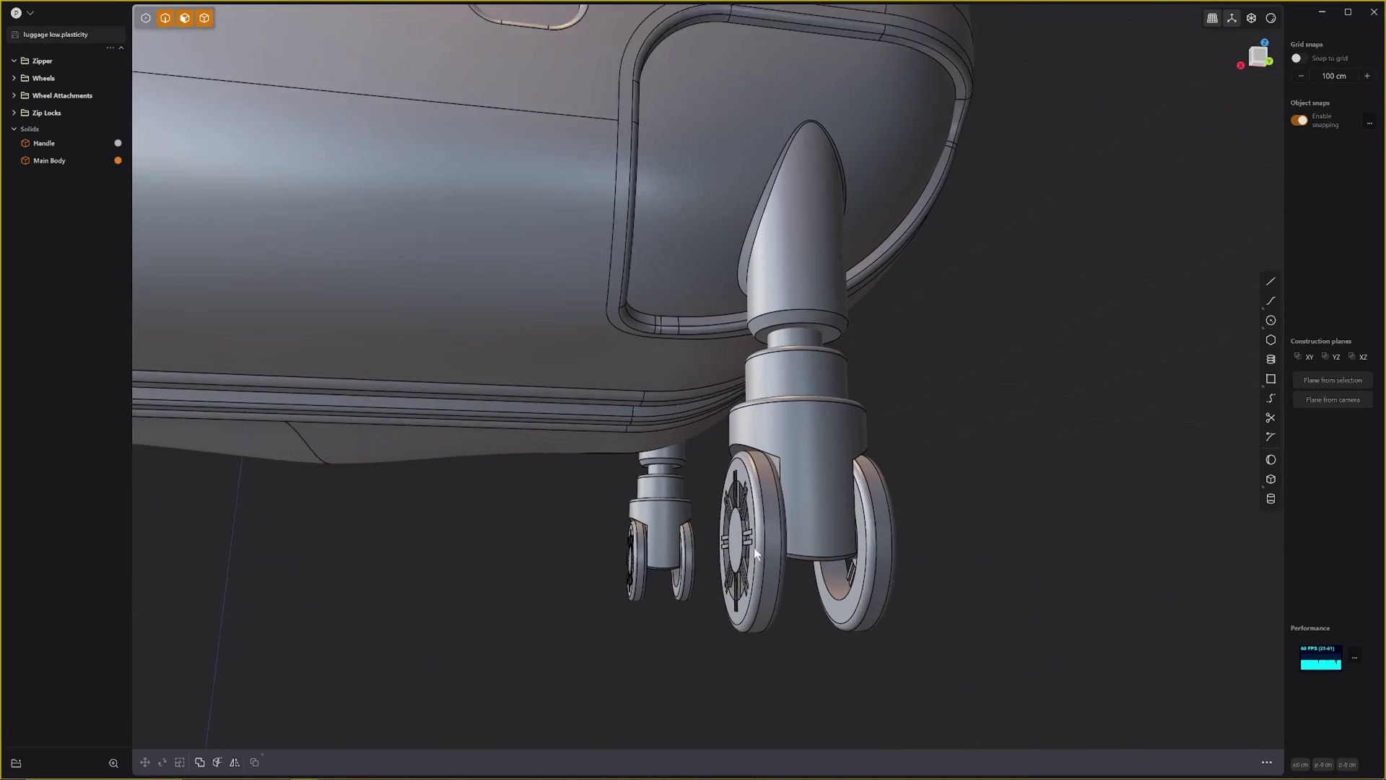
scroll(753, 547, "up", 3)
middle_click_drag(763, 537, 774, 540)
key("3")
left_click(784, 524)
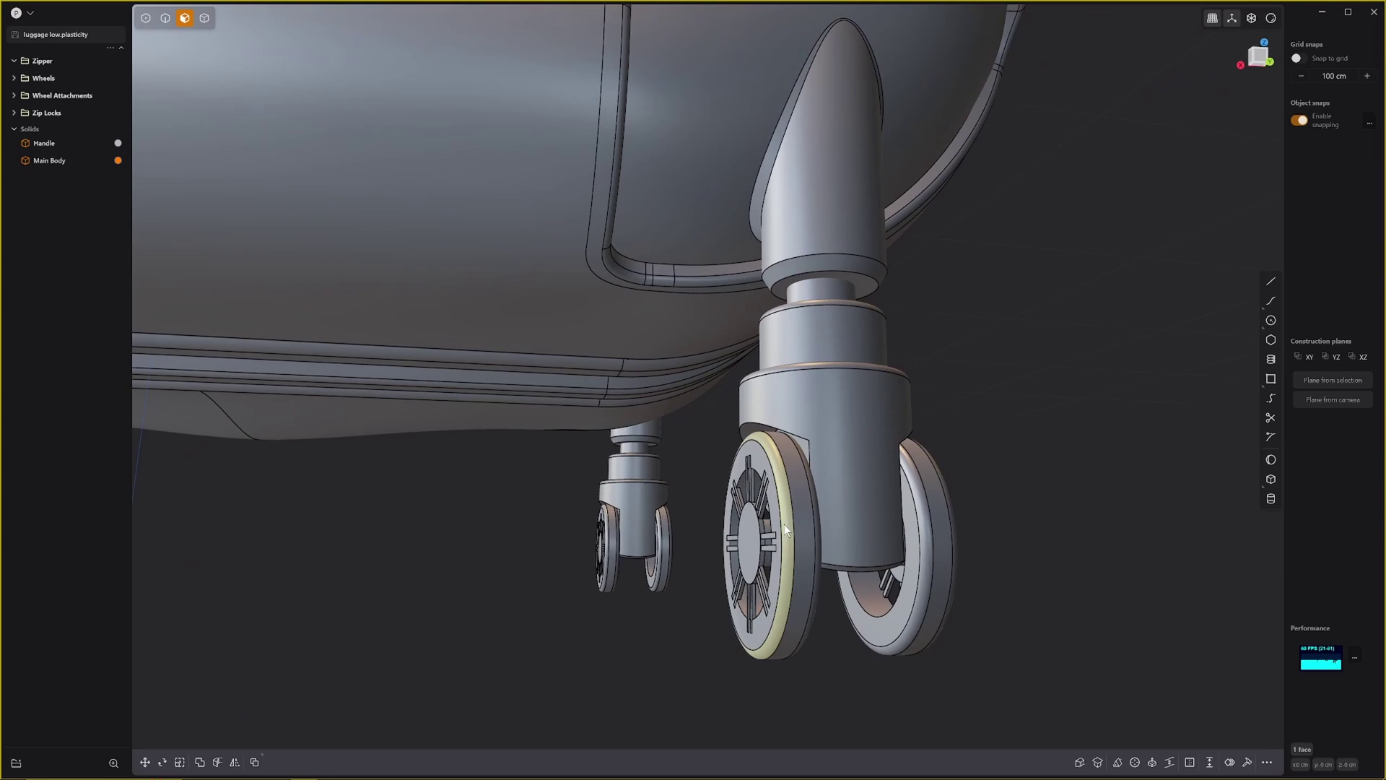
middle_click_drag(889, 520, 861, 571)
middle_click_drag(721, 665, 816, 418)
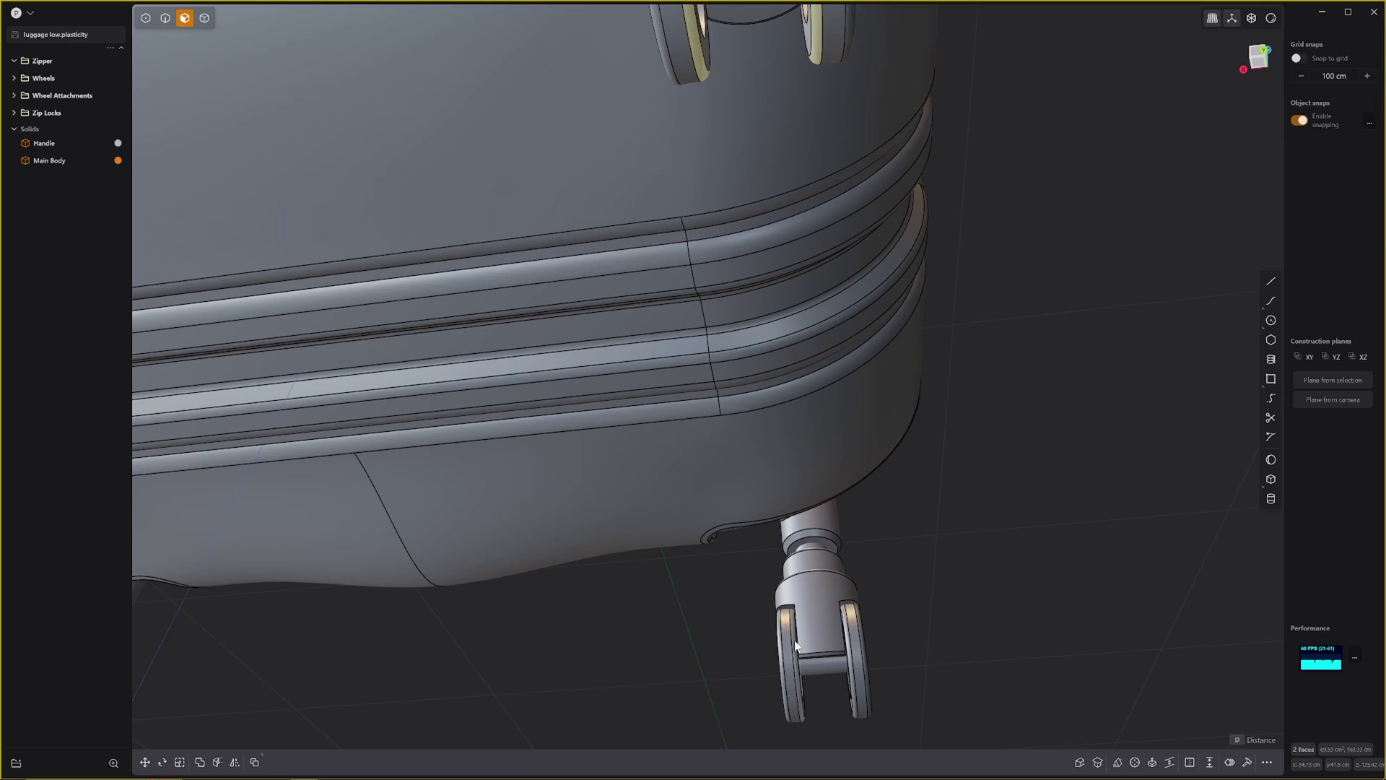
middle_click_drag(656, 687, 636, 621)
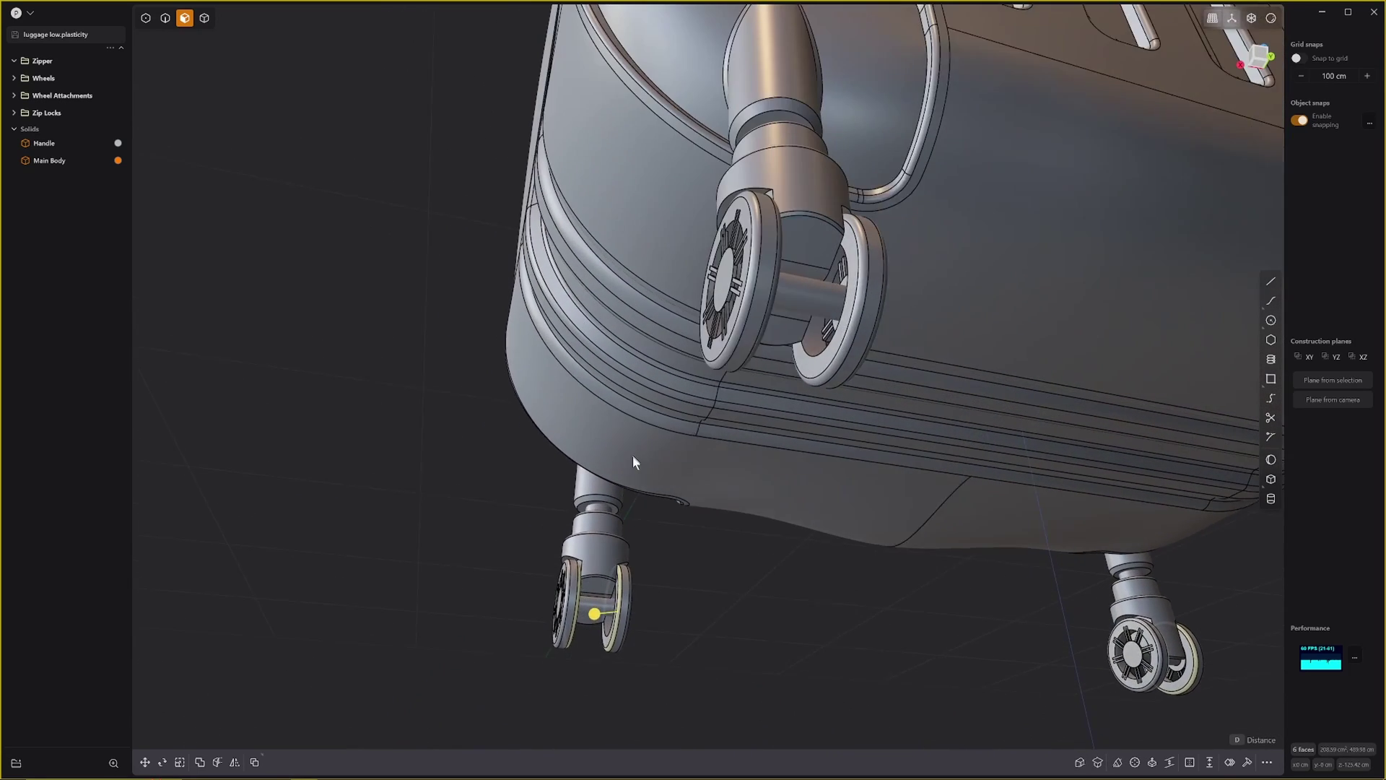
middle_click_drag(675, 432, 611, 452)
left_click(645, 397)
middle_click_drag(647, 409, 729, 413)
left_click(800, 420)
scroll(801, 421, "down", 3)
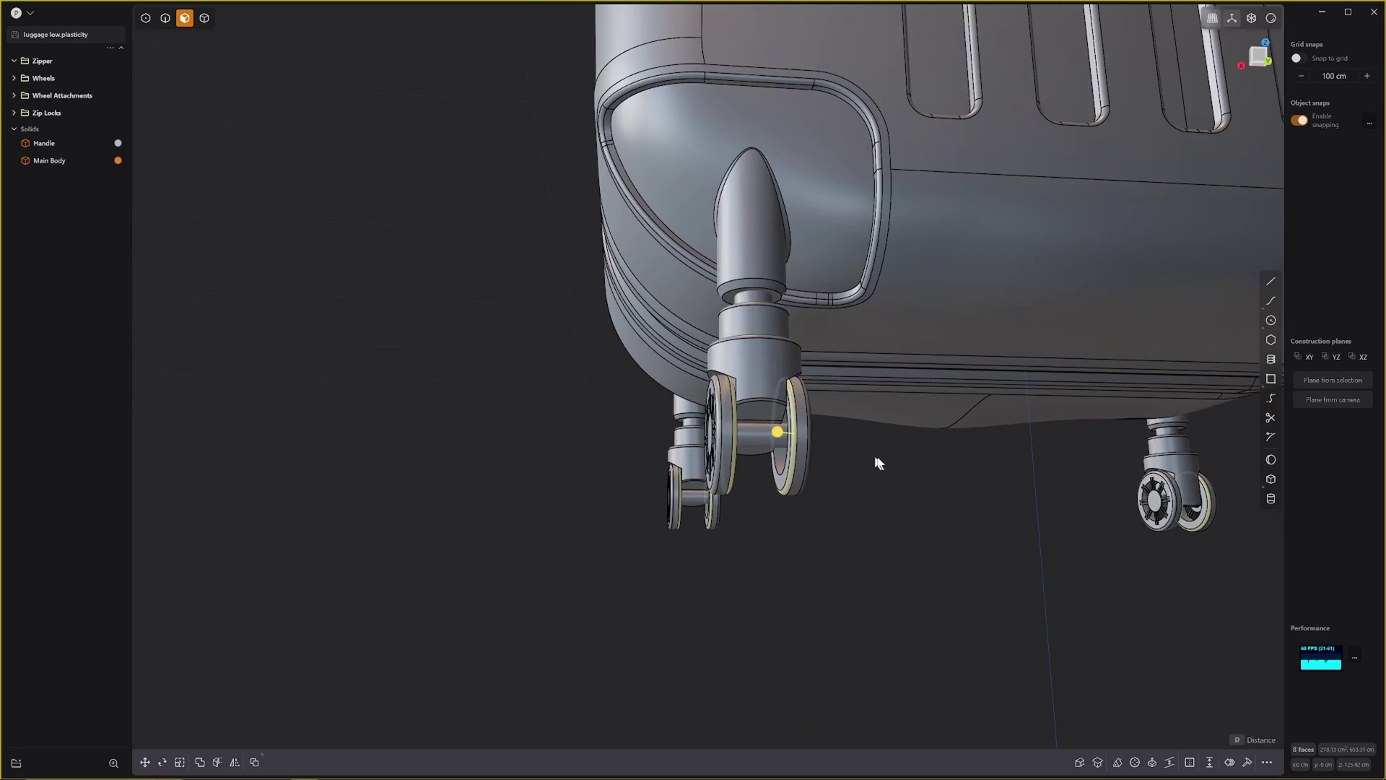
middle_click_drag(879, 462, 819, 468)
left_click(854, 507)
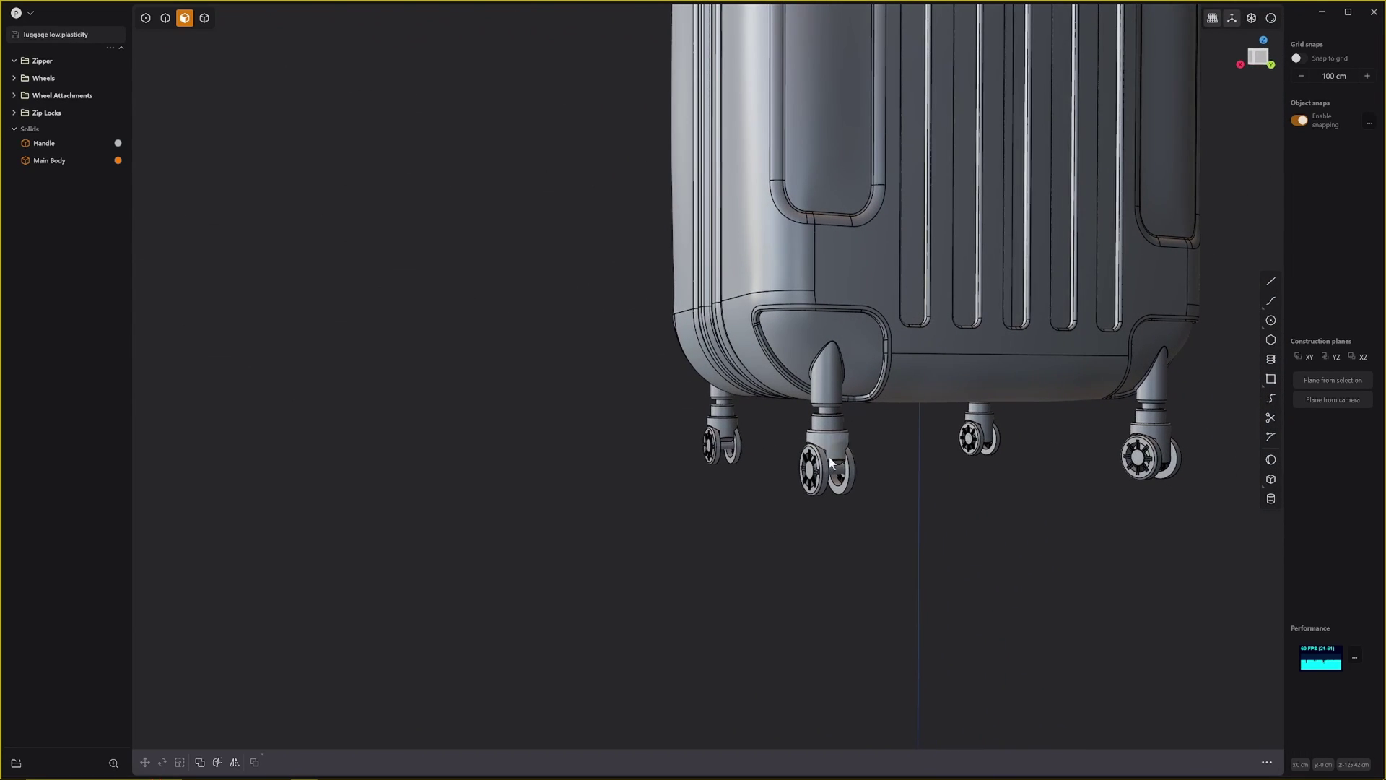
Delete the narrow fillet faces where the four wheel mounts meet the suitcase's lower corner panels.
scroll(828, 457, "down", 3)
scroll(793, 552, "up", 8)
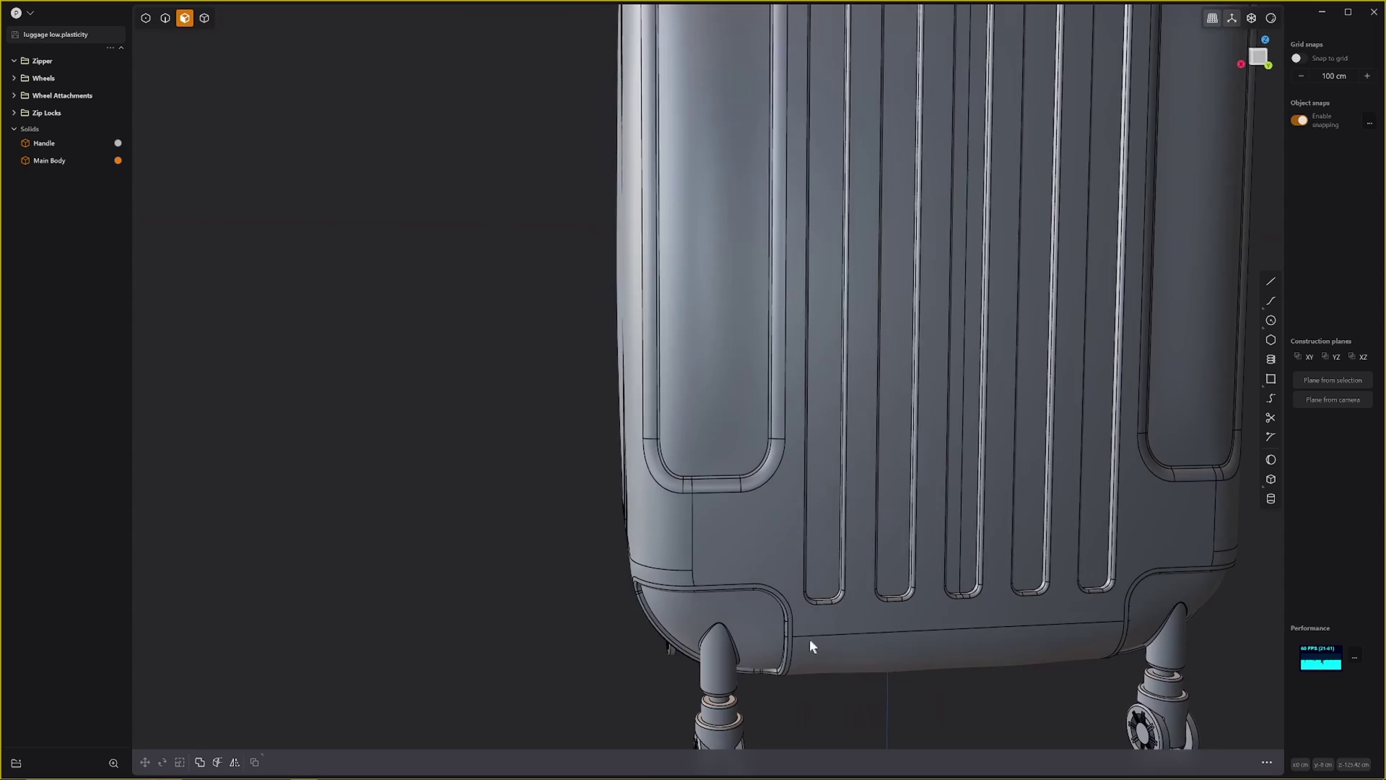
scroll(783, 632, "up", 5)
scroll(892, 620, "up", 2)
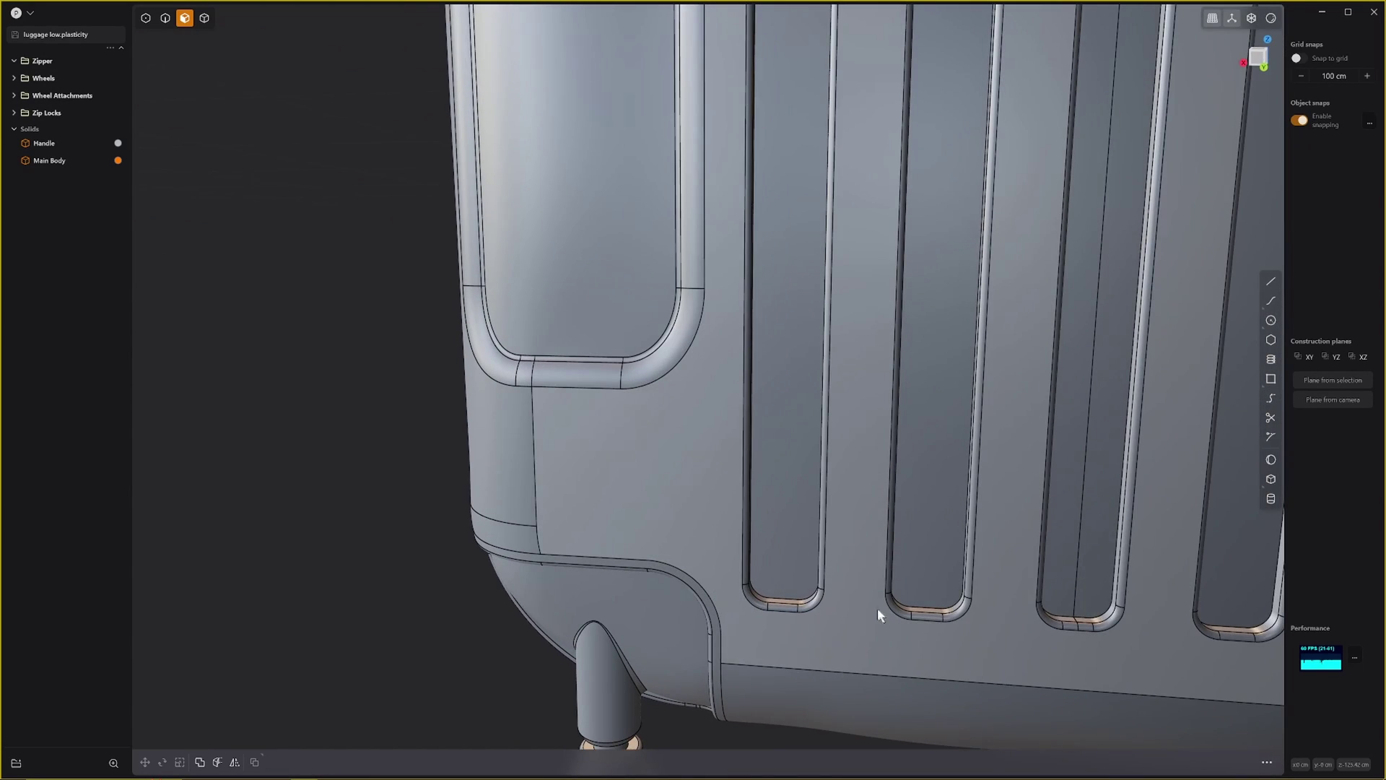
middle_click_drag(877, 608, 736, 582)
left_click(665, 644)
scroll(679, 599, "down", 3)
left_click(939, 592)
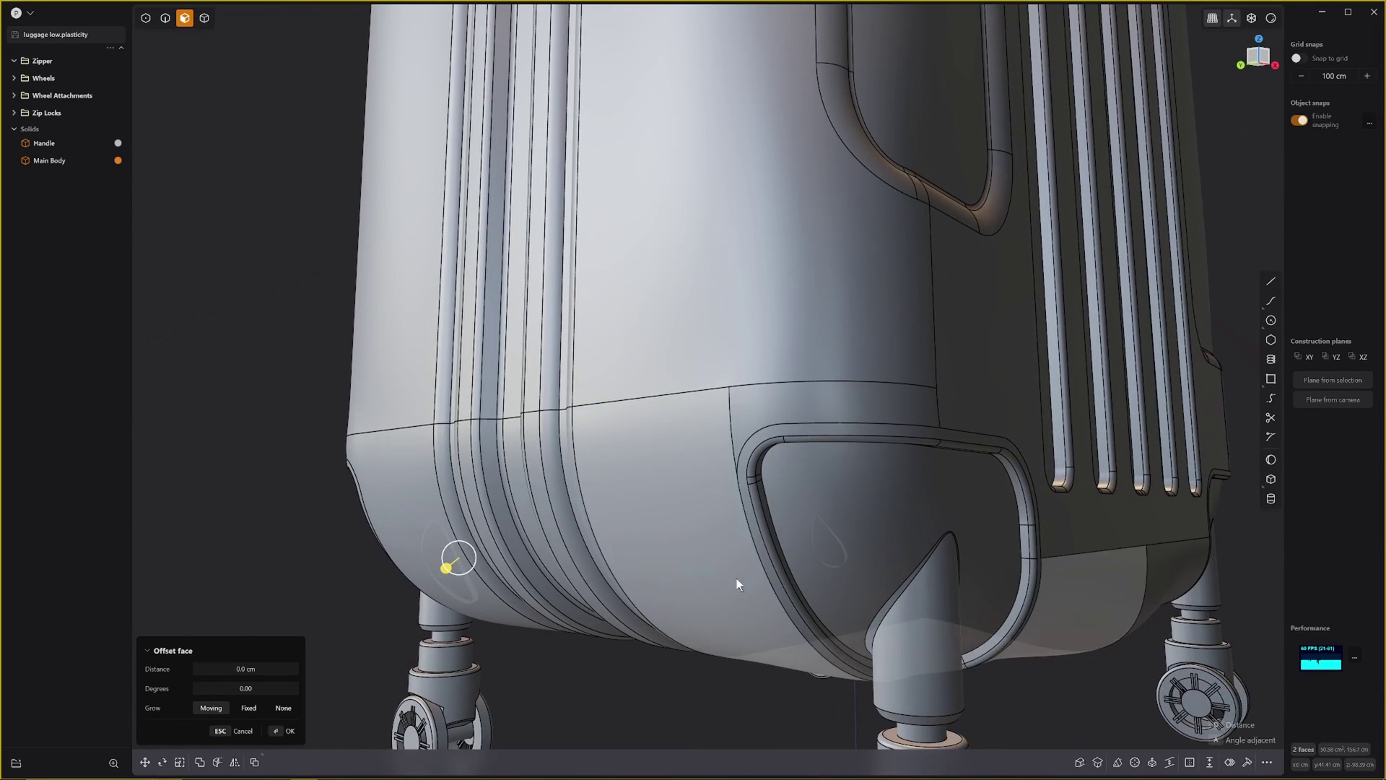
left_click(895, 594)
middle_click_drag(899, 596, 800, 582)
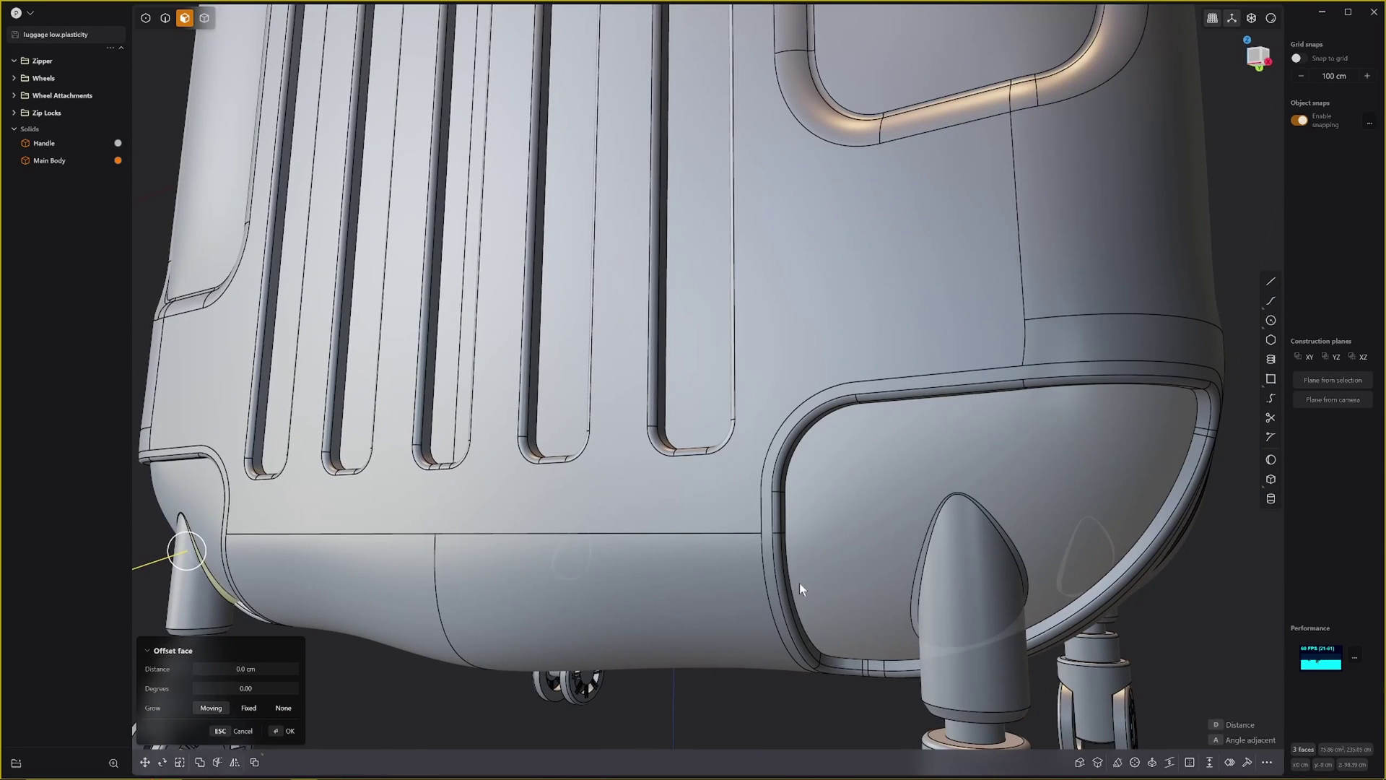
left_click(922, 564)
key("Delete")
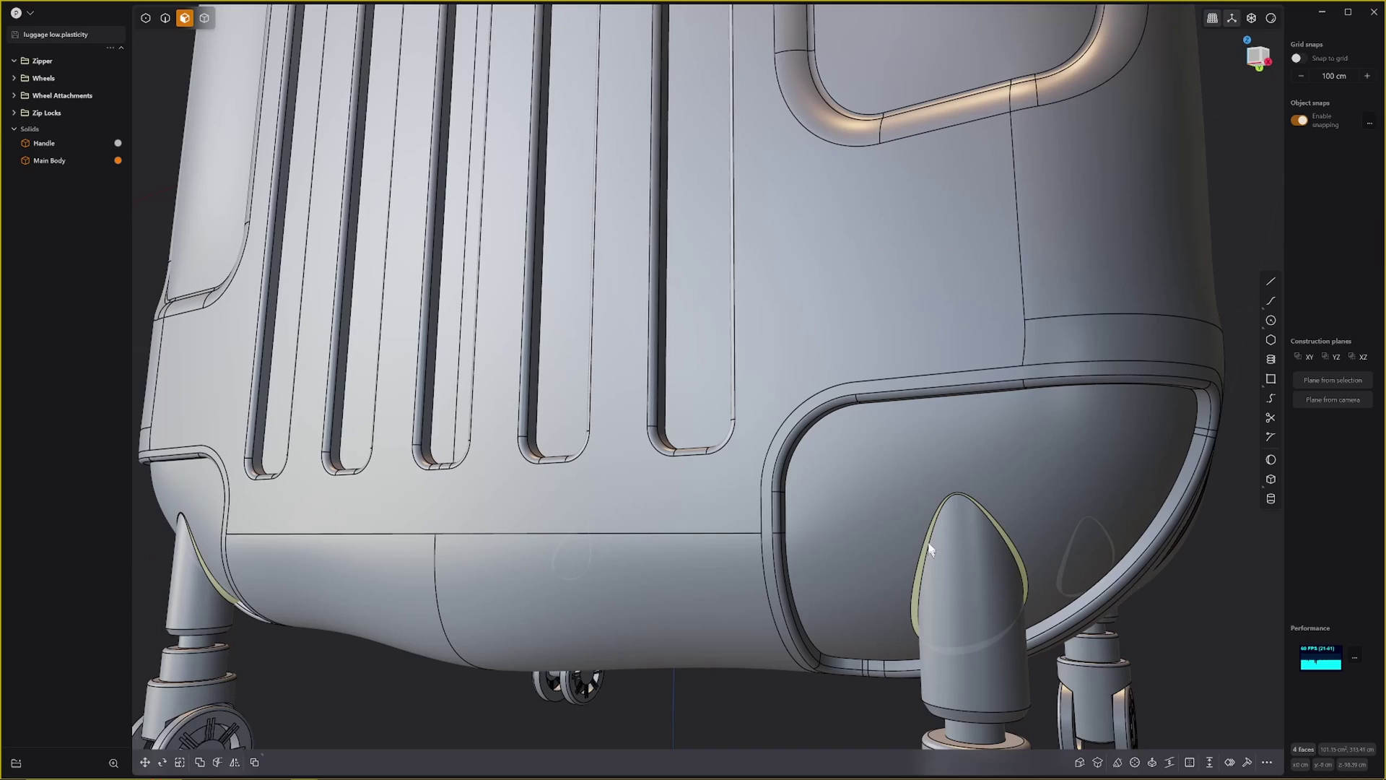
Save the low-poly suitcase as a Wavefront OBJ in the Luggage folder, replacing Luggage Low.obj.
scroll(929, 540, "down", 5)
middle_click_drag(928, 539, 934, 555)
middle_click_drag(929, 436, 890, 542)
scroll(879, 553, "up", 3)
middle_click_drag(885, 436, 704, 487, "shift")
scroll(857, 440, "down", 6)
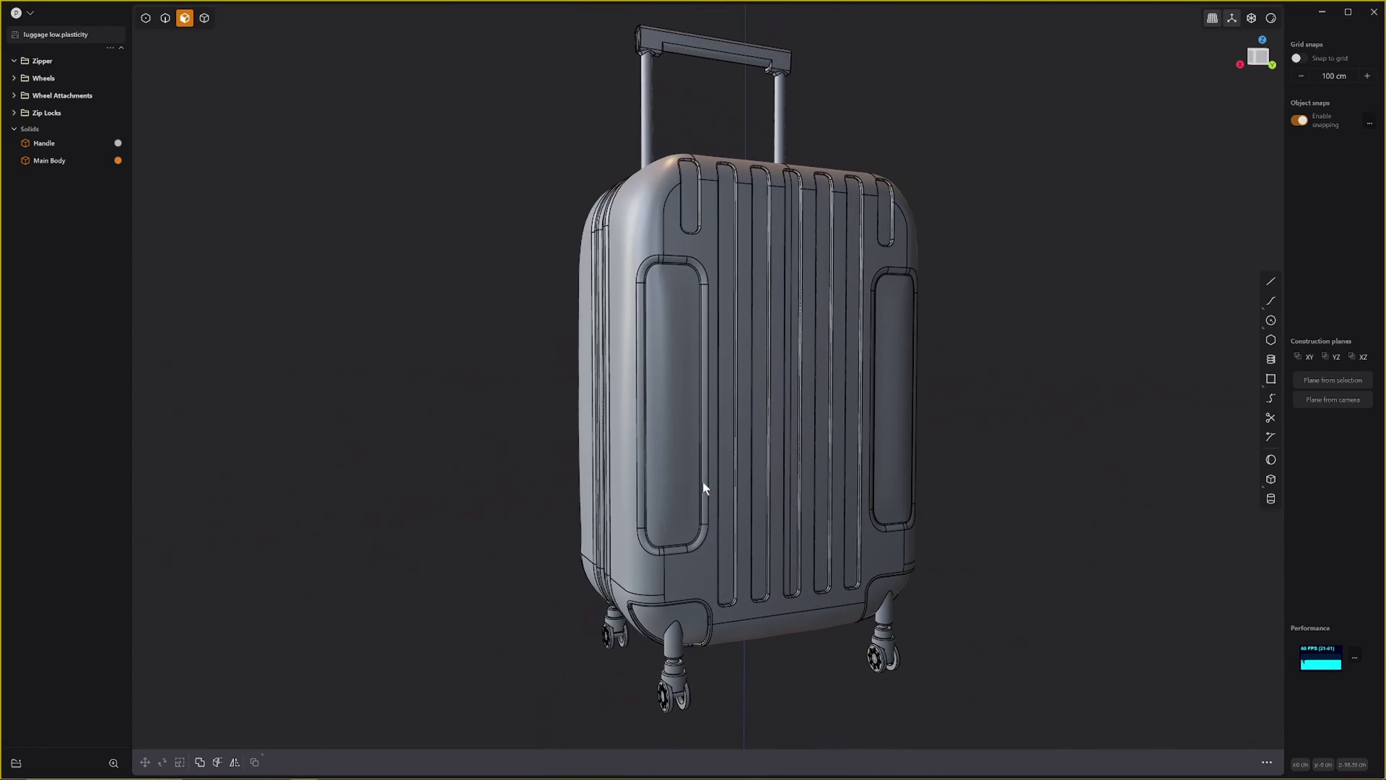
left_click(22, 12)
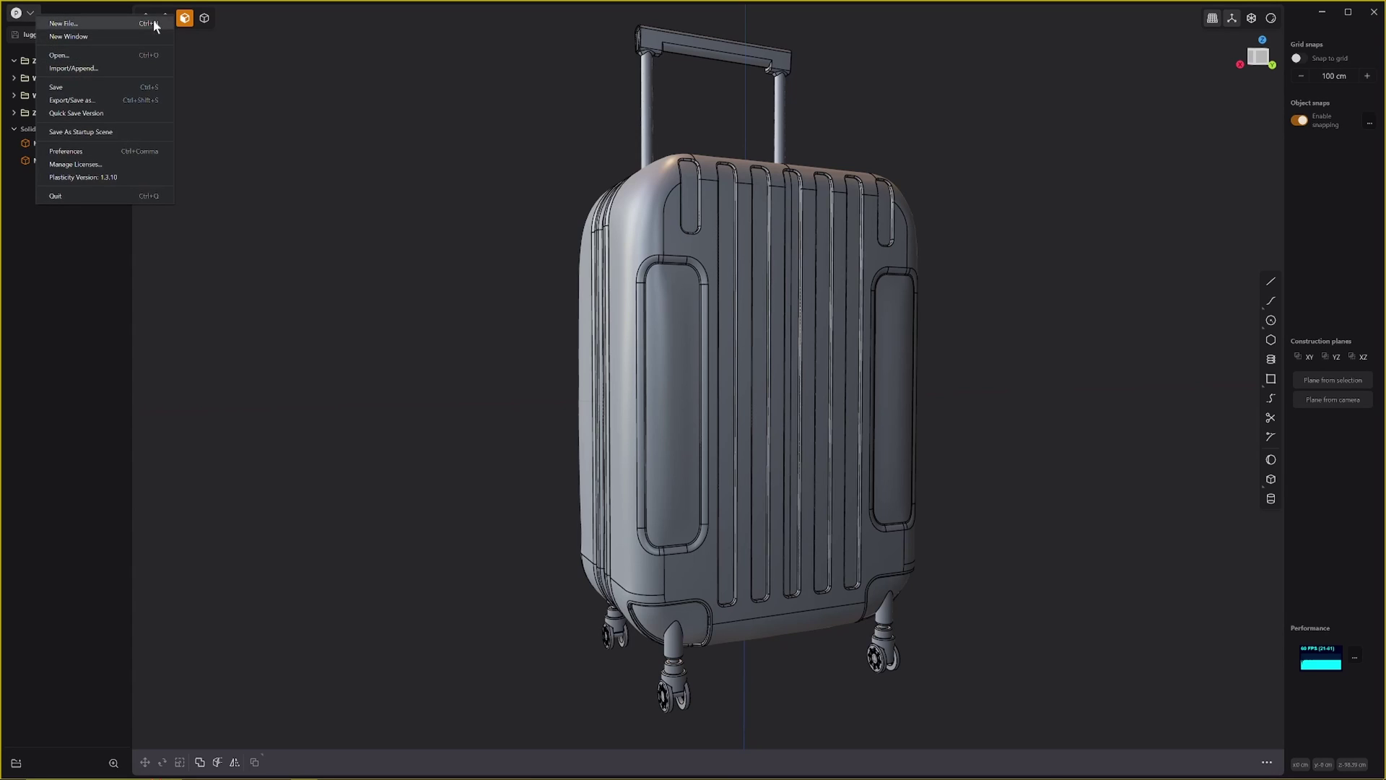
left_click(93, 101)
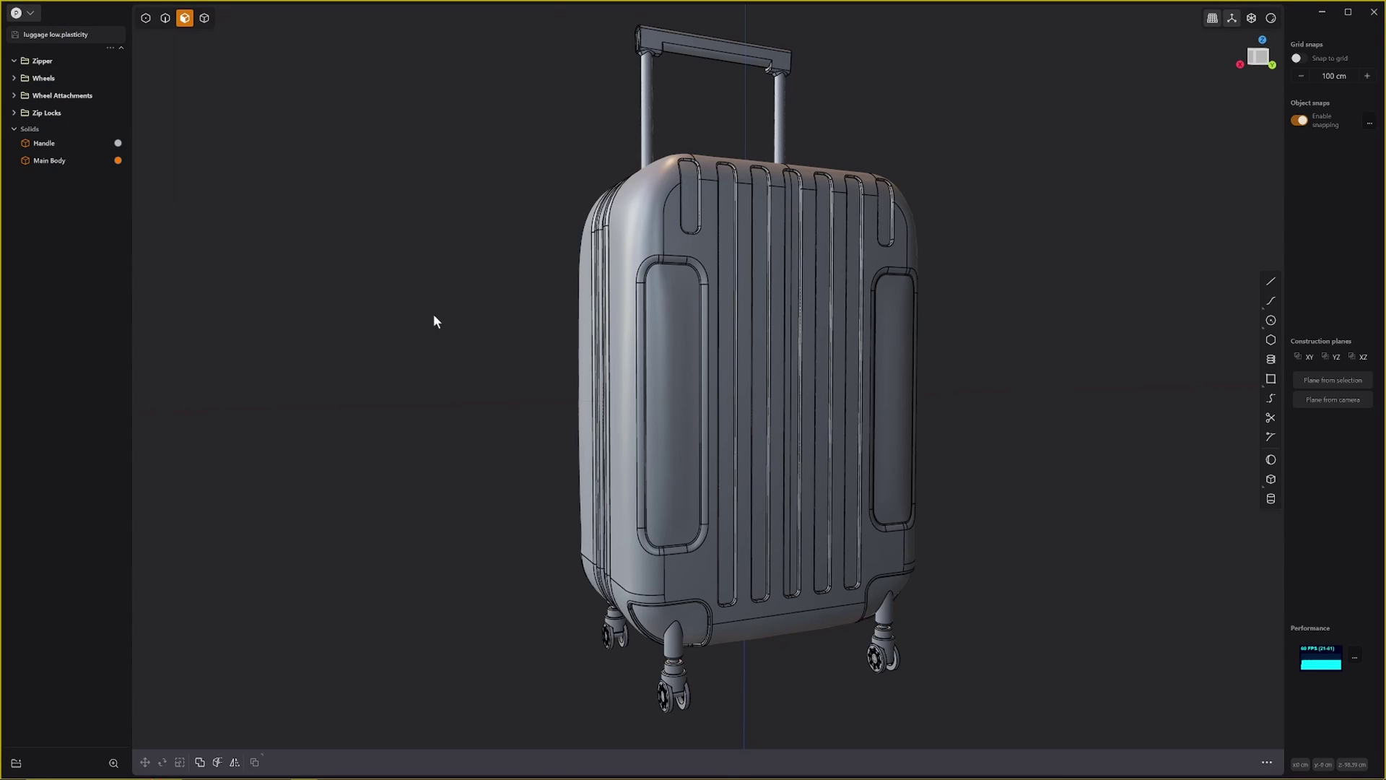
left_click(445, 443)
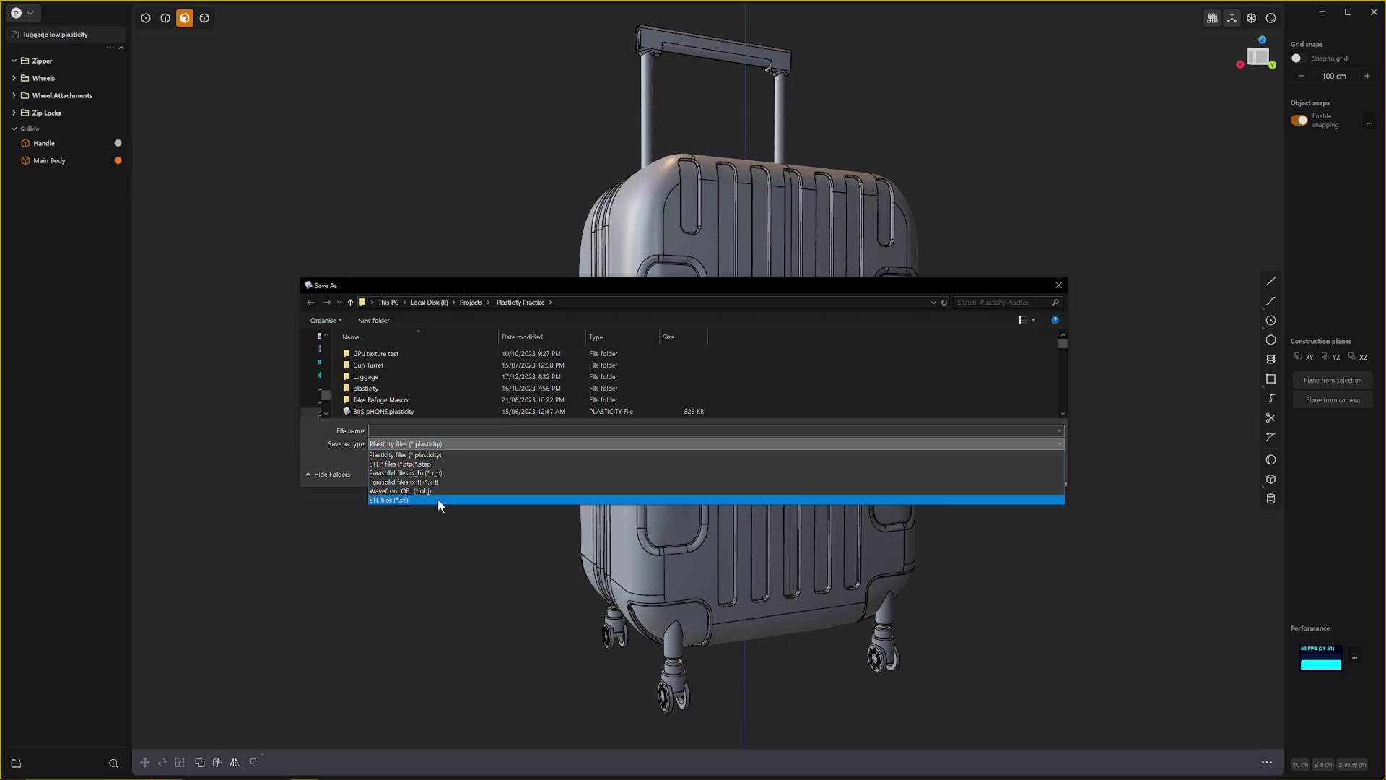
left_click(442, 491)
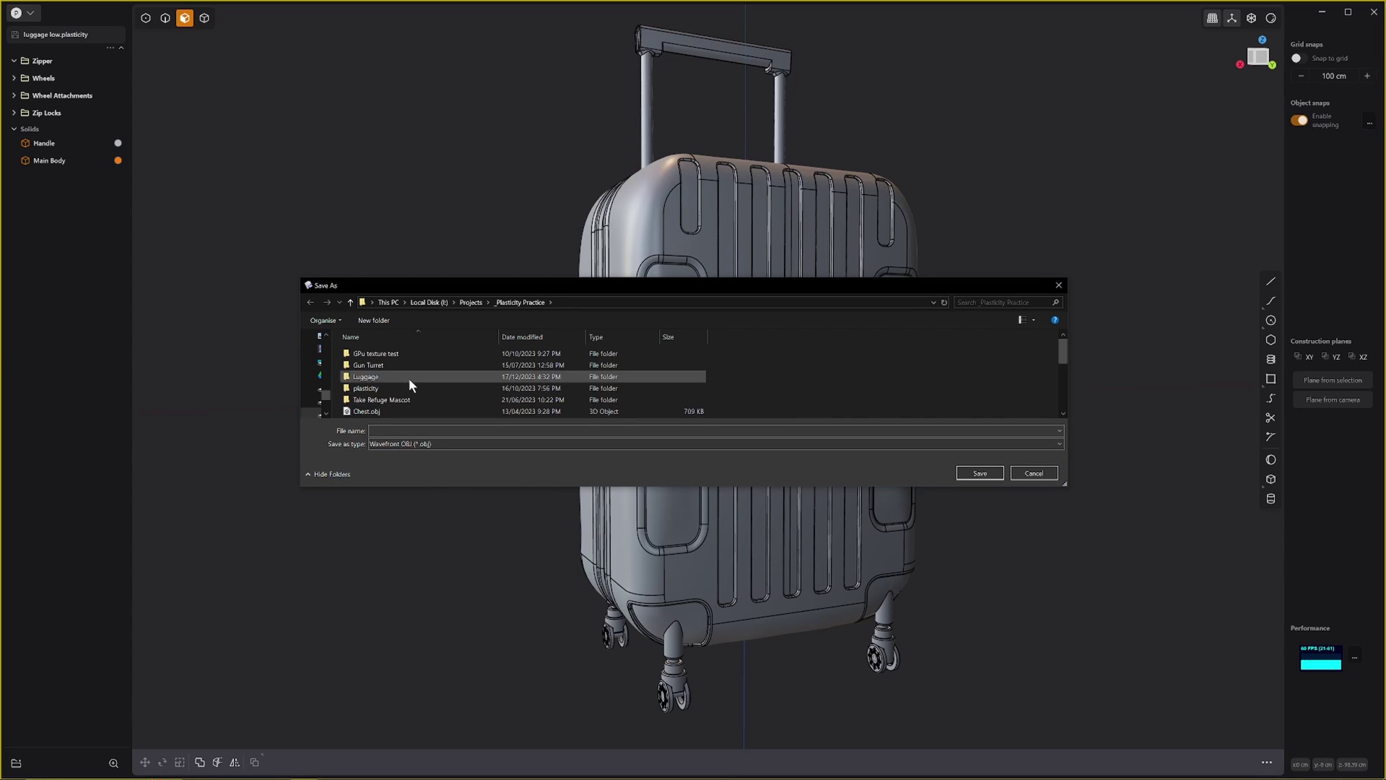
double_click(366, 376)
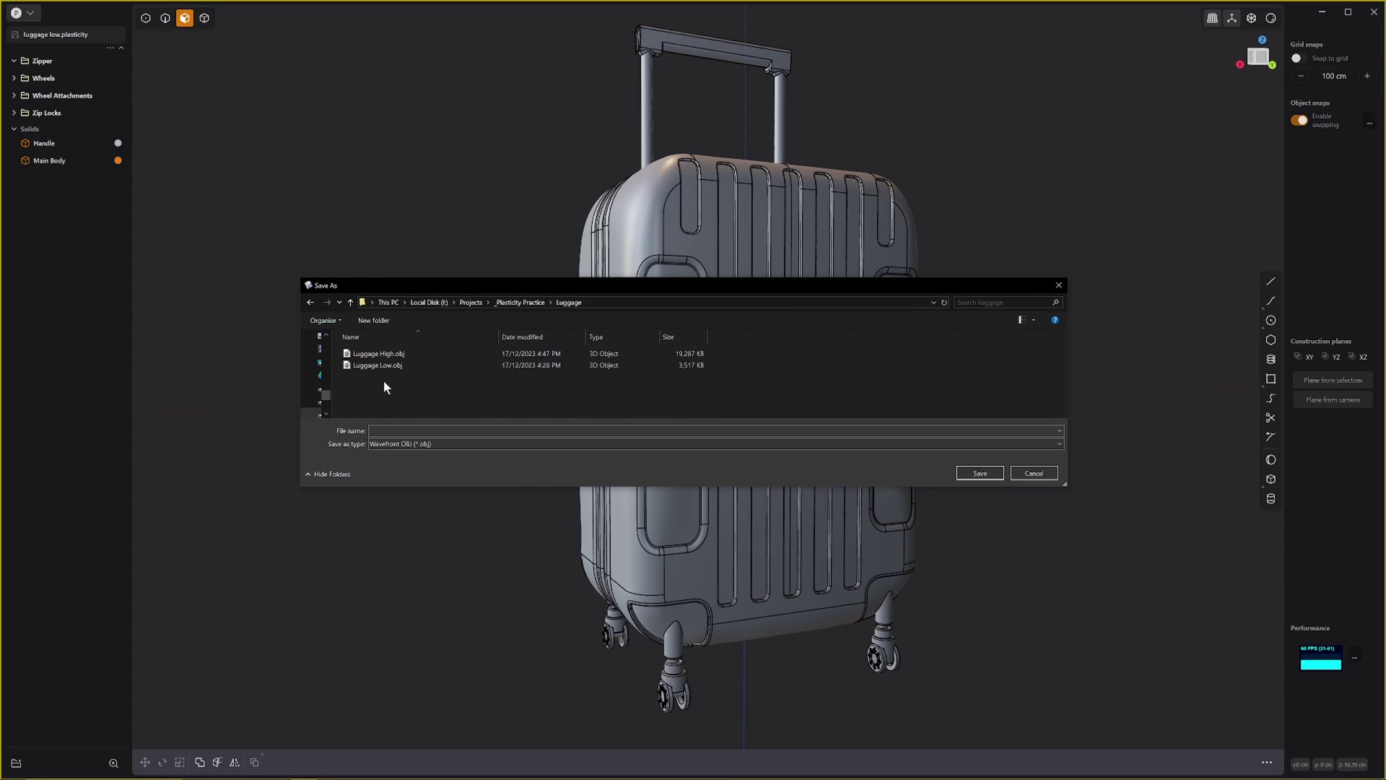
left_click(406, 365)
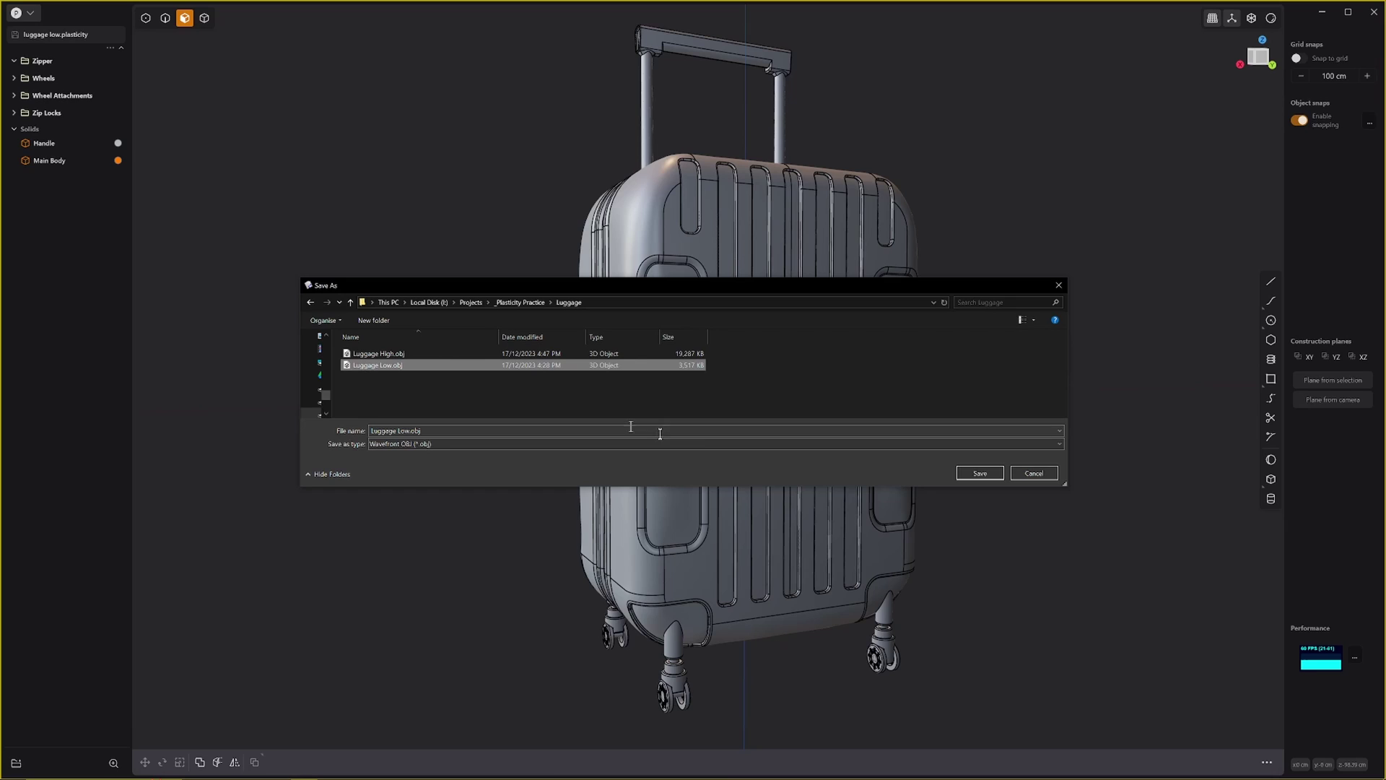
left_click(975, 474)
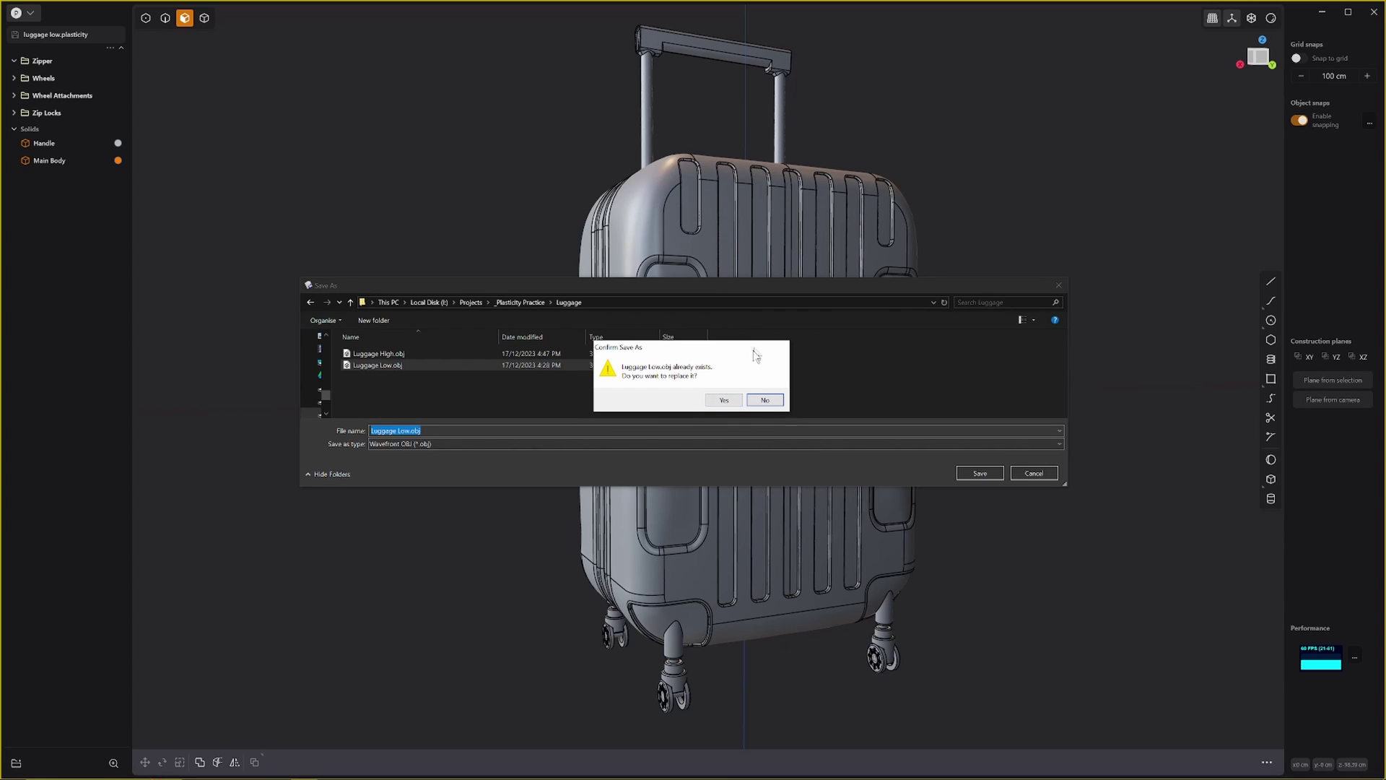
left_click(723, 401)
Enable the minimum width option at 0.100 for the n-gon OBJ export of the suitcase.
scroll(760, 296, "up", 4)
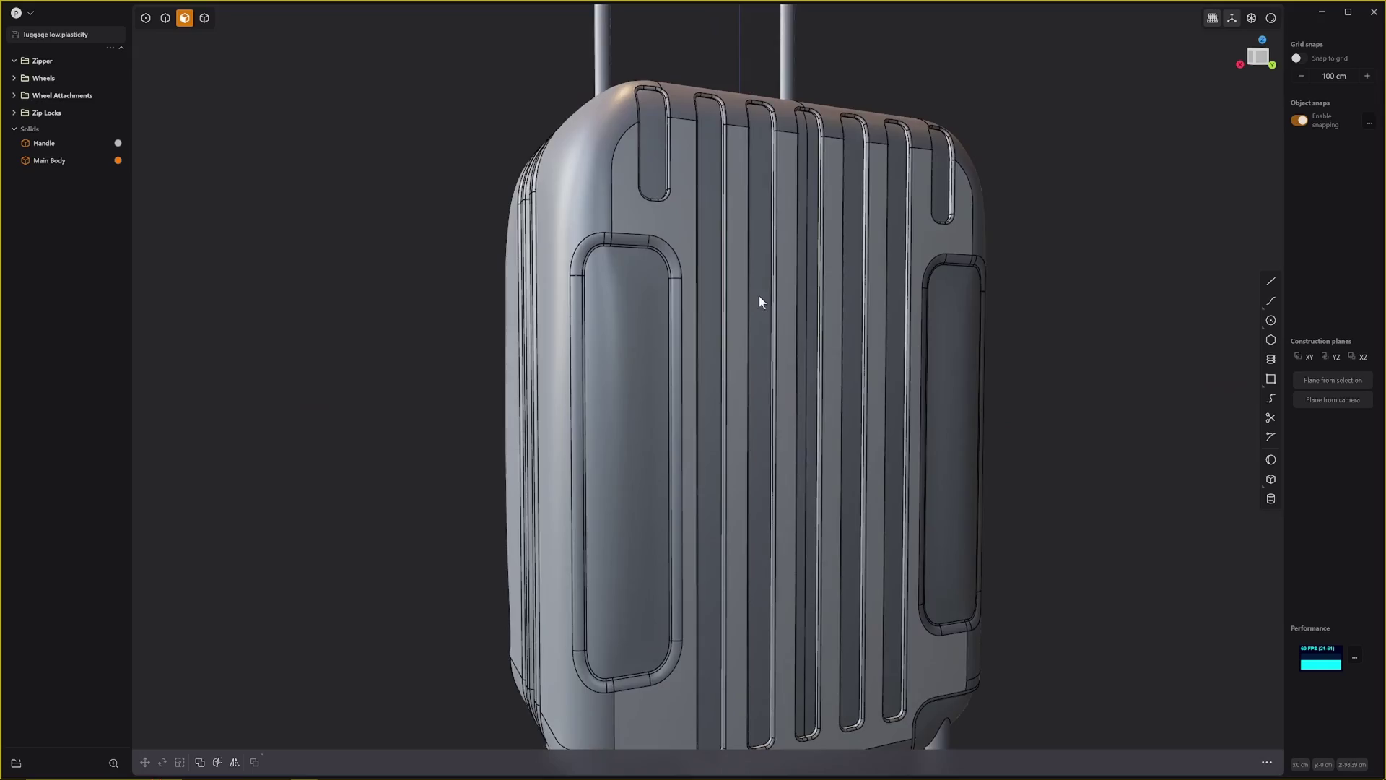
scroll(786, 337, "up", 5)
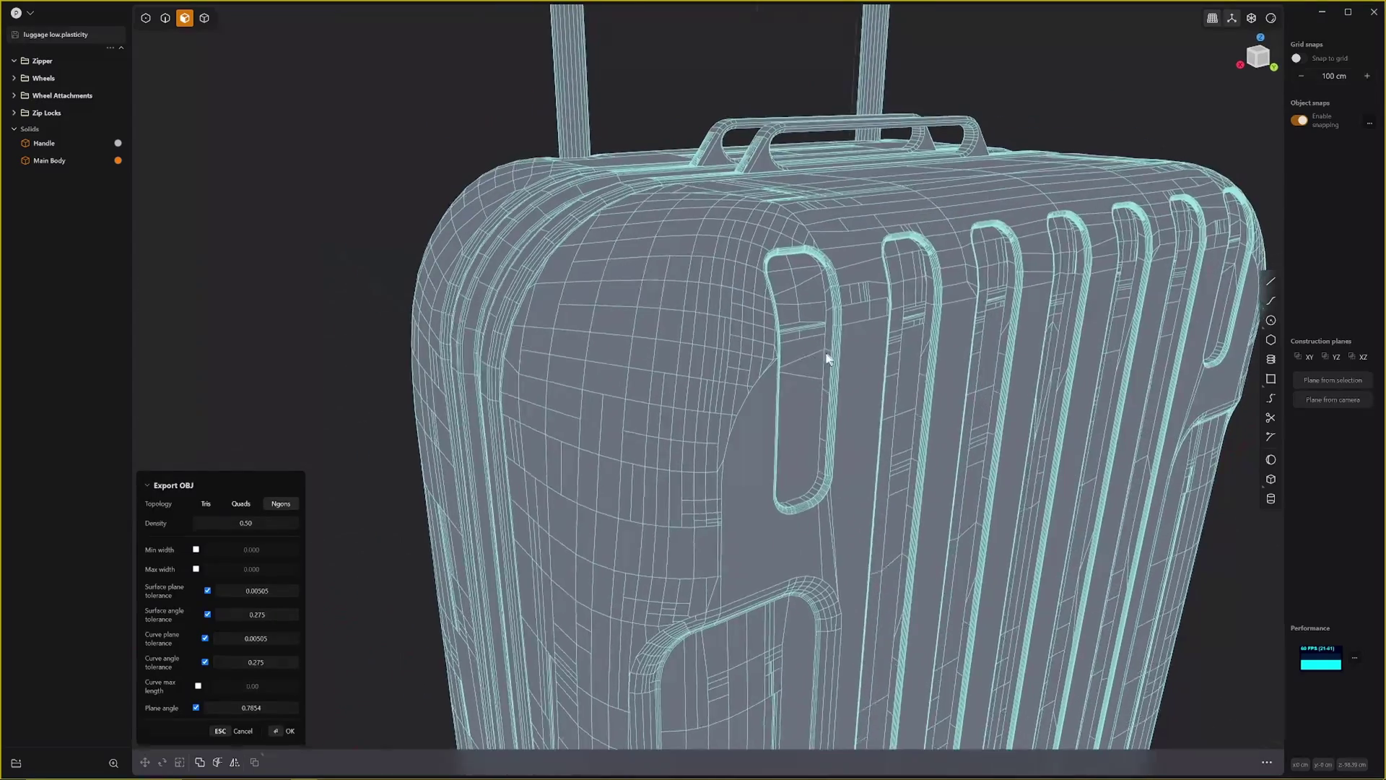
scroll(619, 551, "down", 3)
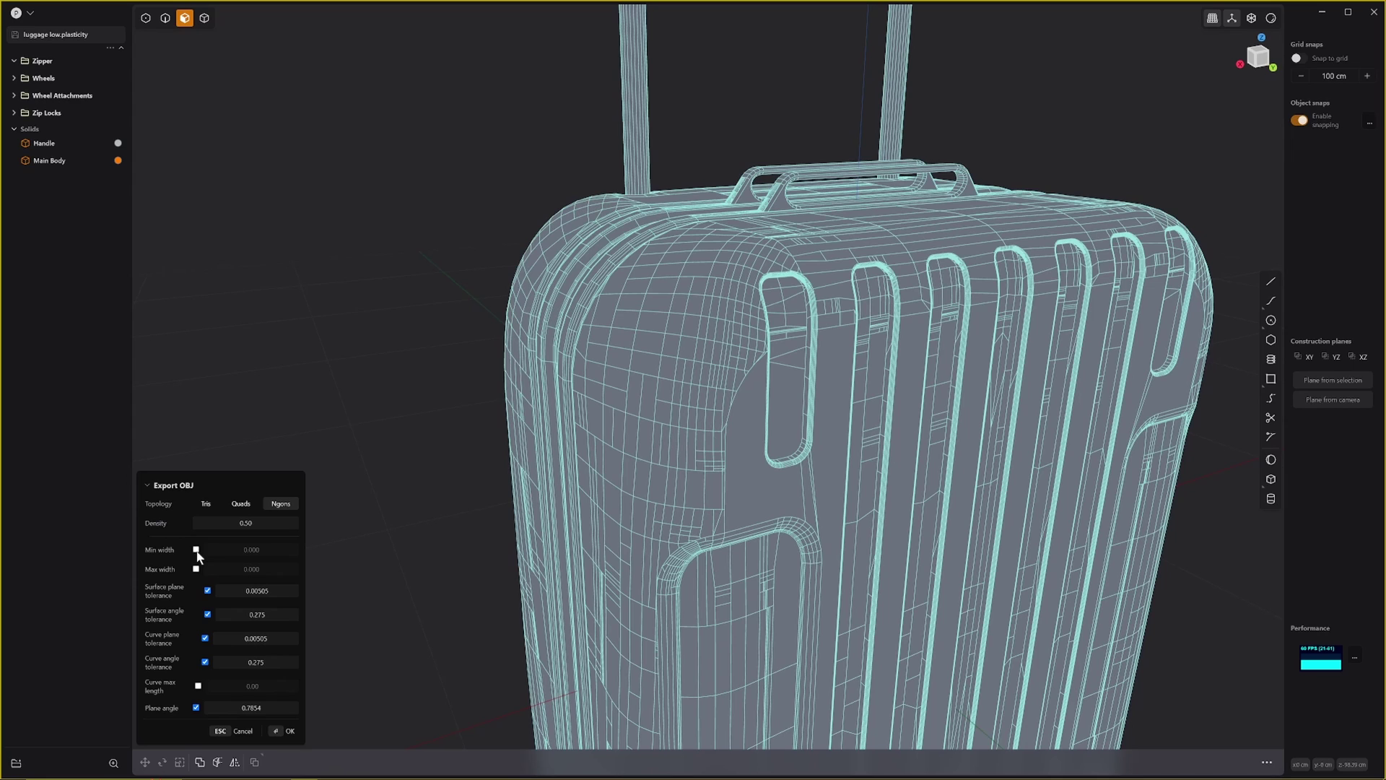
left_click(195, 549)
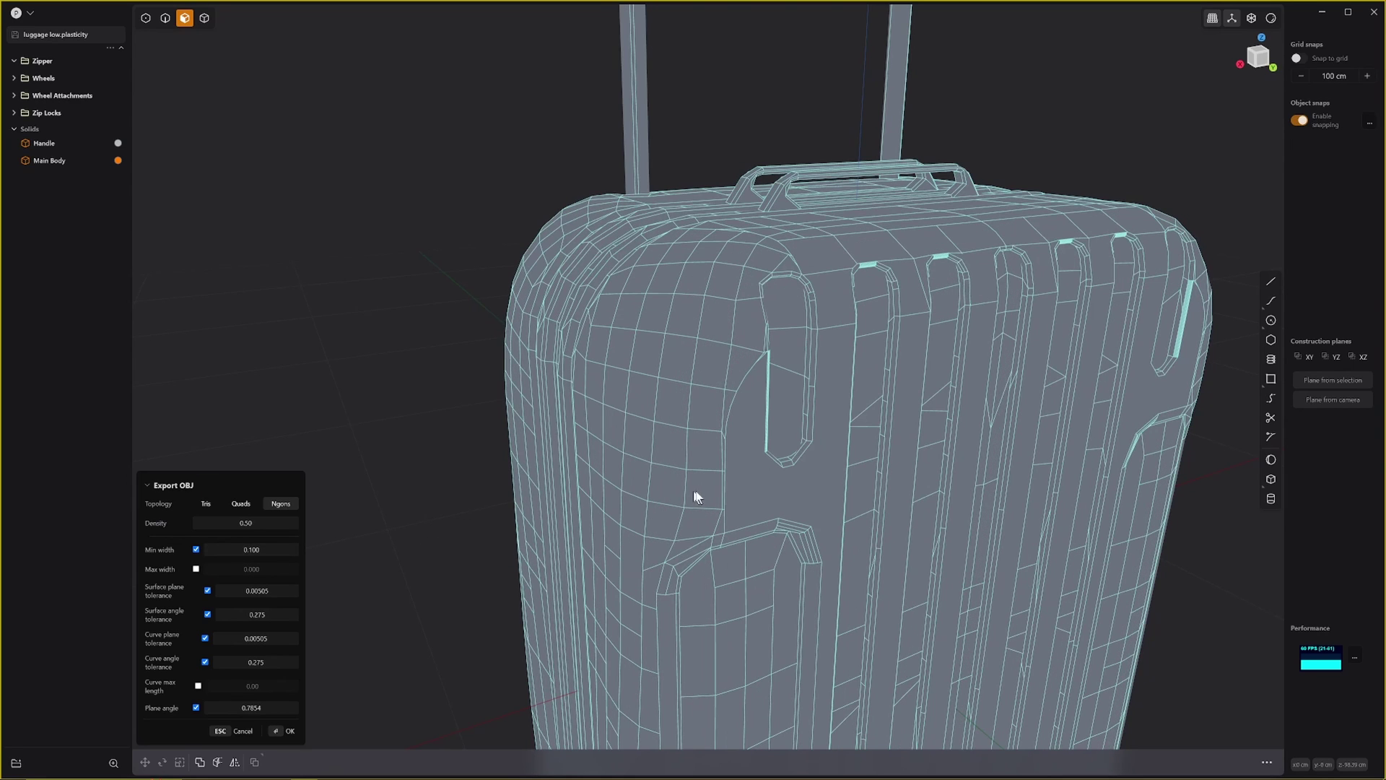
Examine the simplified export mesh around the suitcase's corners, side panels, rib ends and top carry handle.
scroll(717, 433, "down", 2)
middle_click_drag(717, 434, 532, 527)
middle_click_drag(739, 444, 748, 382)
middle_click_drag(777, 615, 887, 461)
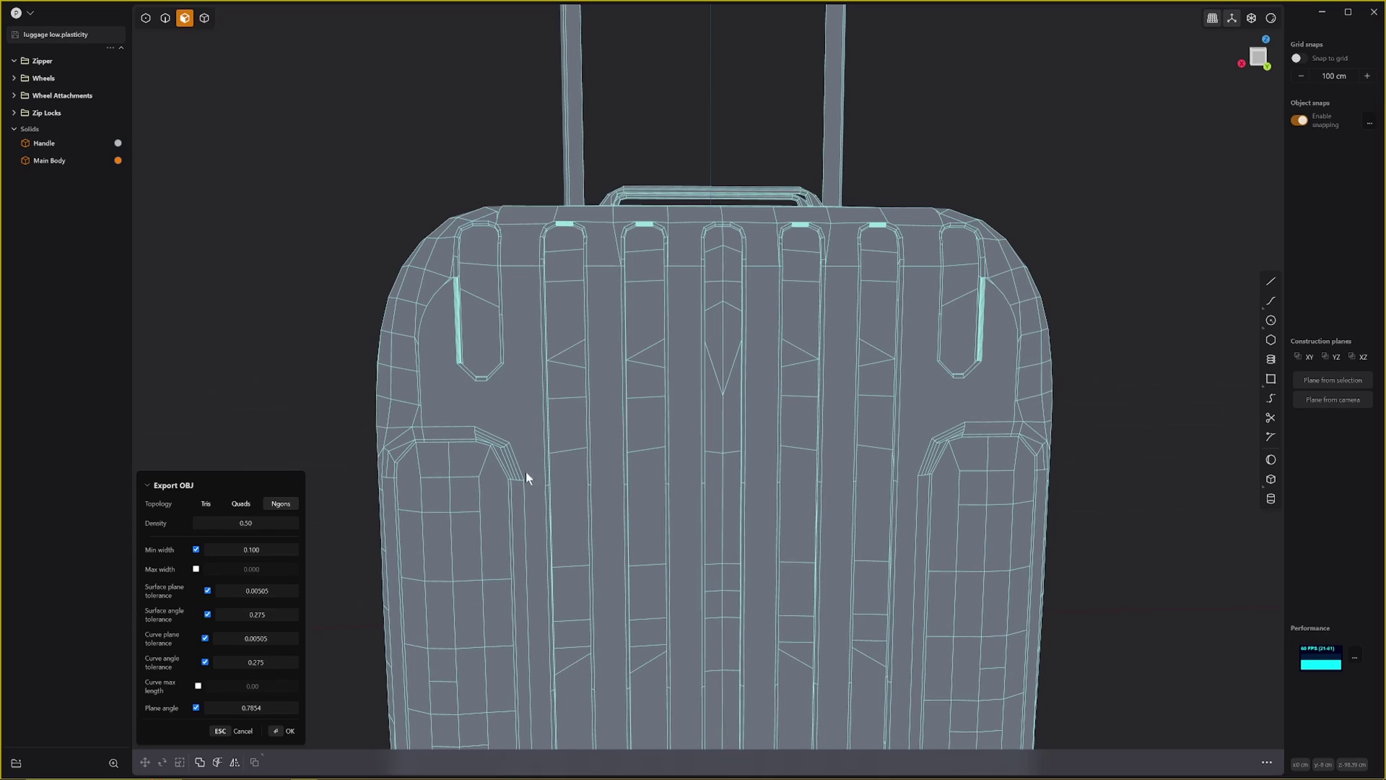
middle_click_drag(526, 470, 869, 392)
middle_click_drag(615, 303, 881, 489)
scroll(895, 504, "up", 5)
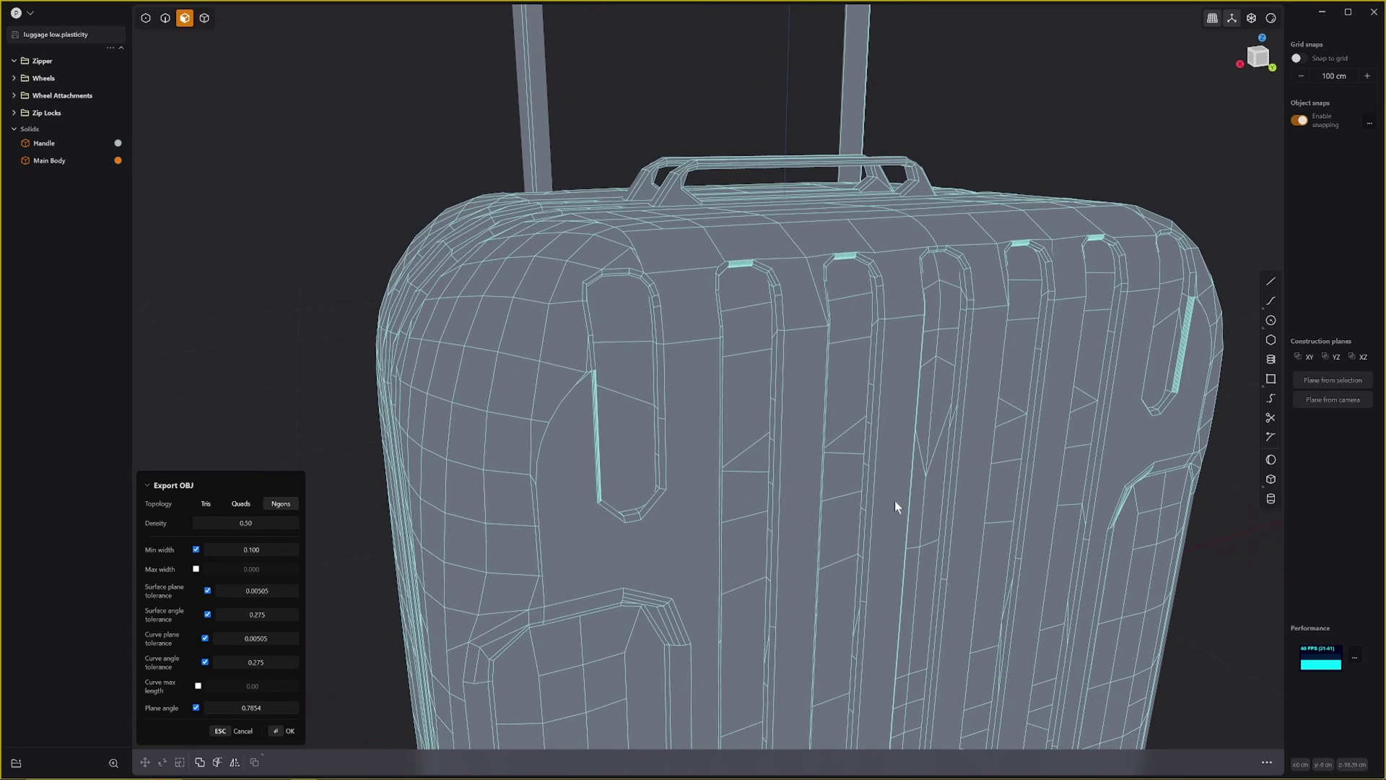
scroll(888, 548, "down", 6)
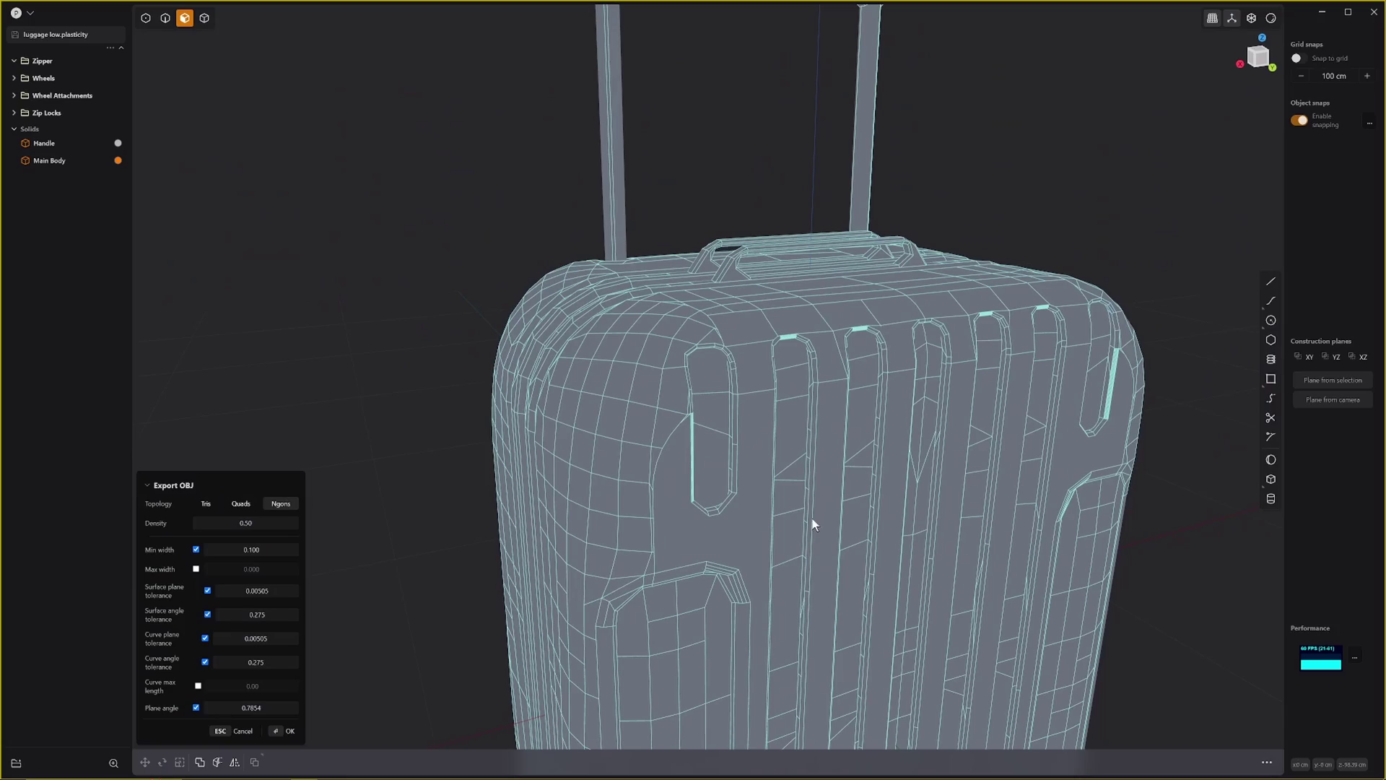
middle_click_drag(808, 526, 538, 481)
scroll(642, 459, "up", 3)
scroll(665, 467, "down", 2)
scroll(776, 457, "down", 4)
scroll(770, 438, "up", 3)
scroll(782, 443, "down", 2)
scroll(783, 446, "up", 1)
middle_click_drag(687, 436, 797, 469)
scroll(793, 454, "down", 3)
scroll(786, 476, "up", 5)
middle_click_drag(462, 490, 482, 490)
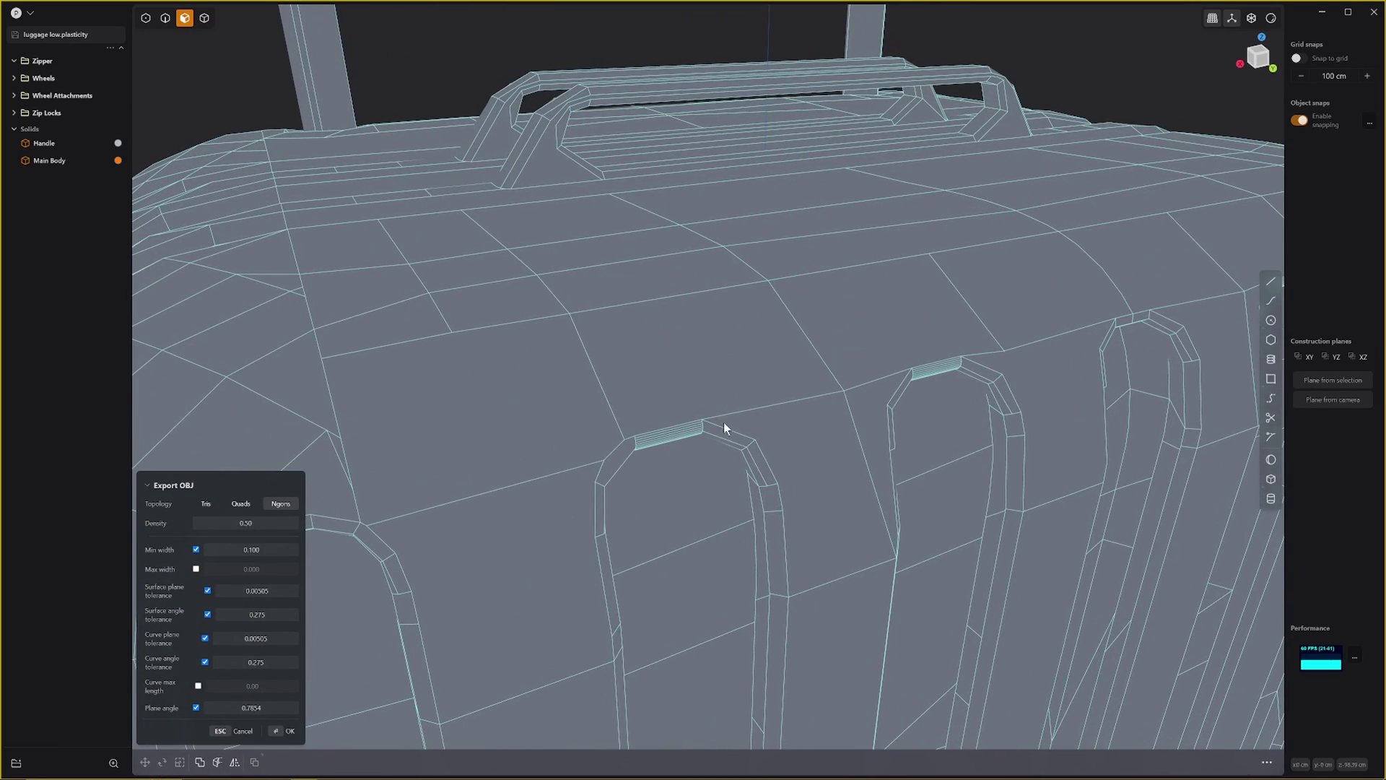
Set the OBJ export's minimum width to 0.11.
left_click(241, 521)
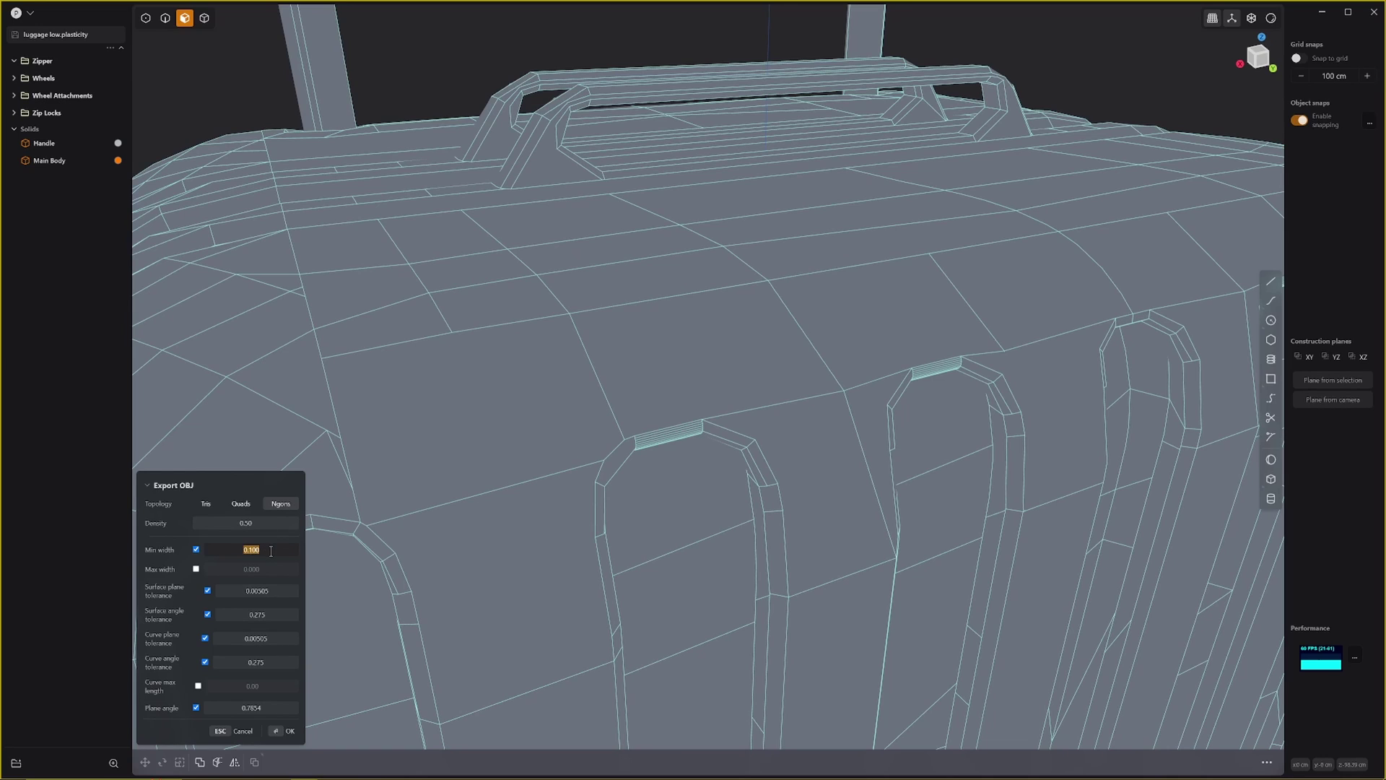
left_click(271, 551)
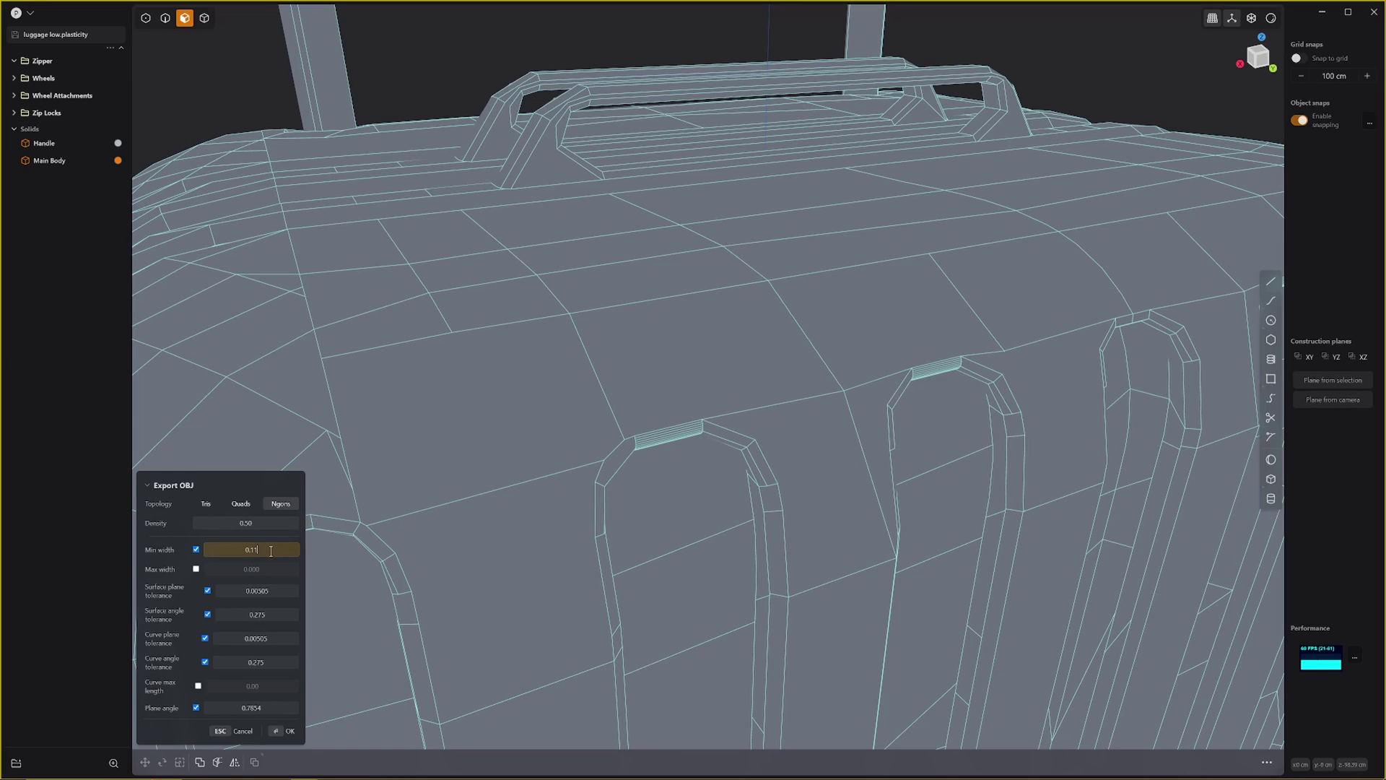
type("0.11")
key("Return")
Compare the mesh on the suitcase's underside and wheels with the minimum width option turned off and on again.
middle_click_drag(431, 557, 657, 338)
scroll(956, 696, "up", 4)
middle_click_drag(926, 619, 1020, 585, "shift")
middle_click_drag(560, 590, 602, 587)
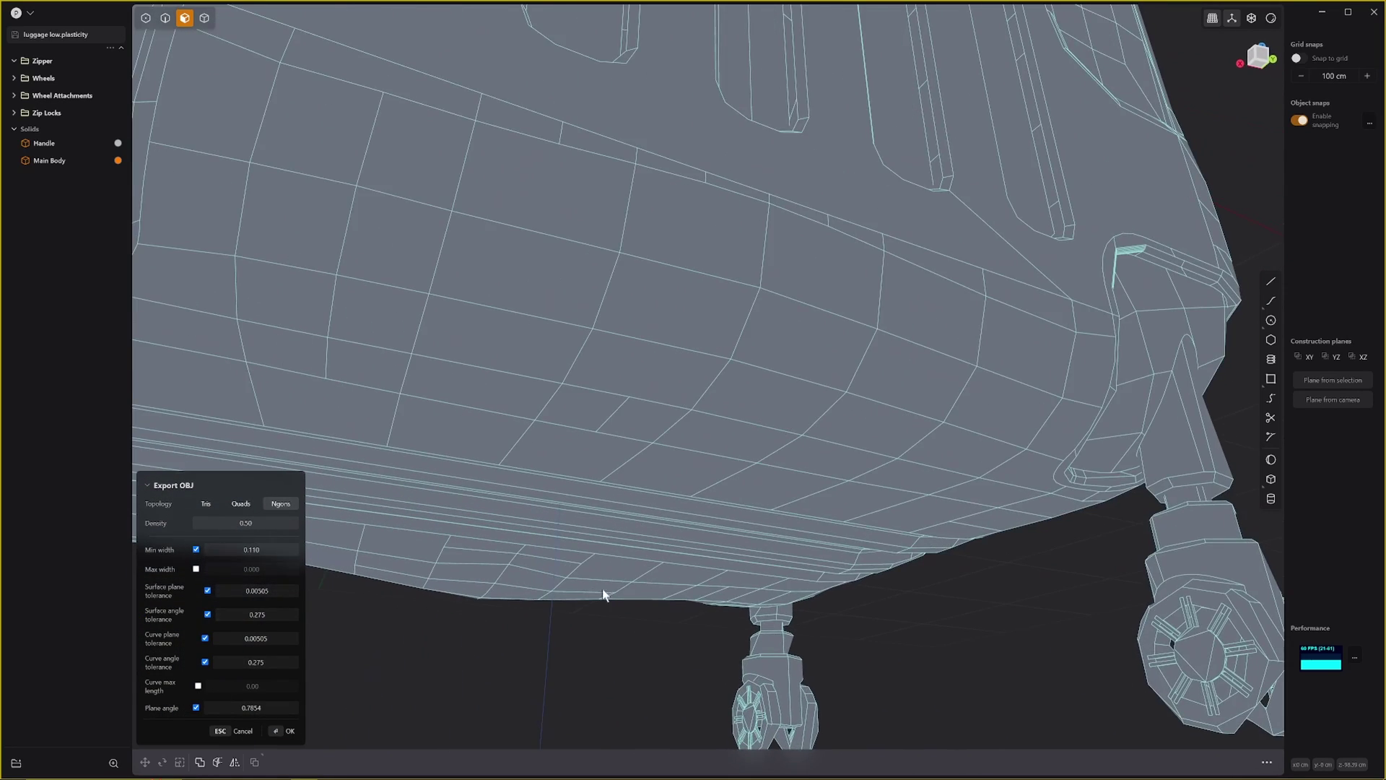
middle_click_drag(767, 635, 613, 585, "shift")
left_click(196, 549)
scroll(747, 560, "up", 2)
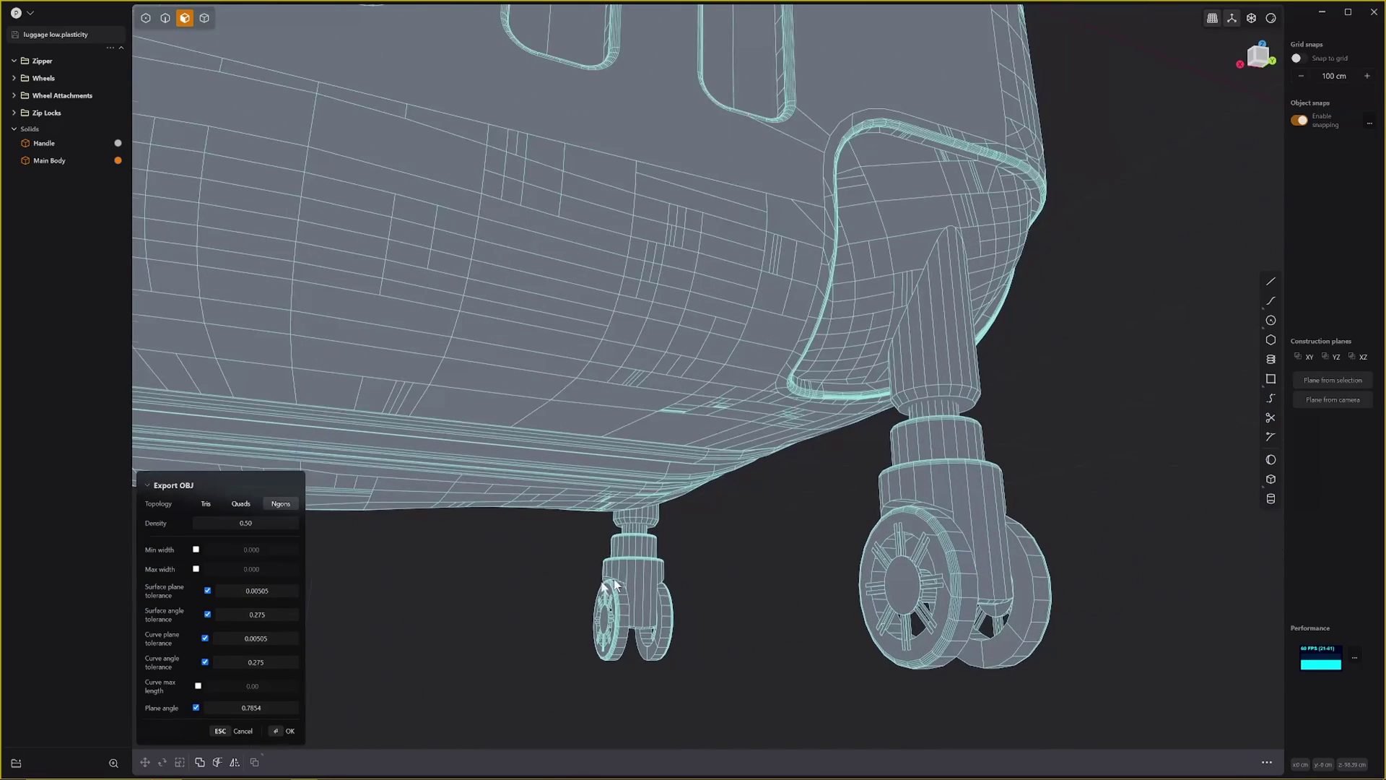
left_click(195, 549)
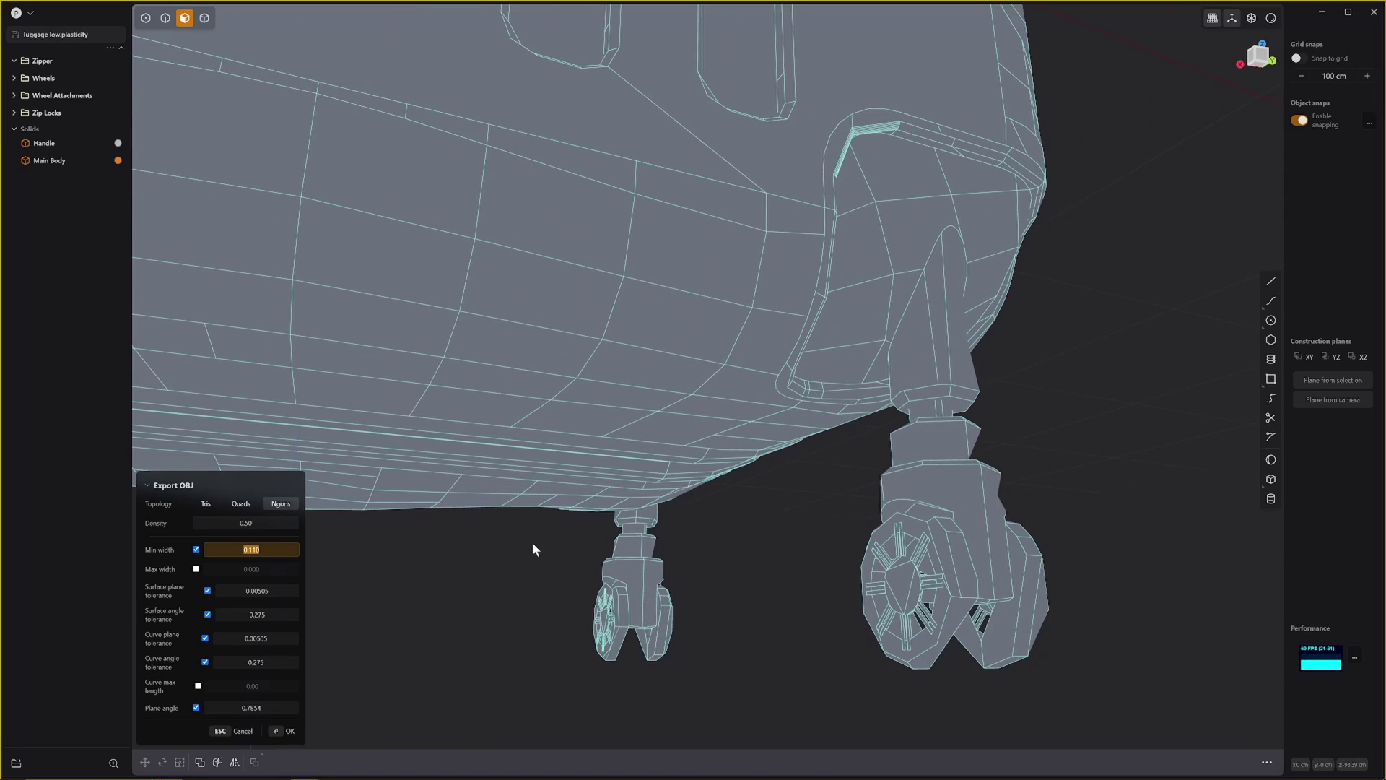
Set the OBJ export's minimum width to 0.750 and inspect the mesh around the wheels and lower corners.
key("Return")
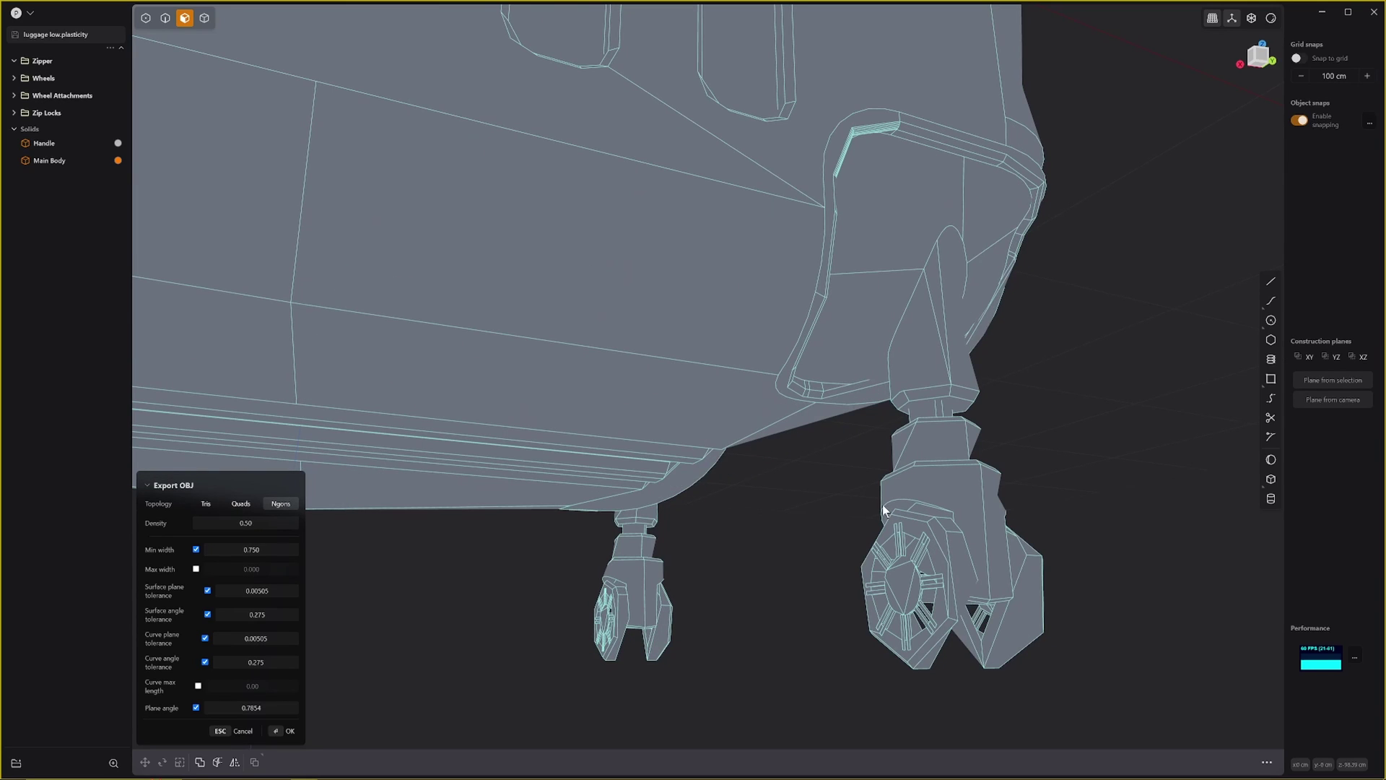
scroll(886, 505, "down", 5)
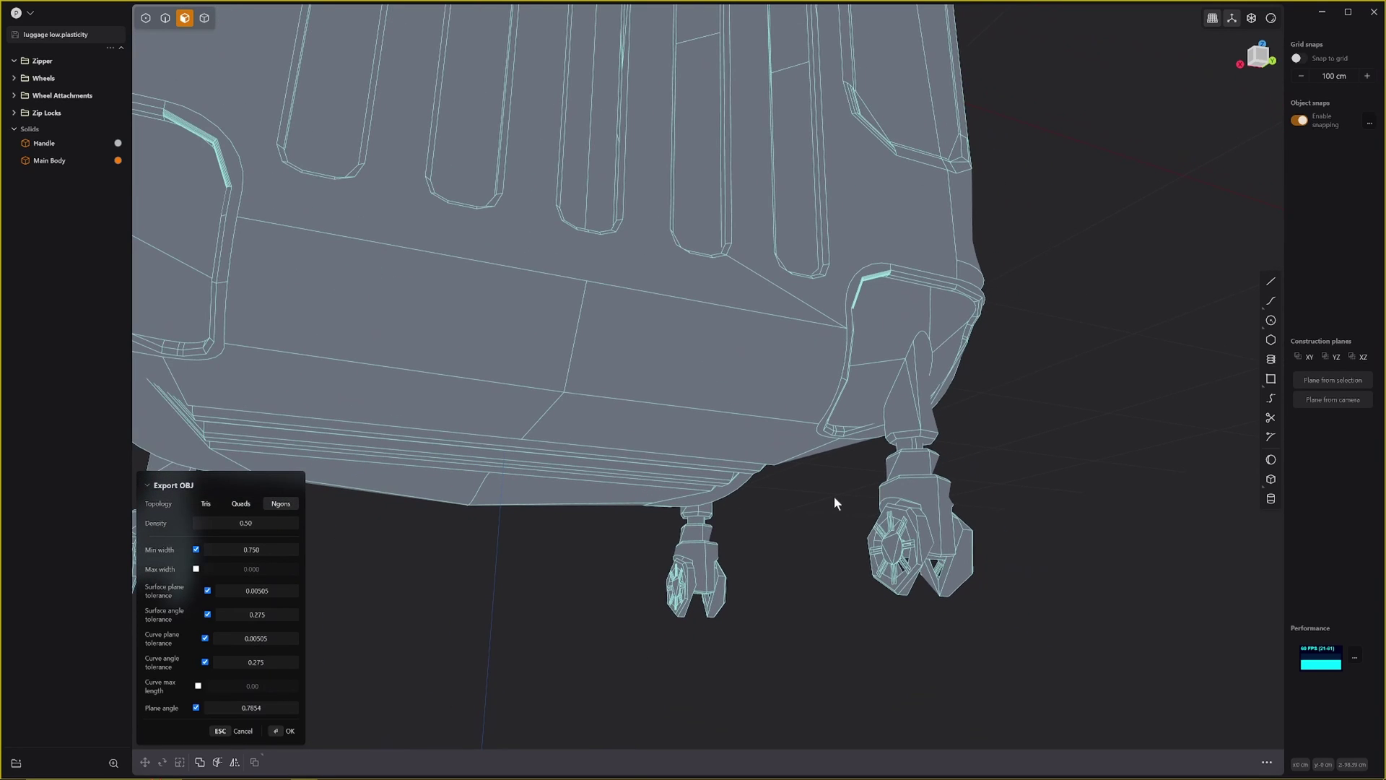
scroll(834, 496, "down", 3)
middle_click_drag(834, 496, 865, 522)
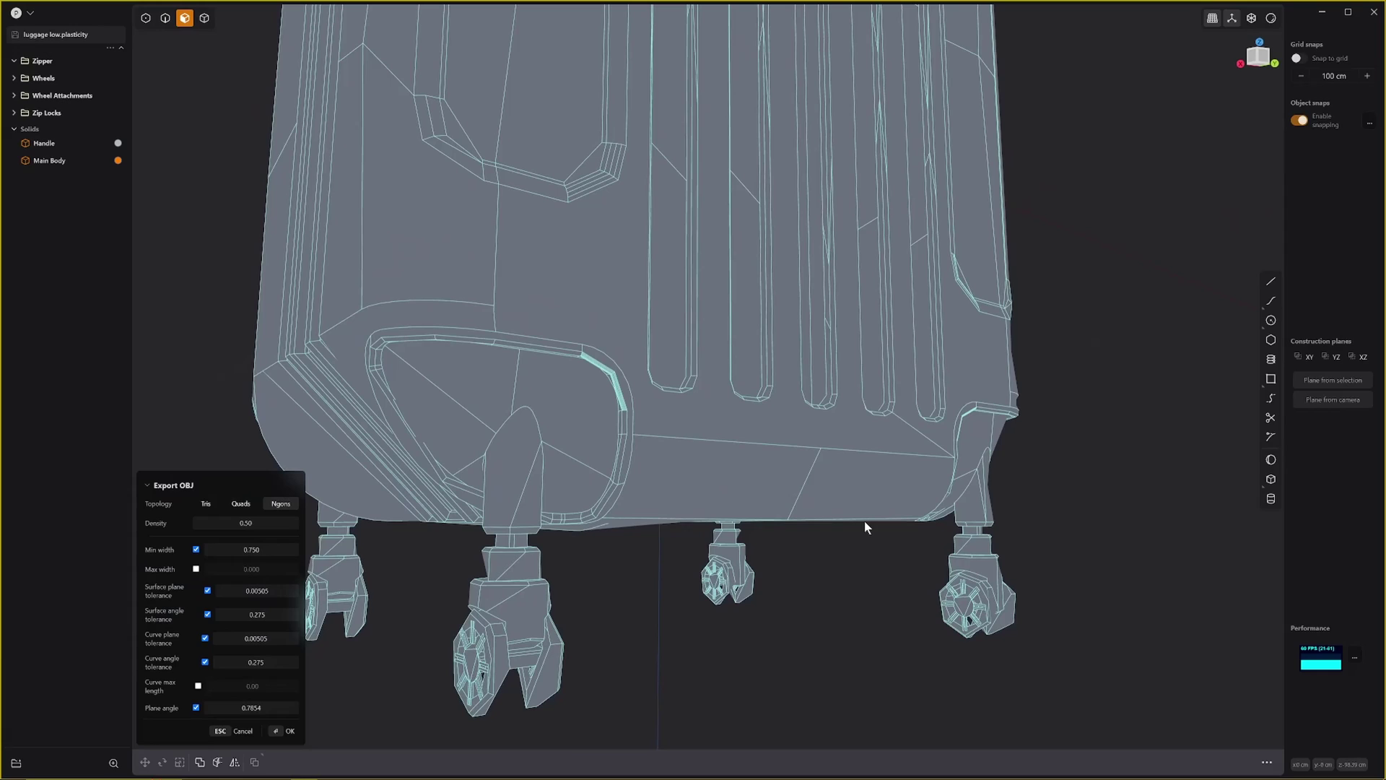
middle_click_drag(712, 535, 600, 556)
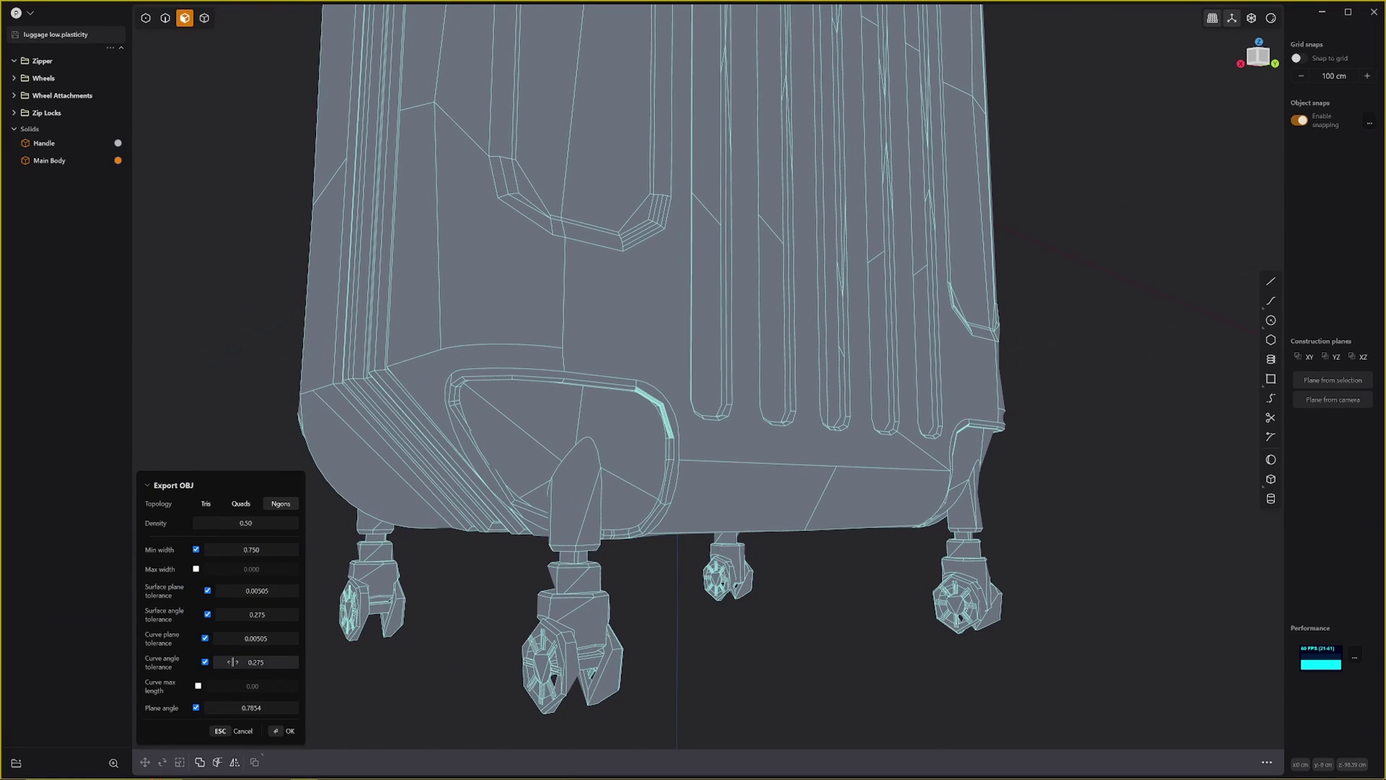
middle_click_drag(526, 564, 375, 575)
Set the OBJ export's minimum width to 0.15 and check the suitcase's lower corner.
left_click(269, 549)
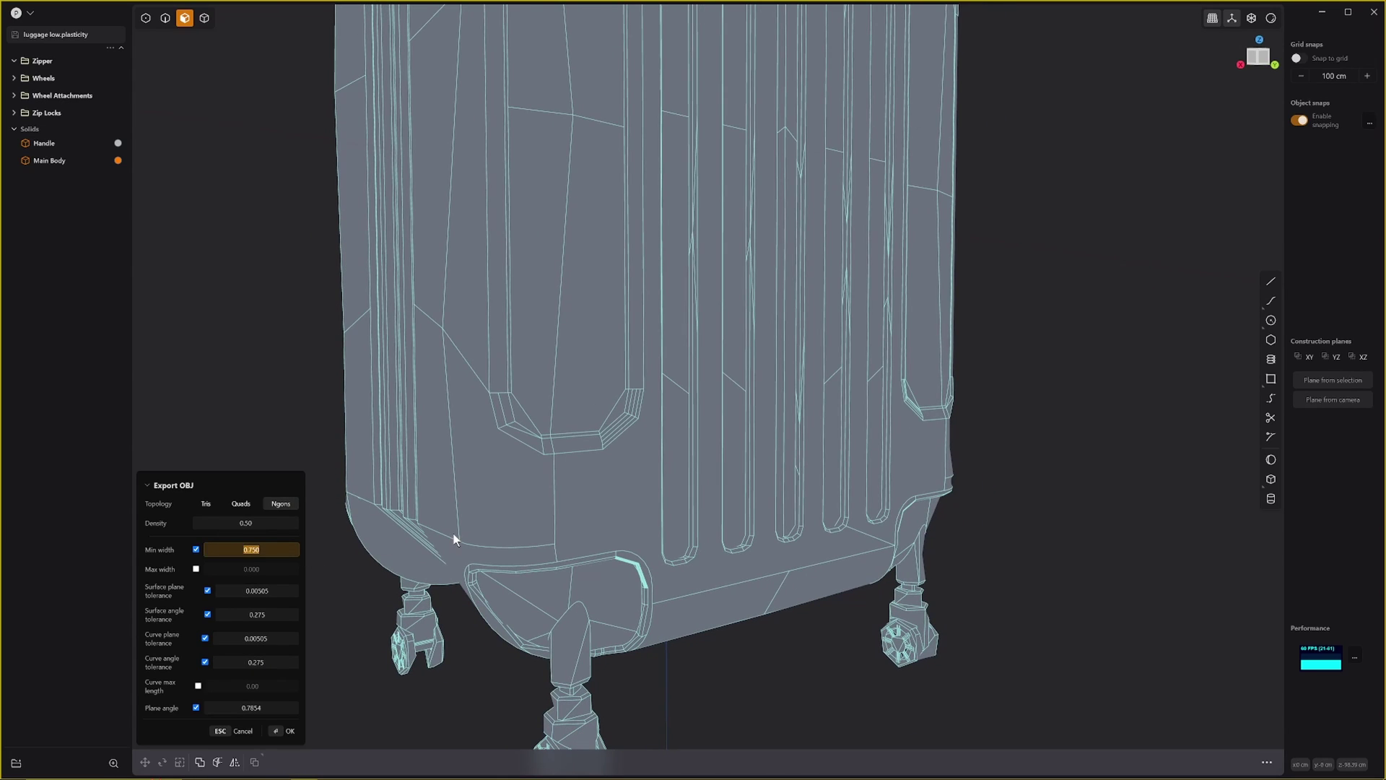
type("0.15")
key("Return")
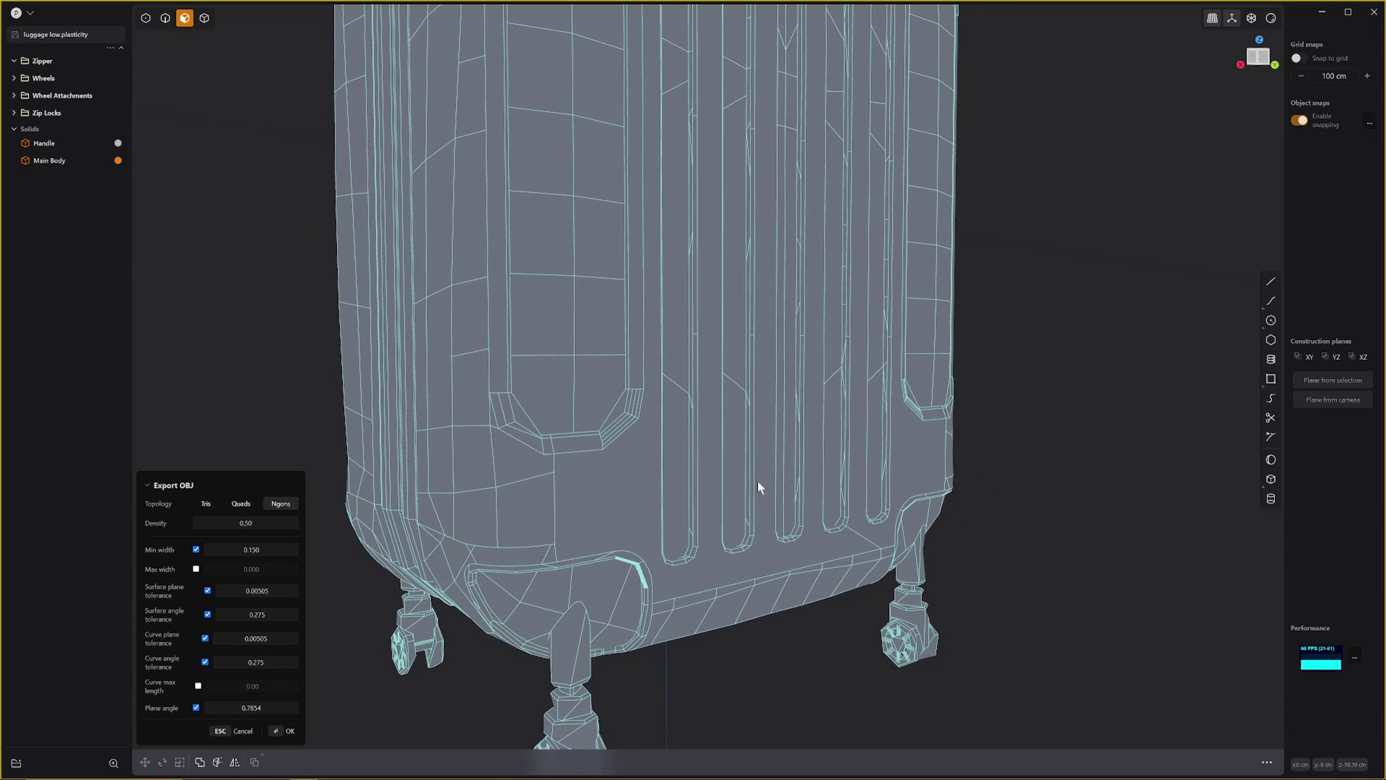
middle_click_drag(756, 480, 664, 617)
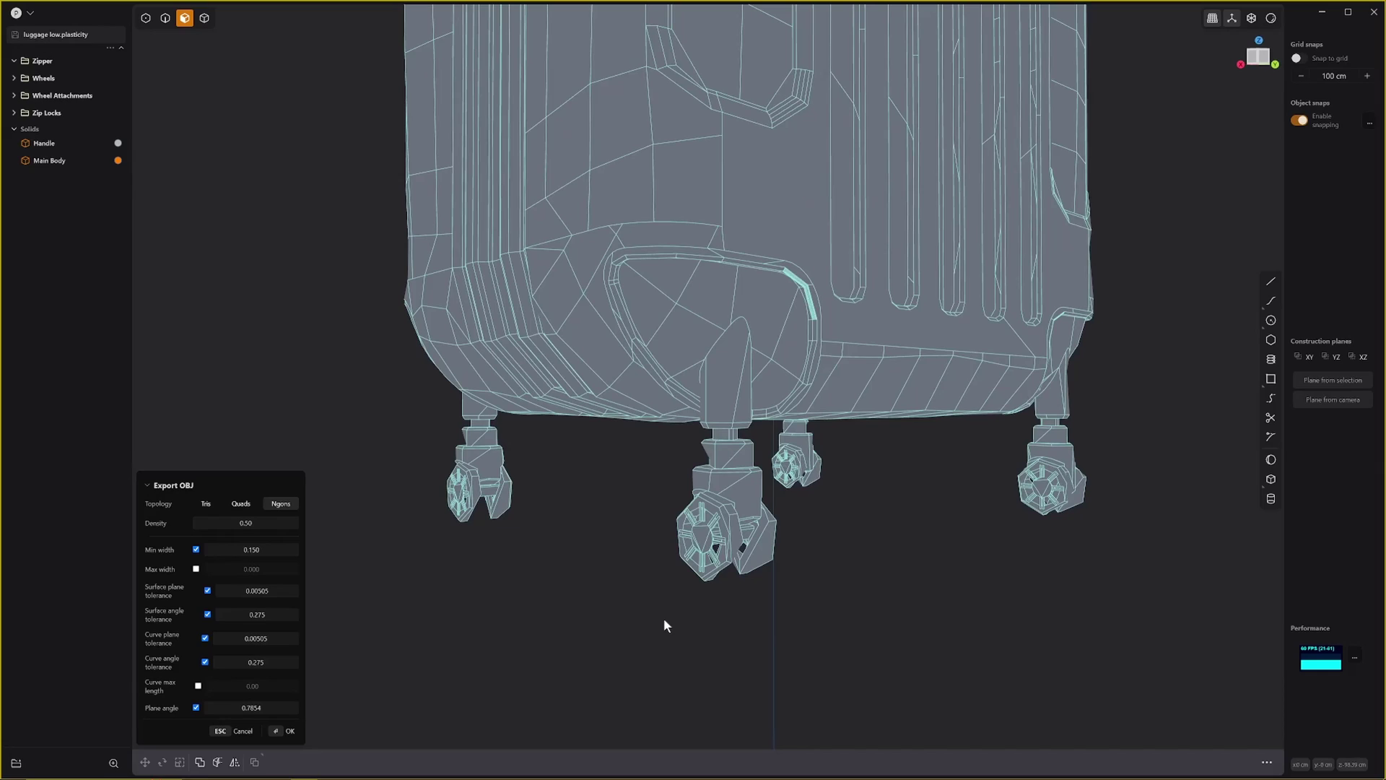
Examine the export mesh on the front wheel, its attachment and the surrounding lower body.
left_click(259, 522)
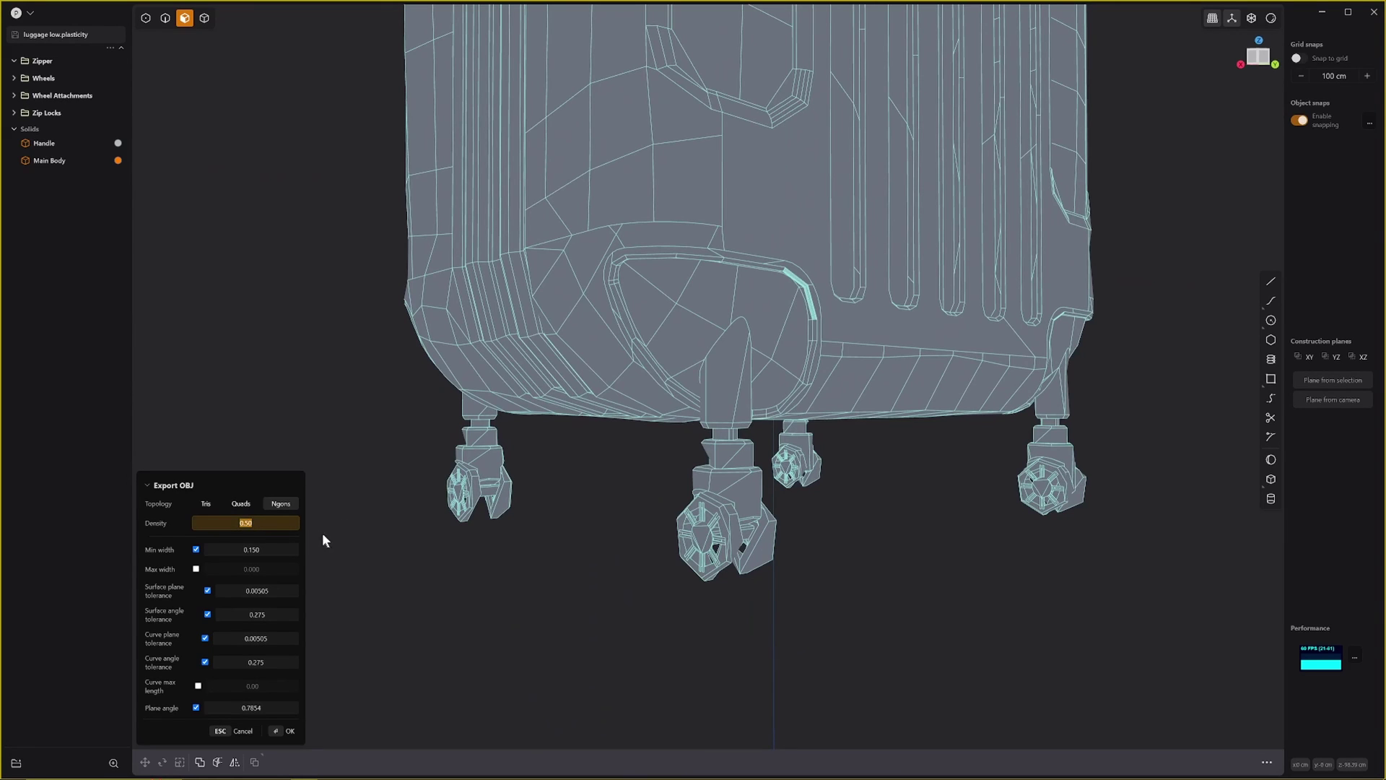
scroll(704, 592, "up", 8)
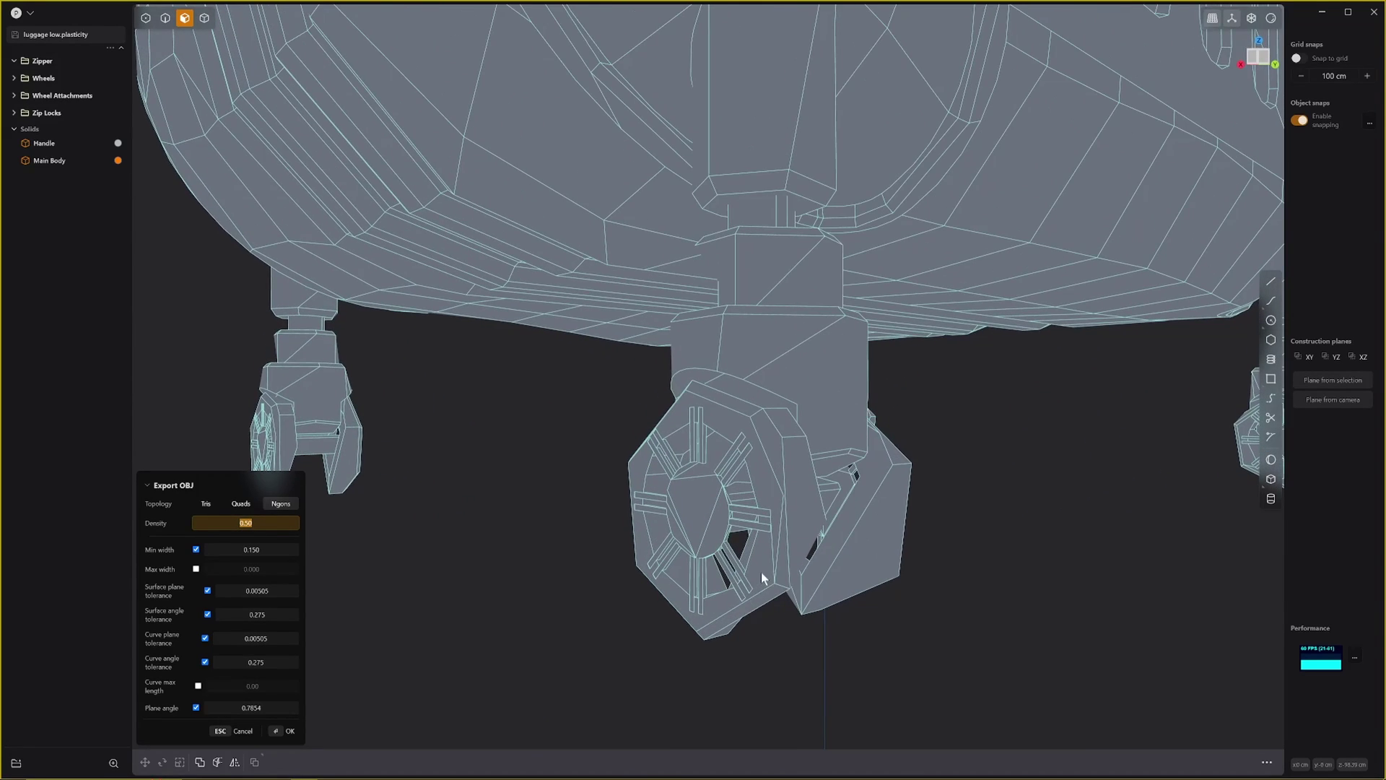
middle_click_drag(761, 571, 715, 575)
scroll(745, 571, "up", 3)
scroll(735, 581, "down", 5)
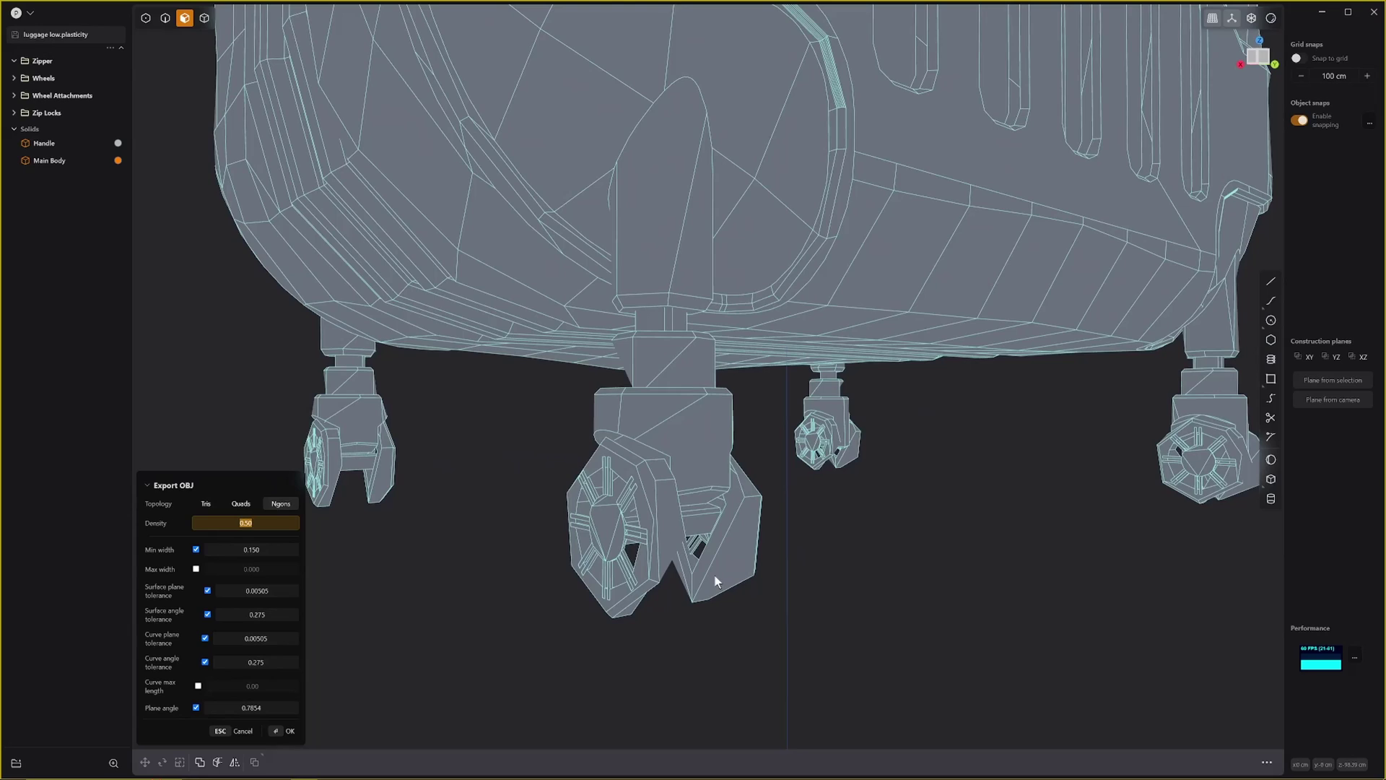
scroll(715, 575, "down", 4)
scroll(729, 581, "up", 6)
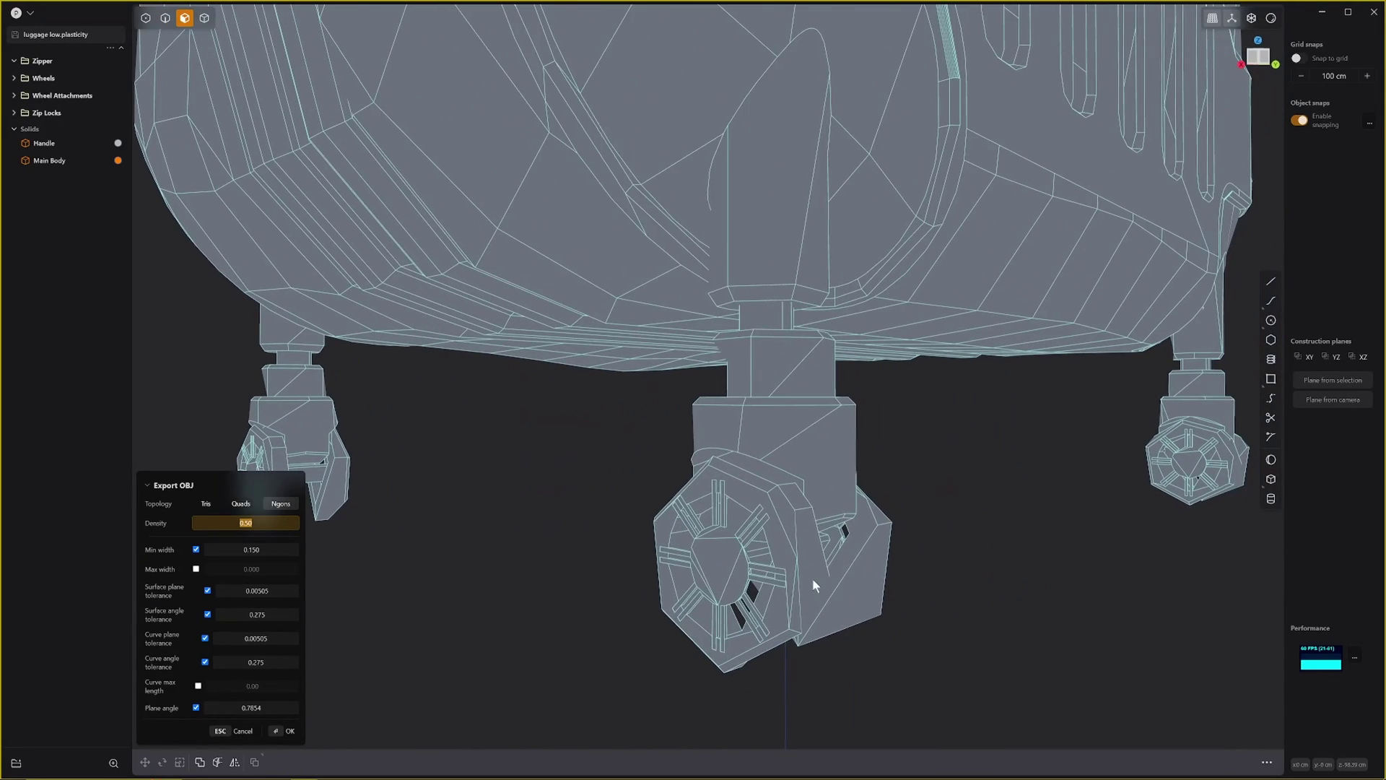
middle_click_drag(812, 579, 790, 582)
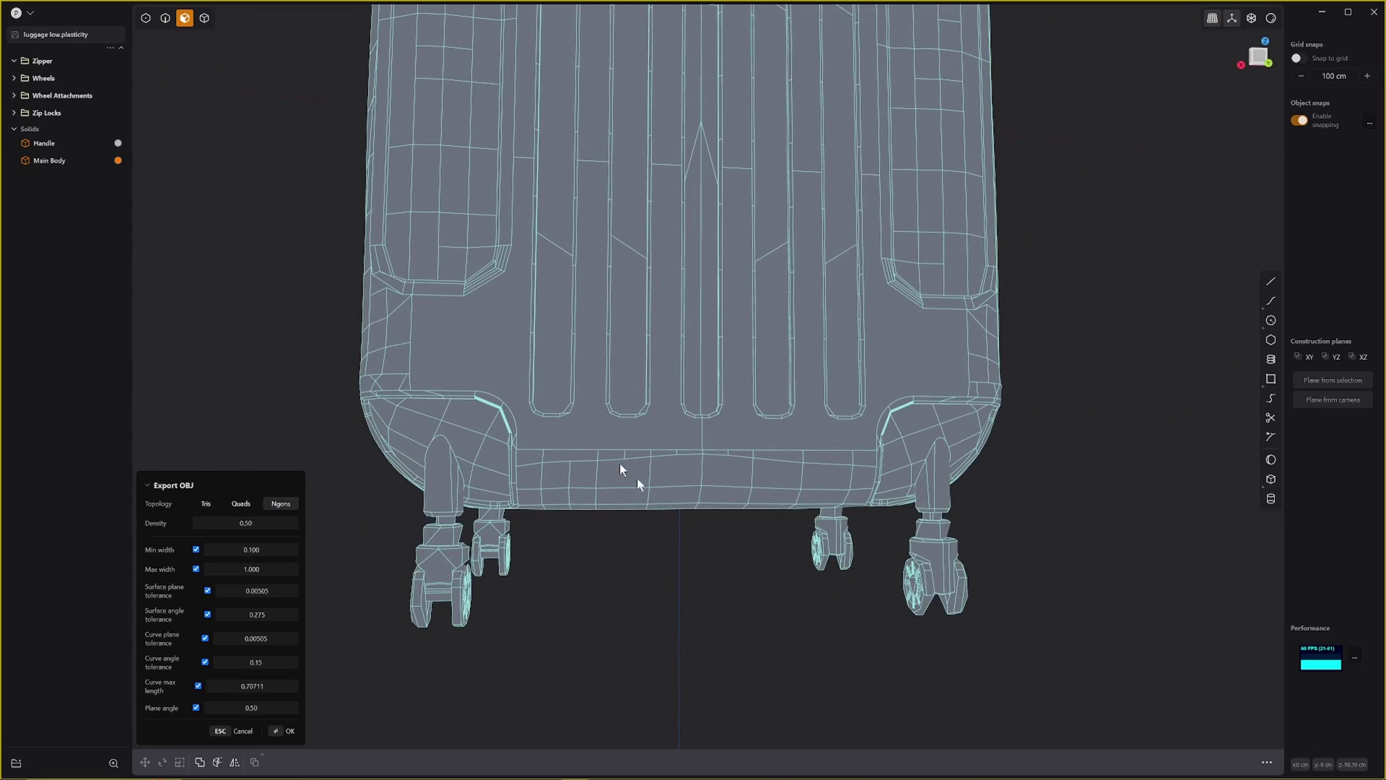
Set the OBJ export's minimum width to 0.045 and check the wheels and underside.
scroll(628, 477, "up", 3)
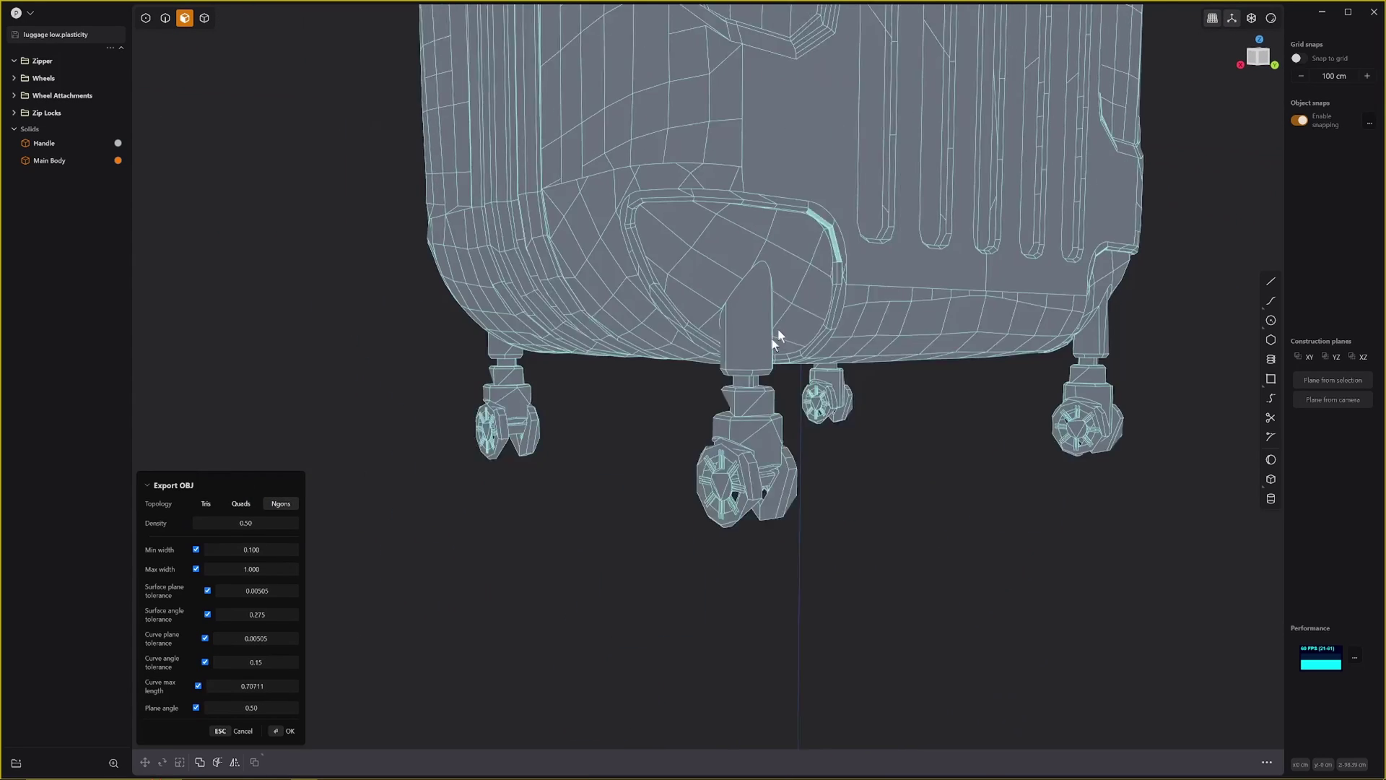
left_click(279, 550)
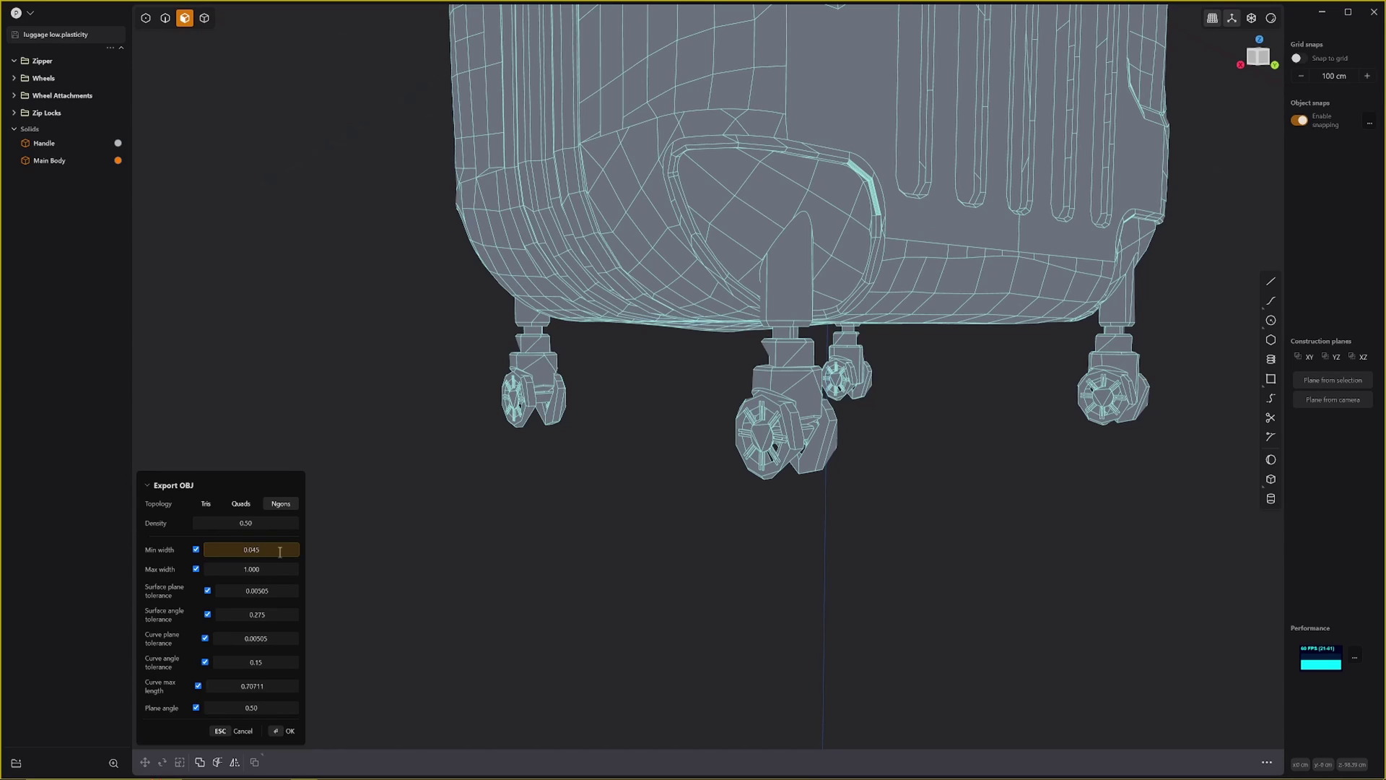
key("Return")
middle_click_drag(764, 419, 892, 408)
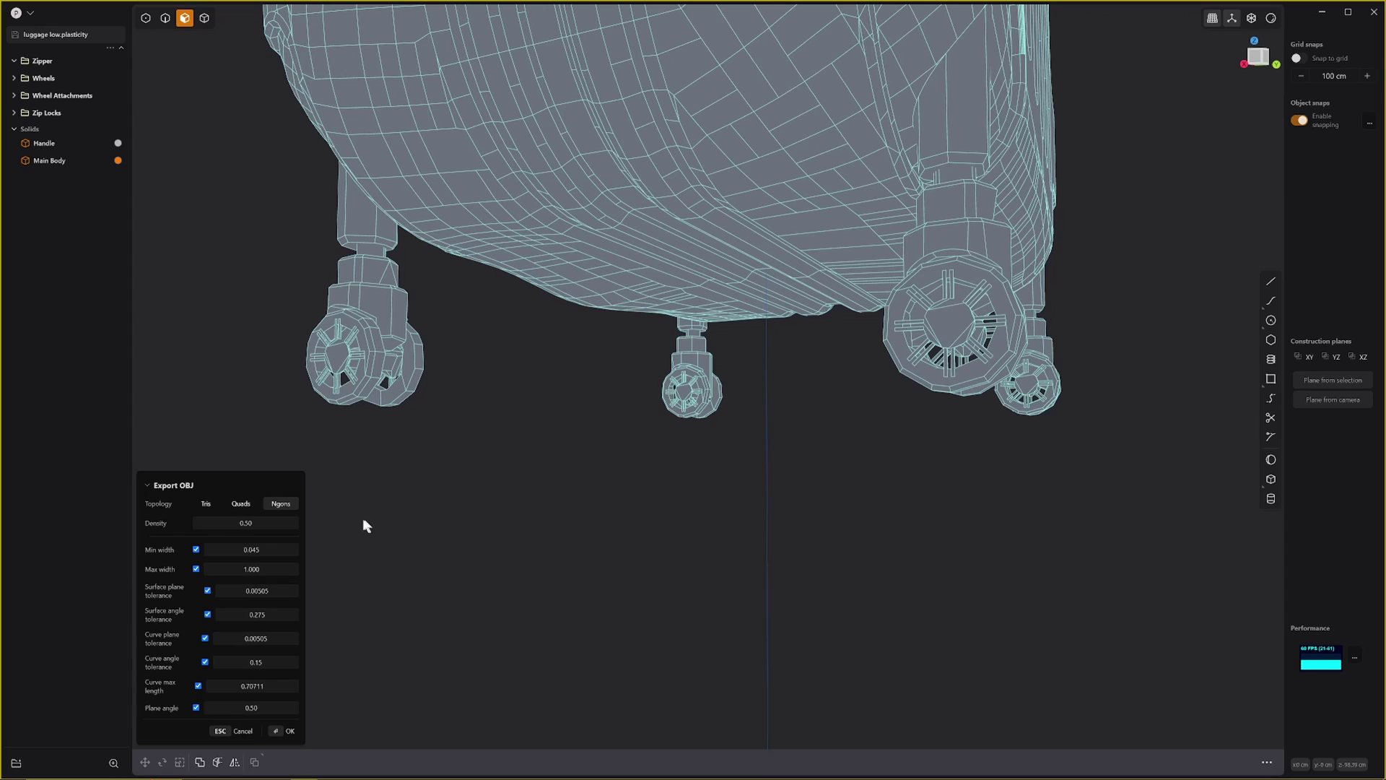
Set the OBJ export's minimum width to 0.040.
left_click(252, 547)
type("0")
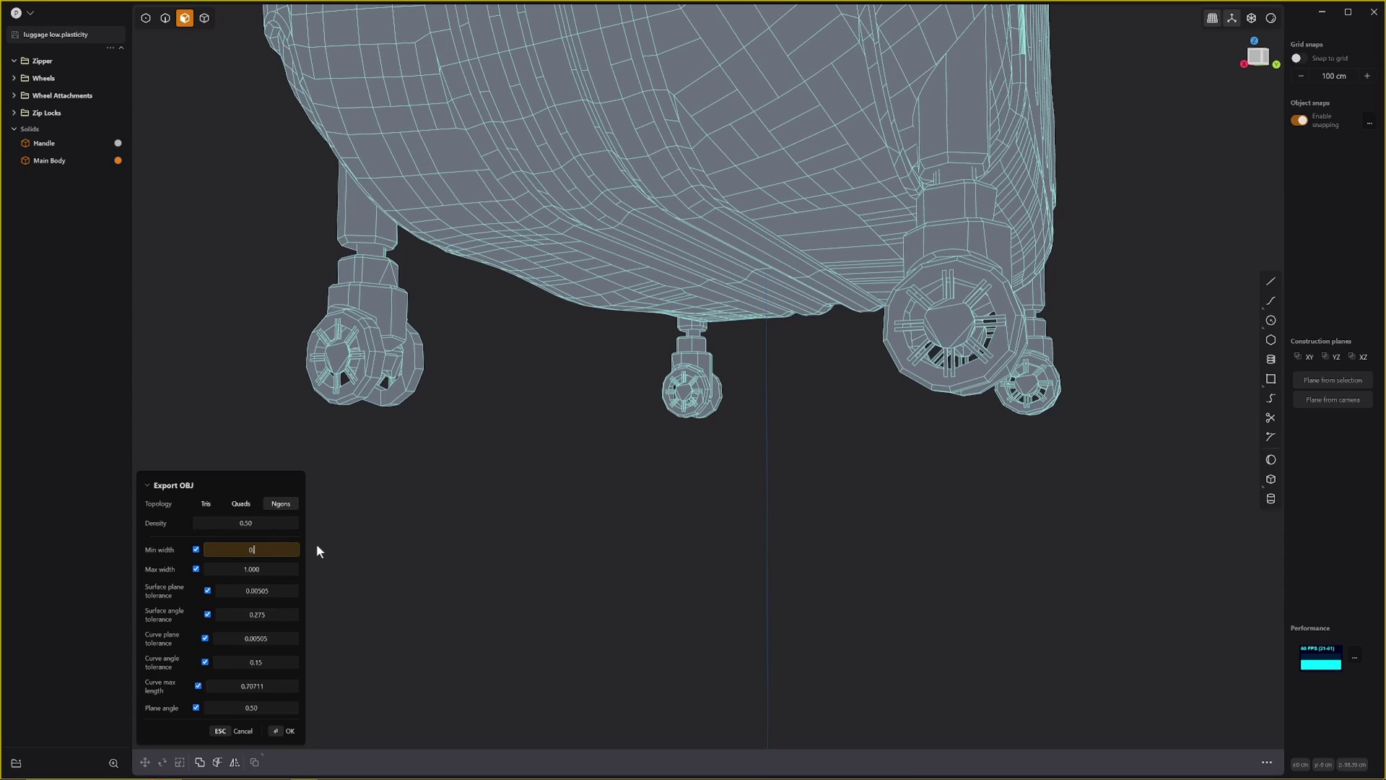
type(".040")
key("Return")
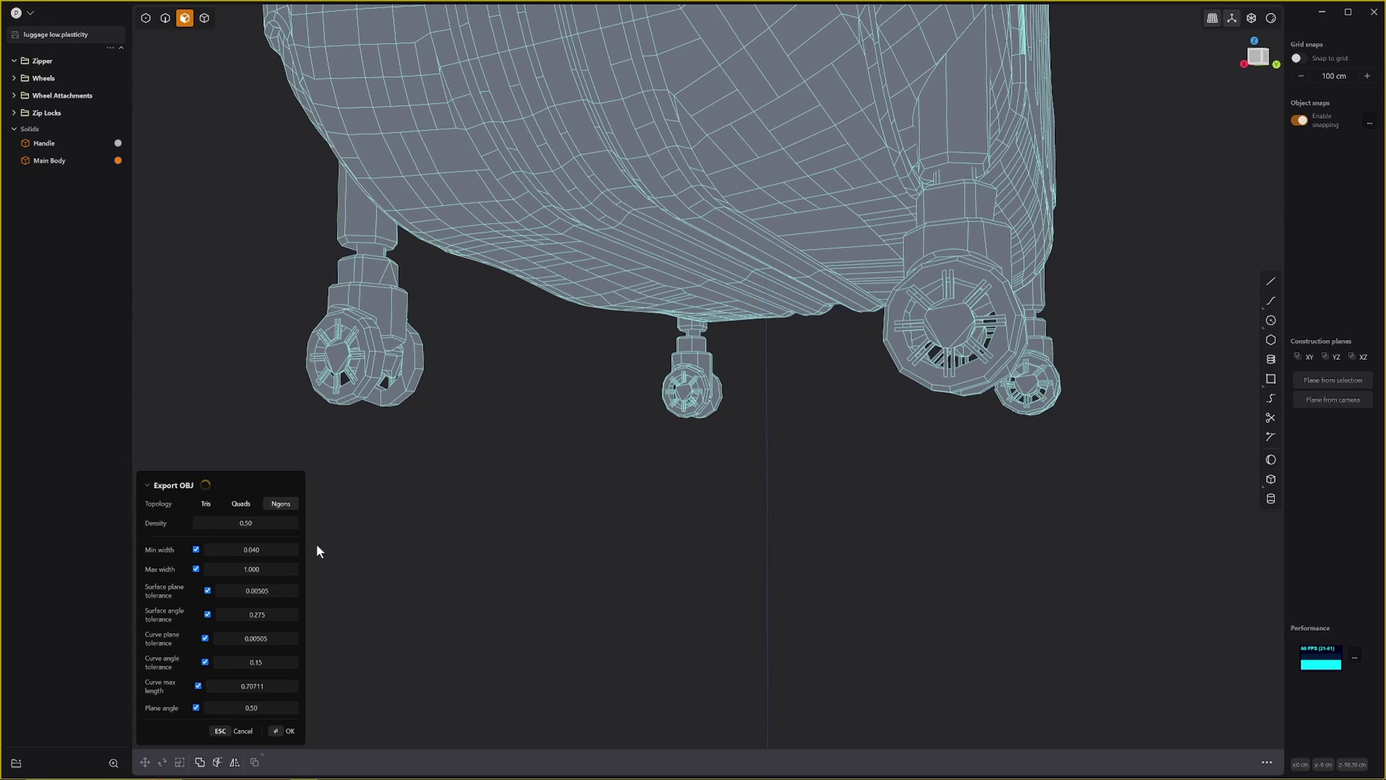
Review the n-gon mesh across the ribs, side panels and whole suitcase, and complete the OBJ export.
middle_click_drag(619, 394, 749, 667)
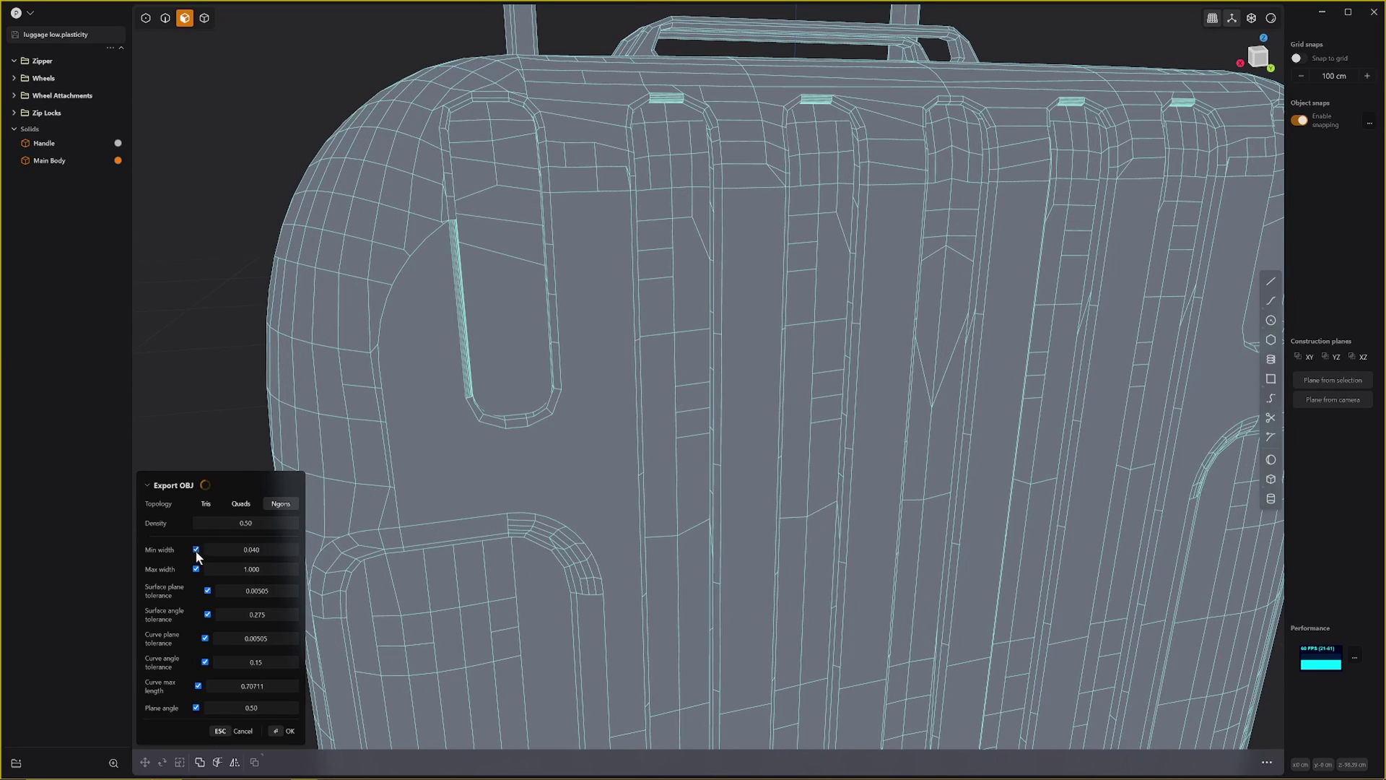
scroll(480, 532, "down", 5)
scroll(553, 342, "up", 8)
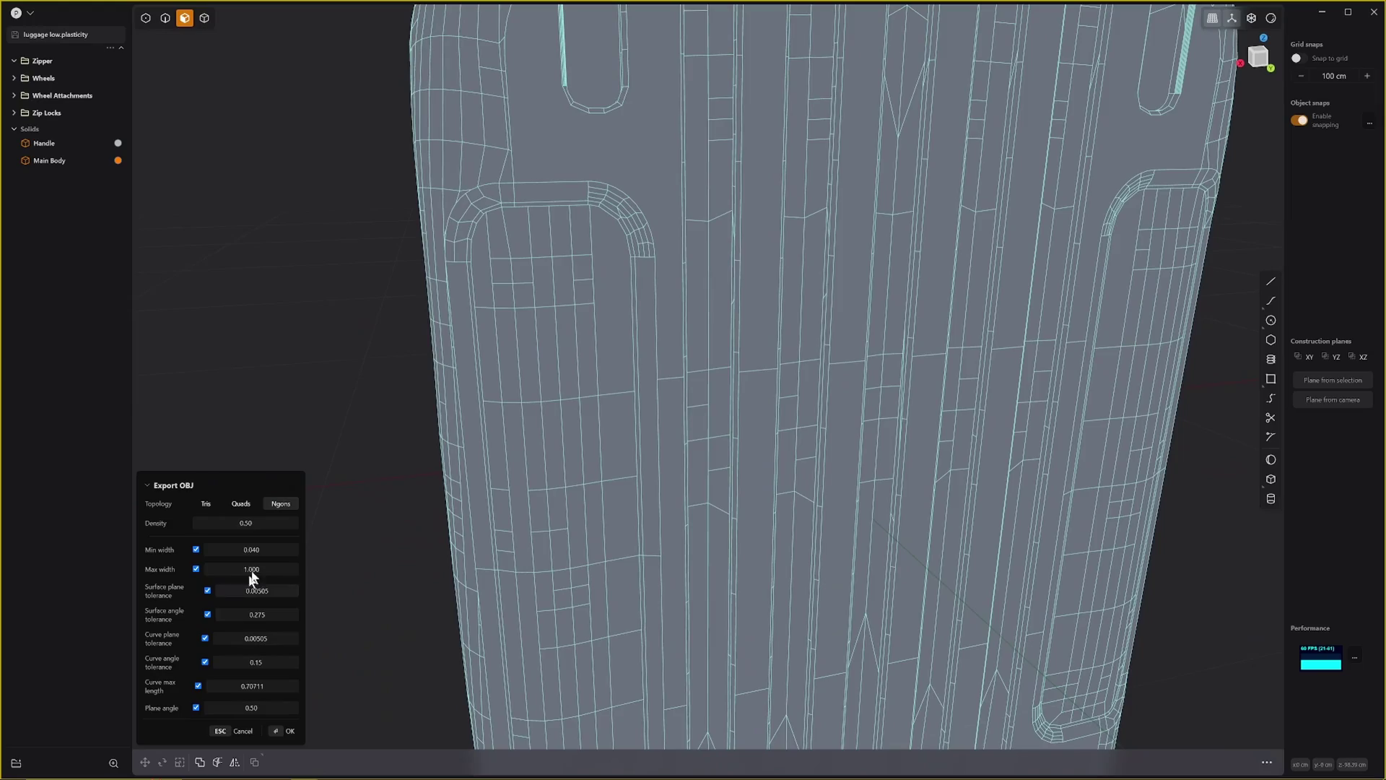
scroll(600, 433, "down", 2)
middle_click_drag(591, 421, 712, 464)
scroll(821, 392, "down", 3)
scroll(747, 466, "down", 3)
scroll(669, 496, "up", 5)
scroll(739, 549, "down", 5)
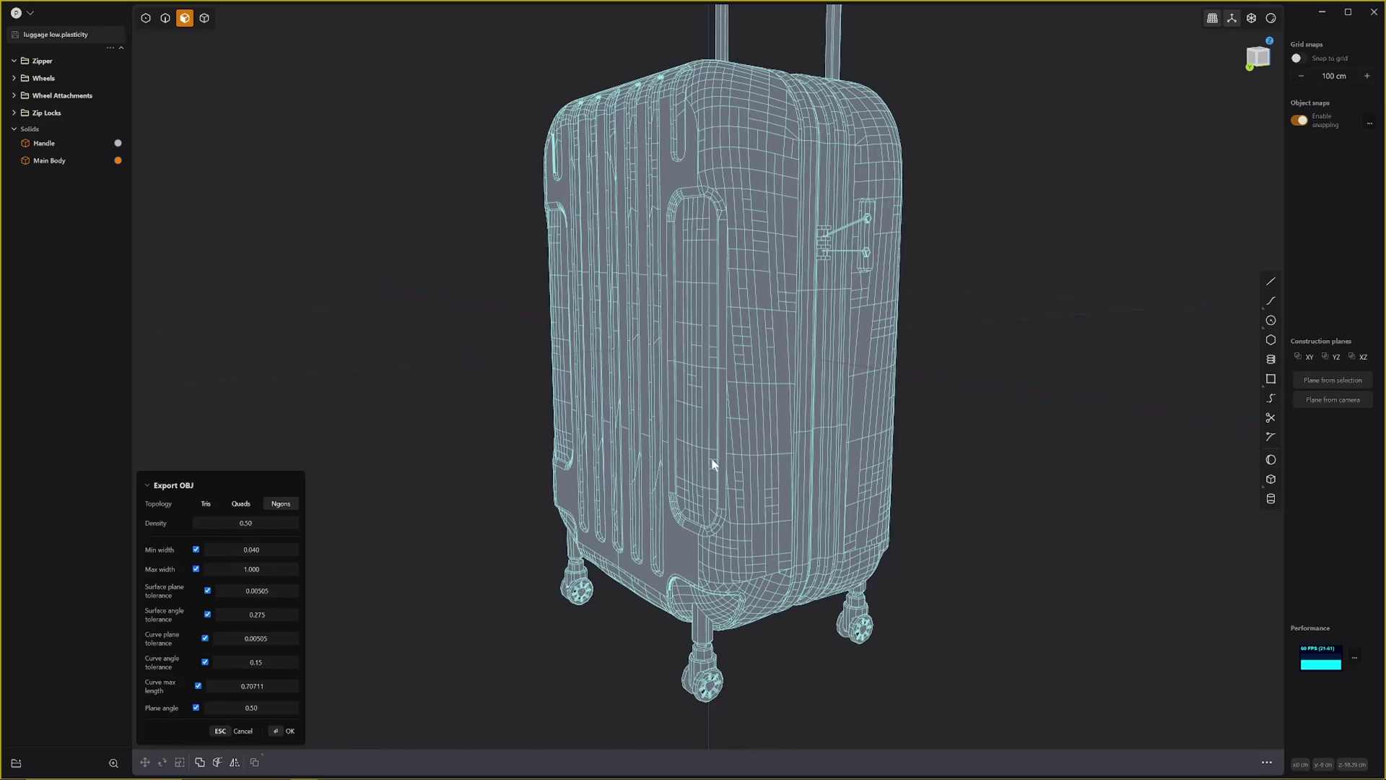
left_click(288, 731)
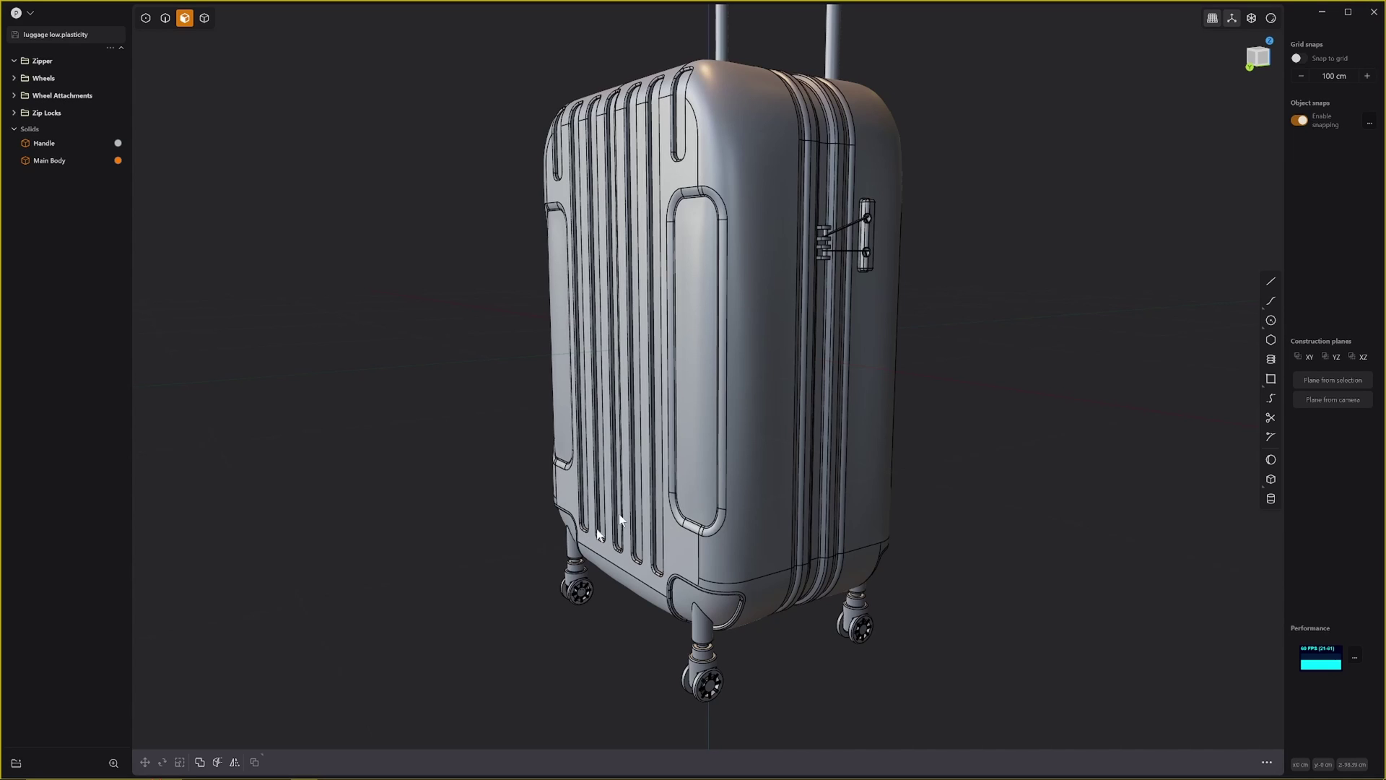
Switch to Blender and import Luggage High.obj from the Luggage folder in _Plasticity Practice.
left_click(1060, 769)
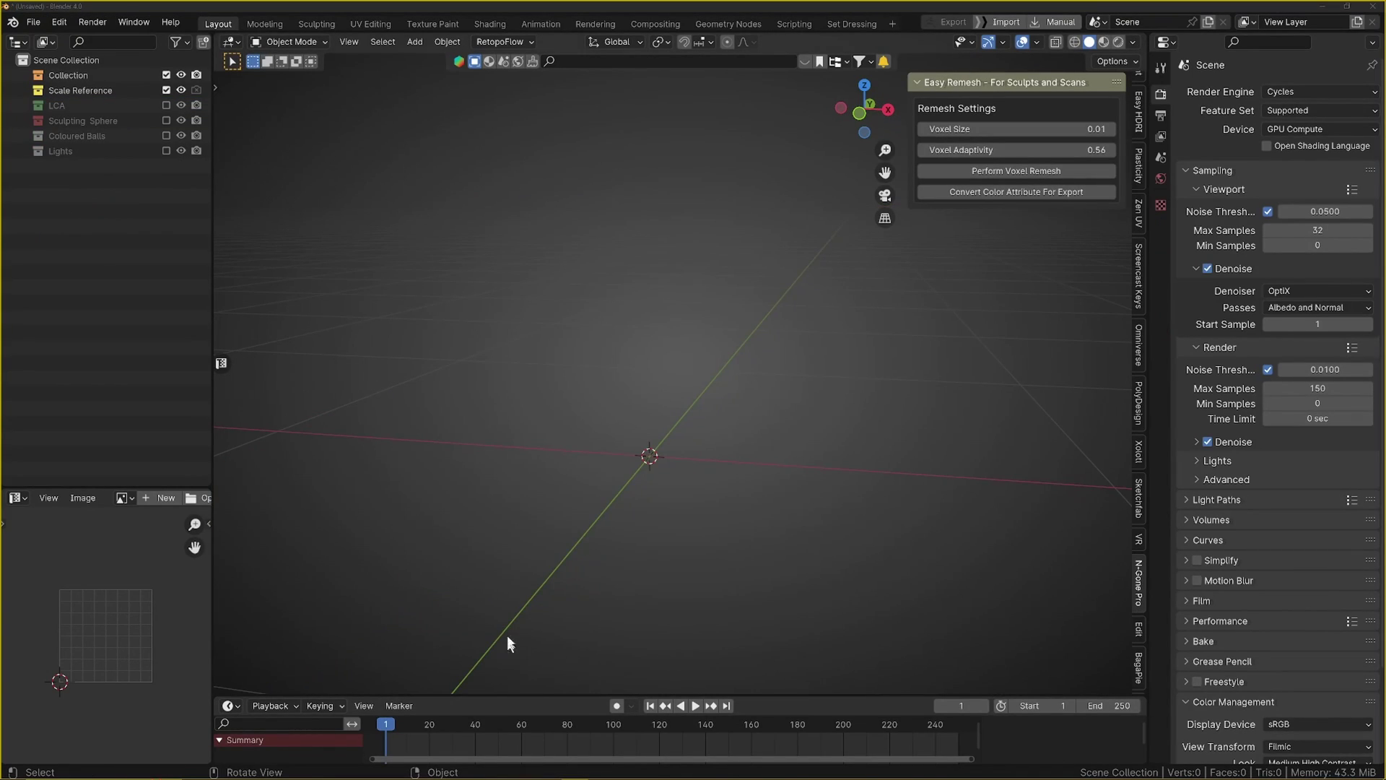
middle_click_drag(508, 637, 640, 474)
key("q")
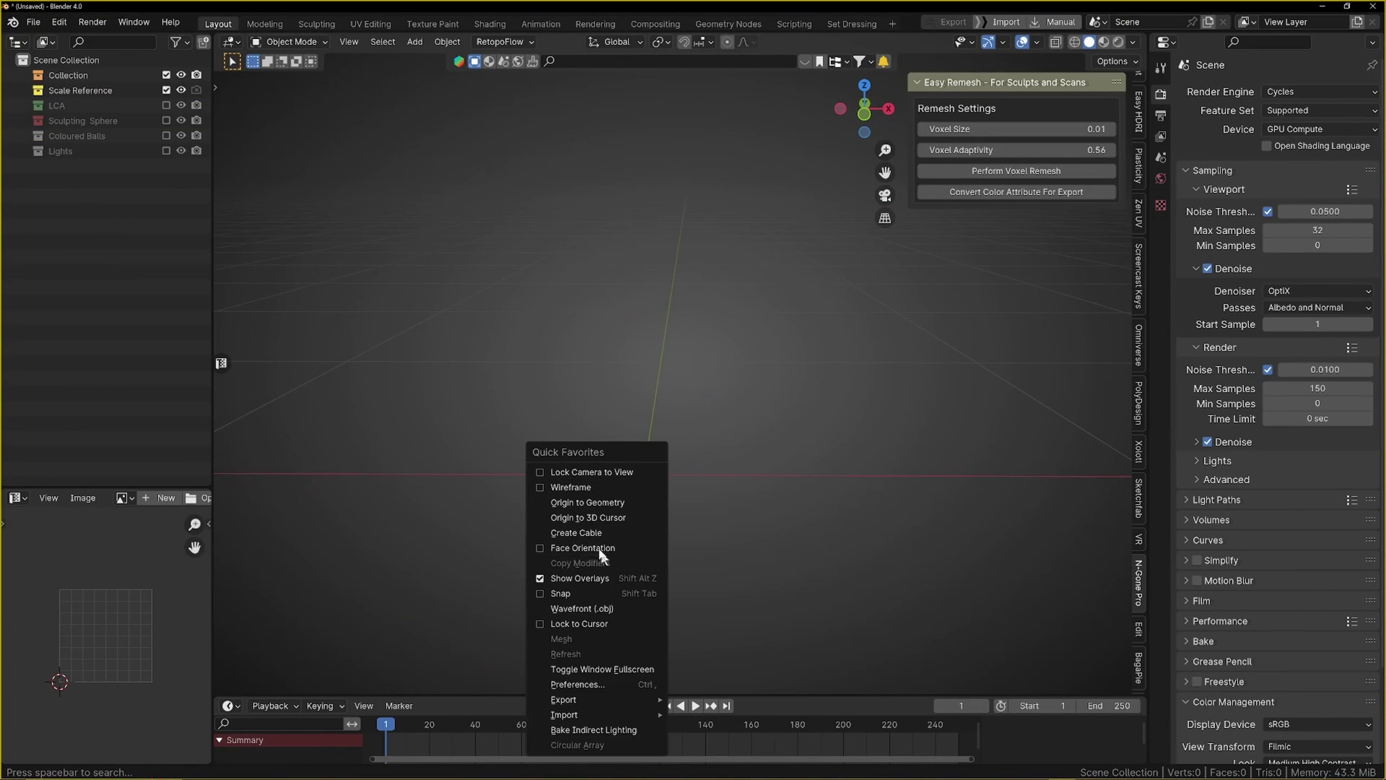
left_click(594, 610)
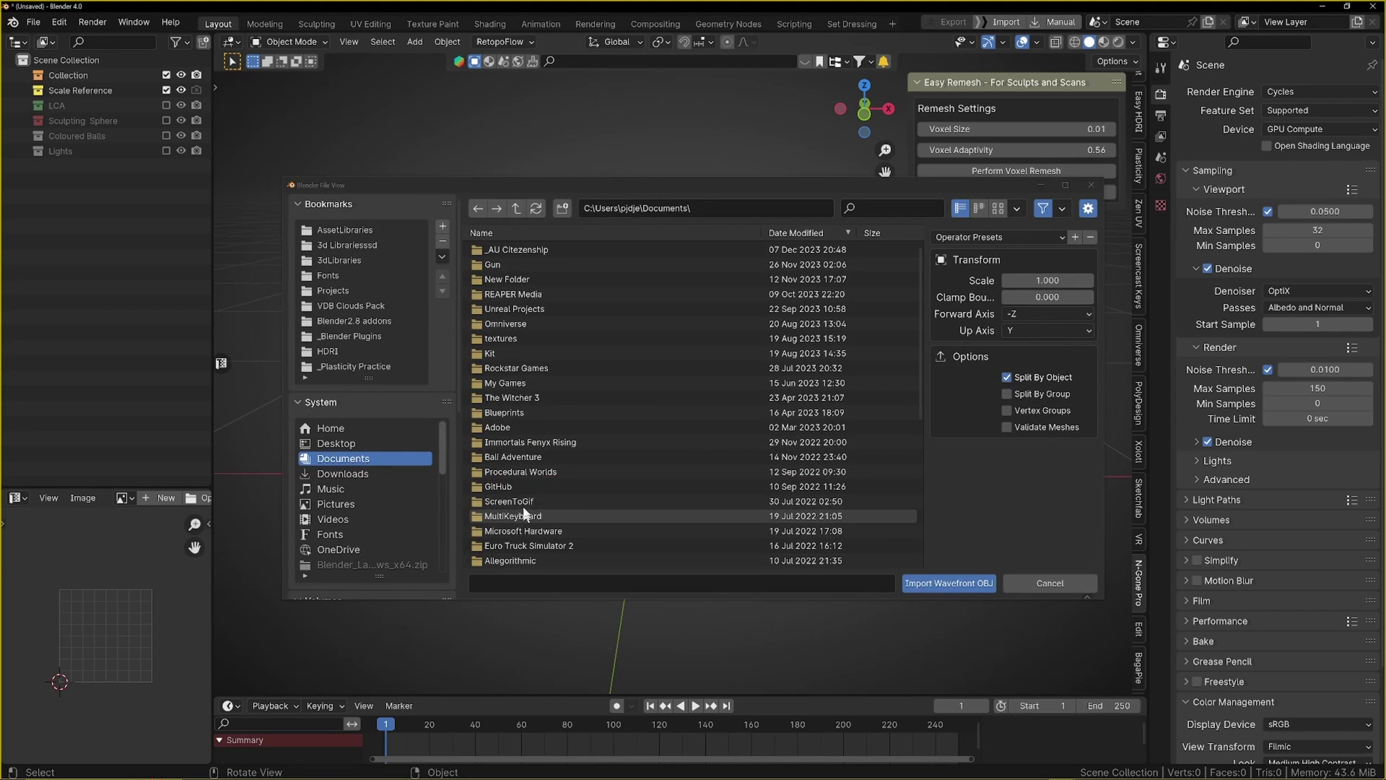
left_click(353, 366)
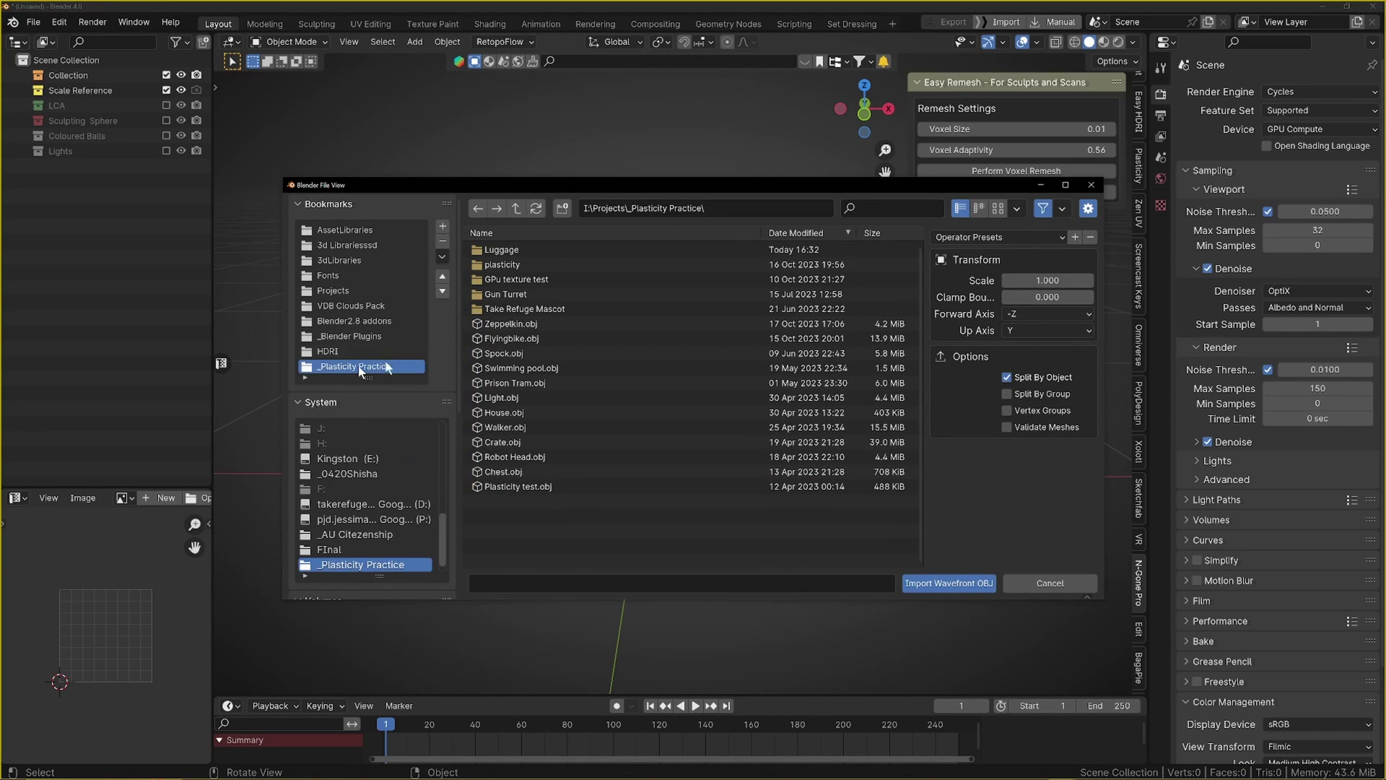
double_click(527, 253)
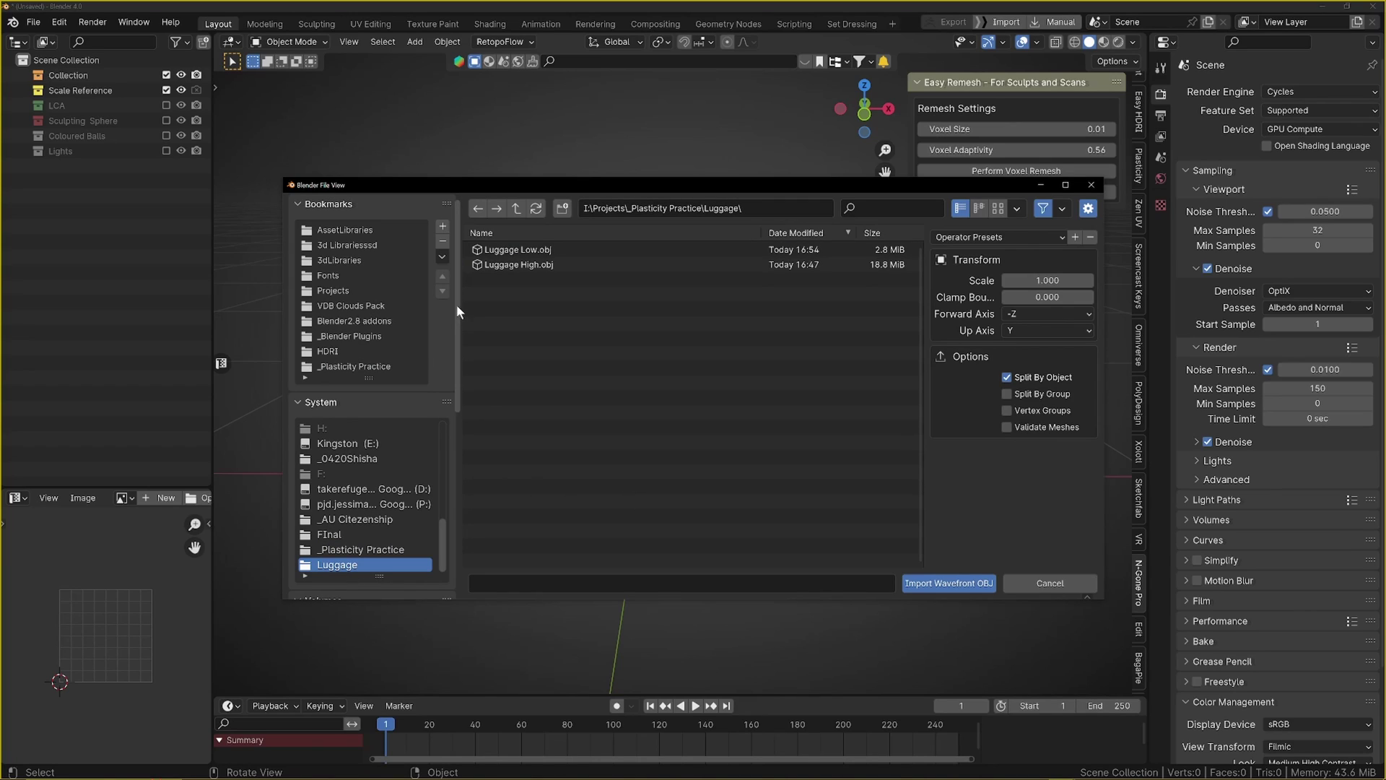
left_click(527, 265)
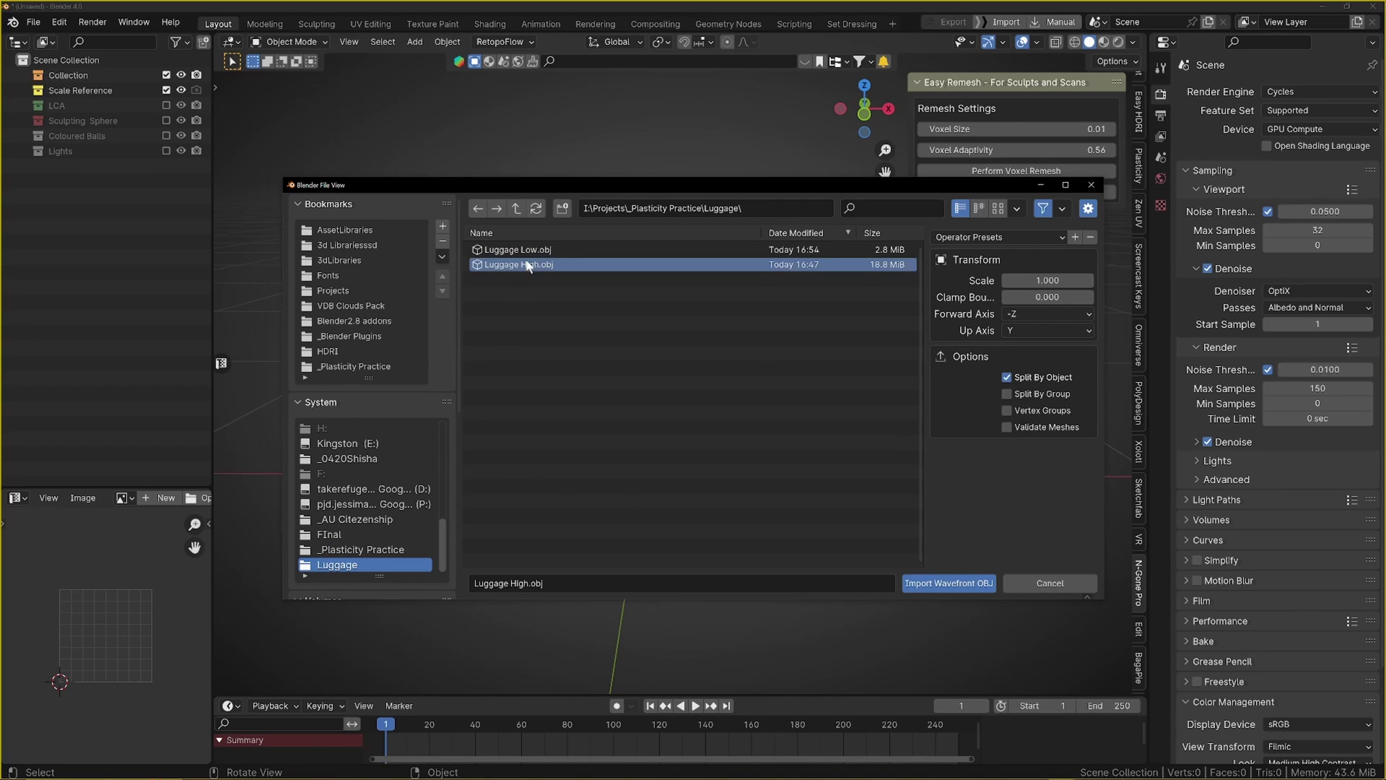
left_click(968, 585)
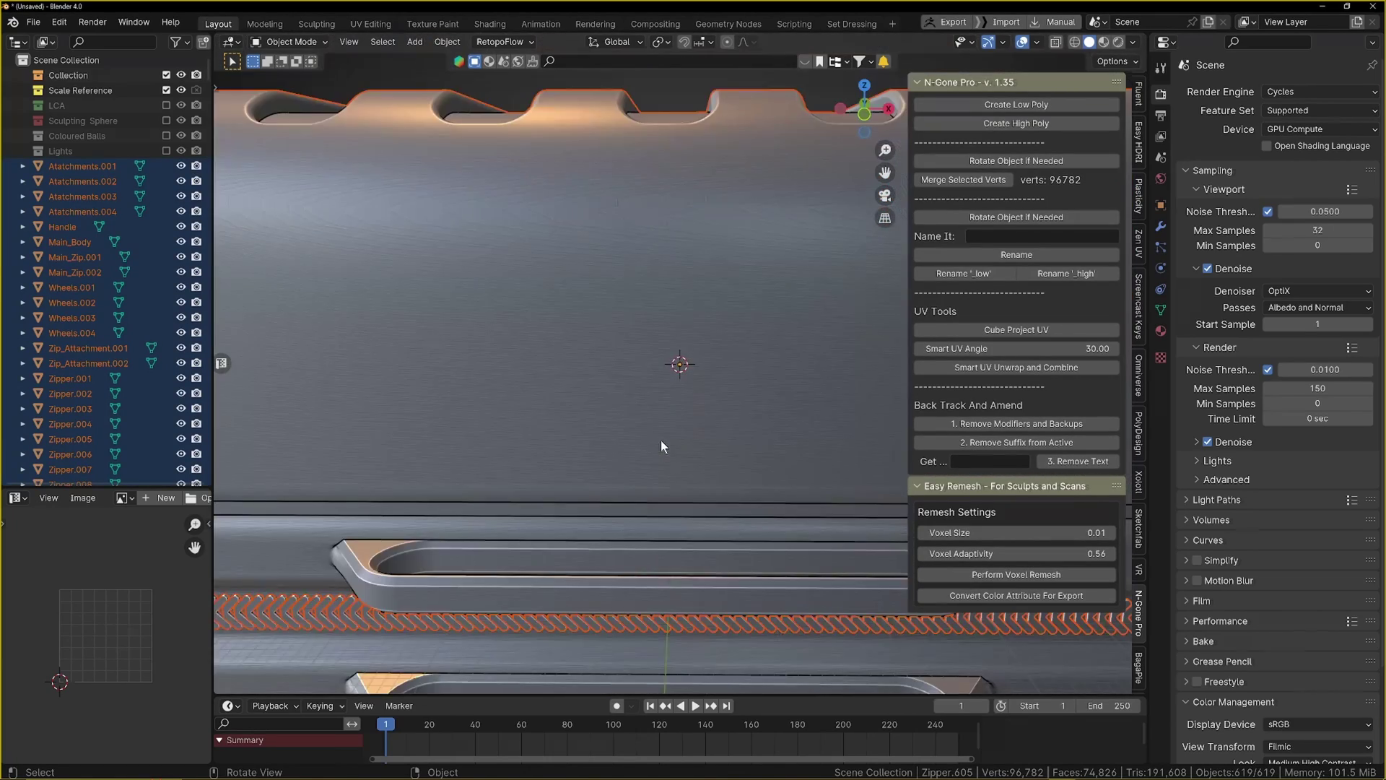
Scale all the imported high-poly suitcase objects uniformly by 0.5 and frame them in the viewport.
scroll(660, 440, "down", 8)
middle_click_drag(661, 440, 636, 486)
scroll(665, 488, "up", 6)
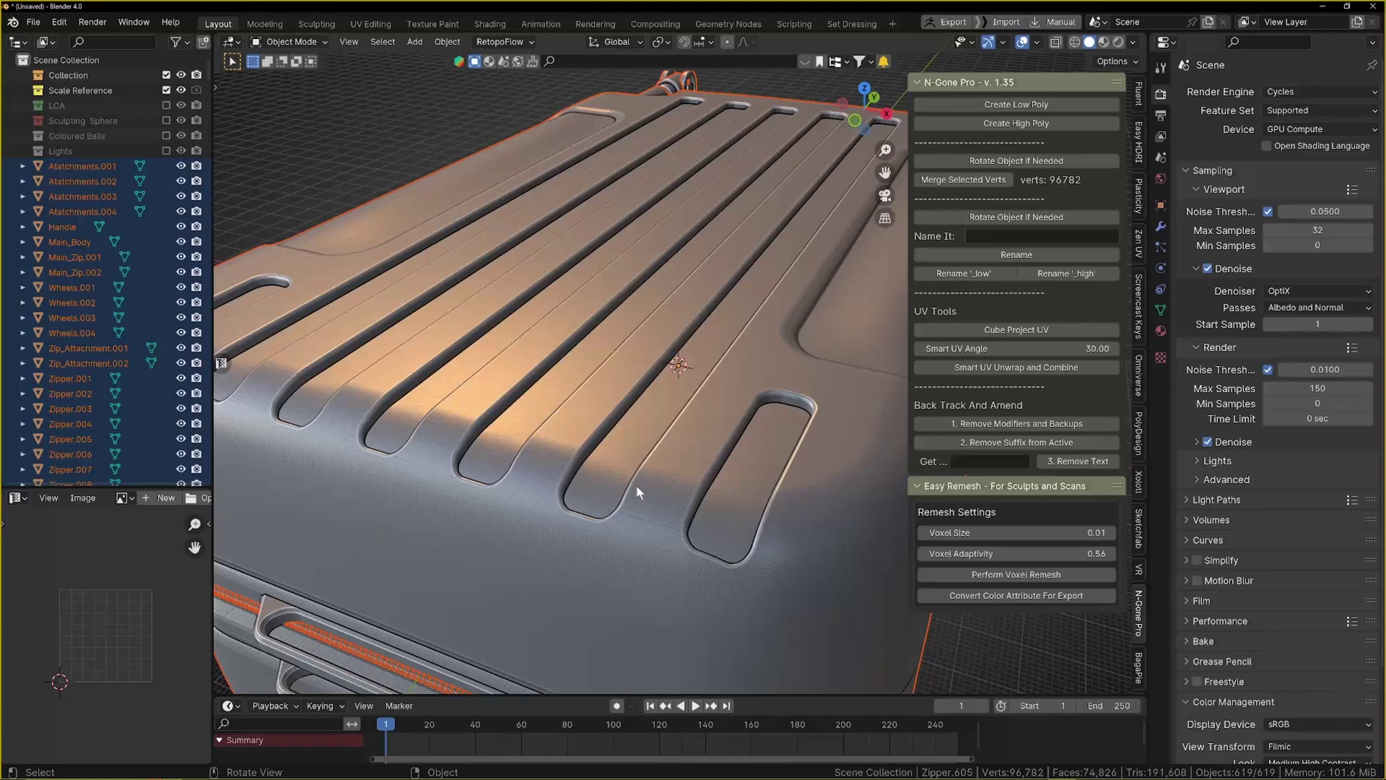
scroll(635, 486, "down", 5)
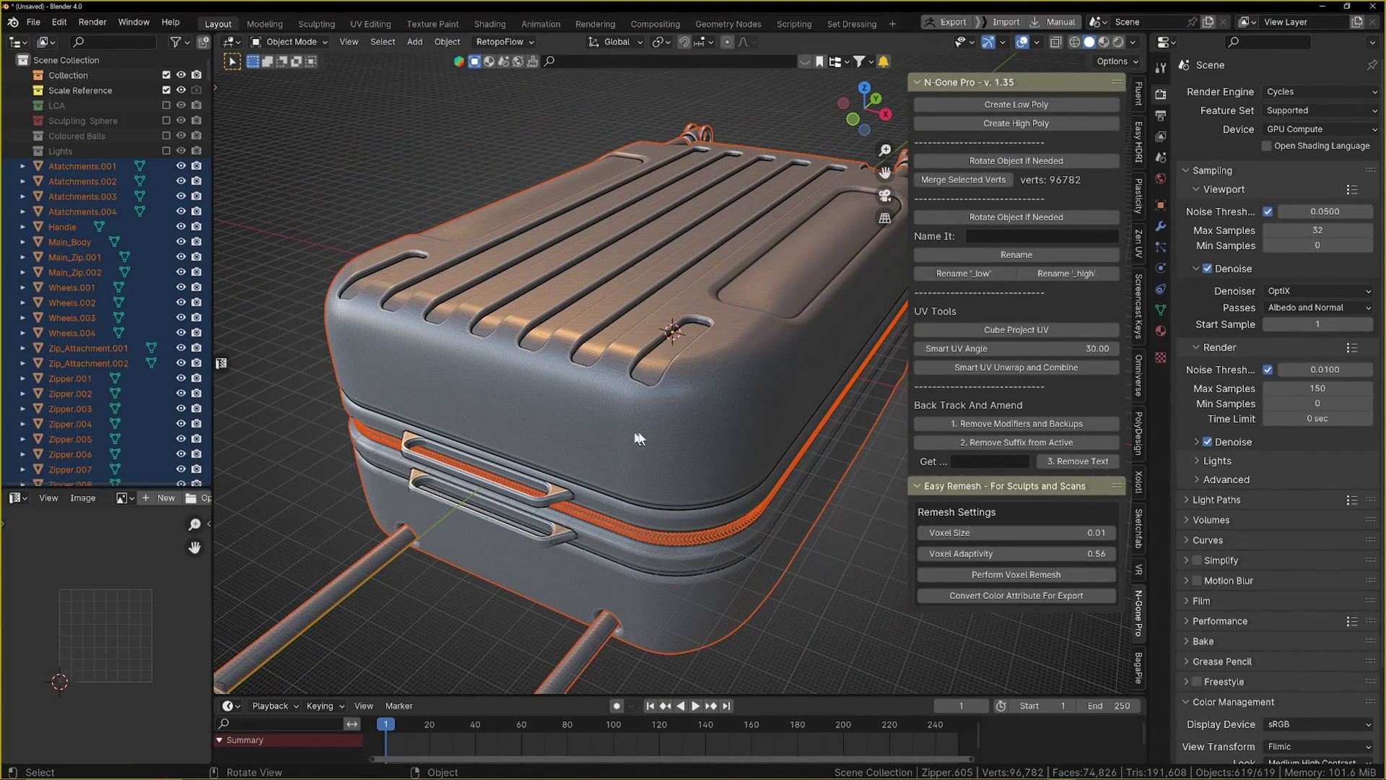
scroll(611, 474, "down", 3)
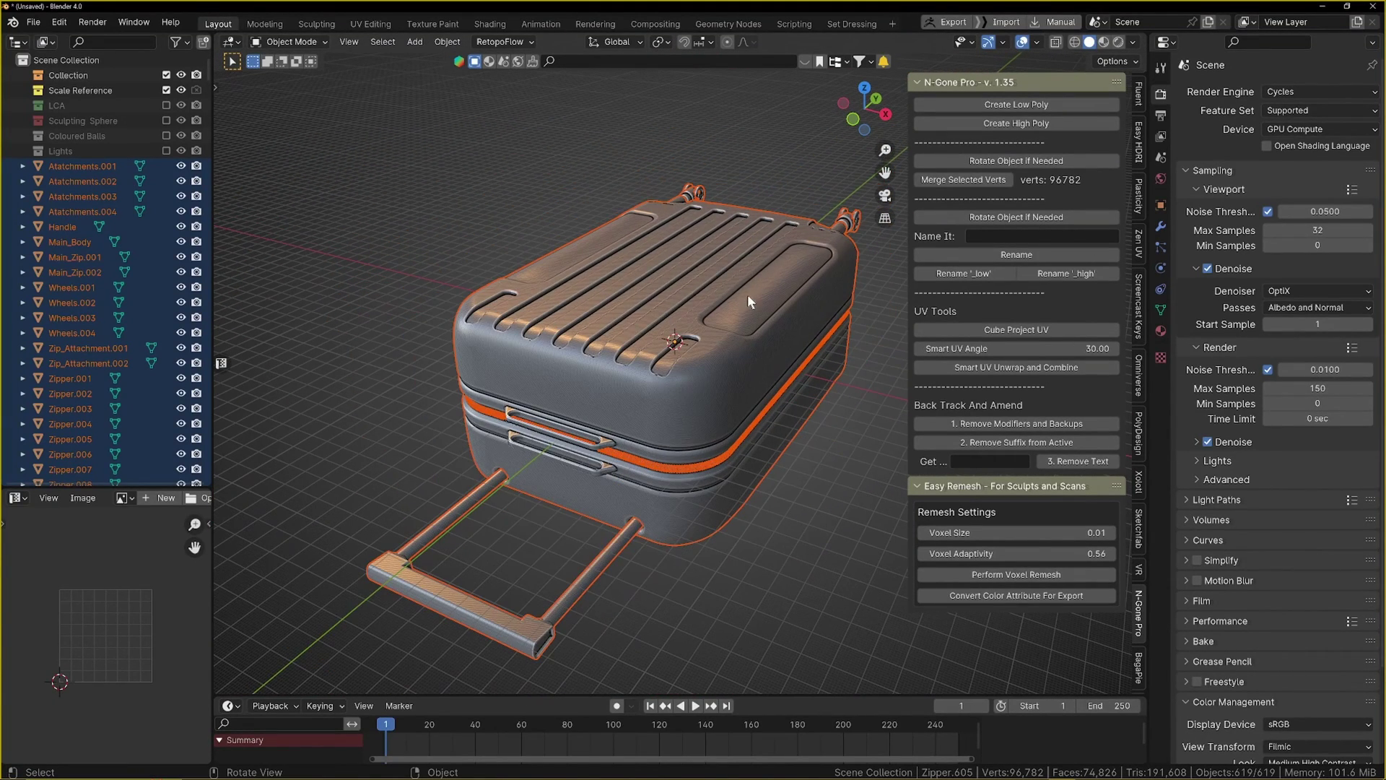
middle_click_drag(629, 442, 652, 446)
type("s")
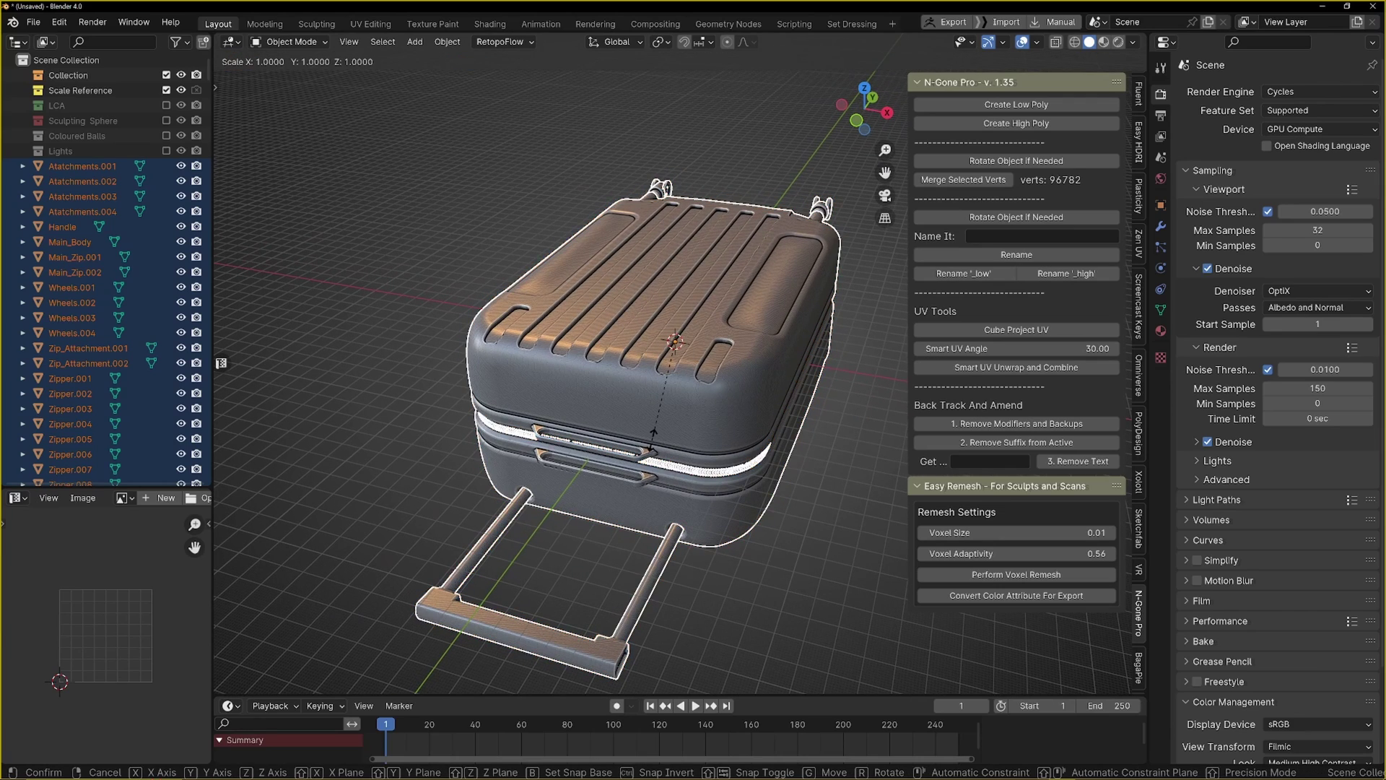
type("0.5")
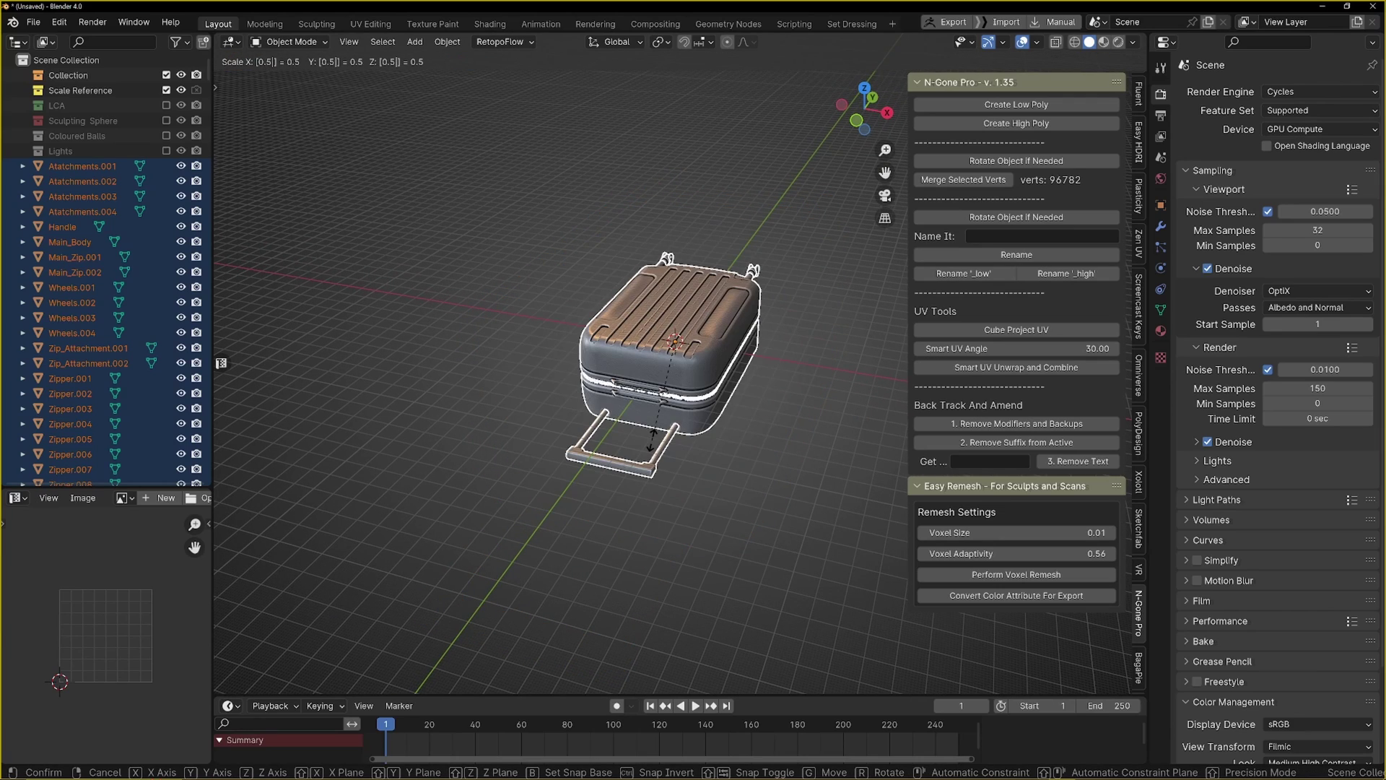
key("Return")
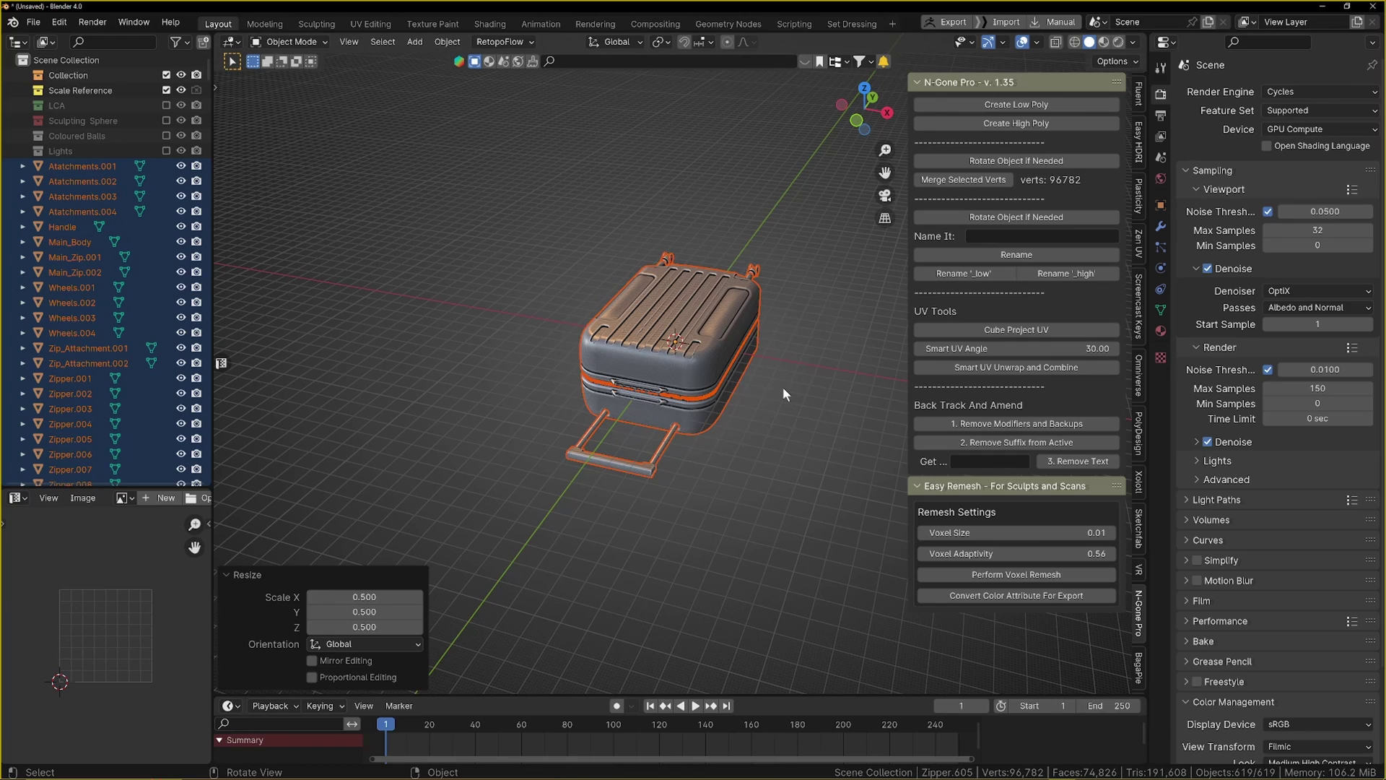
key("KP_Decimal")
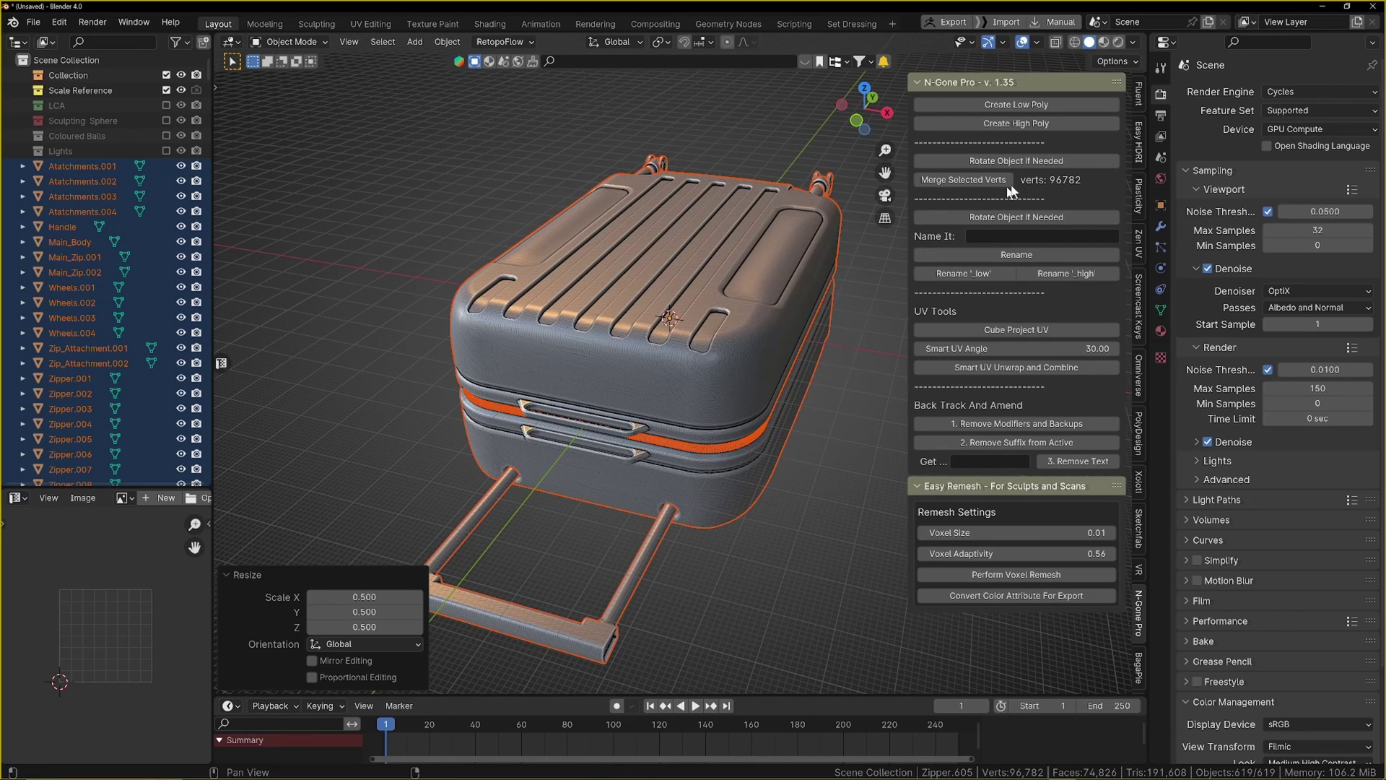
Set the viewport's clip start distance to 0.71 m.
scroll(1139, 123, "up", 6)
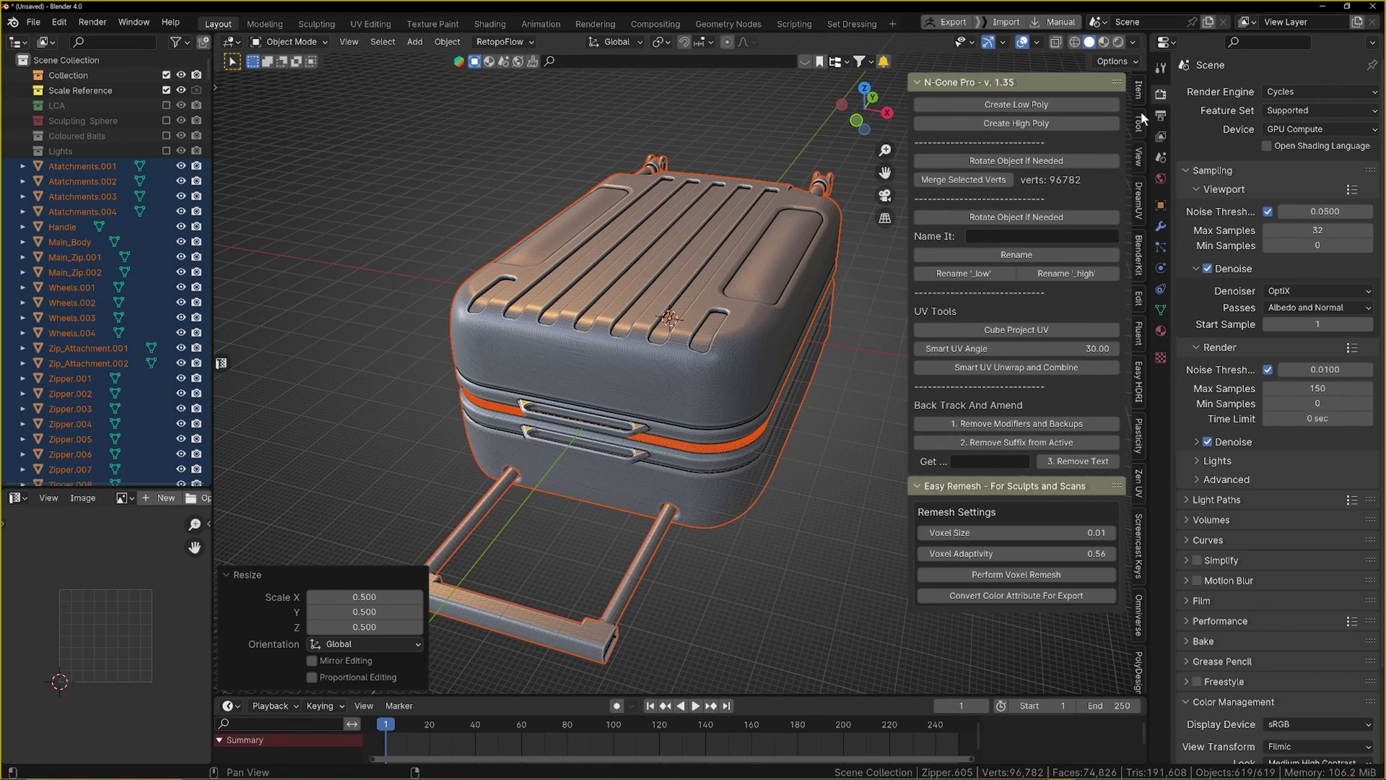
left_click(1138, 150)
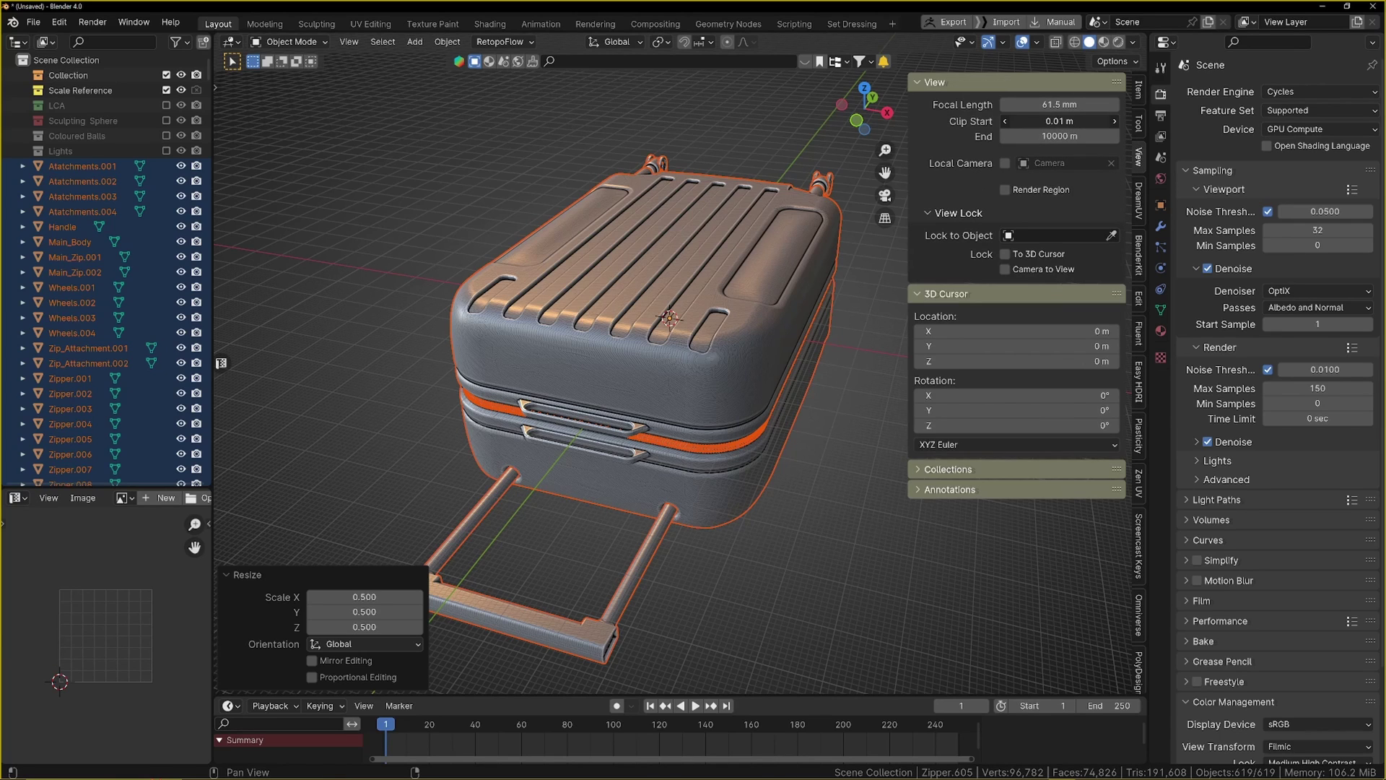
left_click_drag(1024, 120, 1074, 120)
middle_click_drag(540, 371, 577, 344)
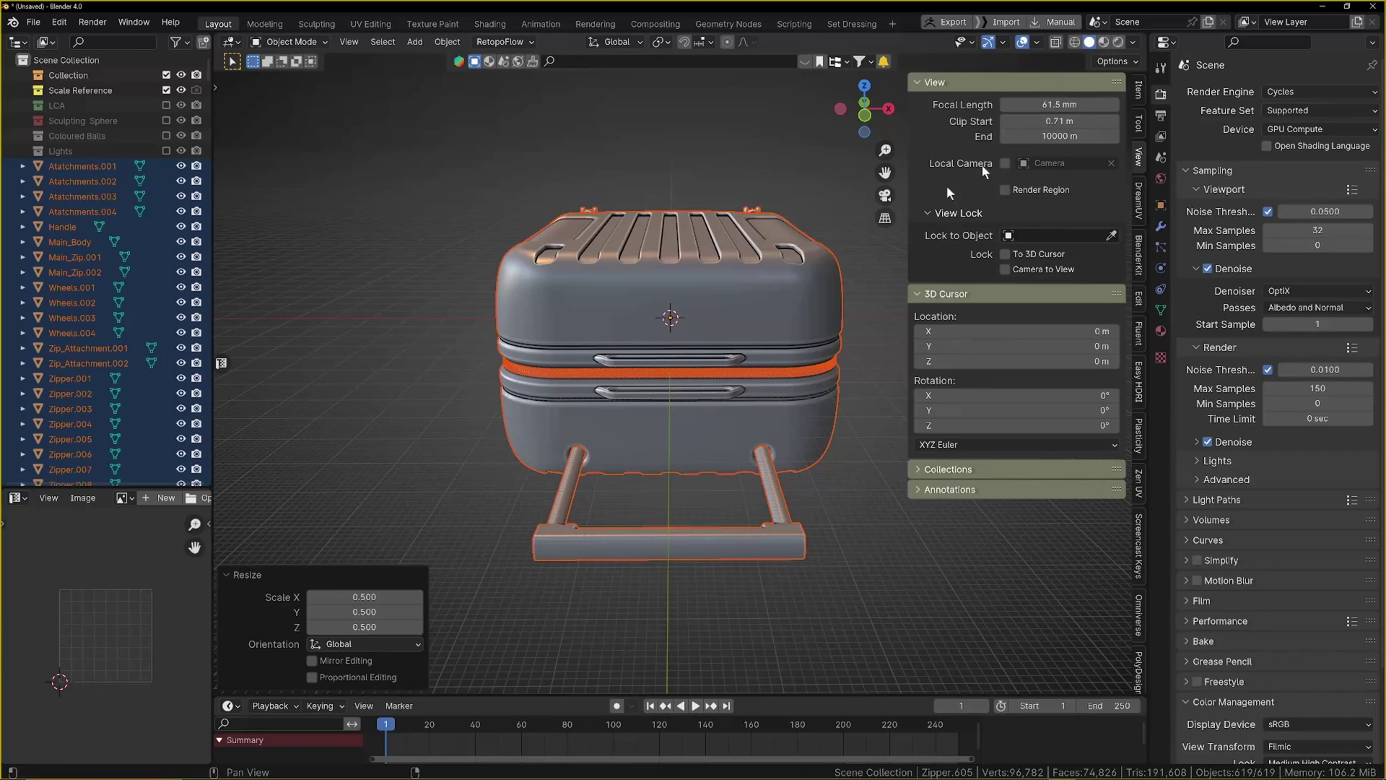
Rotate all the selected suitcase objects upright with N-Gone Pro's Rotate Object If Needed.
left_click(1140, 94)
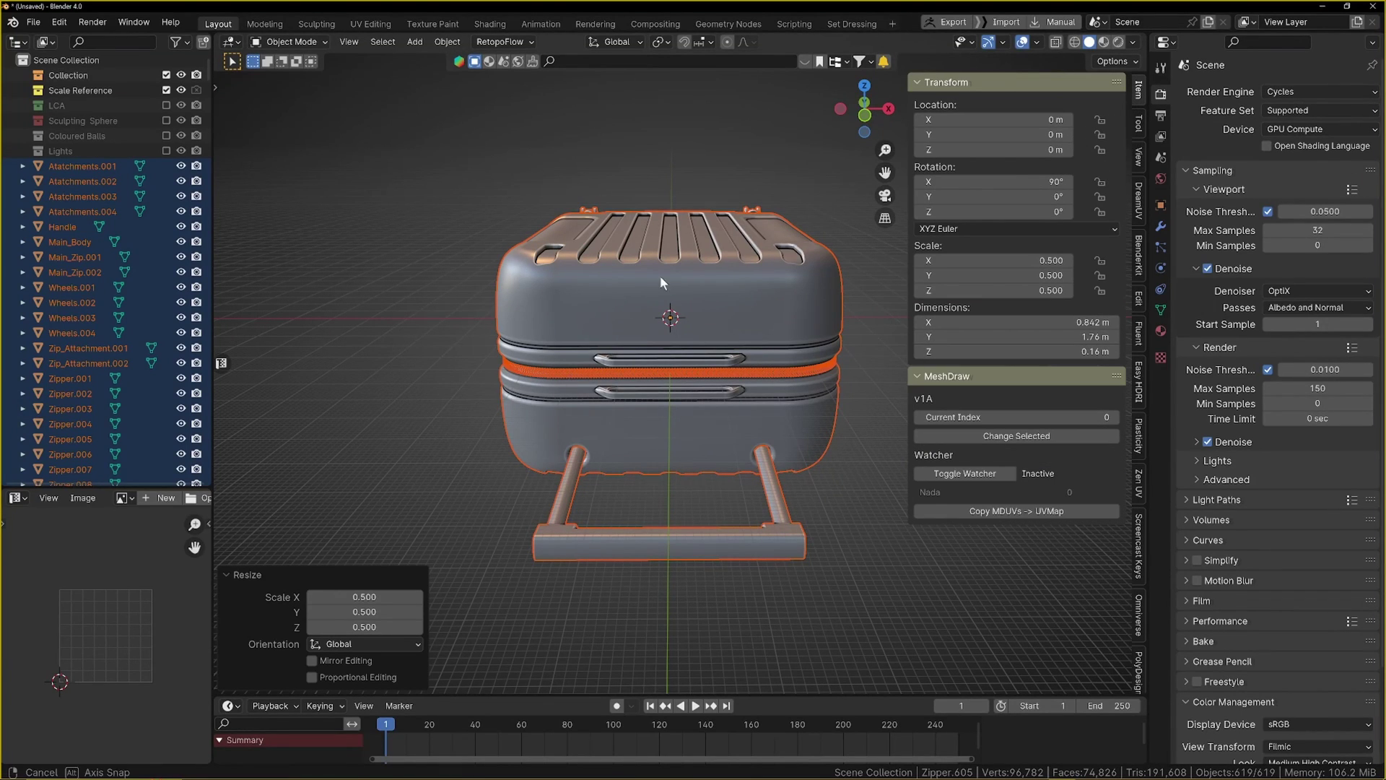
middle_click_drag(660, 275, 691, 274)
scroll(1142, 516, "down", 4)
scroll(1140, 529, "down", 5)
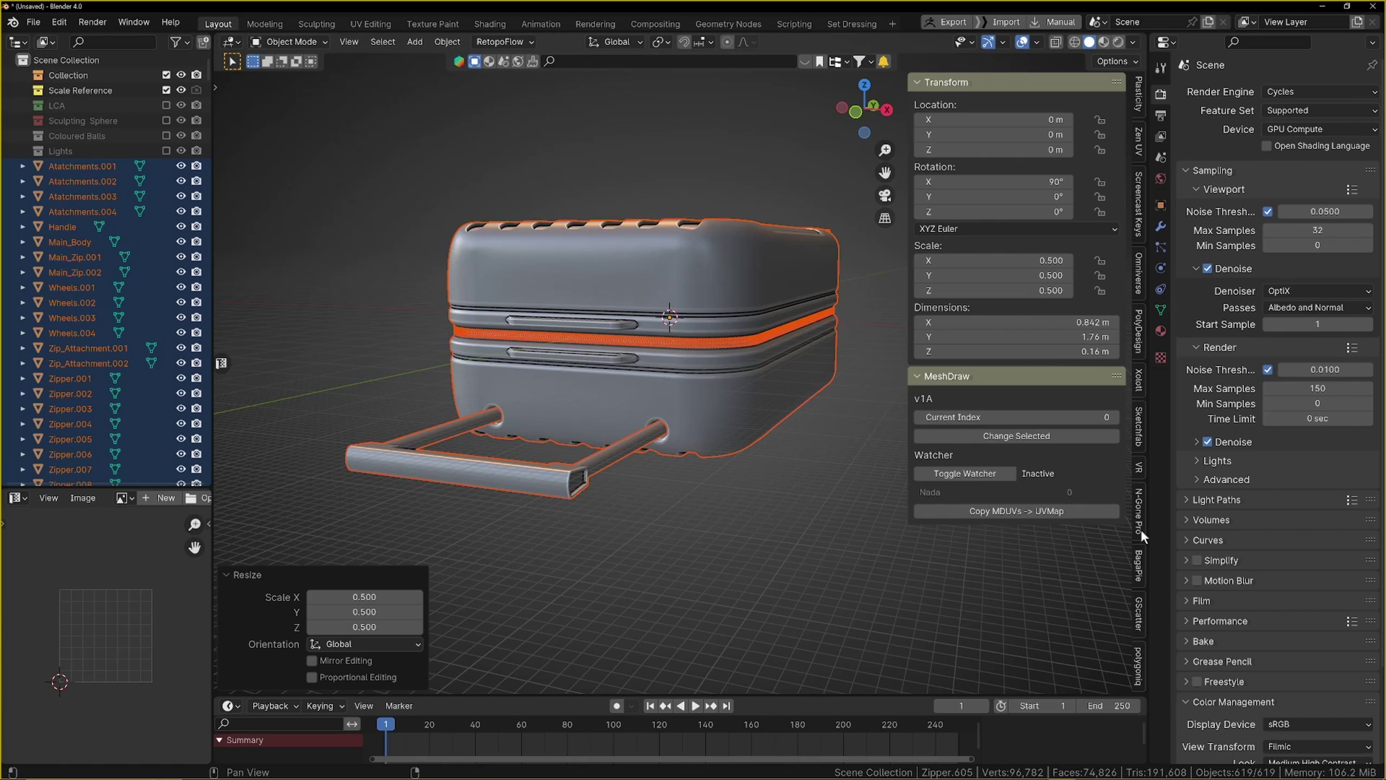
left_click(1138, 521)
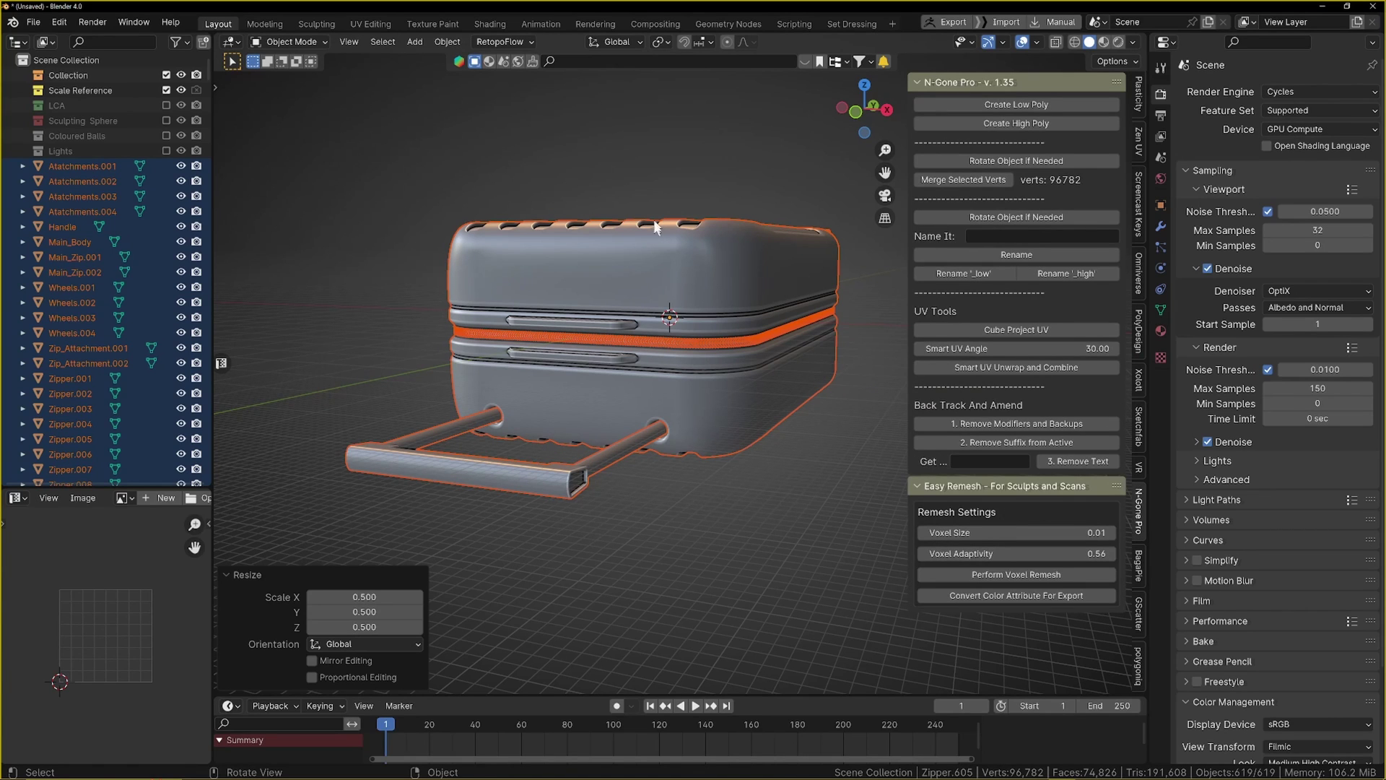
middle_click_drag(634, 394, 650, 366)
scroll(650, 366, "up", 6)
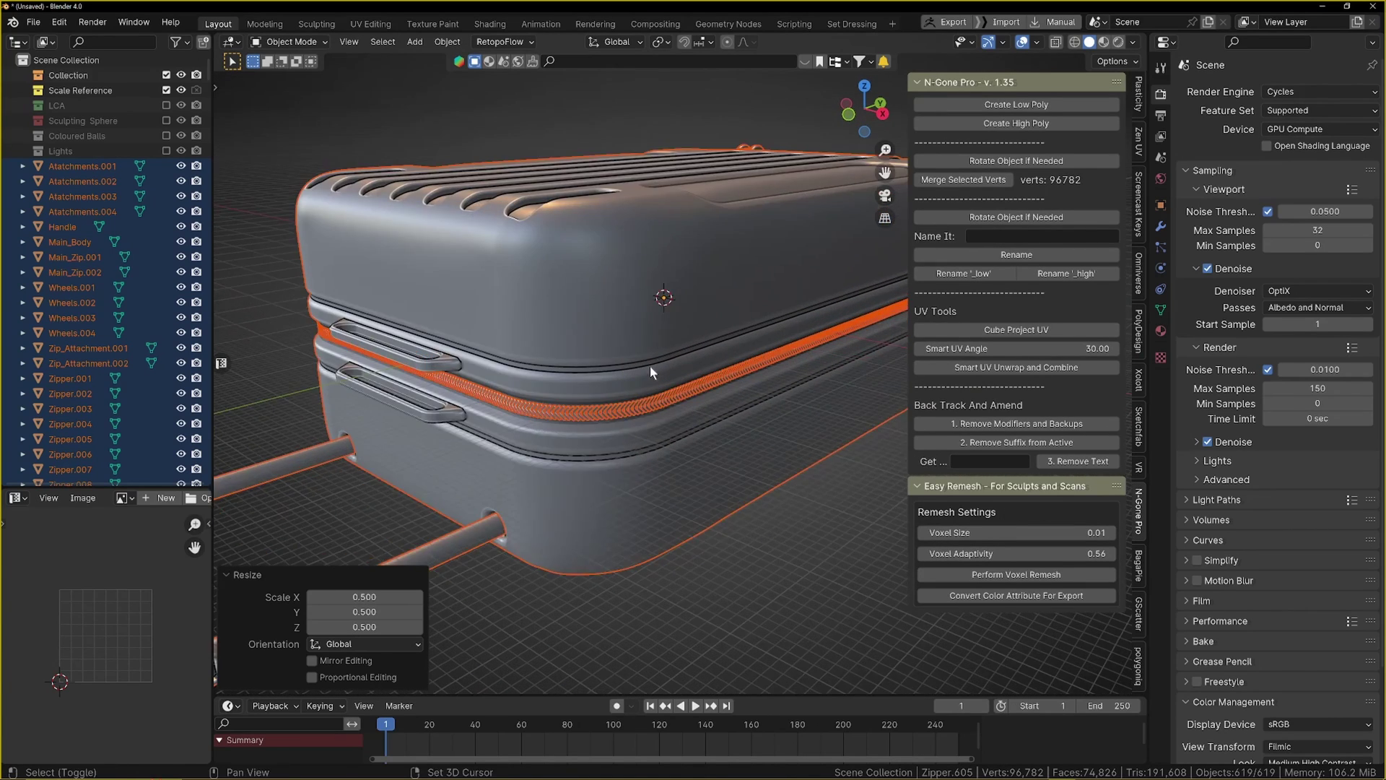
scroll(664, 361, "down", 8)
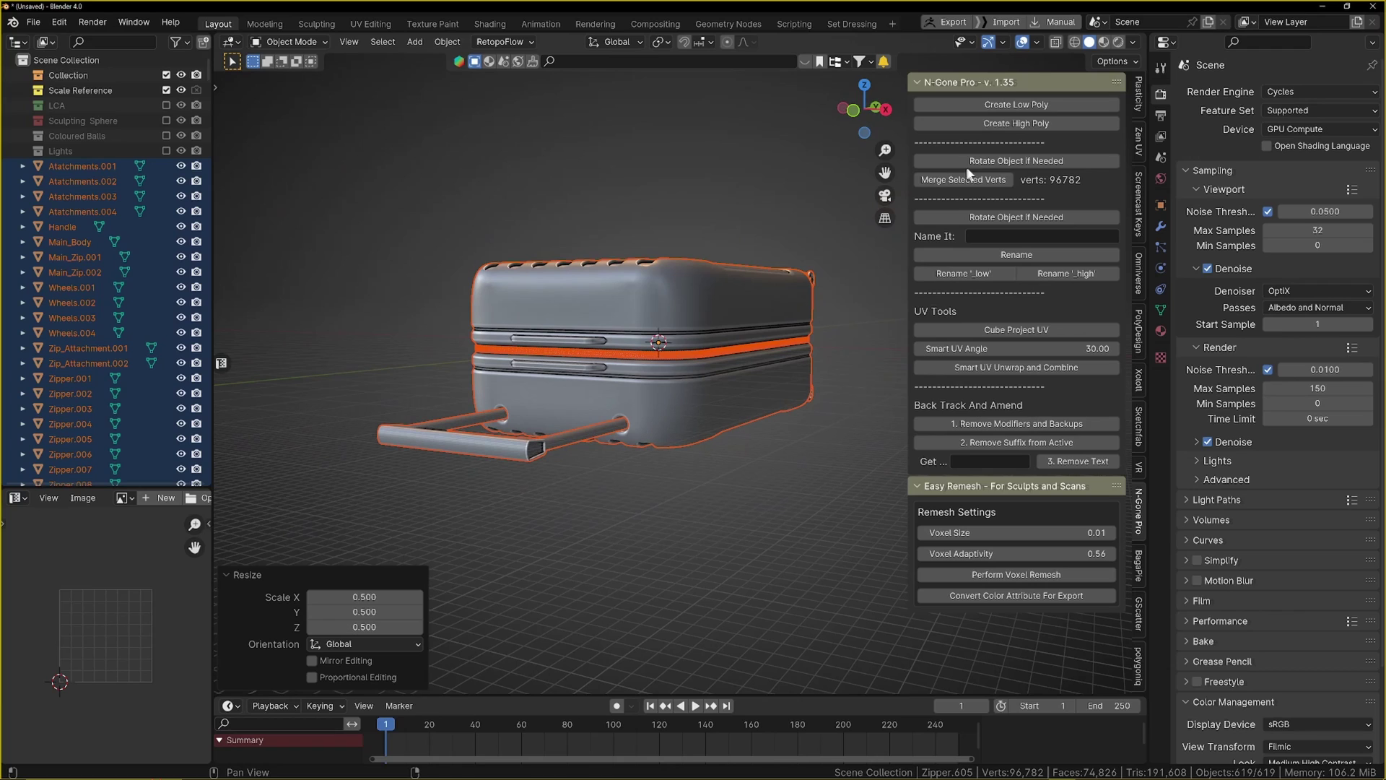
middle_click_drag(744, 278, 412, 280)
scroll(681, 317, "up", 4)
middle_click_drag(684, 319, 787, 254)
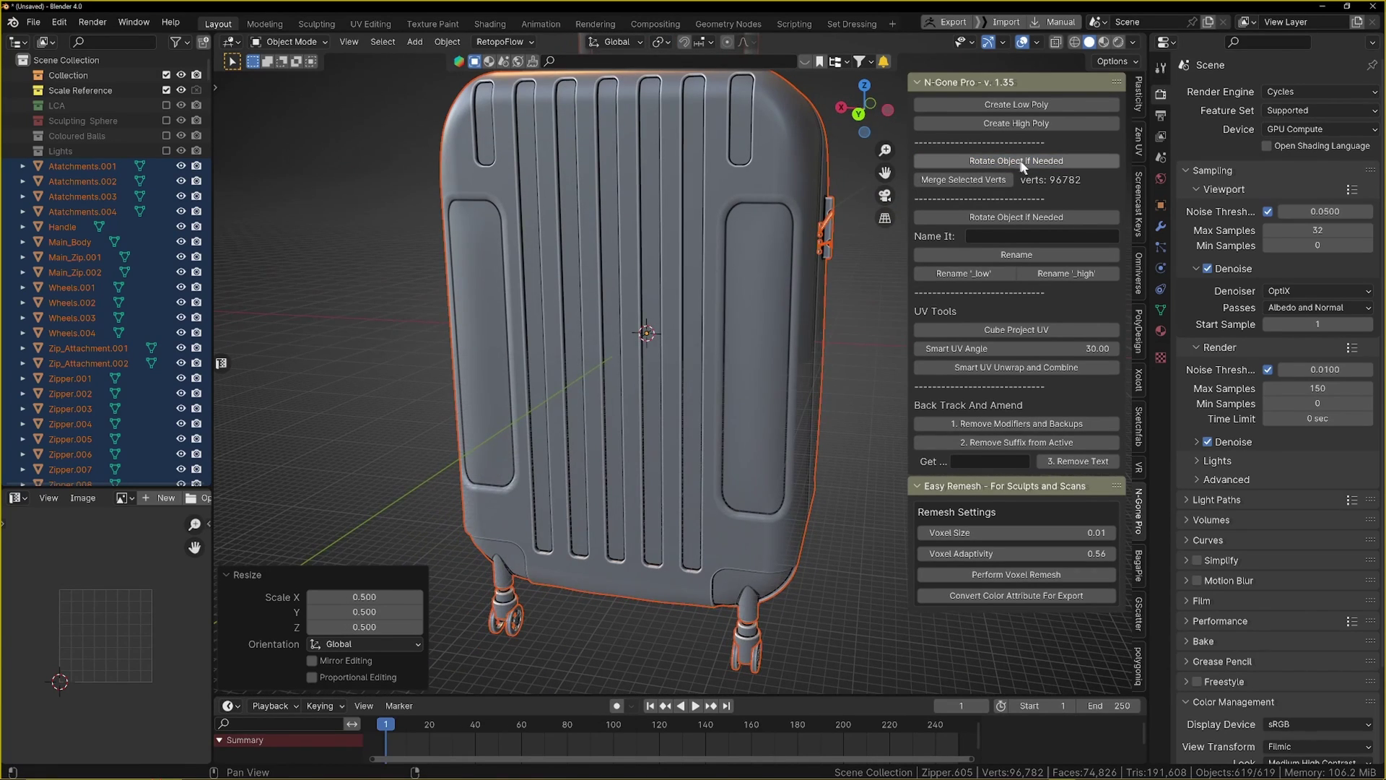
middle_click_drag(636, 282, 376, 281)
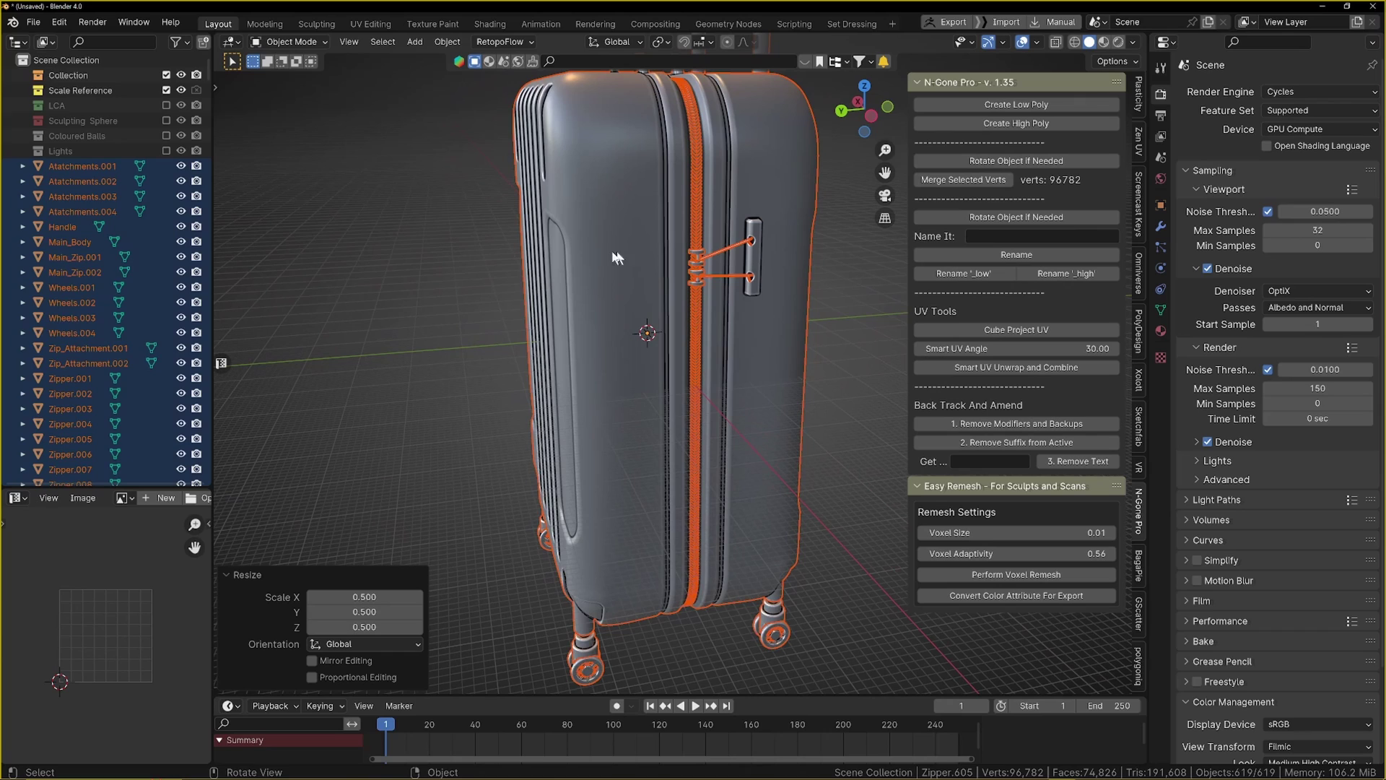
Select all the zipper teeth objects from Zipper.001 to Zipper.605.
scroll(101, 358, "down", 3)
left_click(85, 289)
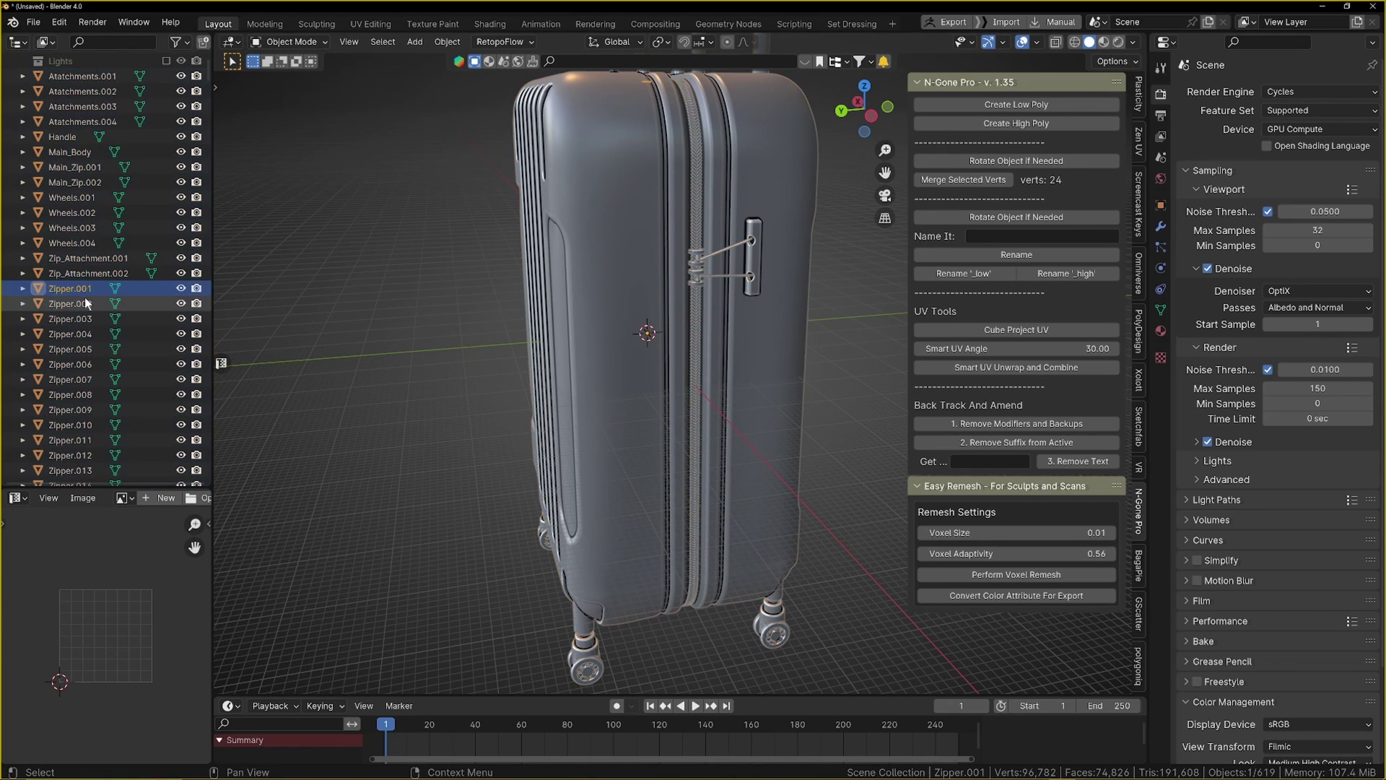
scroll(94, 340, "down", 20)
scroll(94, 343, "down", 20)
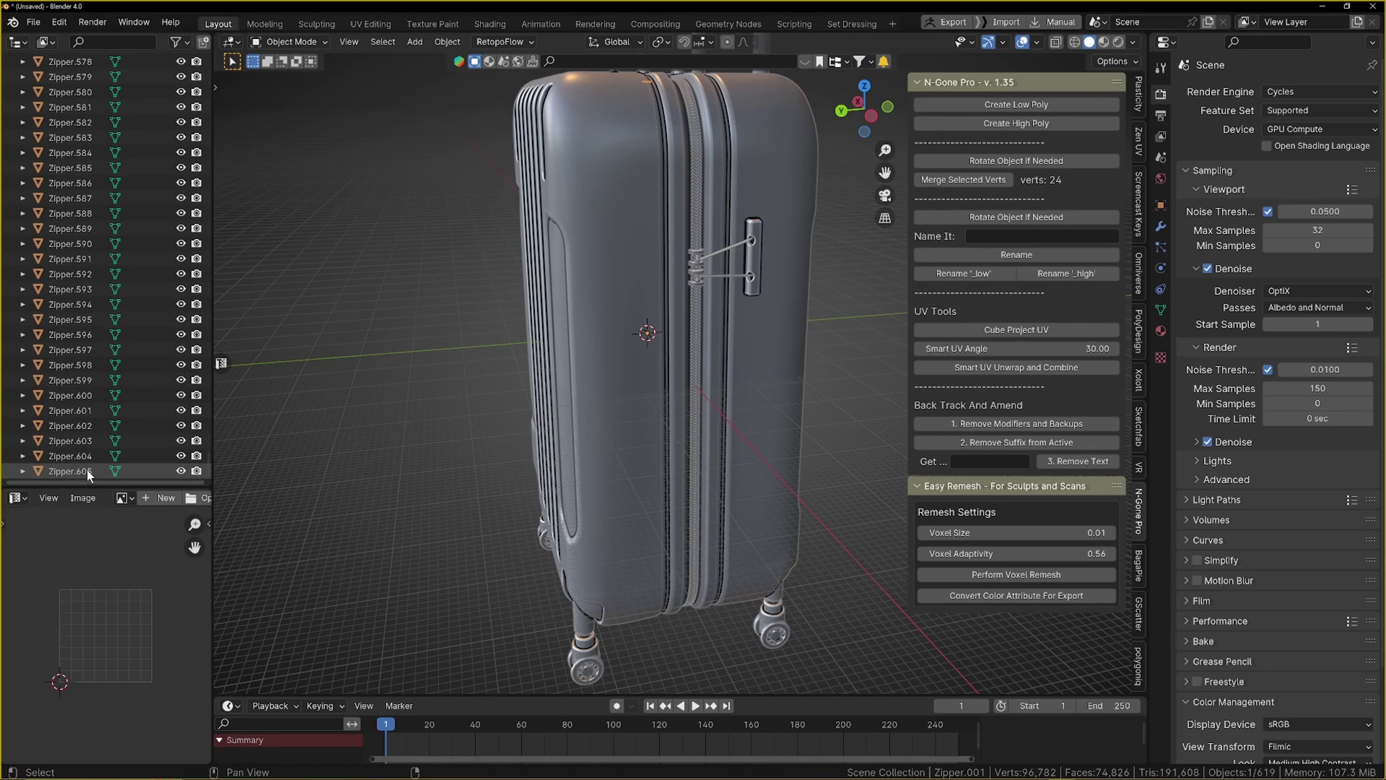
left_click(87, 470, "shift")
Add Main_Body to the selection as the active object and join the zipper teeth into it.
middle_click_drag(593, 405, 304, 417)
scroll(300, 411, "down", 1)
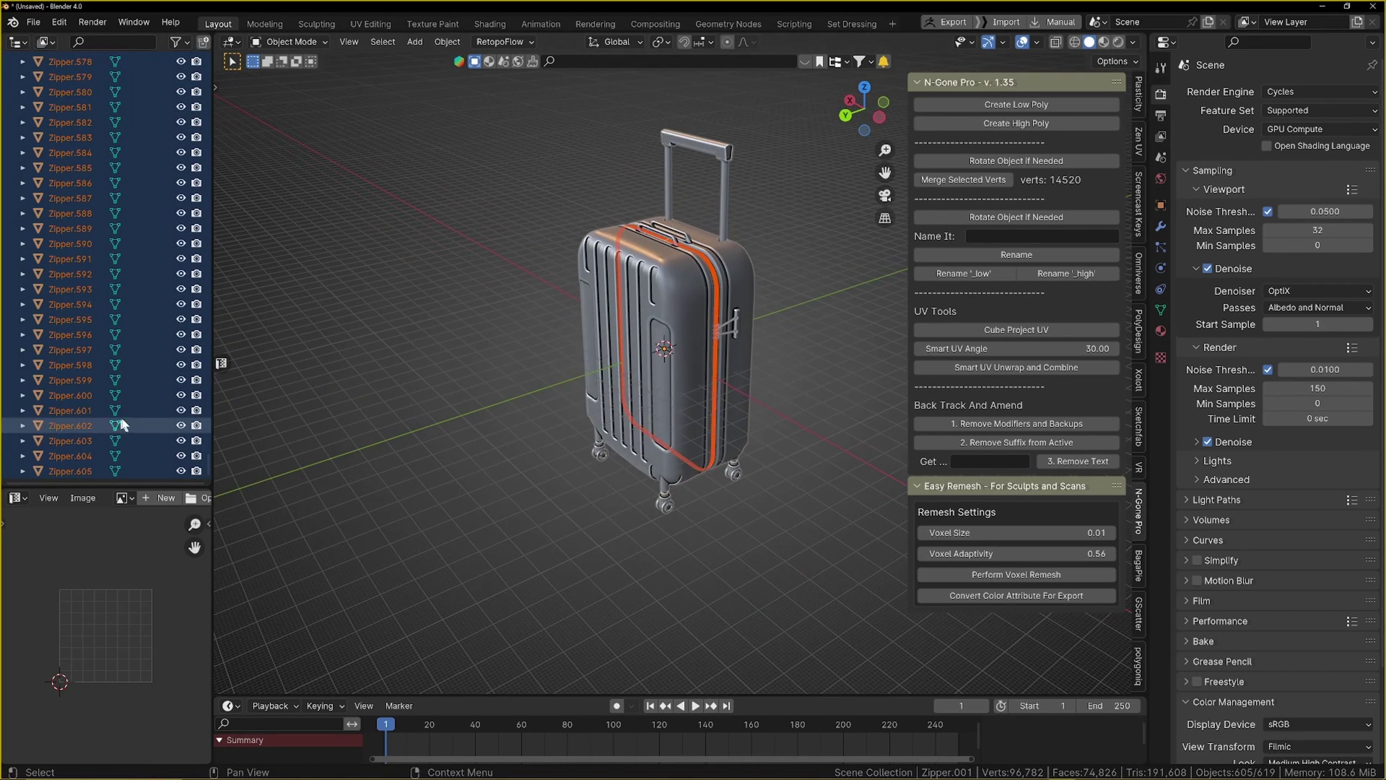
scroll(552, 345, "up", 3)
middle_click_drag(554, 347, 532, 424, "shift")
left_click(635, 301, "shift")
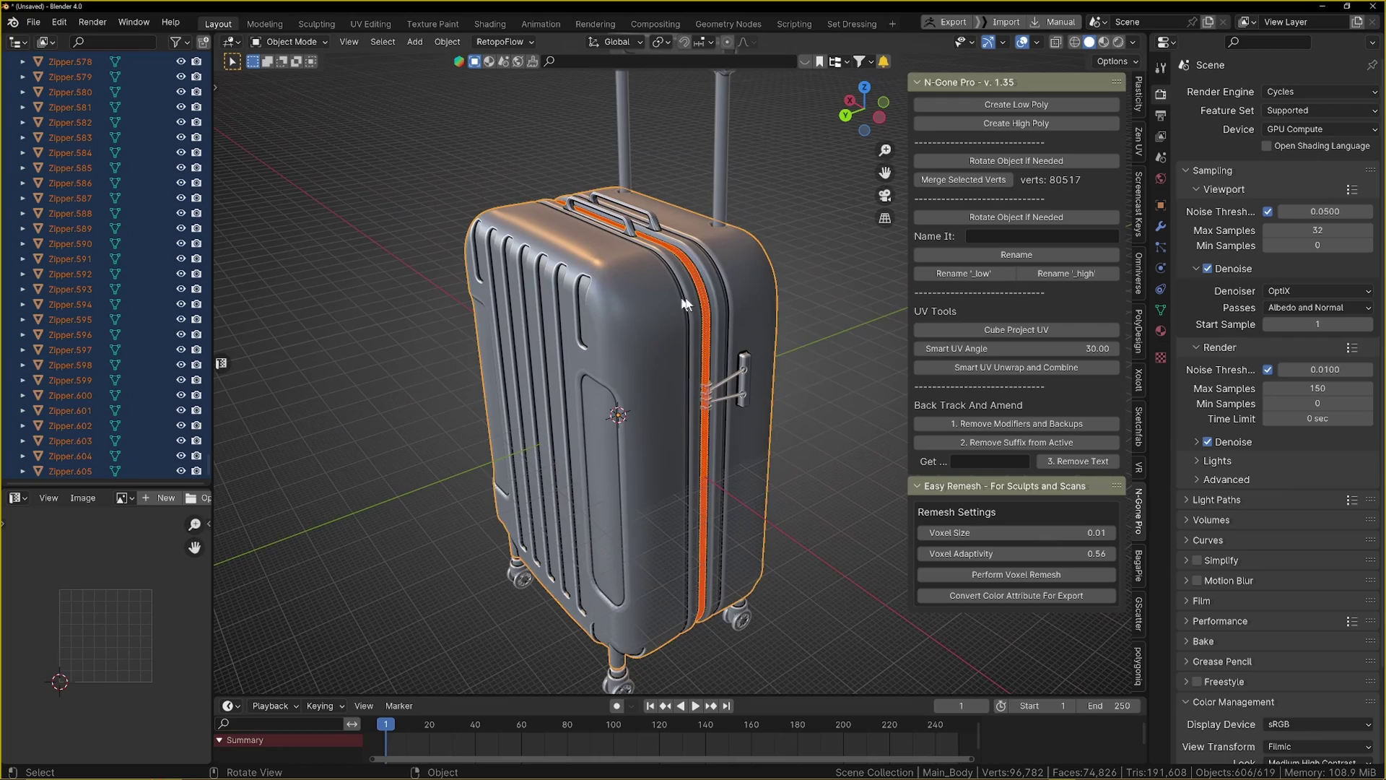
middle_click_drag(635, 302, 621, 274)
key("ctrl+j")
Examine the joined zipper teeth mesh close up in Edit Mode and return to Object Mode with the whole suitcase in view.
scroll(635, 309, "up", 3)
scroll(533, 311, "up", 2)
scroll(517, 306, "down", 2)
scroll(668, 309, "up", 6)
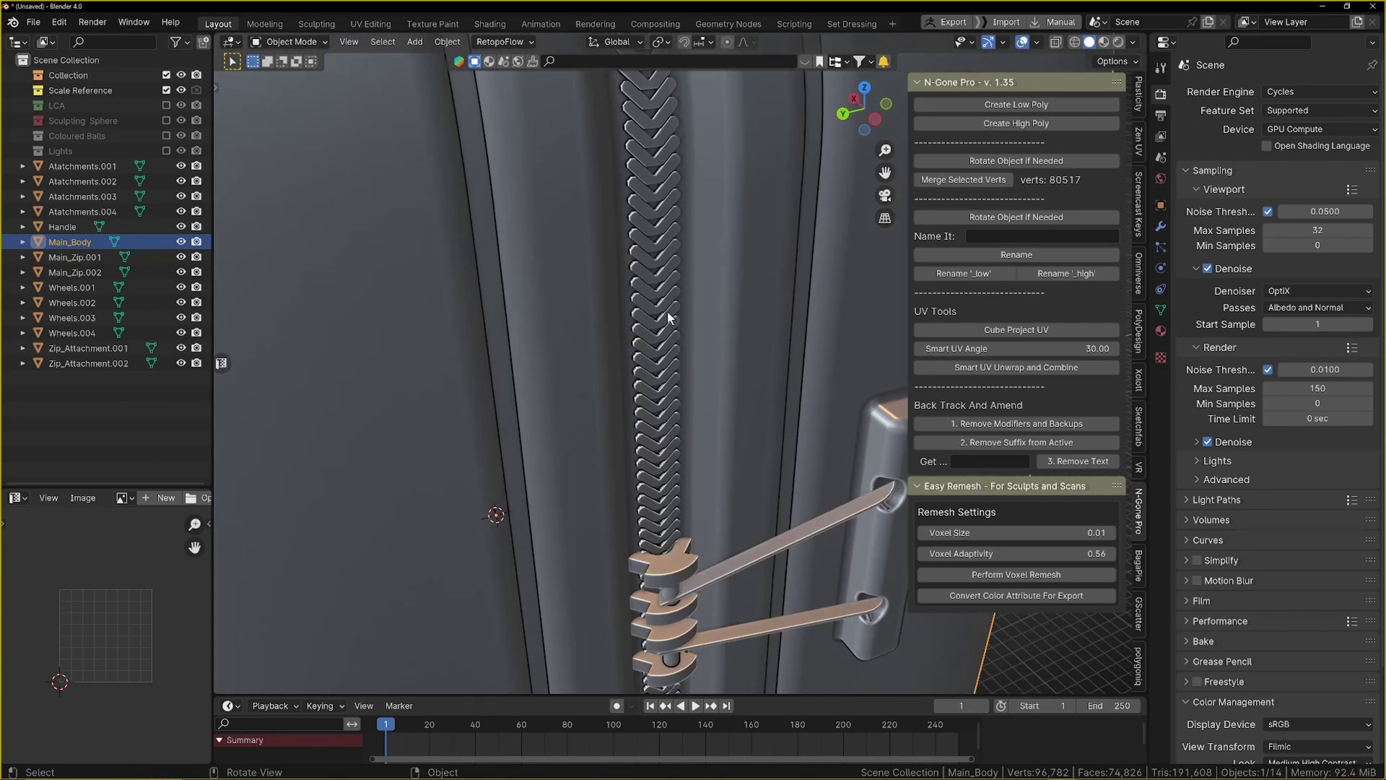
key("Tab")
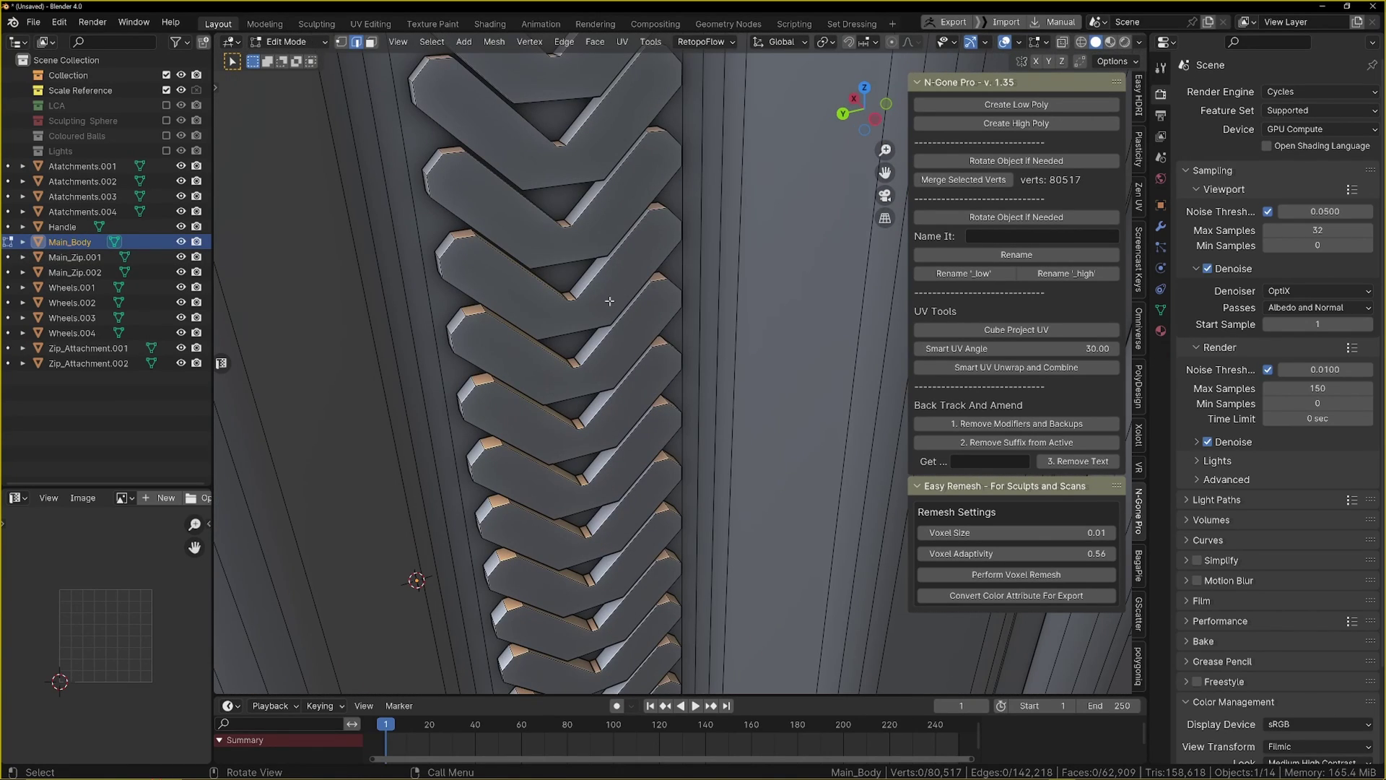
left_click(610, 300)
key("alt+a")
key("Home")
middle_click_drag(597, 301, 686, 283)
scroll(667, 322, "up", 3)
scroll(691, 296, "down", 12)
key("Tab")
scroll(696, 307, "down", 3)
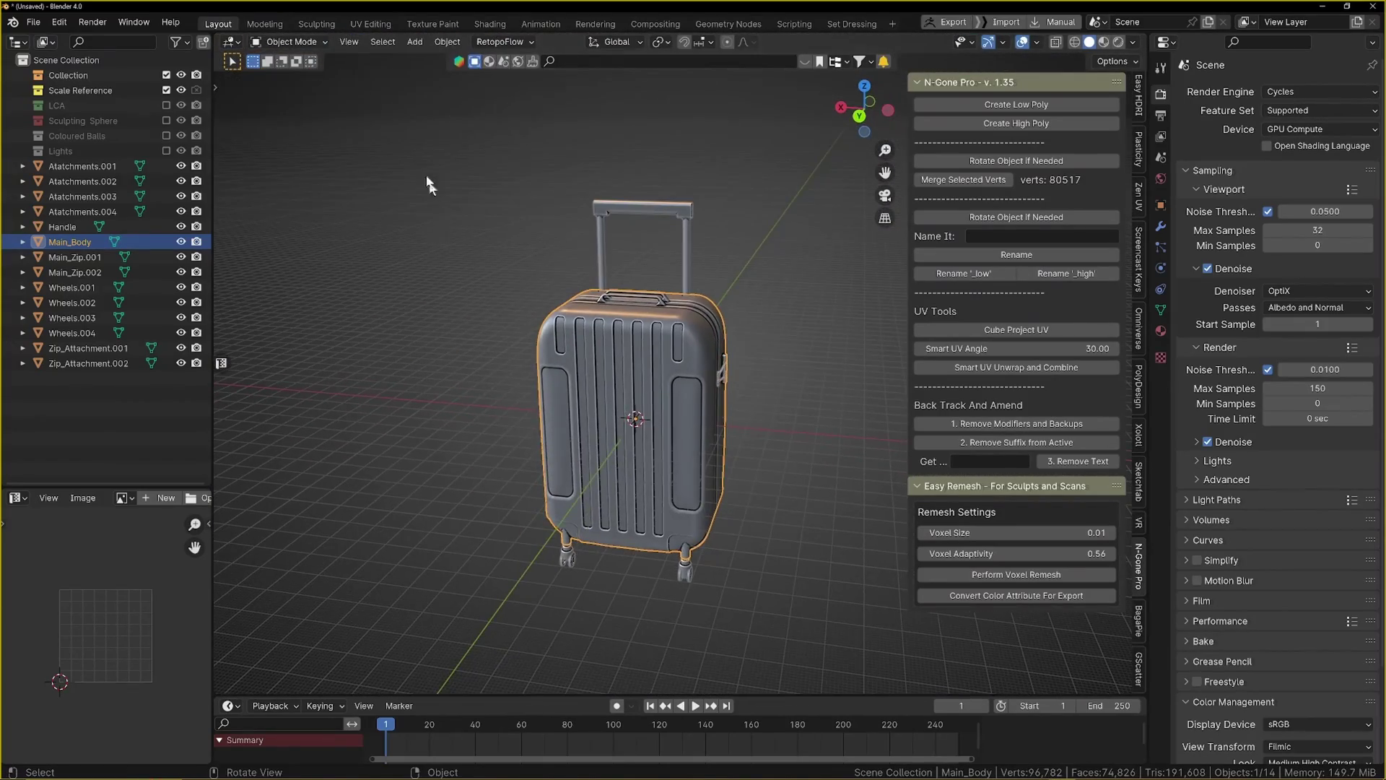
Select all the suitcase objects and create their high-poly versions with N-Gone Pro.
left_click_drag(425, 145, 762, 643)
middle_click_drag(783, 563, 725, 549)
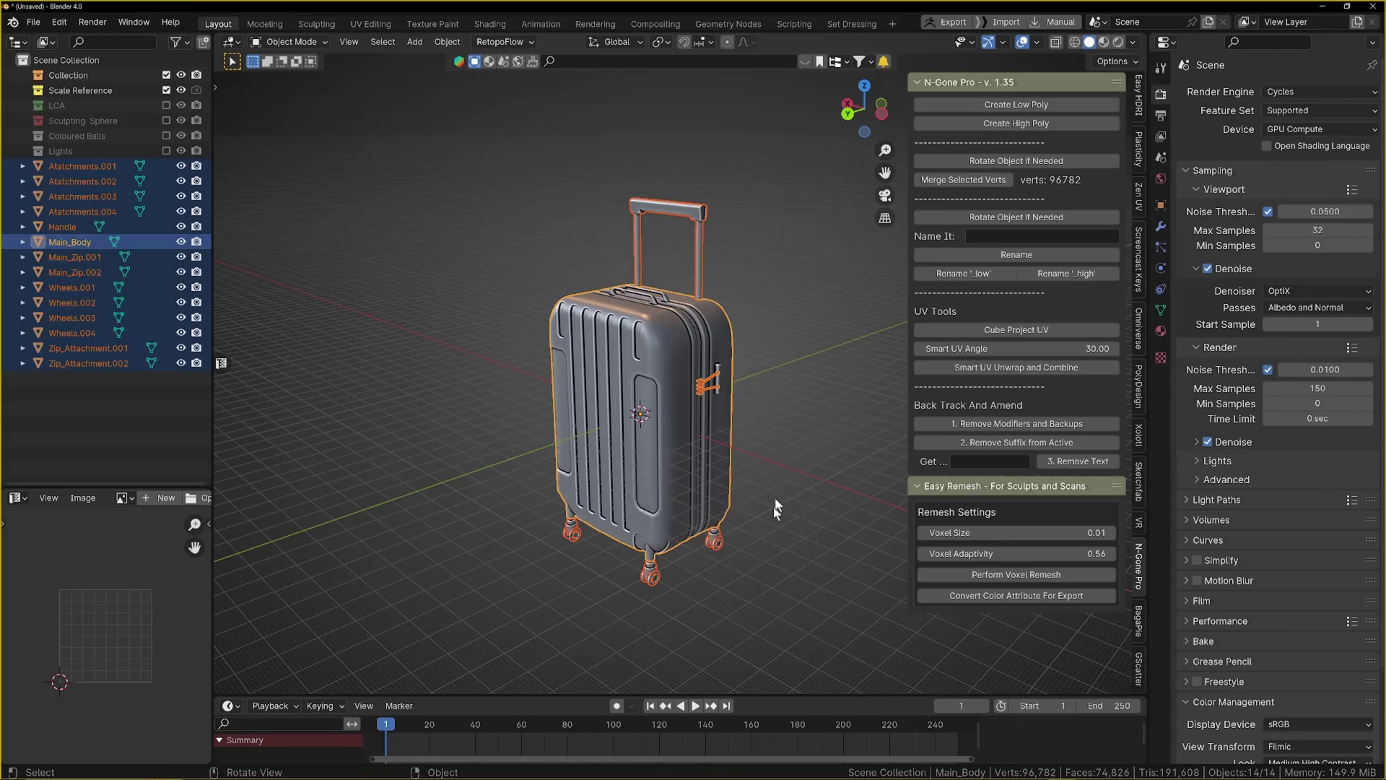
scroll(668, 430, "up", 2)
middle_click_drag(693, 392, 669, 401, "shift")
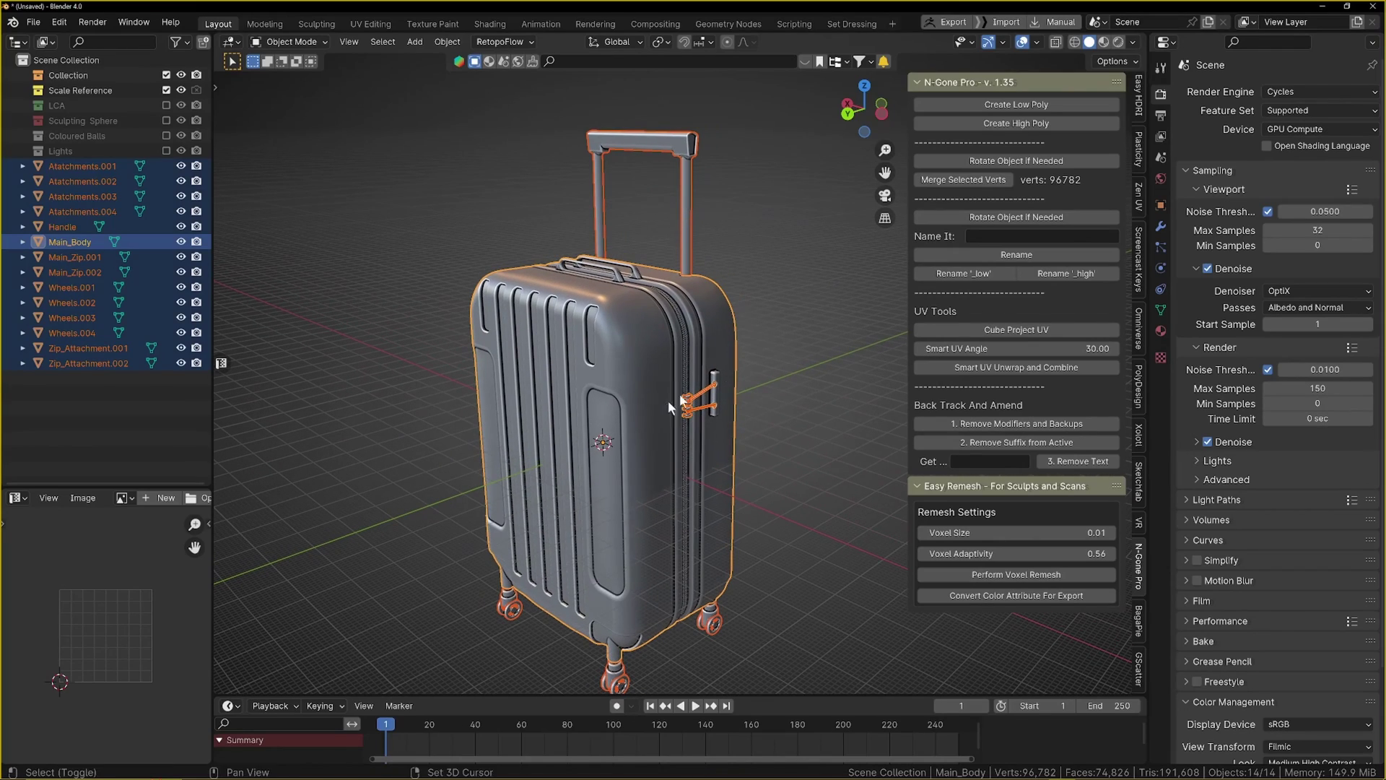
left_click(1046, 105)
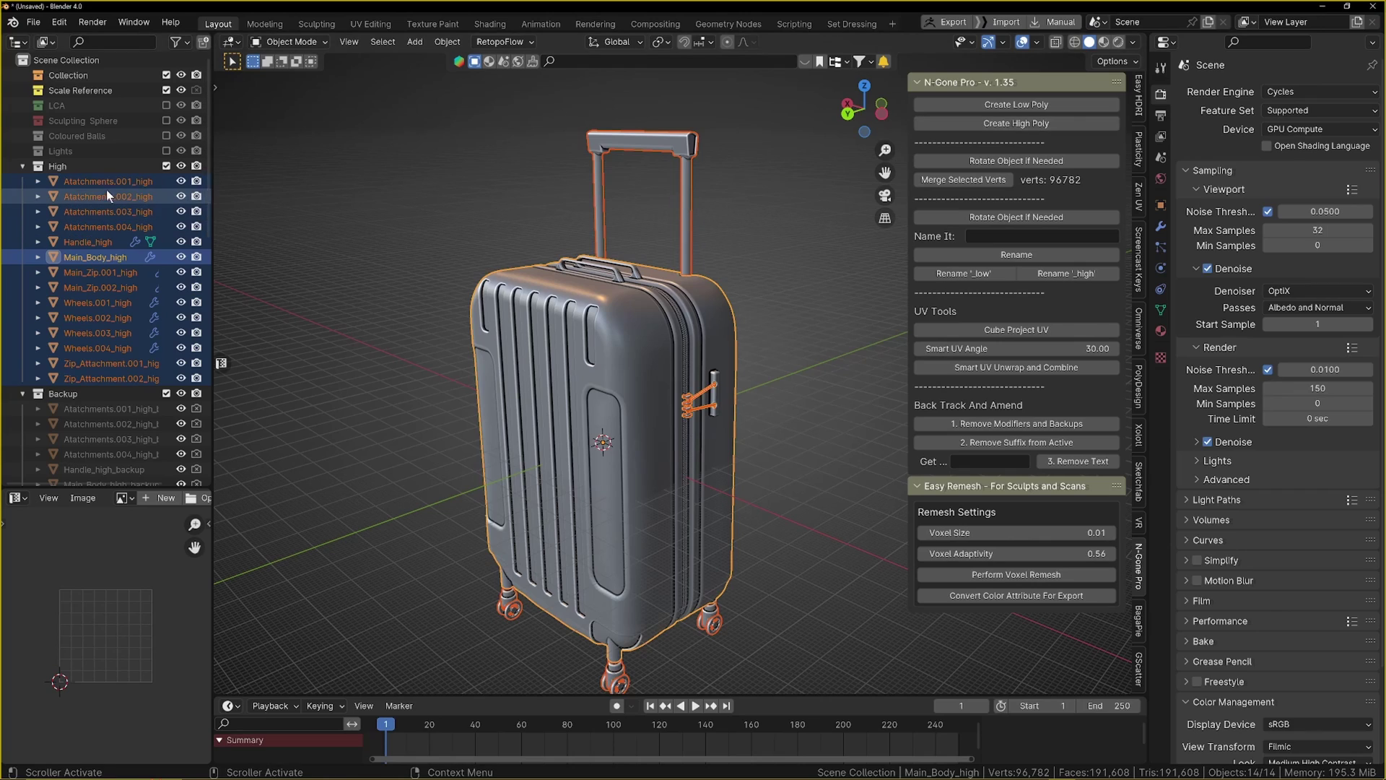
Collapse the Backup, Data and High collections in the scene hierarchy.
scroll(54, 409, "down", 3)
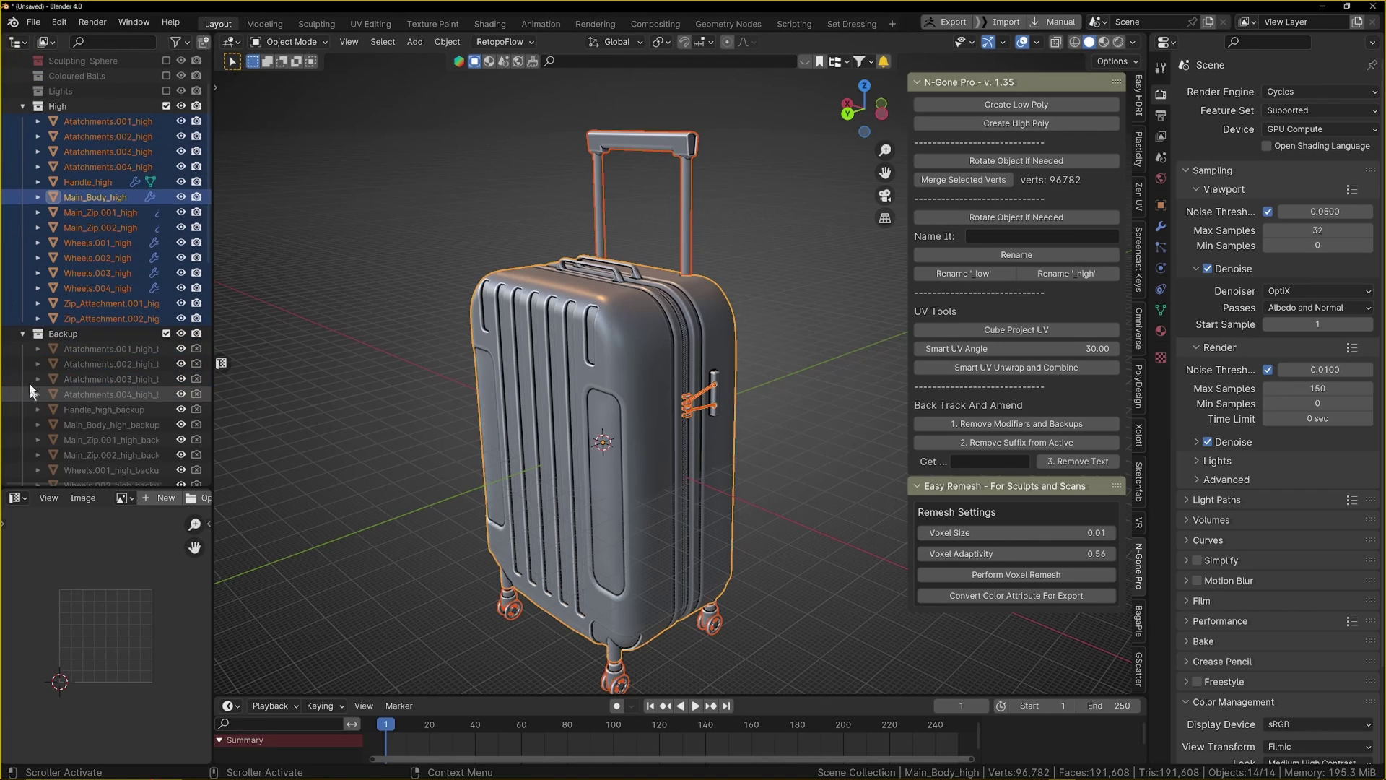
left_click(25, 335)
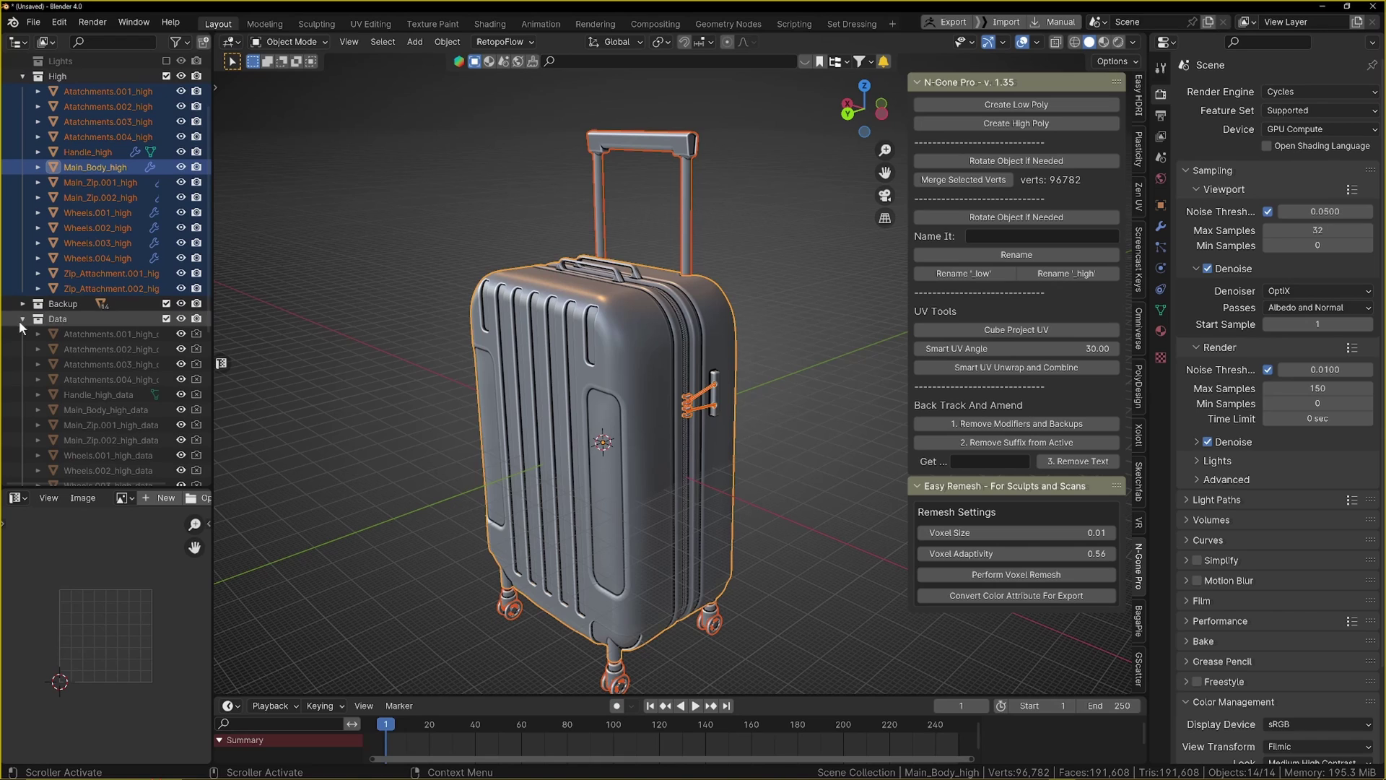
left_click(22, 319)
scroll(540, 276, "up", 3)
scroll(540, 276, "down", 5)
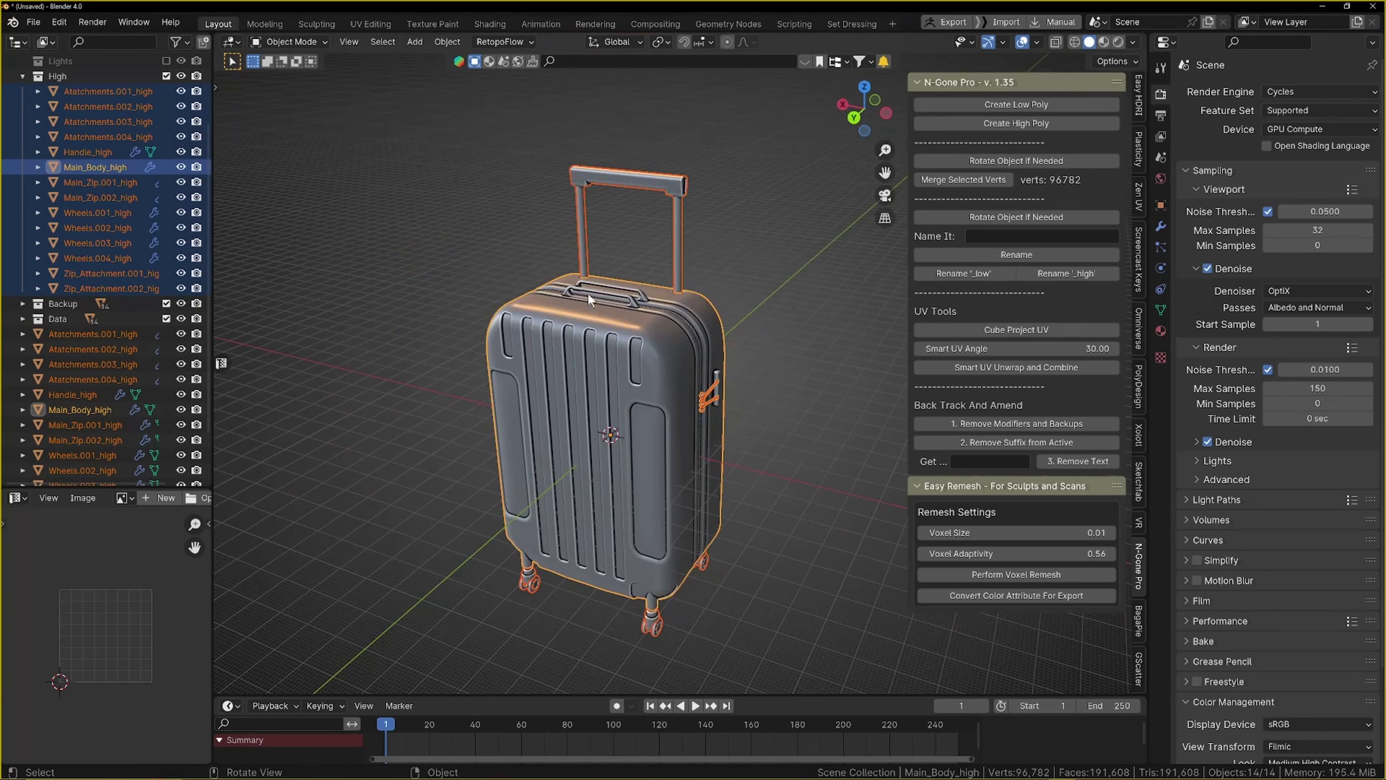
scroll(114, 310, "down", 2)
scroll(112, 289, "up", 5)
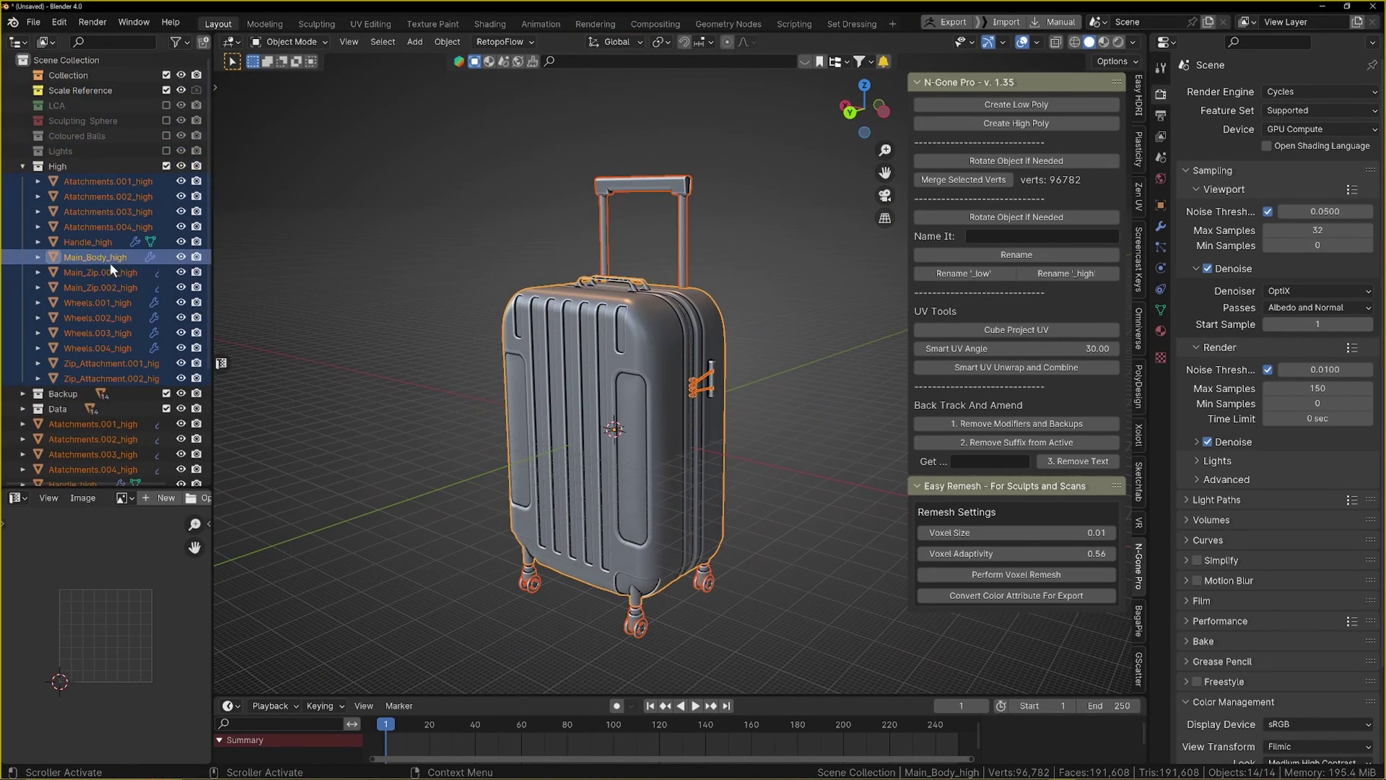
left_click(20, 167)
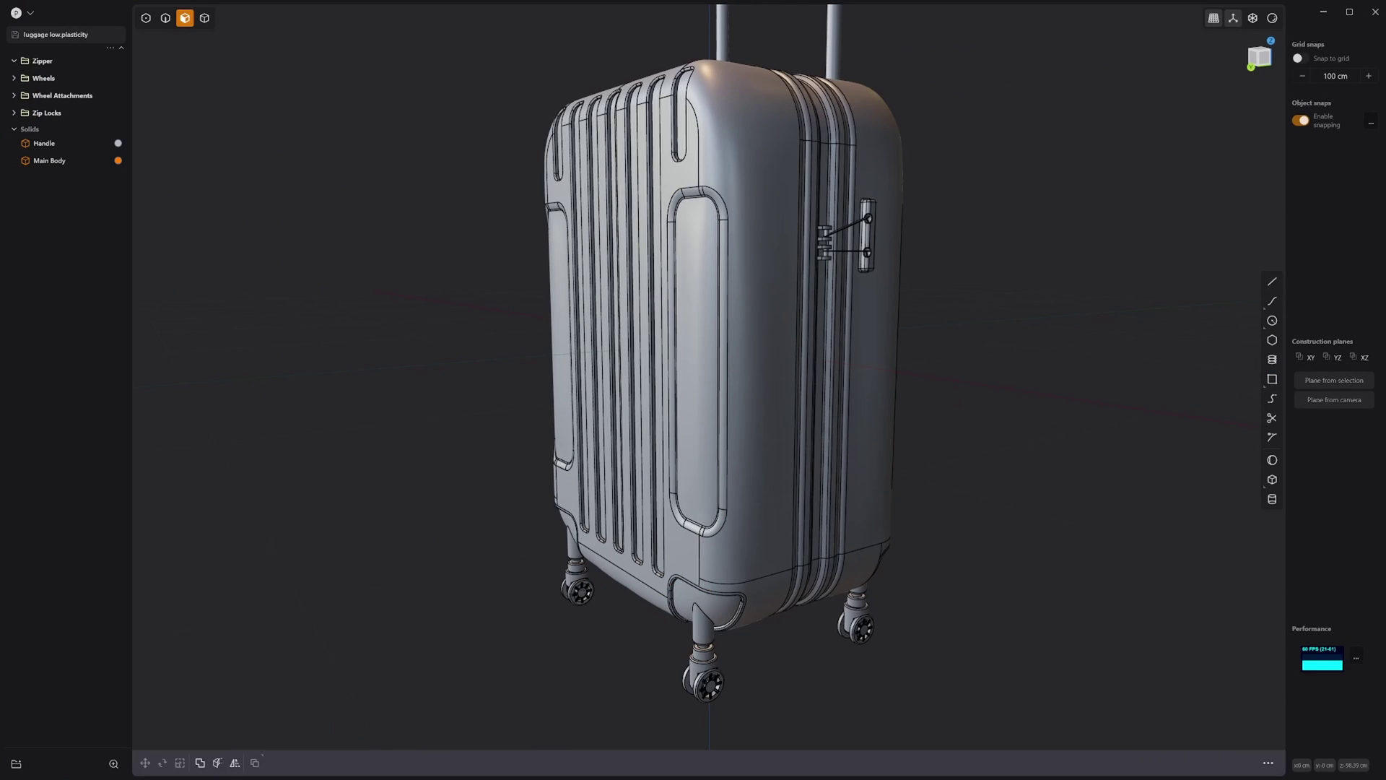
Switch to Plasticity and expand the Wheels and Wheel Attachments groups to review how their solids are named.
scroll(662, 304, "down", 2)
middle_click_drag(658, 302, 750, 354)
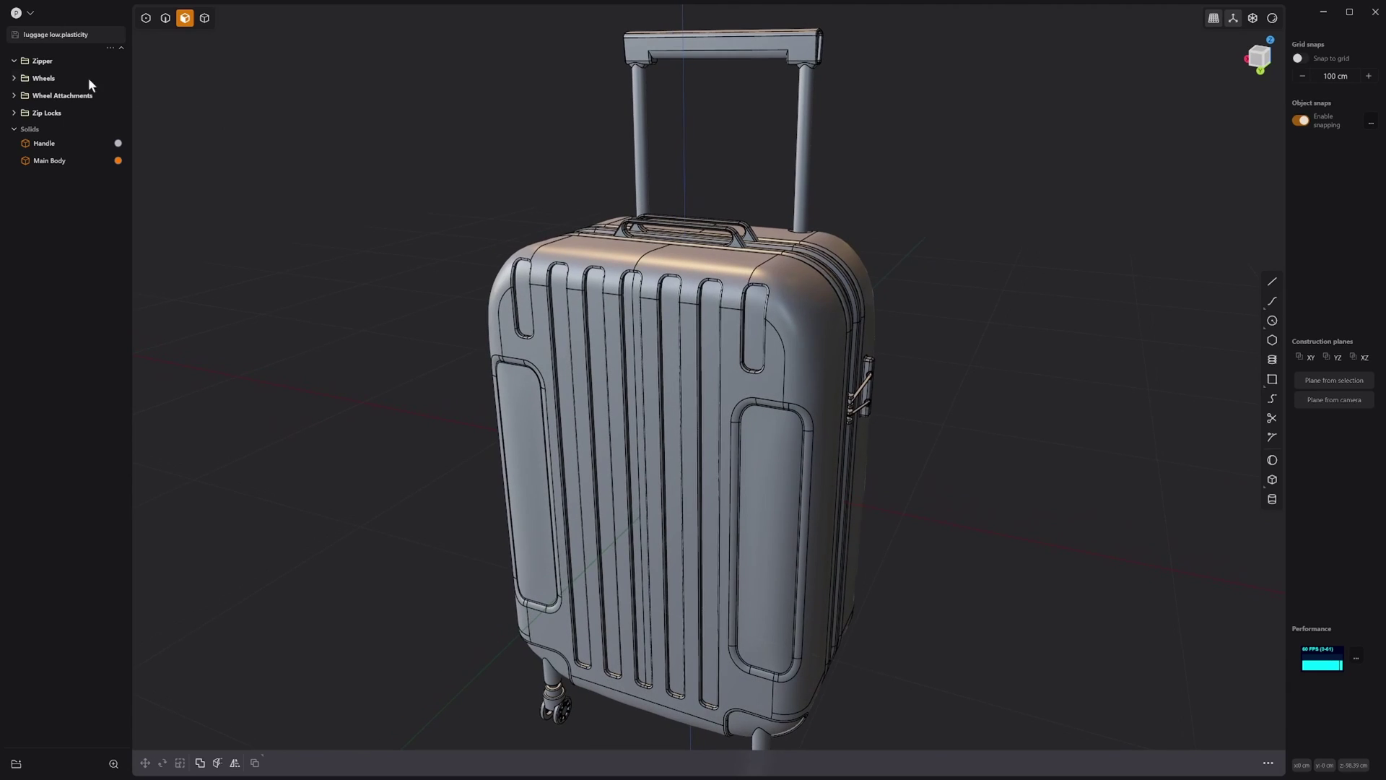
left_click(13, 60)
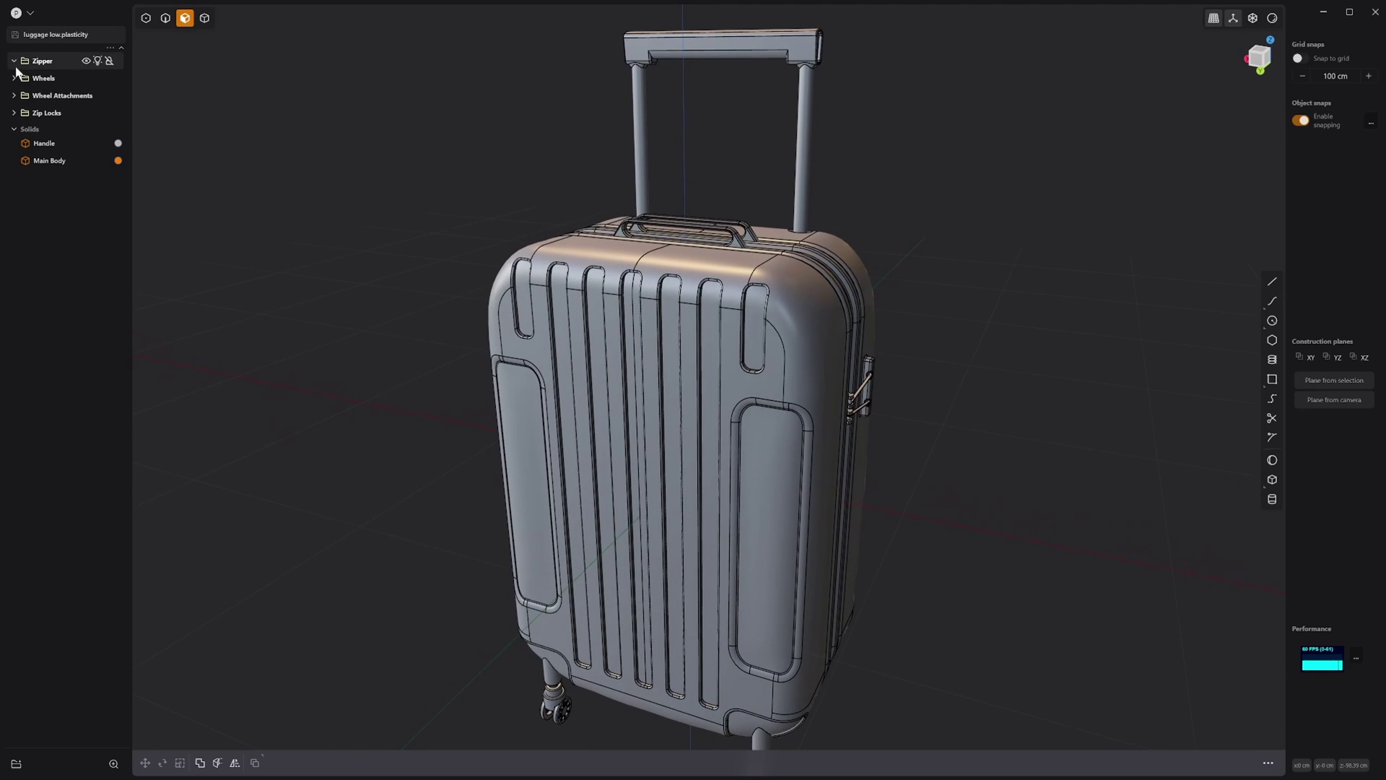
left_click(13, 61)
left_click(13, 78)
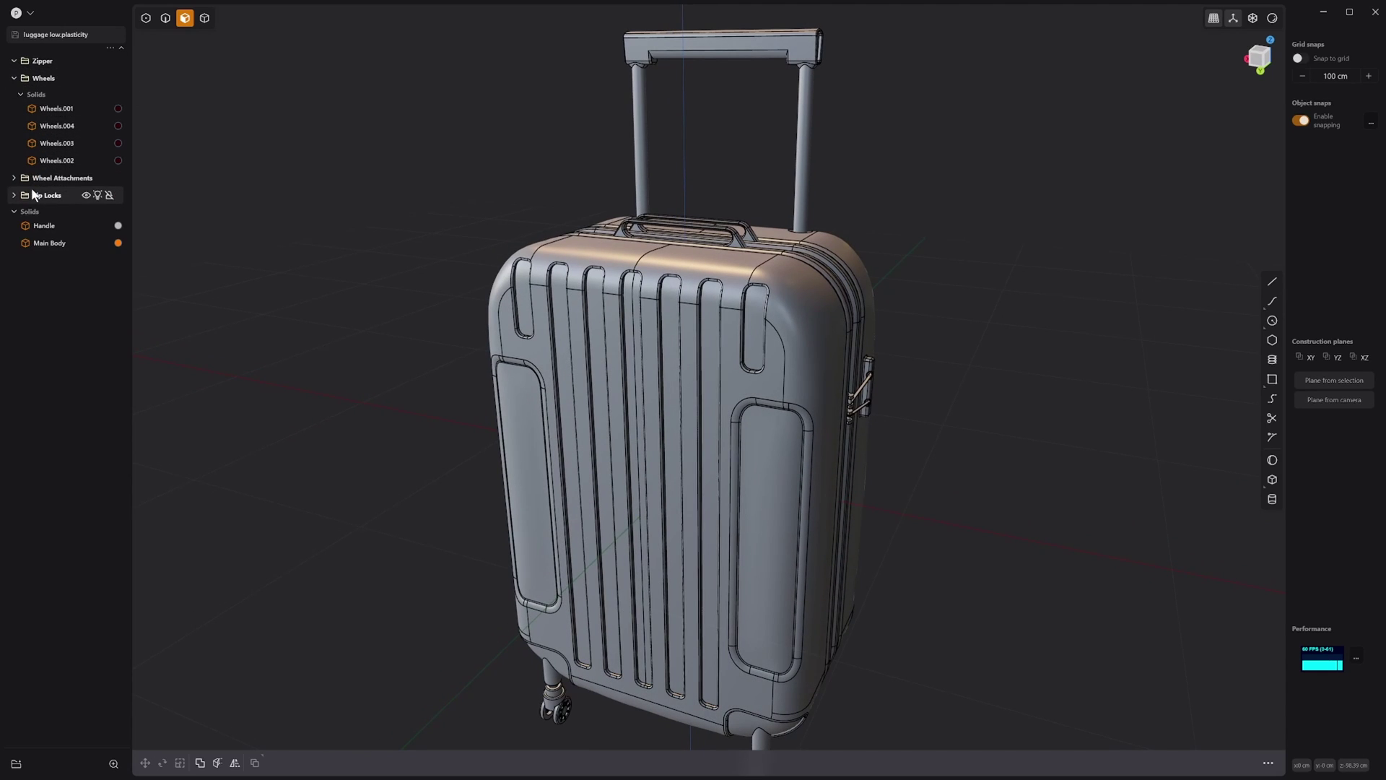
left_click(14, 180)
left_click(14, 179)
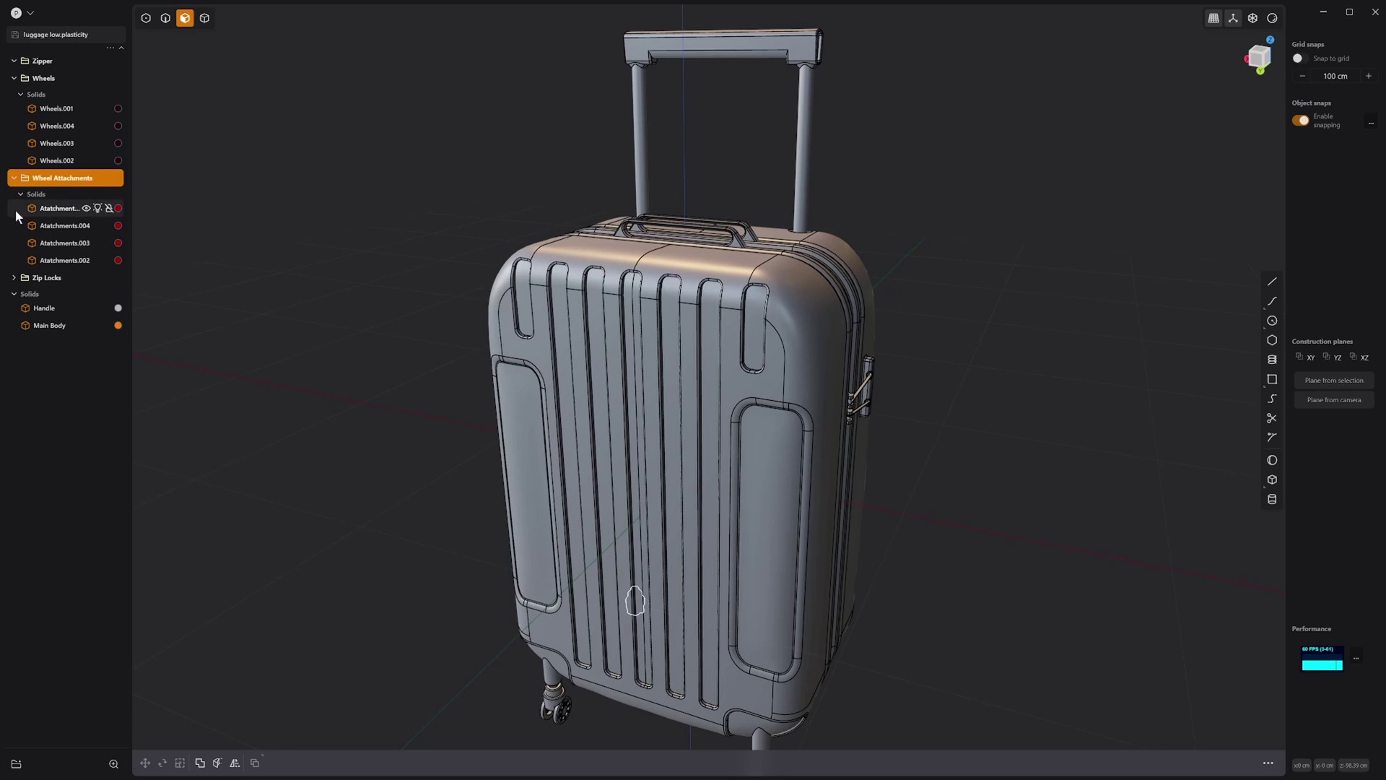
left_click(15, 178)
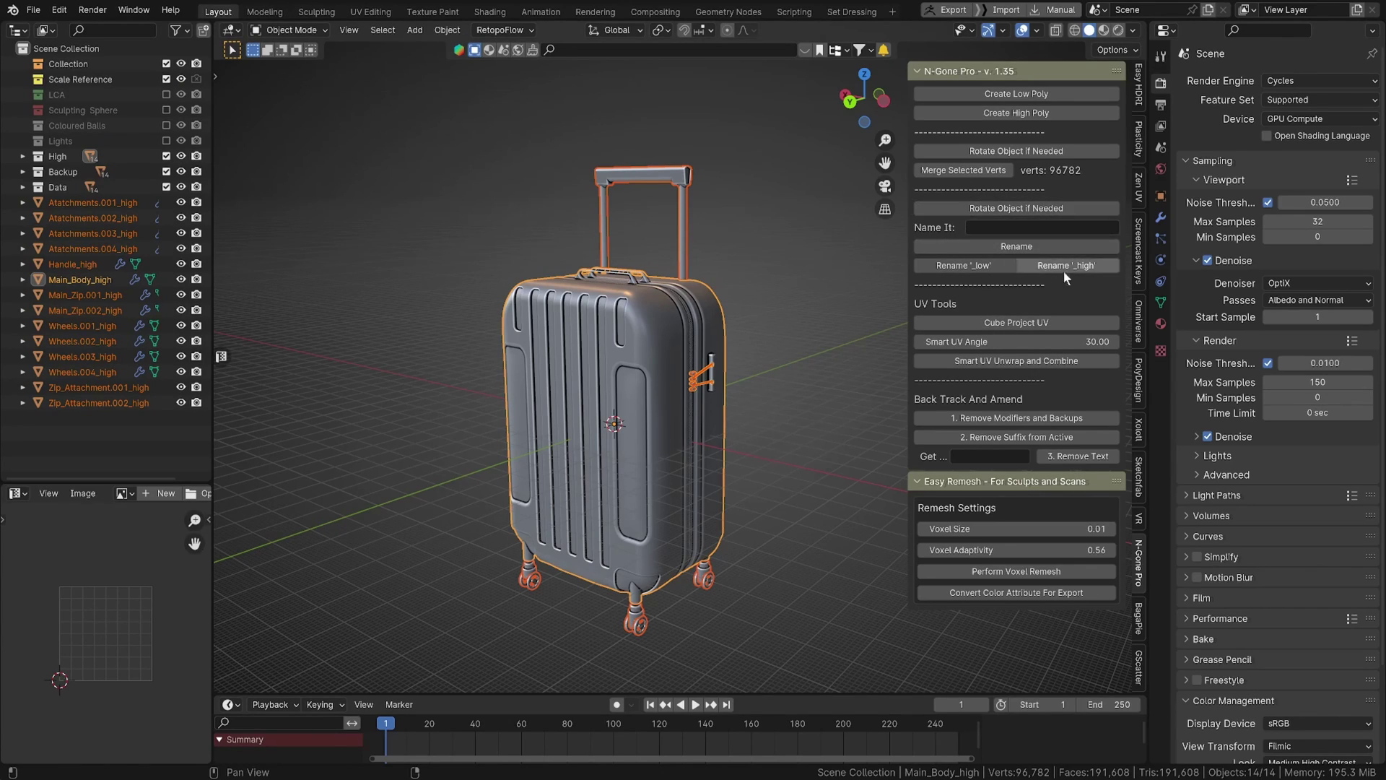
Switch back to Blender, select all the high-poly suitcase objects and hide them.
middle_click_drag(548, 255, 599, 349)
left_click_drag(429, 137, 771, 628)
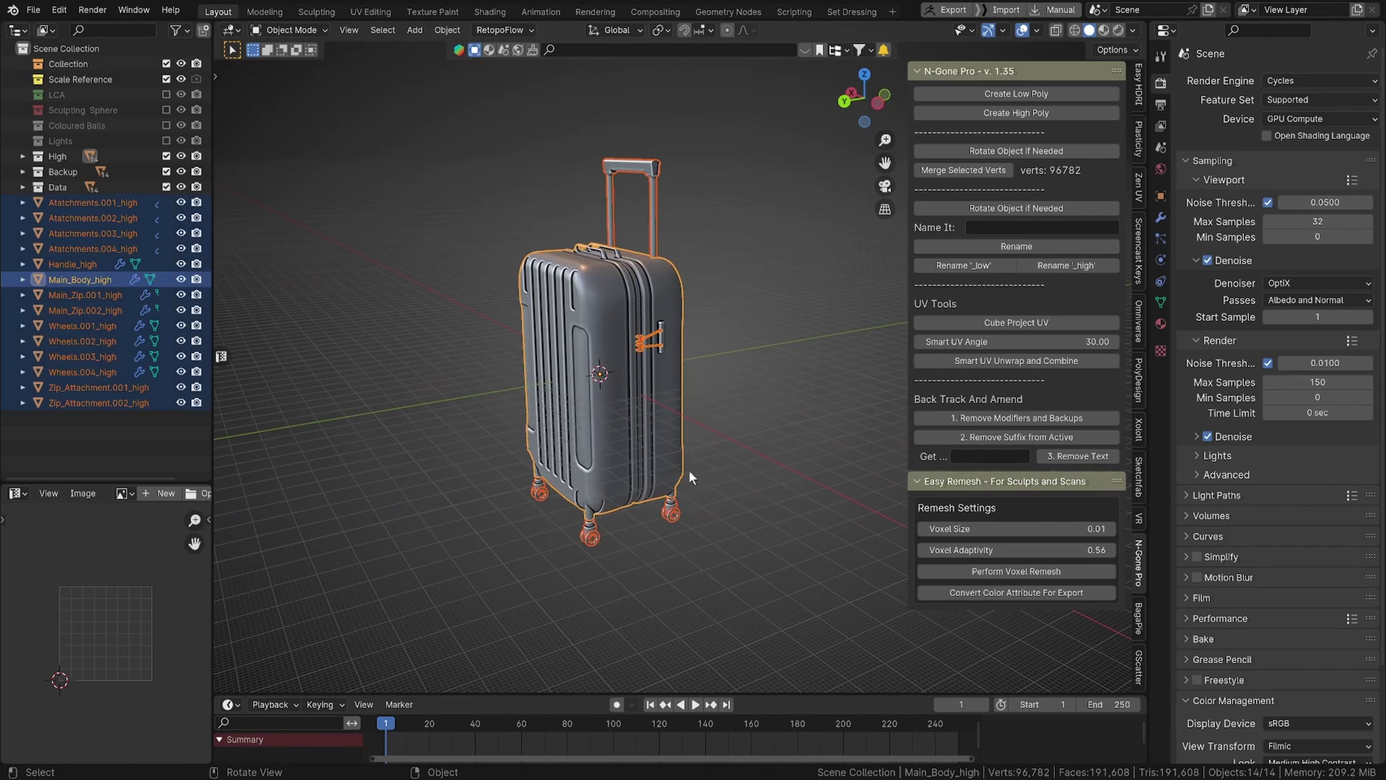
middle_click_drag(689, 469, 652, 446)
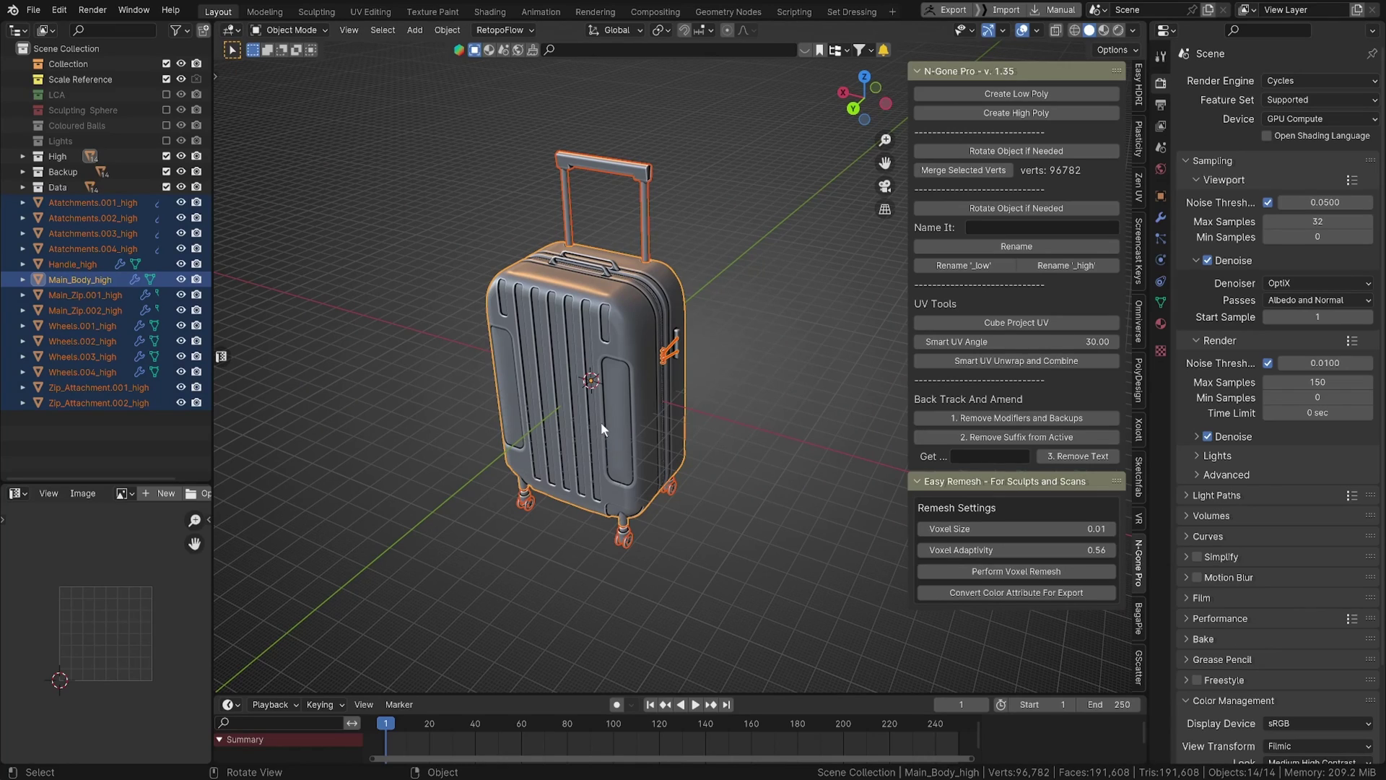
key("h")
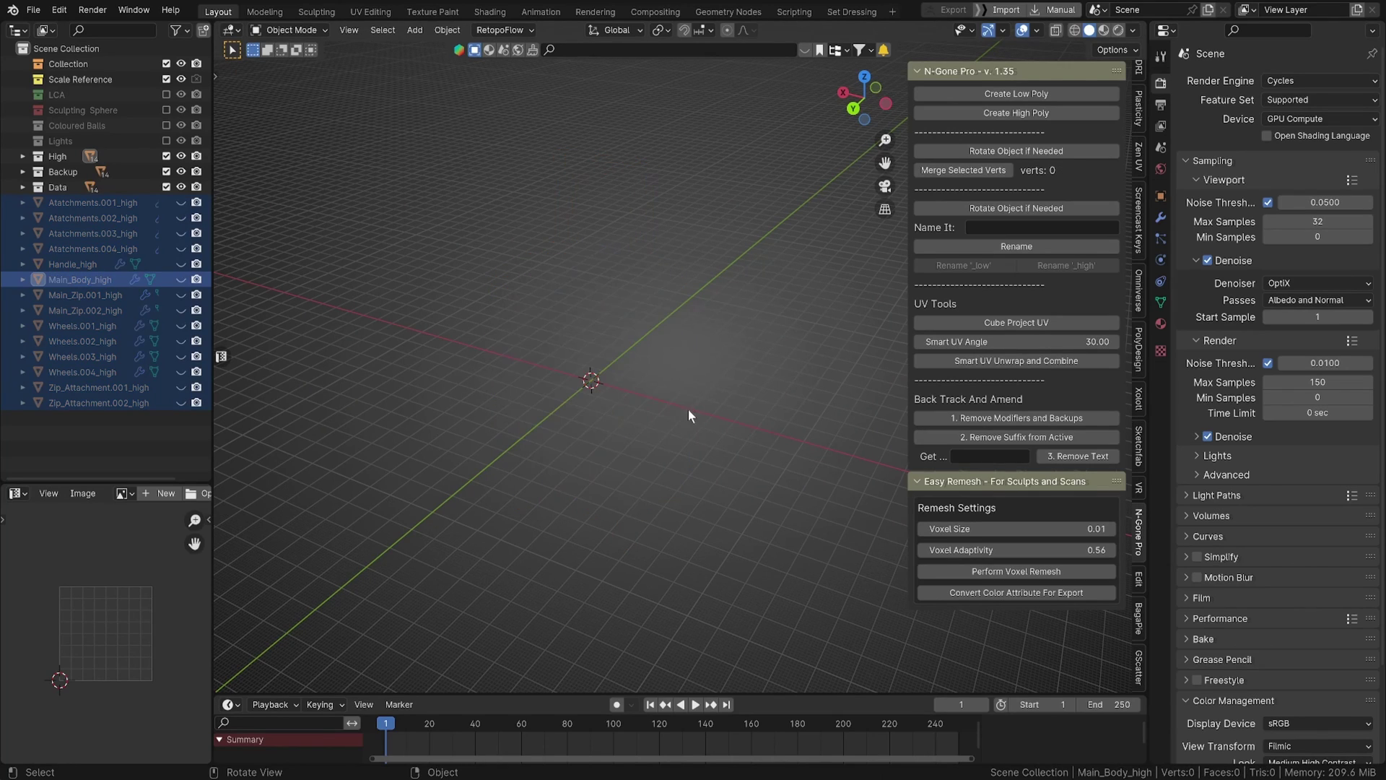
Import the low-poly suitcase OBJ into the scene.
key("q")
key("Escape")
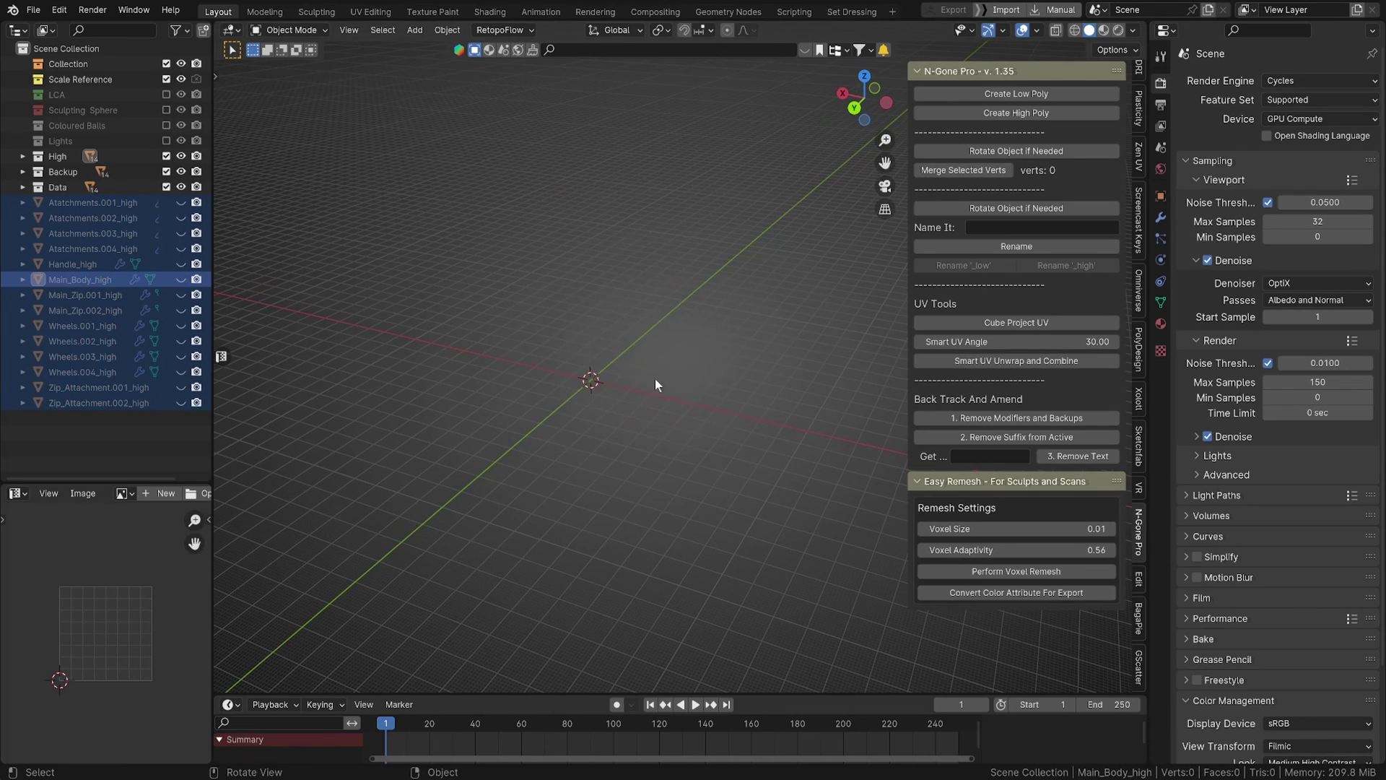
left_click(942, 574)
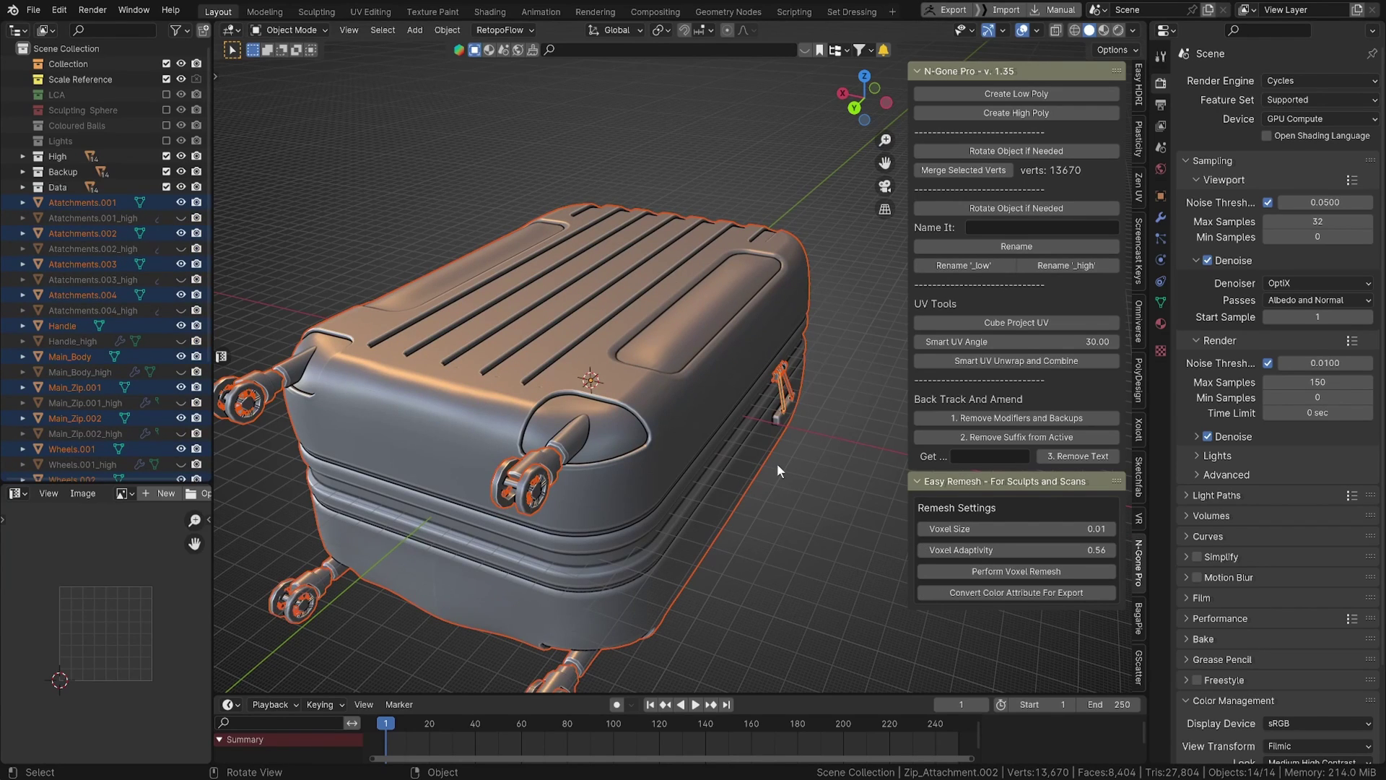
Scale the imported low-poly suitcase objects to 0.5 and rotate them upright.
type("s0.5")
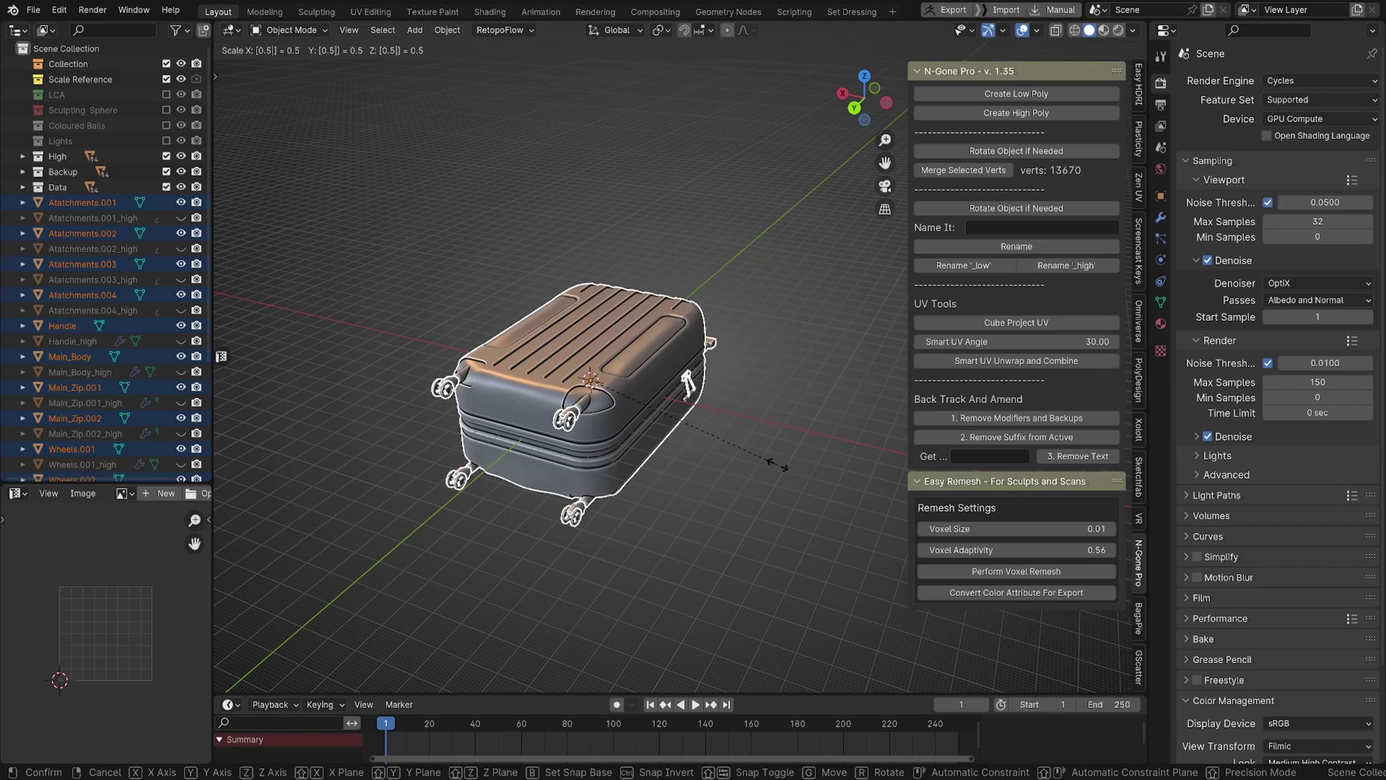
key("Return")
left_click(1061, 153)
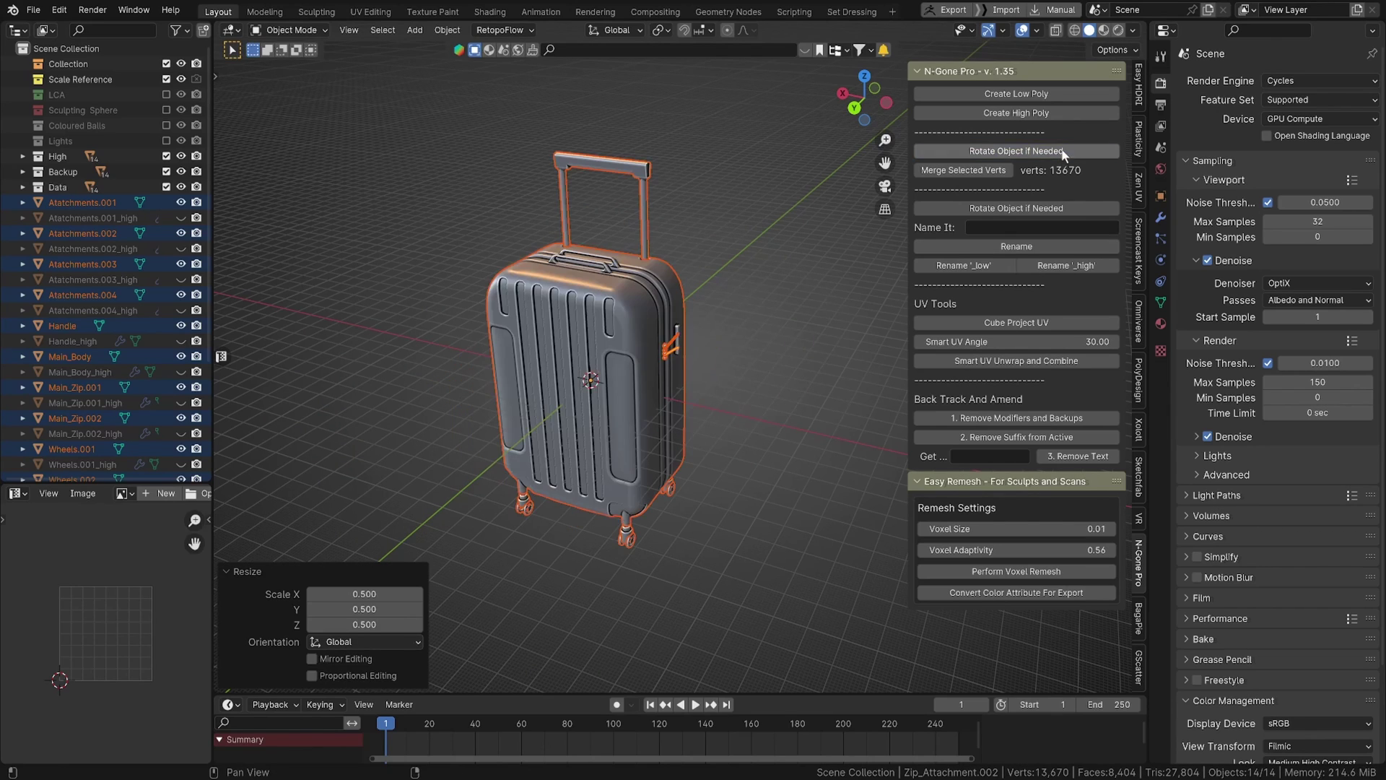
Try revealing all hidden objects, and undo that together with the upright rotation.
middle_click_drag(777, 388, 587, 380)
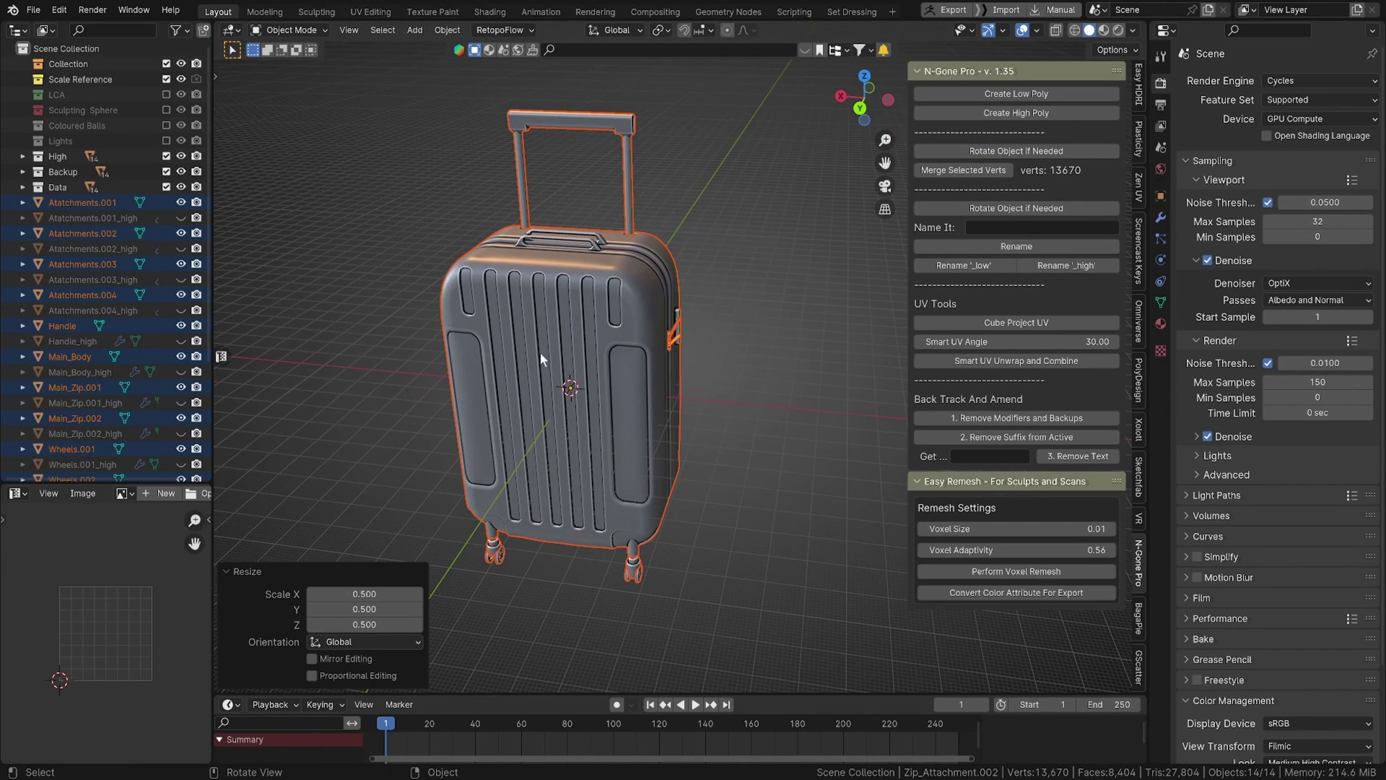
key("alt+h")
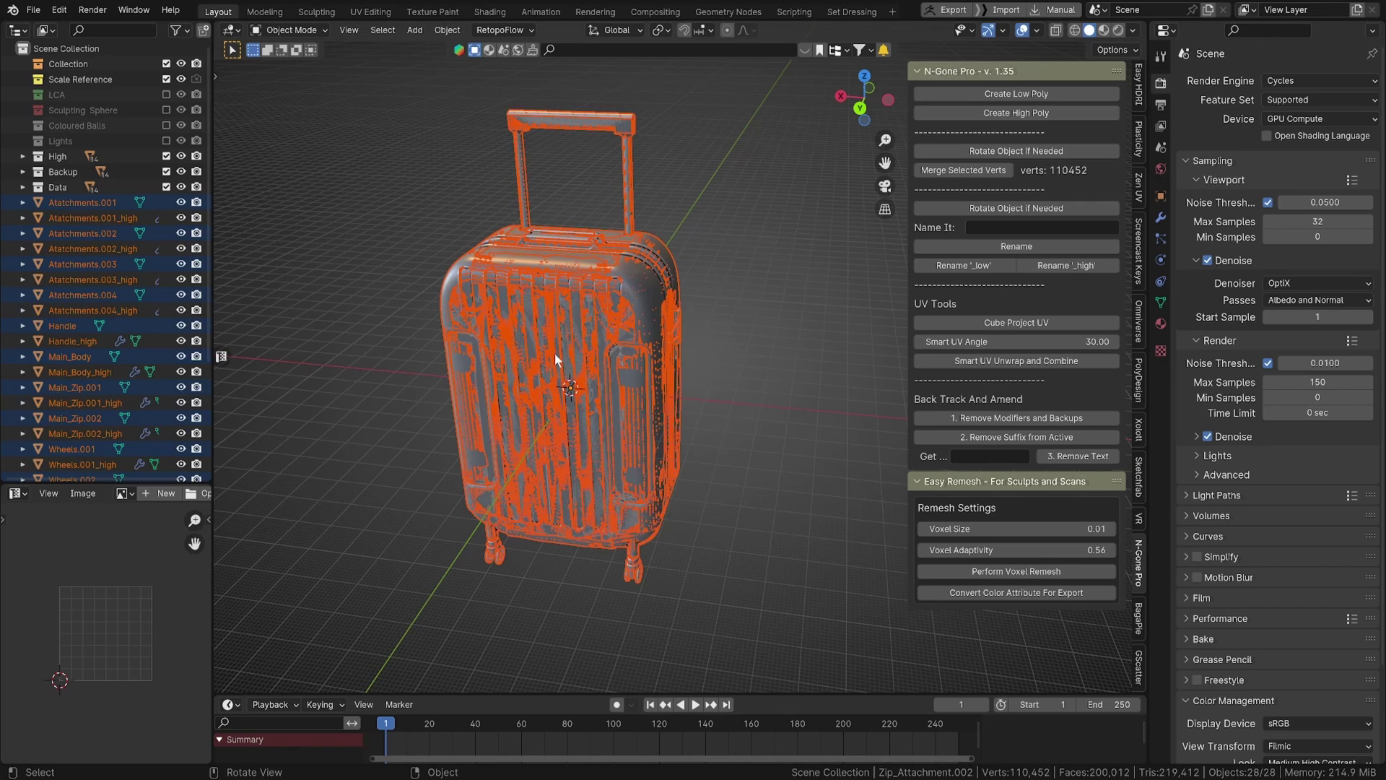
key("ctrl+z")
key("ctrl+z")
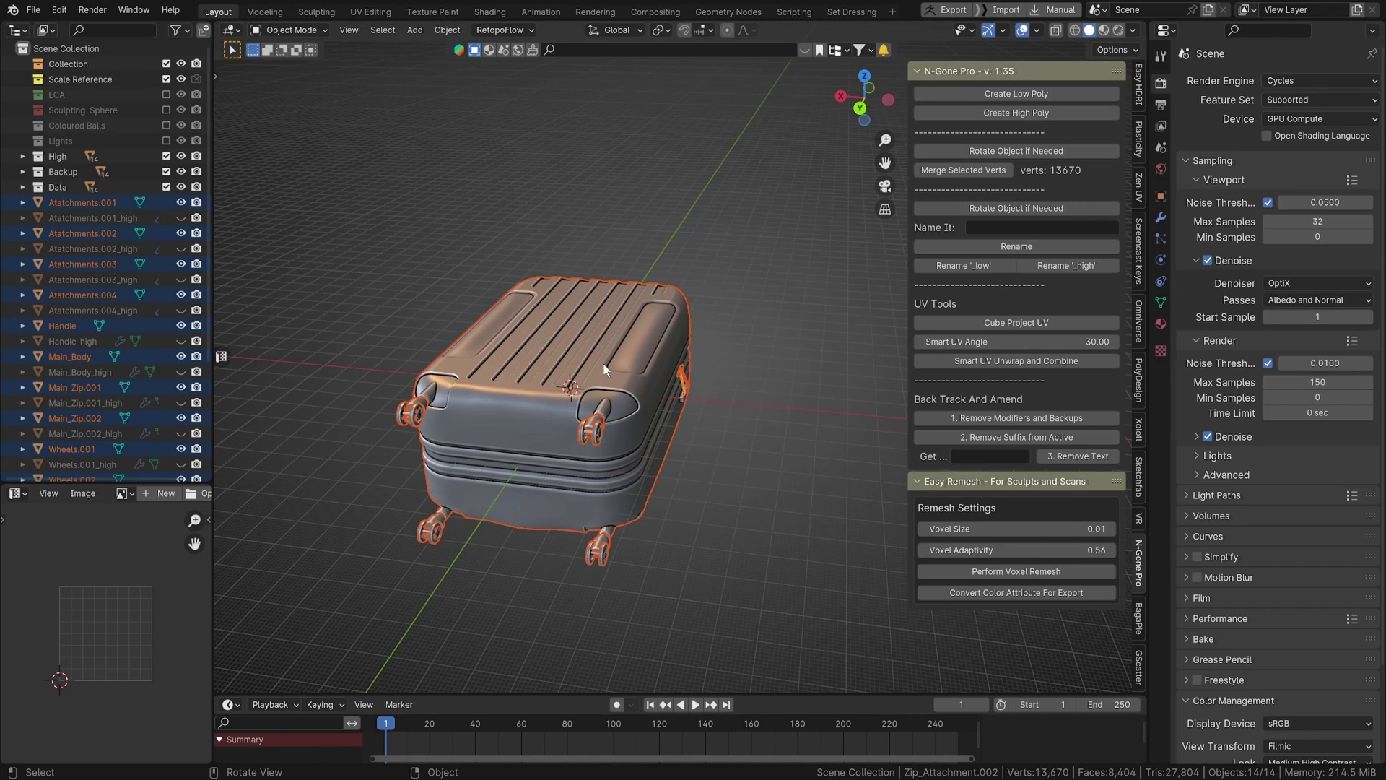
Rotate the half-scale low-poly suitcase upright again with N-Gone Pro.
middle_click_drag(604, 364, 626, 359)
left_click(1003, 152)
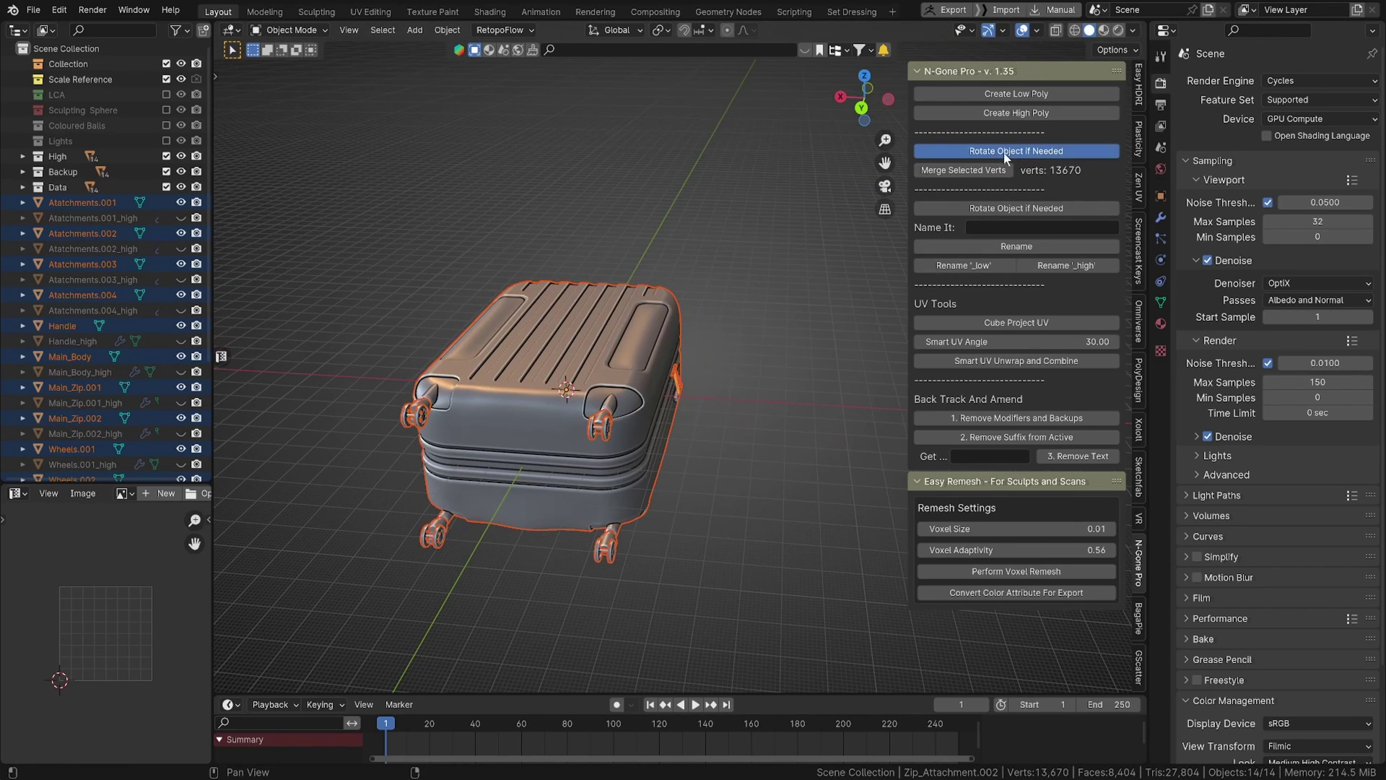
middle_click_drag(730, 267, 782, 411)
scroll(670, 300, "up", 2)
middle_click_drag(782, 411, 739, 413)
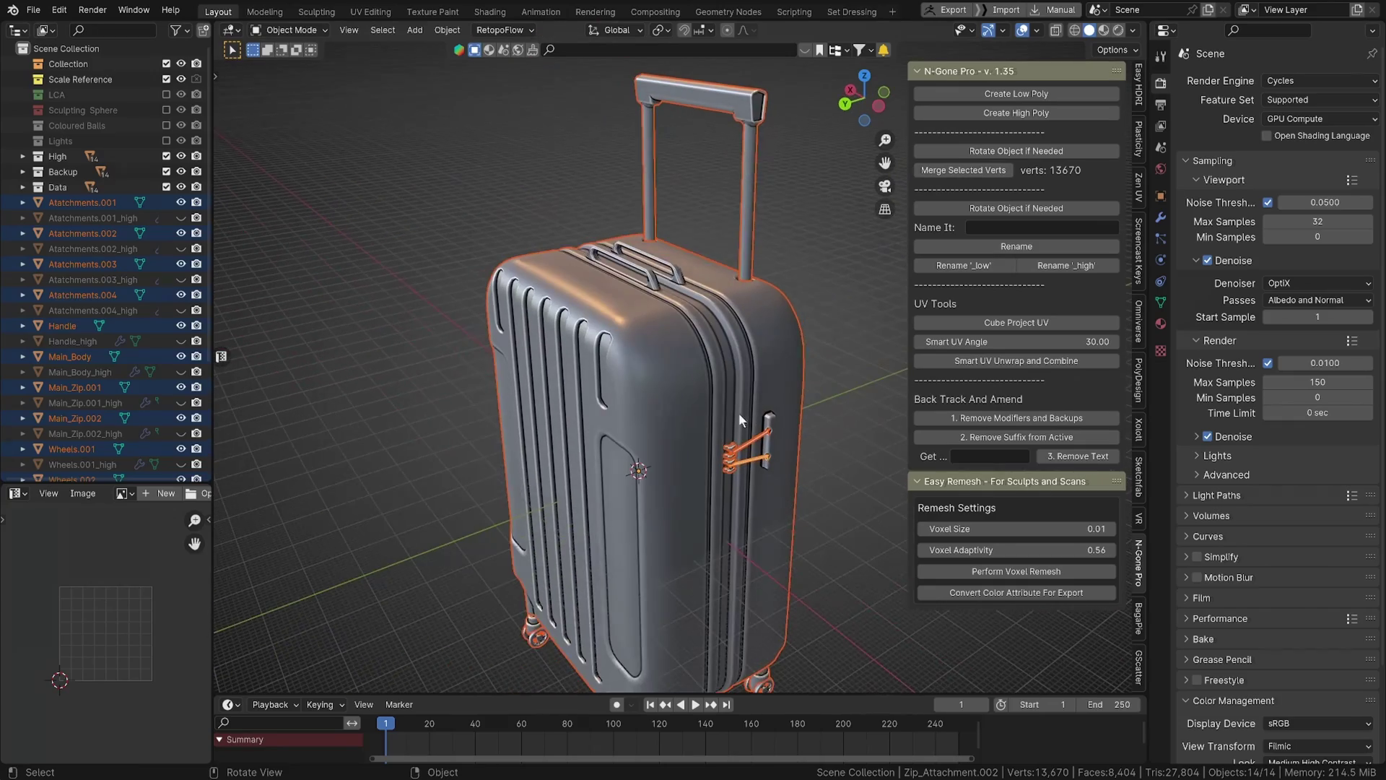
Select the low-poly main body and examine its surface around the zip attachments.
left_click(767, 368)
middle_click_drag(779, 311, 721, 280, "shift")
middle_click_drag(660, 353, 639, 359)
scroll(668, 355, "up", 4)
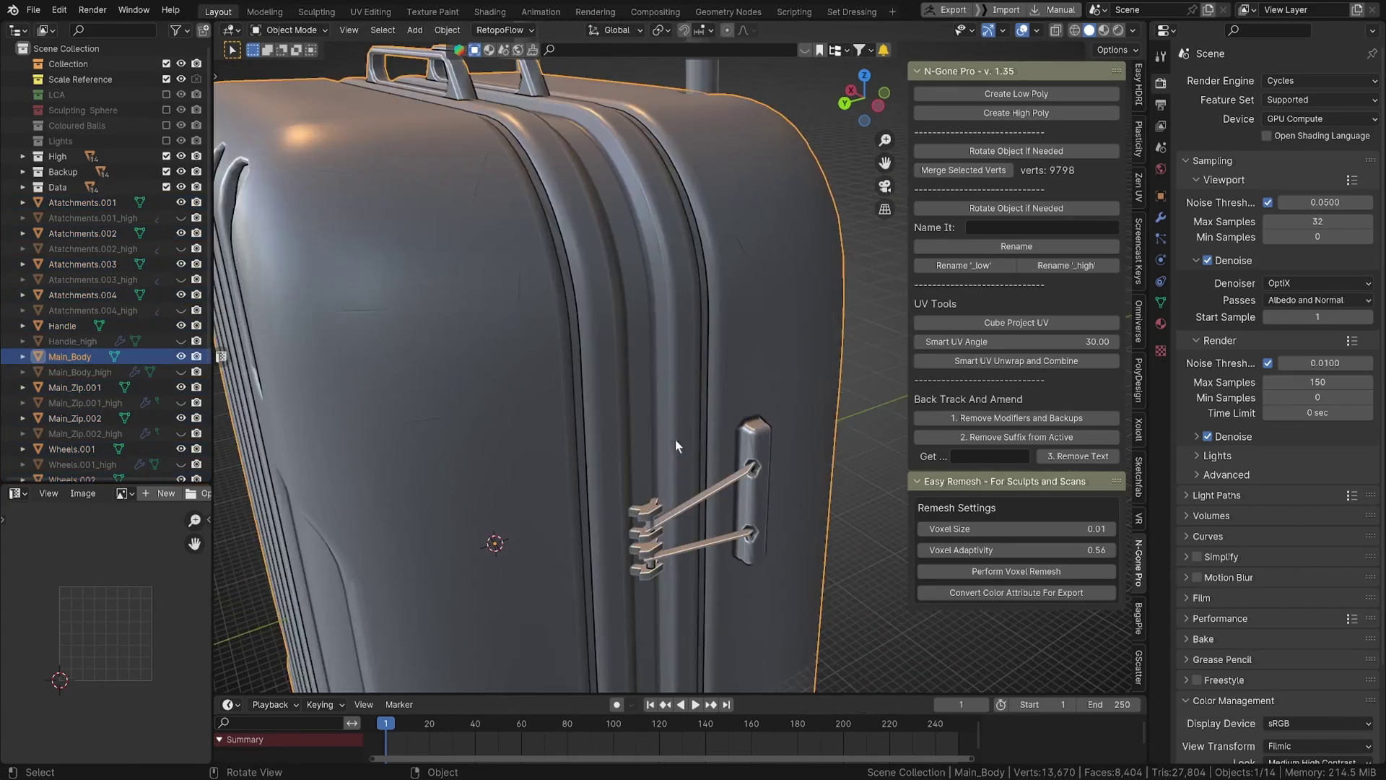
mouse_move(674, 439)
middle_mouse_down()
mouse_move(608, 407)
mouse_move(757, 435)
mouse_move(675, 431)
mouse_move(713, 448)
mouse_move(722, 423)
mouse_move(660, 422)
middle_mouse_up()
scroll(607, 407, "down", 3)
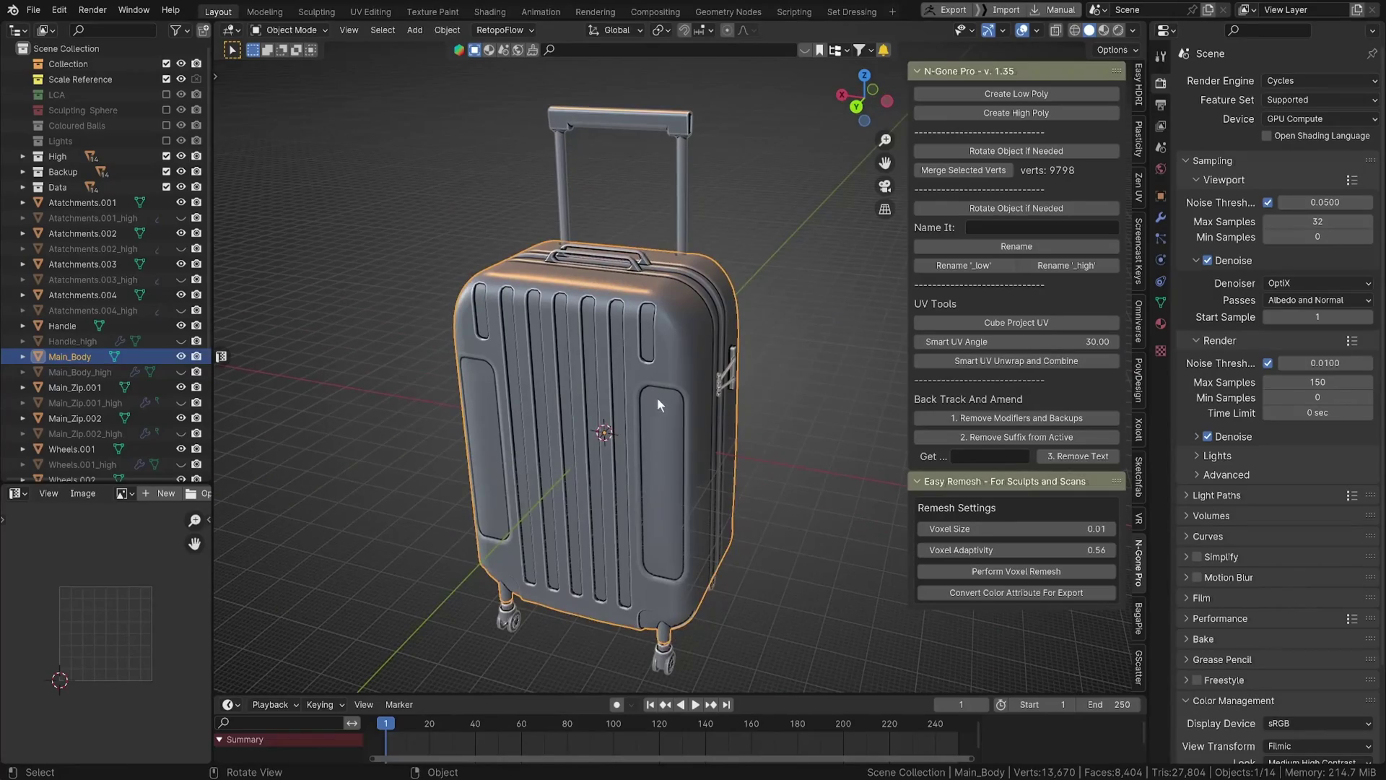
Inspect the main body's n-gon topology in Edit Mode around its front, side and underside, and return to Object Mode.
scroll(657, 397, "up", 2)
key("Tab")
scroll(668, 369, "up", 5)
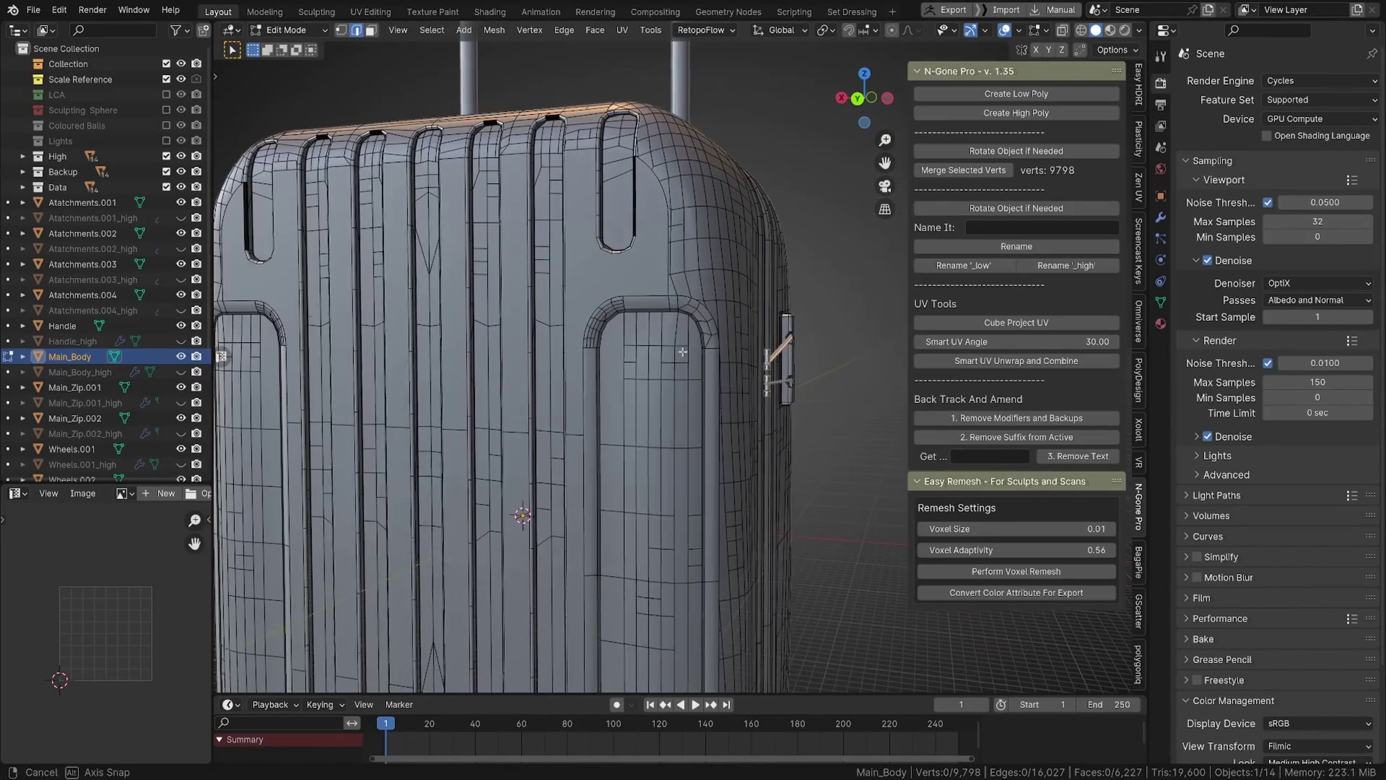
scroll(572, 475, "down", 4)
middle_click_drag(572, 476, 581, 339, "shift")
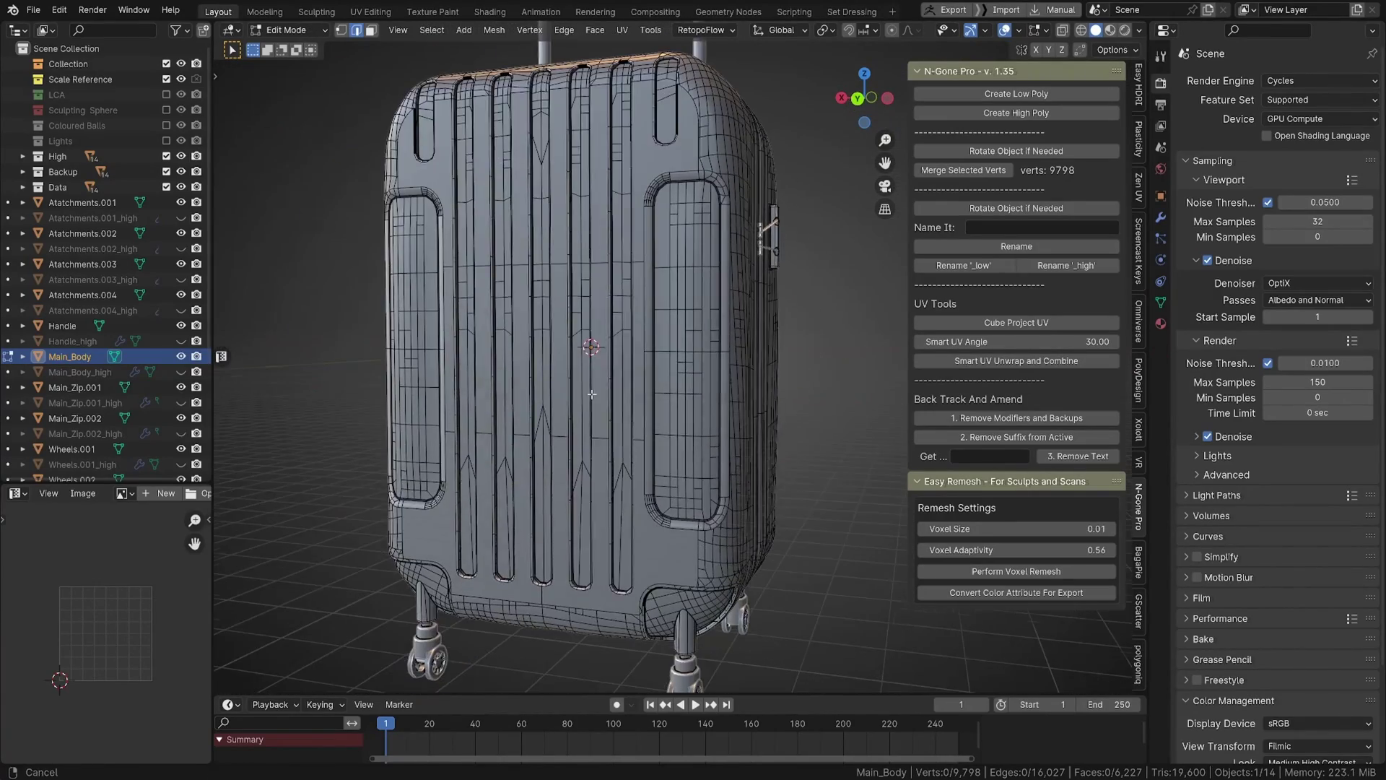
middle_click_drag(689, 625, 488, 560)
scroll(620, 556, "up", 3)
scroll(616, 504, "down", 5)
scroll(488, 560, "up", 4)
middle_click_drag(469, 683, 589, 528, "shift")
scroll(589, 527, "down", 4)
middle_click_drag(830, 541, 614, 581)
middle_click_drag(614, 582, 715, 524, "shift")
scroll(661, 615, "down", 3)
key("Tab")
Select every visible suitcase object and run Create Low Poly on the whole selection.
scroll(715, 525, "down", 3)
left_click_drag(537, 177, 875, 555)
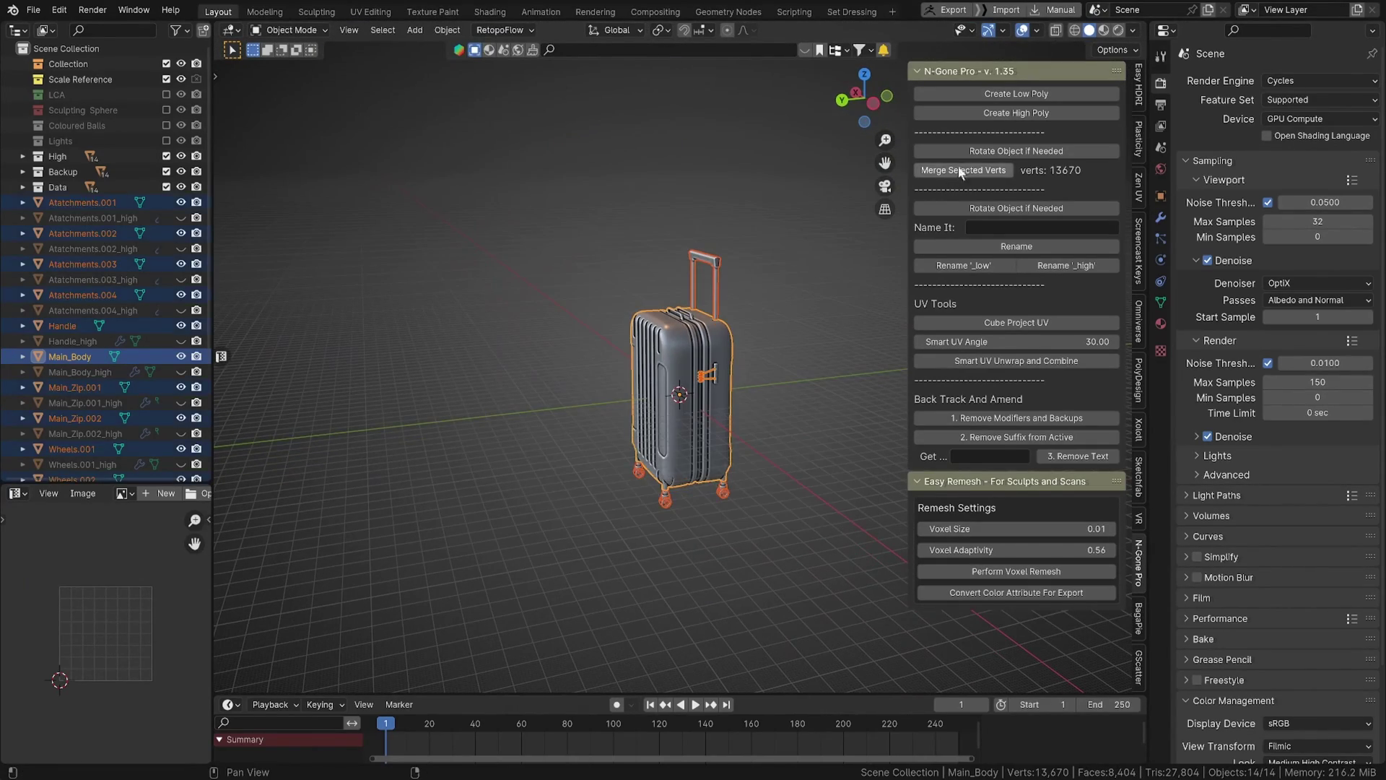
left_click(1016, 95)
middle_click_drag(475, 345, 808, 405)
scroll(774, 413, "up", 8)
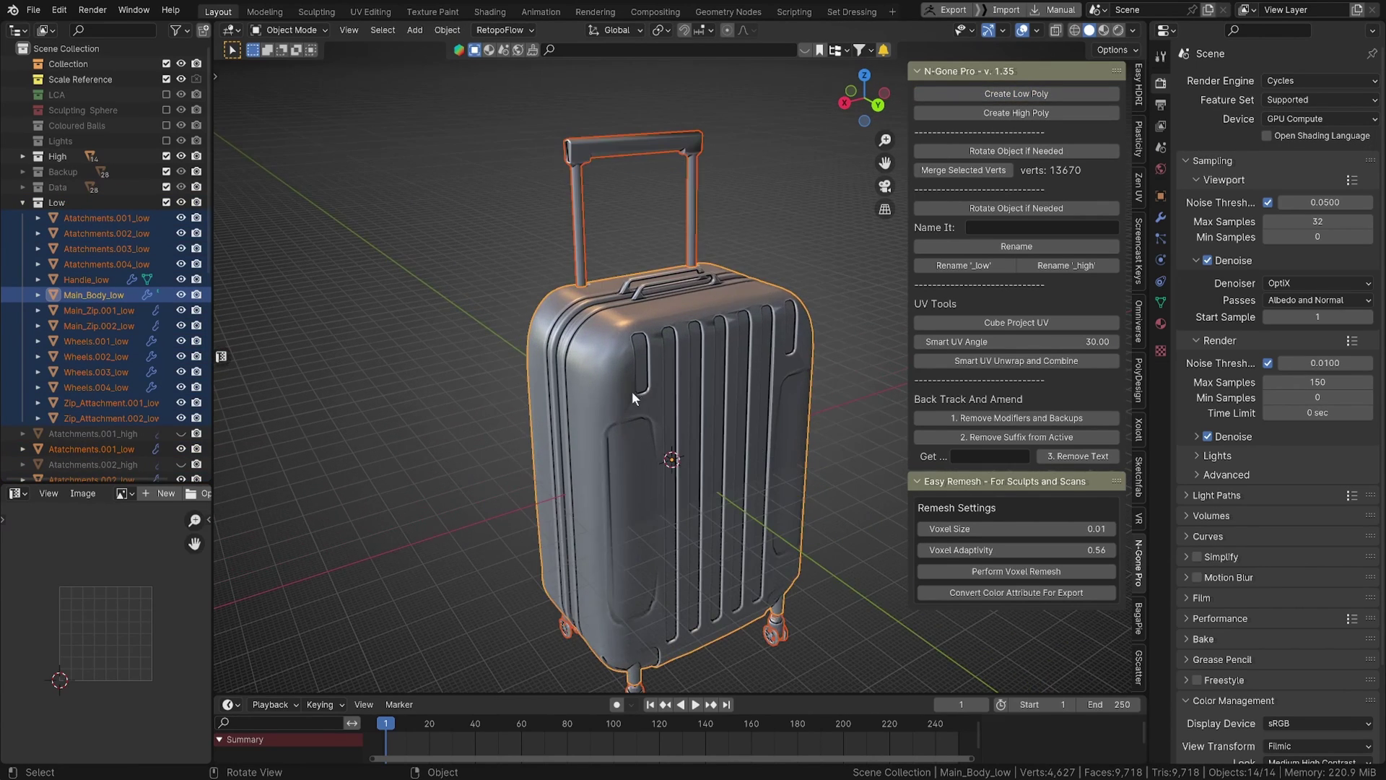
Select Main_Body_low and compare its upper corner with the viewport cavity shading disabled and enabled.
middle_click_drag(607, 396, 588, 410)
left_click(488, 343)
scroll(506, 382, "up", 6)
middle_click_drag(505, 390, 531, 419, "shift")
scroll(530, 433, "down", 7)
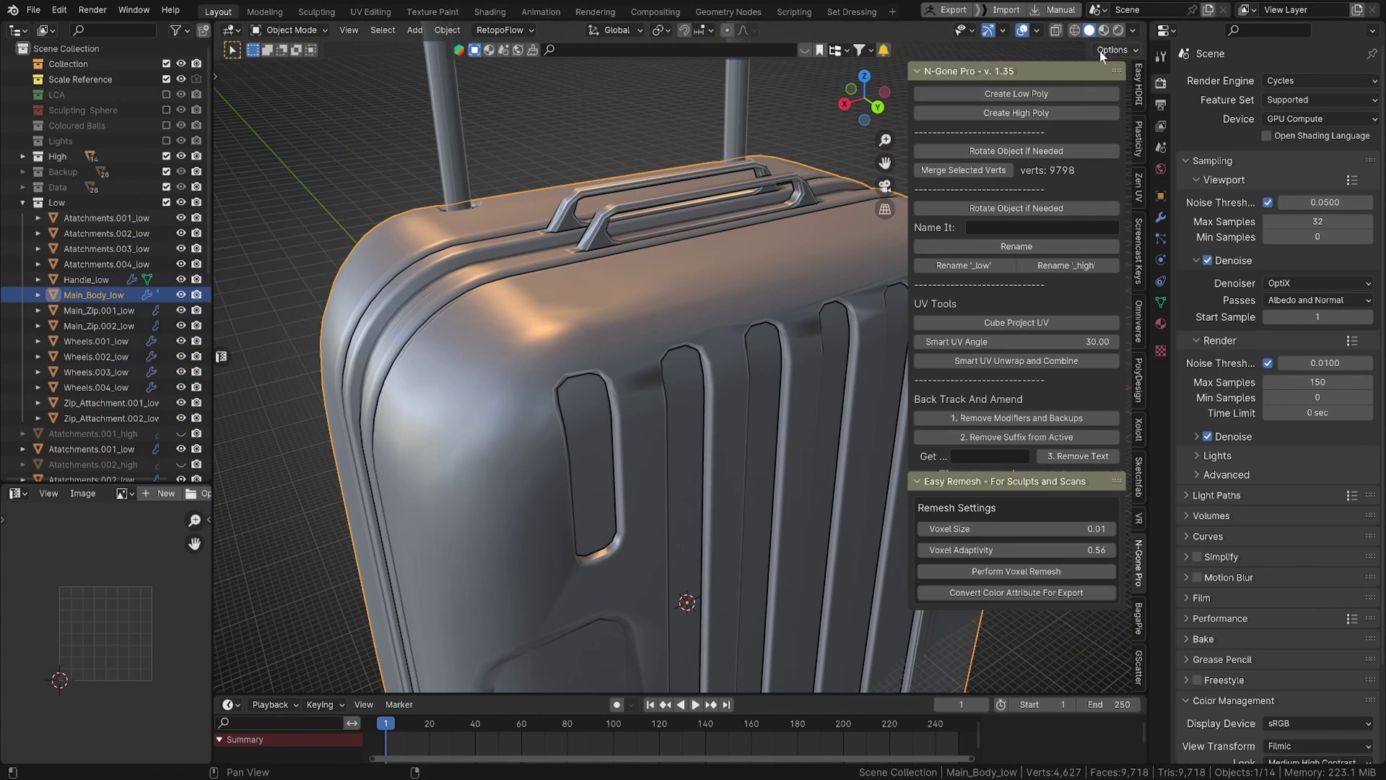
left_click(1134, 32)
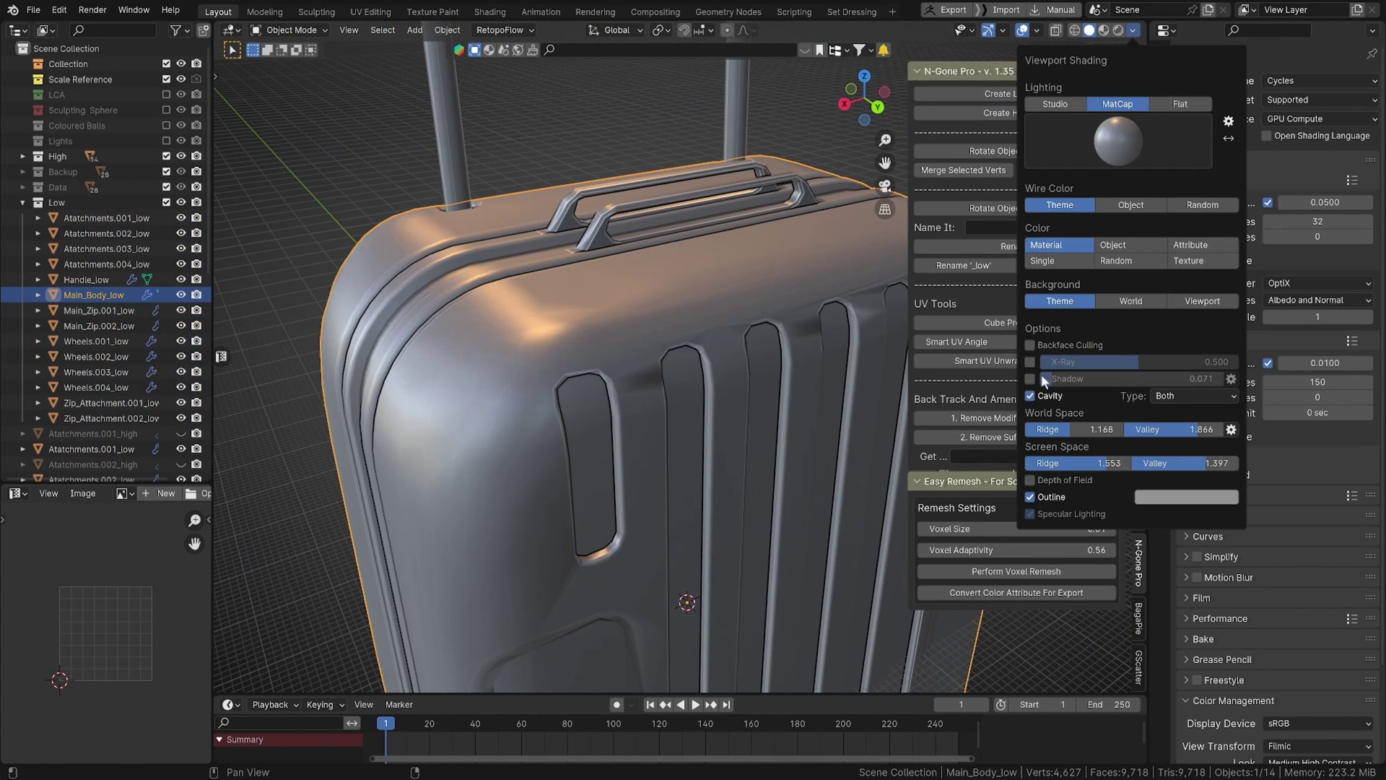
left_click(1030, 396)
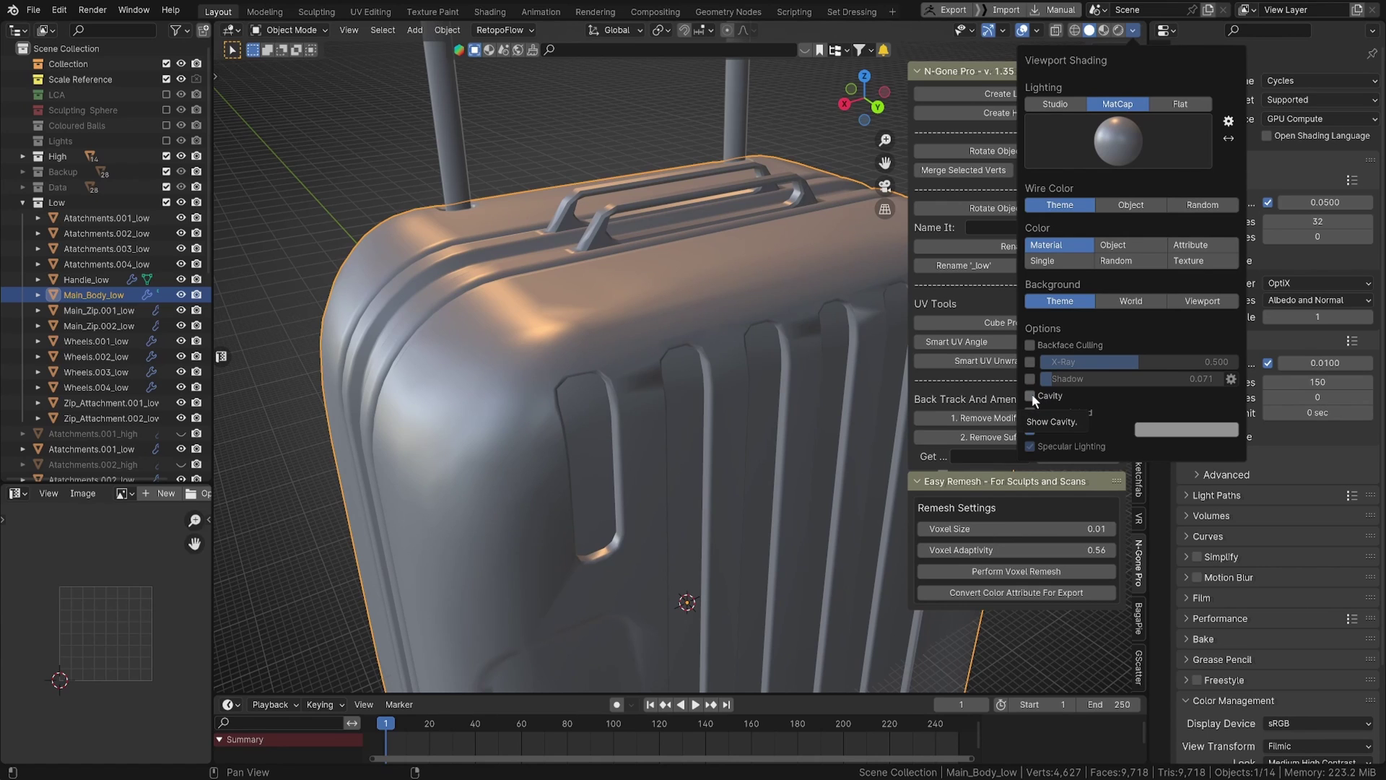
left_click(1030, 396)
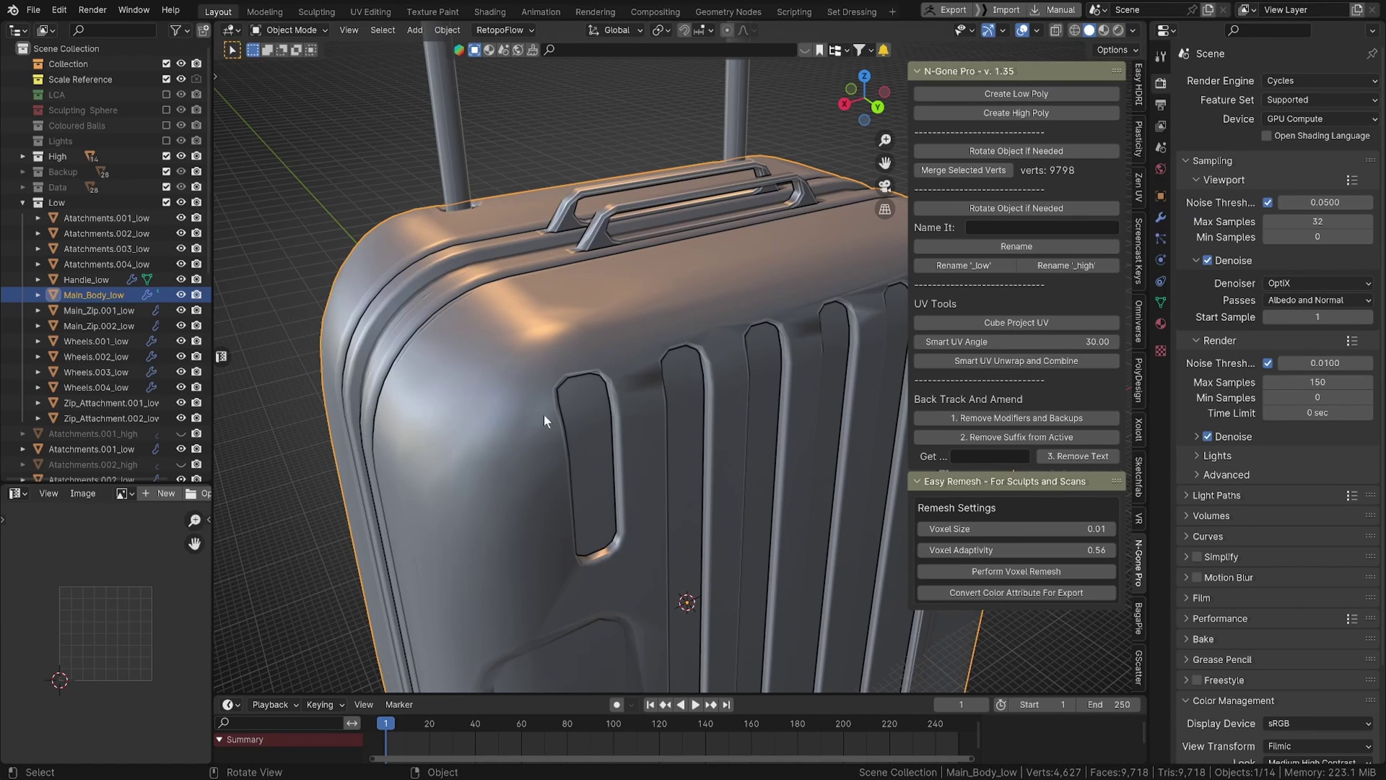
Check the low-poly suitcase in Wireframe shading and return to Solid shading.
mouse_move(544, 415)
middle_mouse_down()
mouse_move(557, 424)
mouse_move(570, 370)
mouse_move(627, 355)
mouse_move(553, 341)
mouse_move(445, 358)
mouse_move(572, 341)
mouse_move(397, 250)
mouse_move(459, 285)
middle_mouse_up()
scroll(608, 352, "down", 7)
key("z")
left_click(553, 378)
key("z")
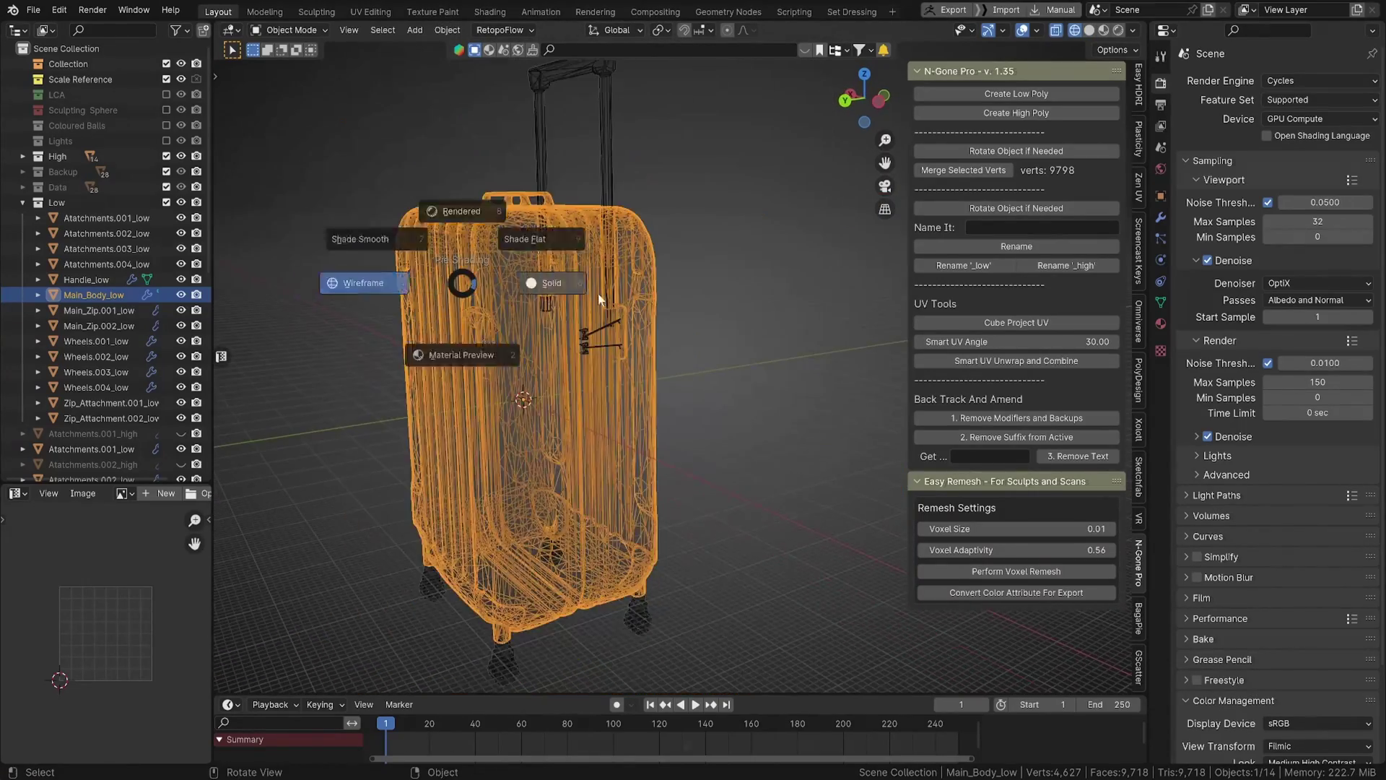
left_click(598, 293)
middle_click_drag(696, 297, 809, 363)
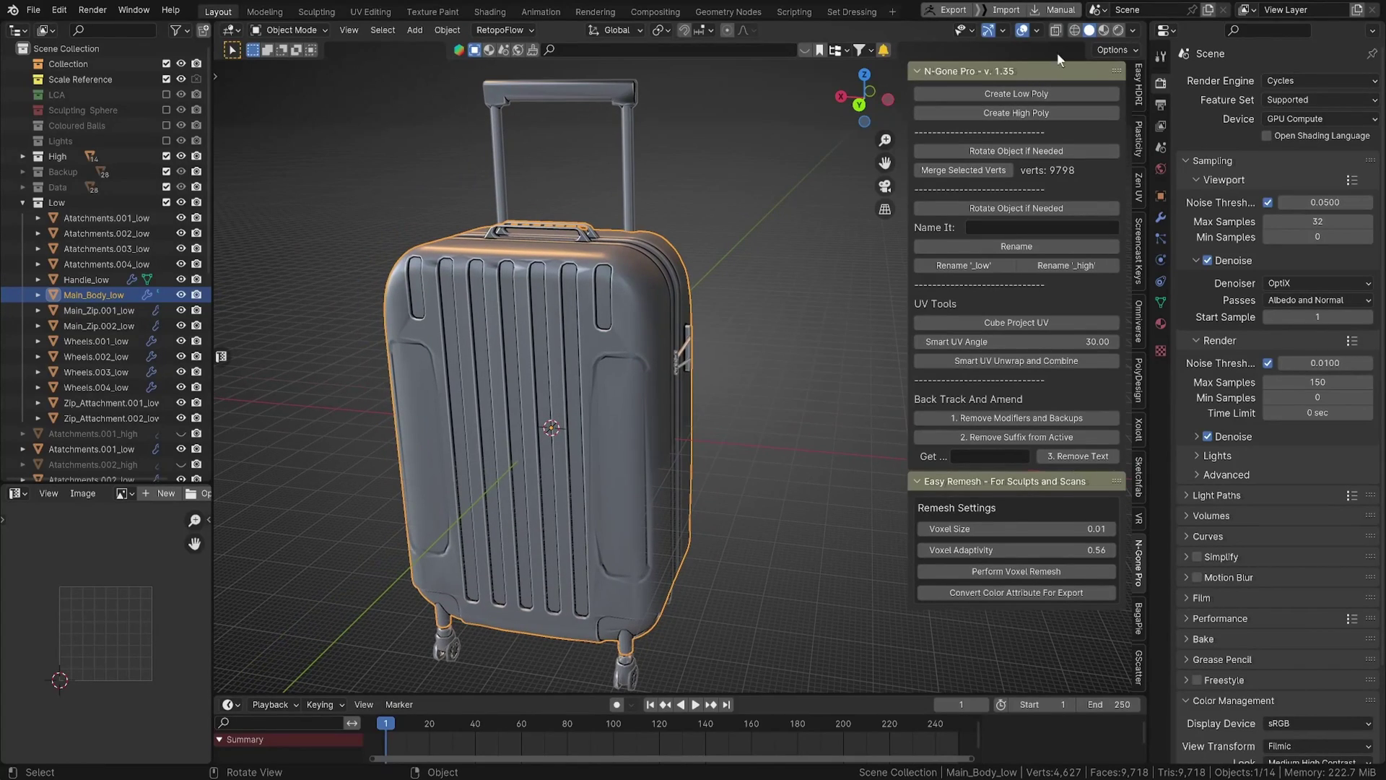
Enable the wireframe overlay on the solid suitcase and examine the low-poly main body's triangulation.
left_click(1131, 31)
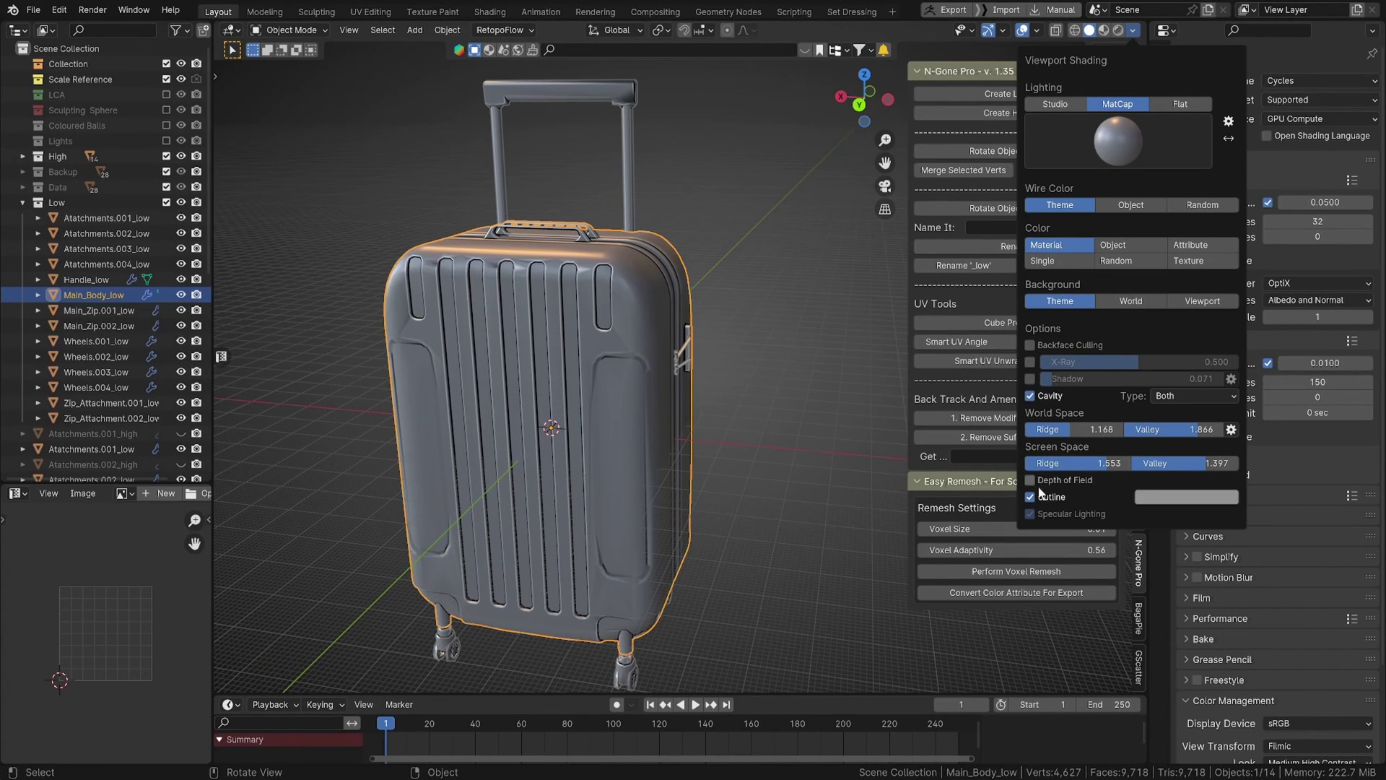
left_click(1034, 31)
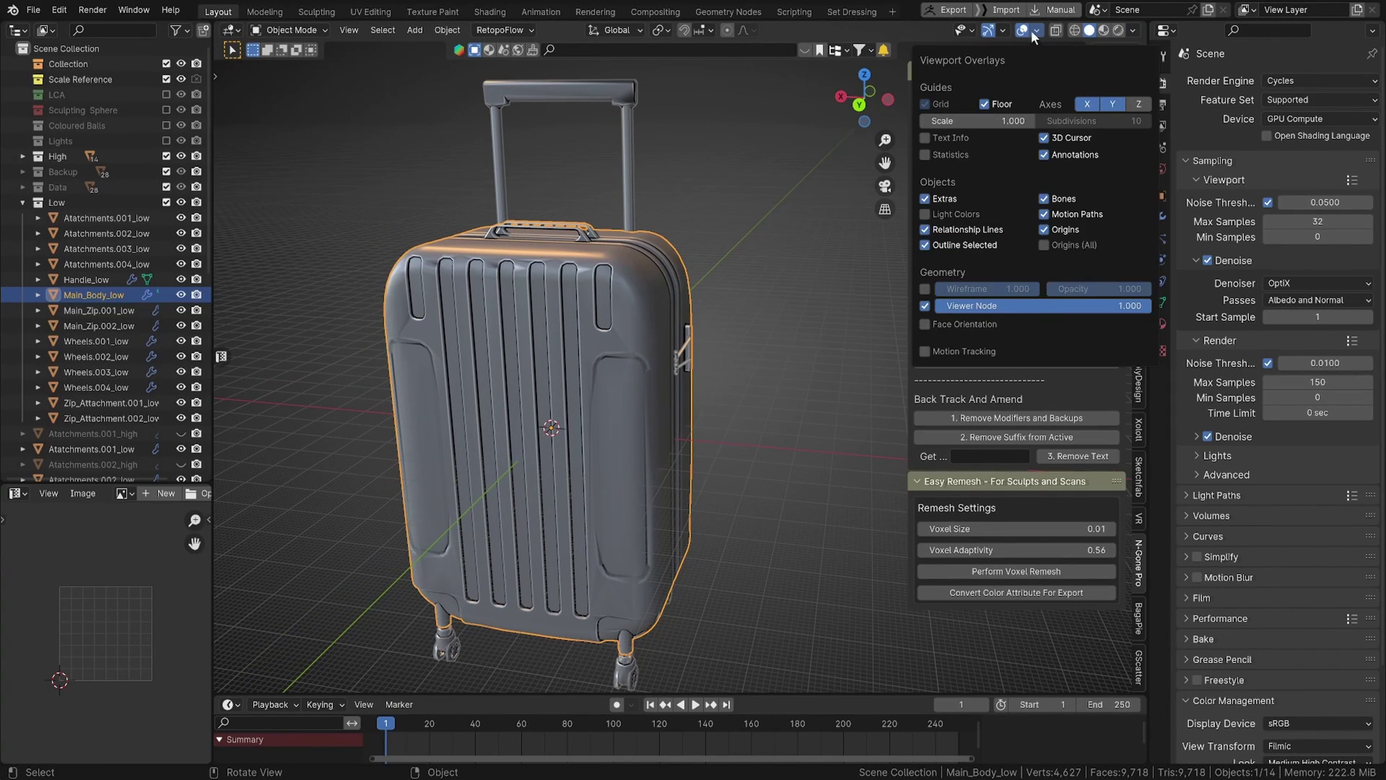
left_click(924, 289)
middle_click_drag(620, 340, 613, 406)
left_click(690, 309)
scroll(720, 322, "up", 1)
scroll(599, 385, "up", 1)
scroll(591, 366, "down", 2)
left_click(634, 361)
scroll(557, 296, "up", 4)
View the main body in Wireframe shading, restore Solid shading and disable the wireframe overlay.
key("z")
left_click(546, 391)
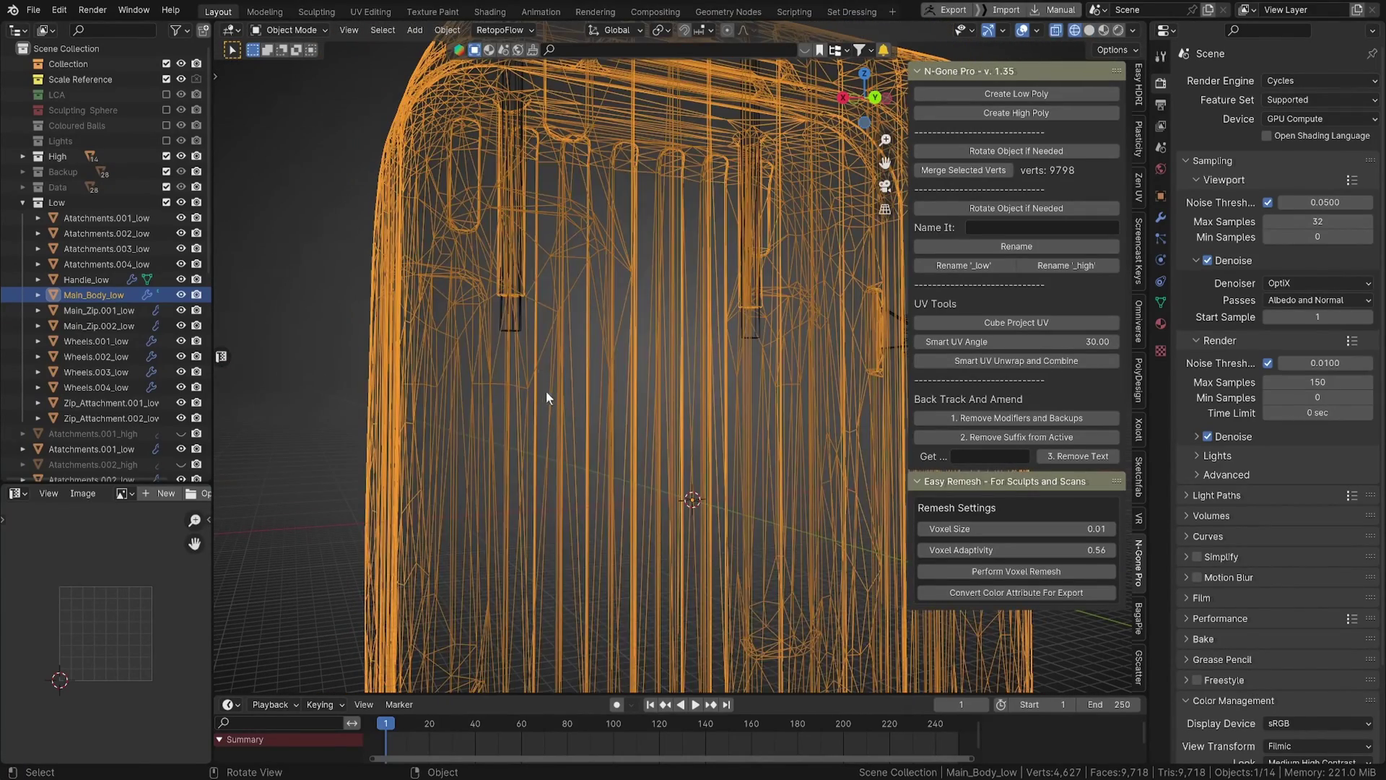
key("shift+z")
left_click(1037, 30)
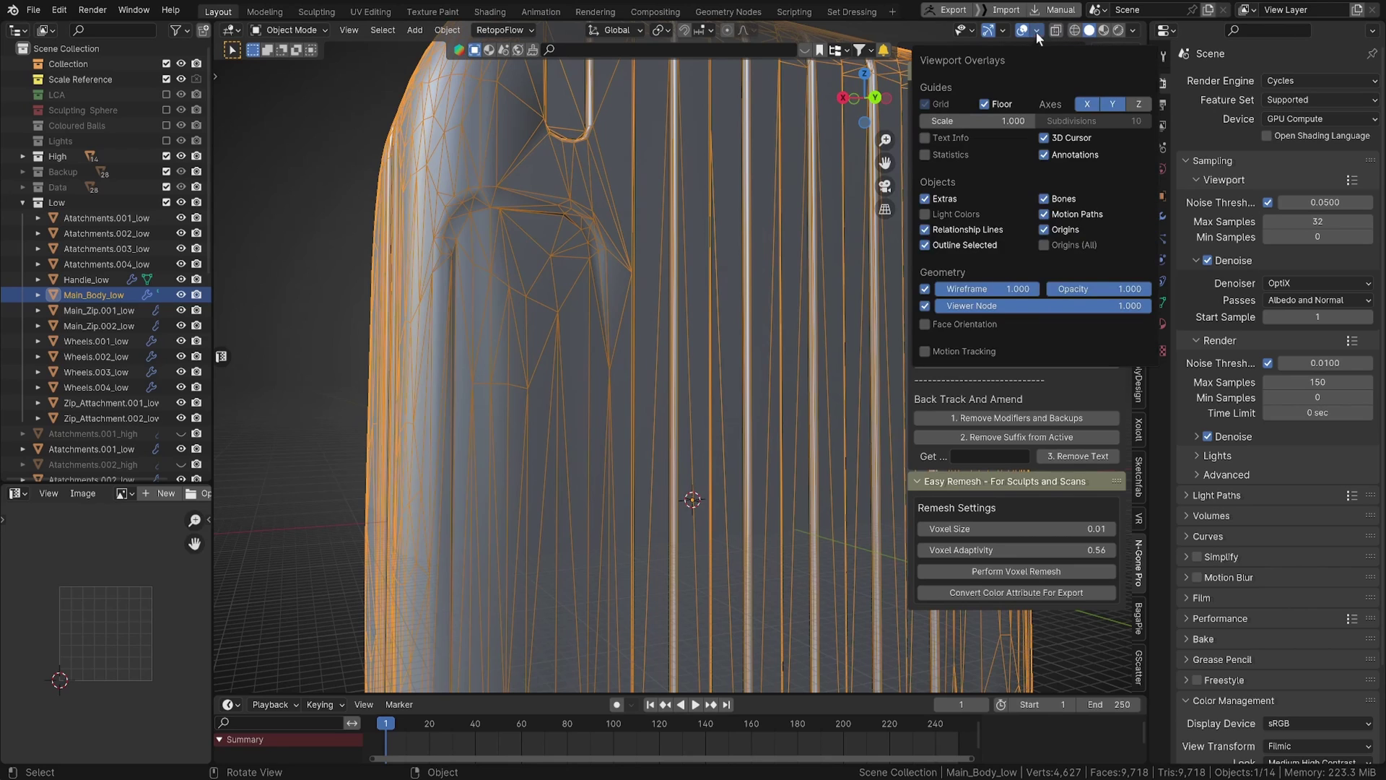
left_click(929, 303)
scroll(593, 398, "down", 4)
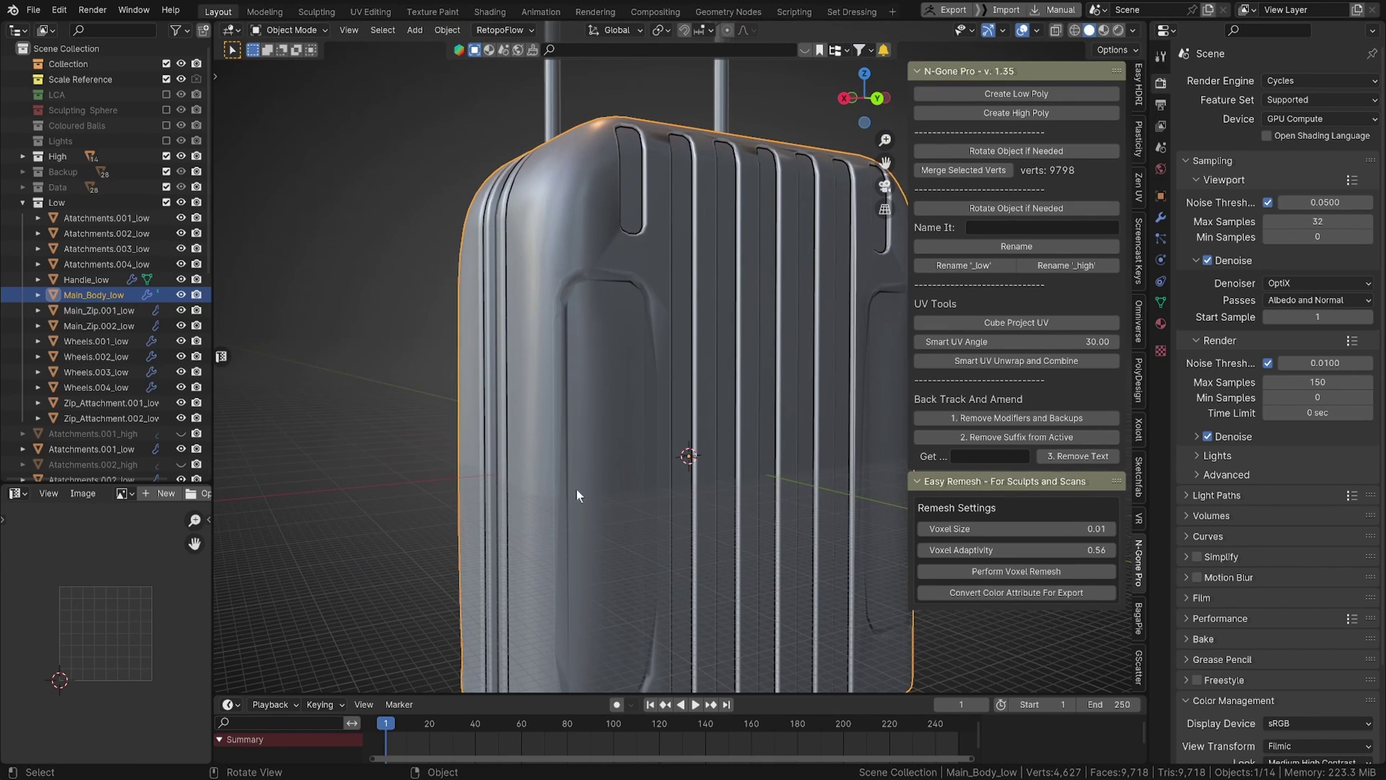
Select all four low-poly wheel attachments together with all four wheels.
scroll(576, 488, "down", 4)
middle_click_drag(576, 488, 629, 433)
scroll(630, 553, "up", 2)
middle_click_drag(629, 553, 581, 442, "shift")
left_click(565, 534)
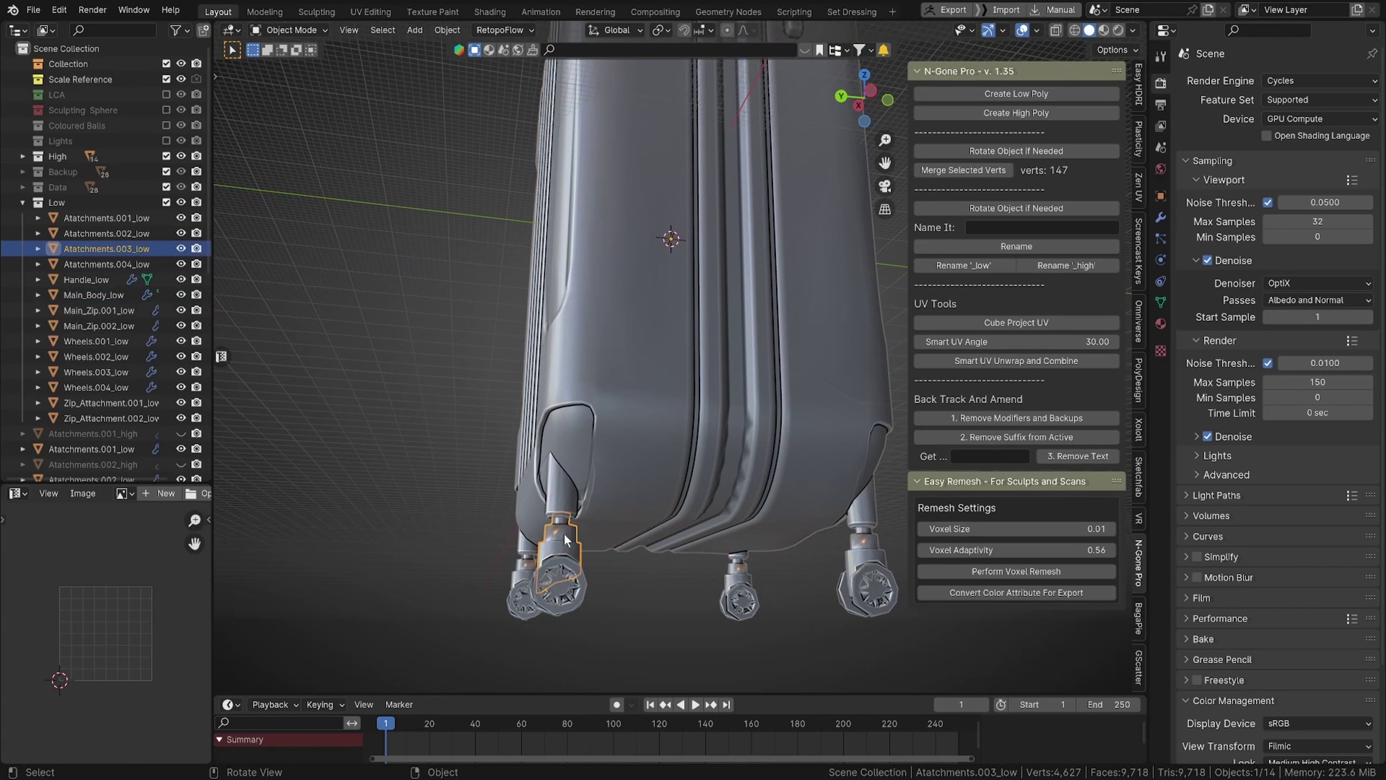
left_click(855, 543, "shift")
middle_click_drag(512, 588, 632, 622)
middle_click_drag(375, 623, 600, 576, "shift")
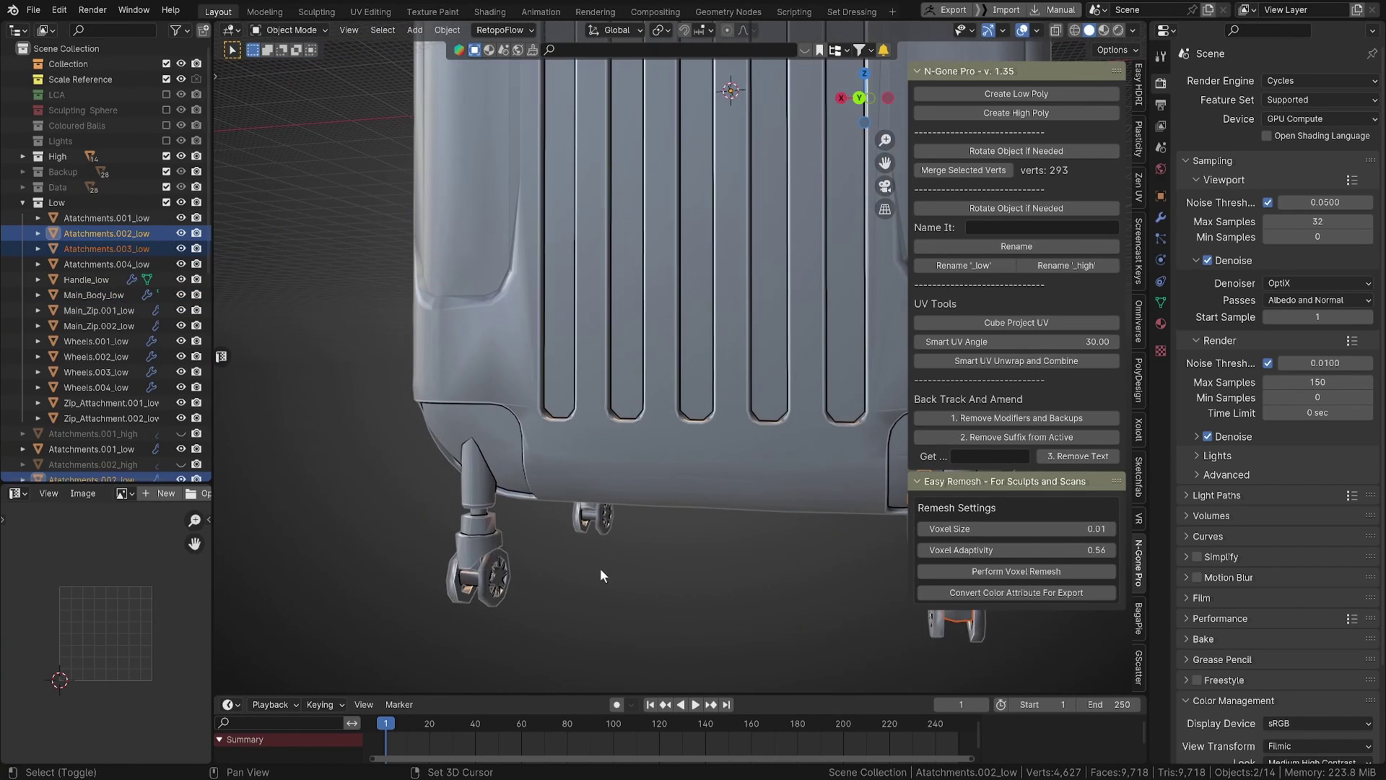
left_click(478, 534, "shift")
middle_click_drag(479, 535, 569, 533)
left_click(530, 518, "shift")
left_click(574, 536, "shift")
middle_click_drag(412, 597, 440, 592)
left_click(460, 556, "shift")
middle_click_drag(635, 566, 661, 565)
left_click(770, 565, "shift")
middle_click_drag(769, 565, 643, 626)
left_click(745, 536, "shift")
scroll(692, 625, "down", 2)
scroll(643, 627, "down", 5)
middle_click_drag(657, 289, 617, 436)
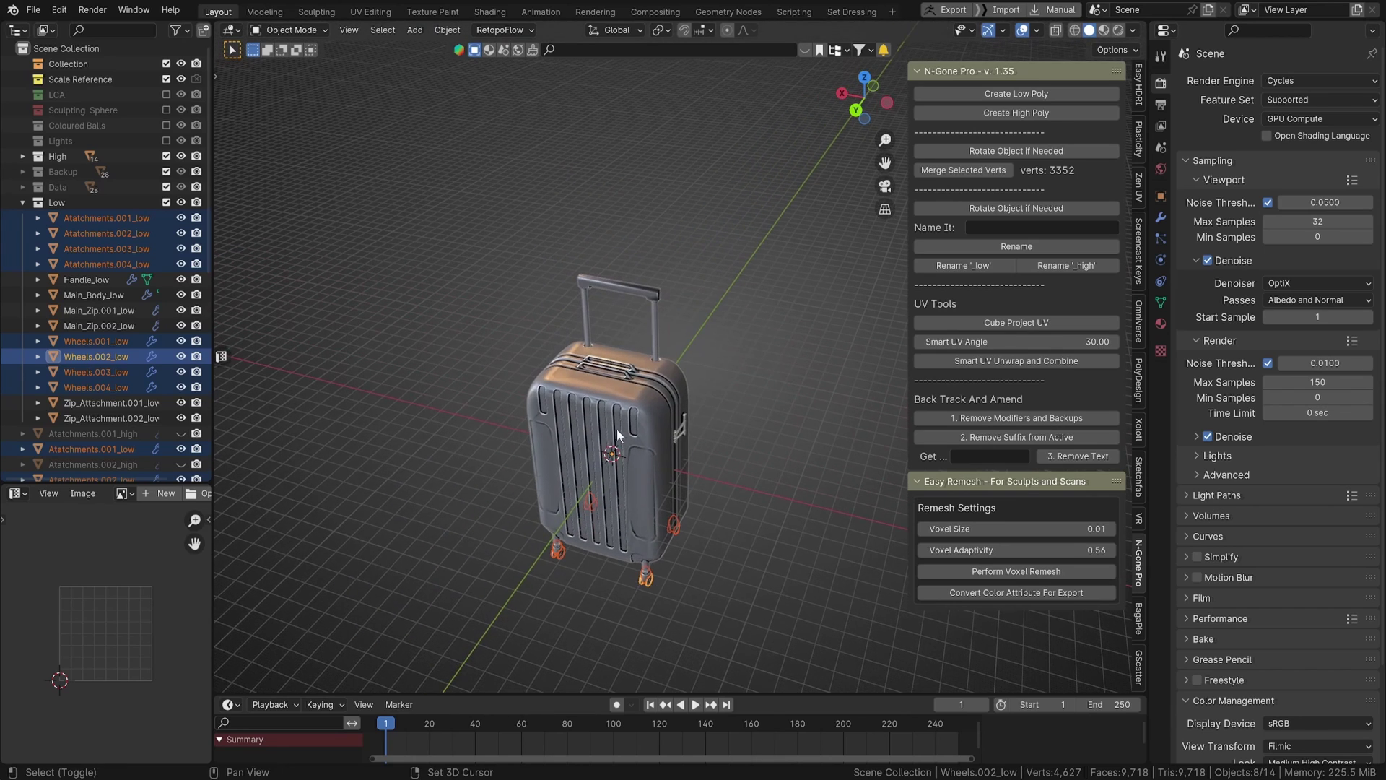
Add Handle_low, both Zip_Attachment objects and both Main_Zip objects to the low-poly selection.
left_click(654, 332, "shift")
scroll(655, 396, "up", 8)
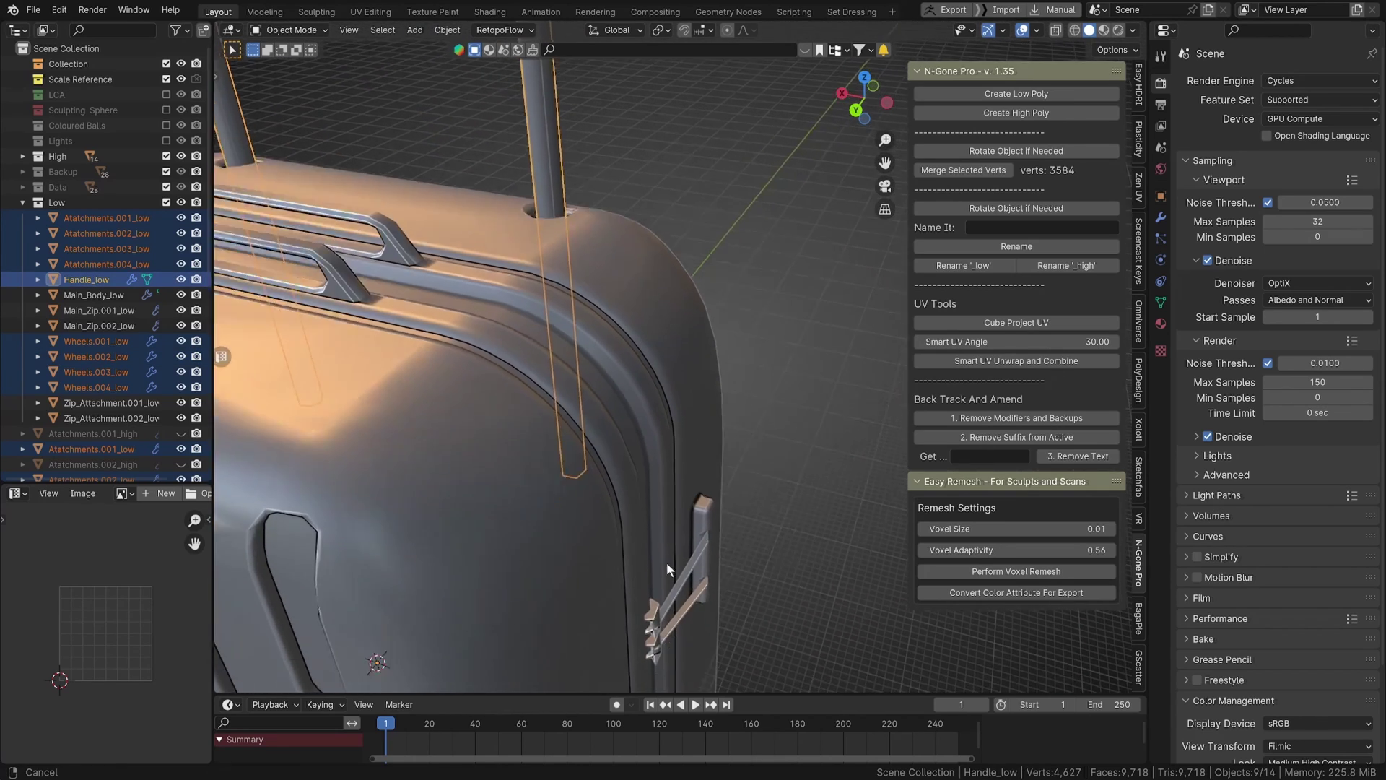
left_click(657, 387, "shift")
left_click(664, 417, "shift")
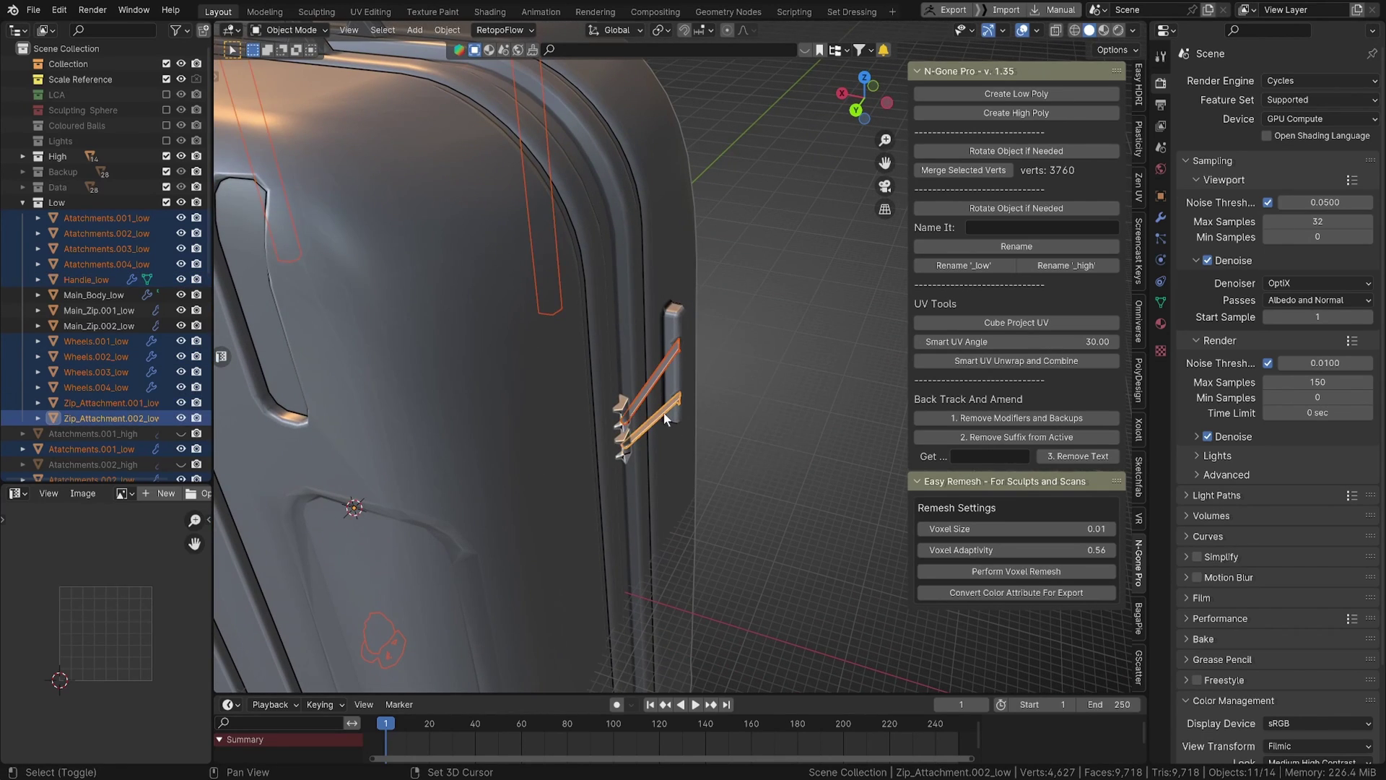
left_click(623, 411, "shift")
left_click(625, 442, "shift")
Run Smart UV Unwrap and Combine on the selected low-poly parts, leaving out the main body.
scroll(636, 497, "down", 6)
middle_click_drag(637, 497, 690, 457)
scroll(681, 476, "down", 3)
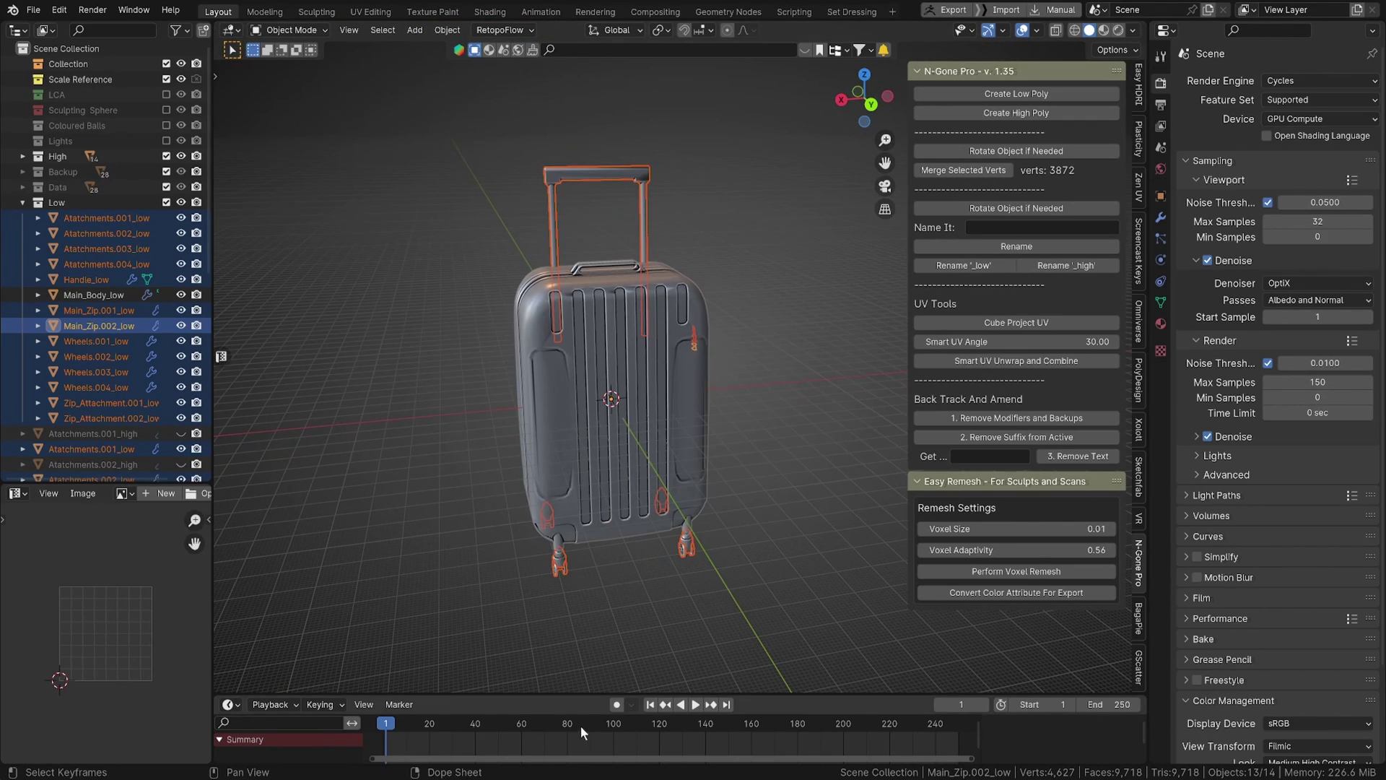
left_click(1029, 362)
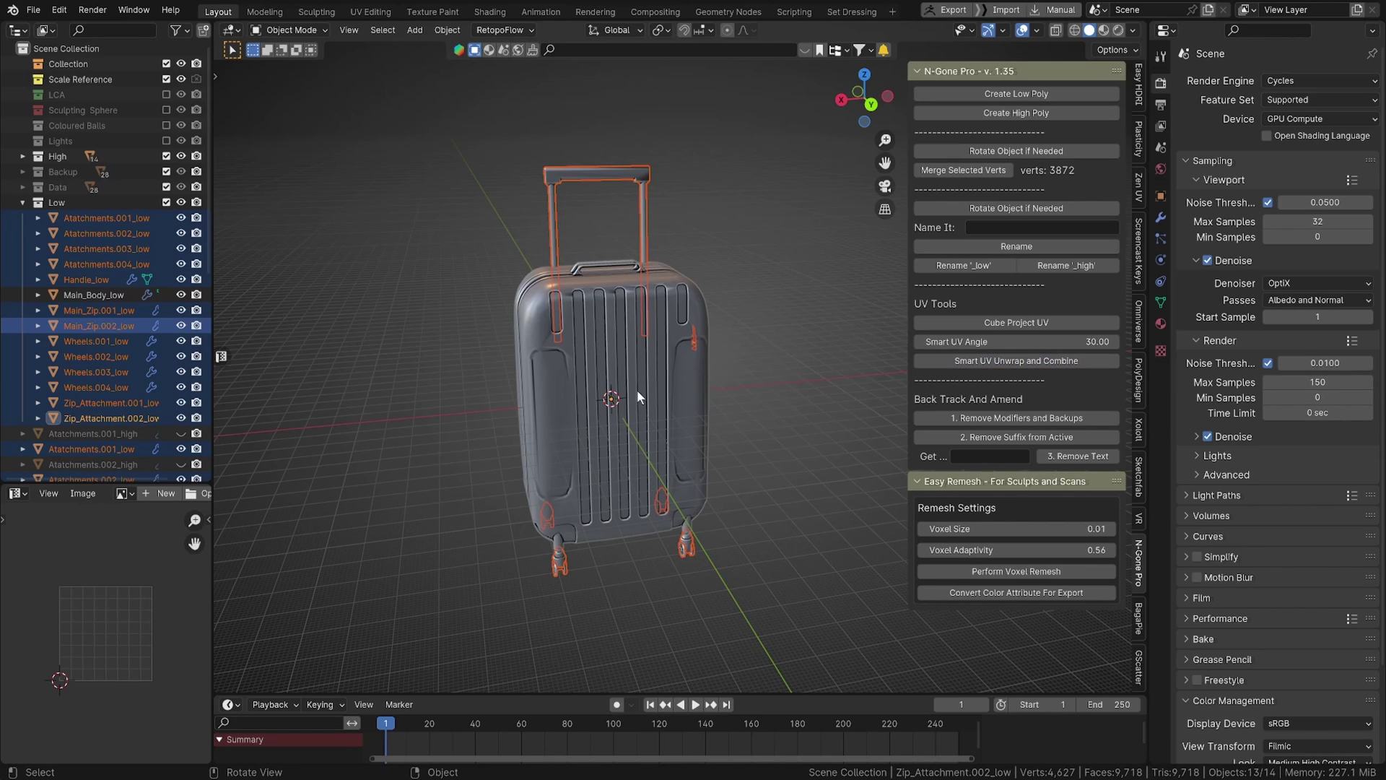
middle_click_drag(637, 395, 509, 399)
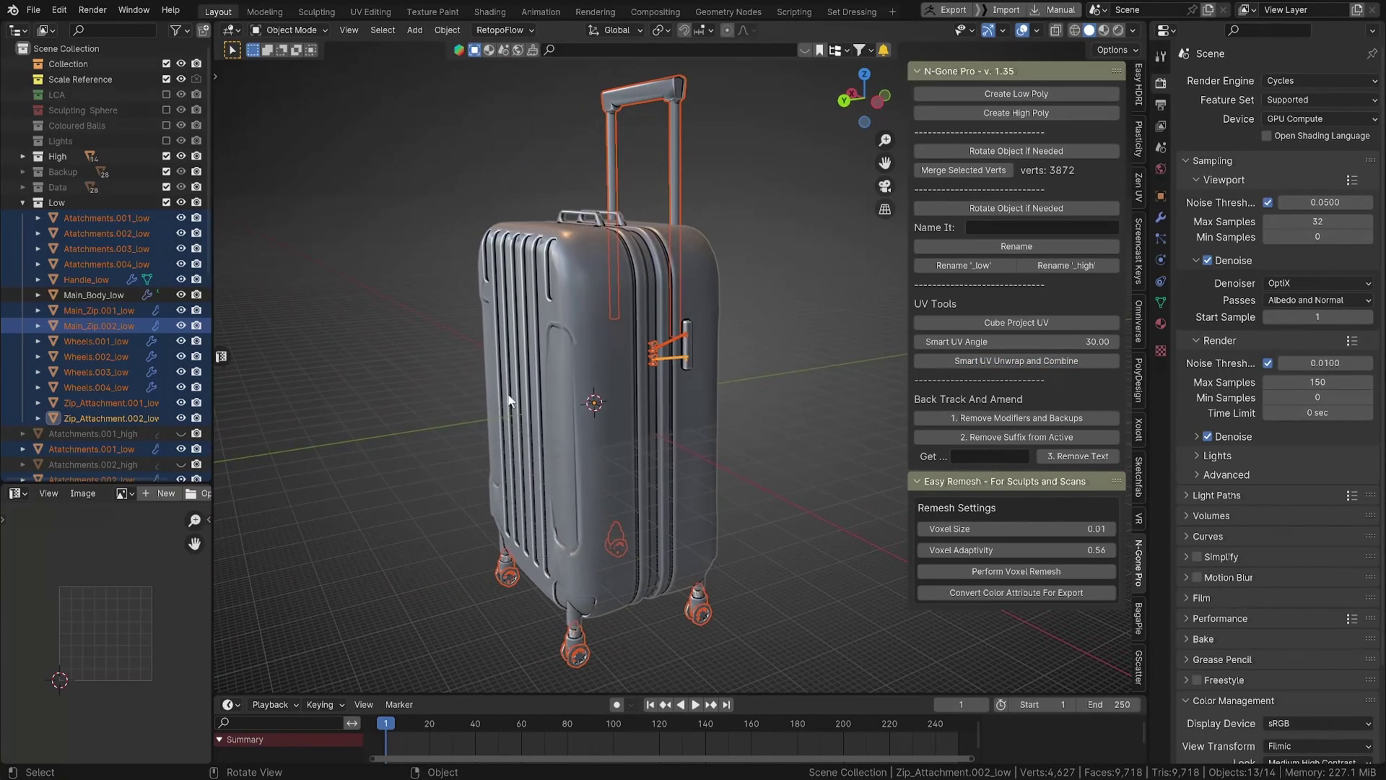
Bring up the UVPackmaster3 packing options in the image editor.
key("n")
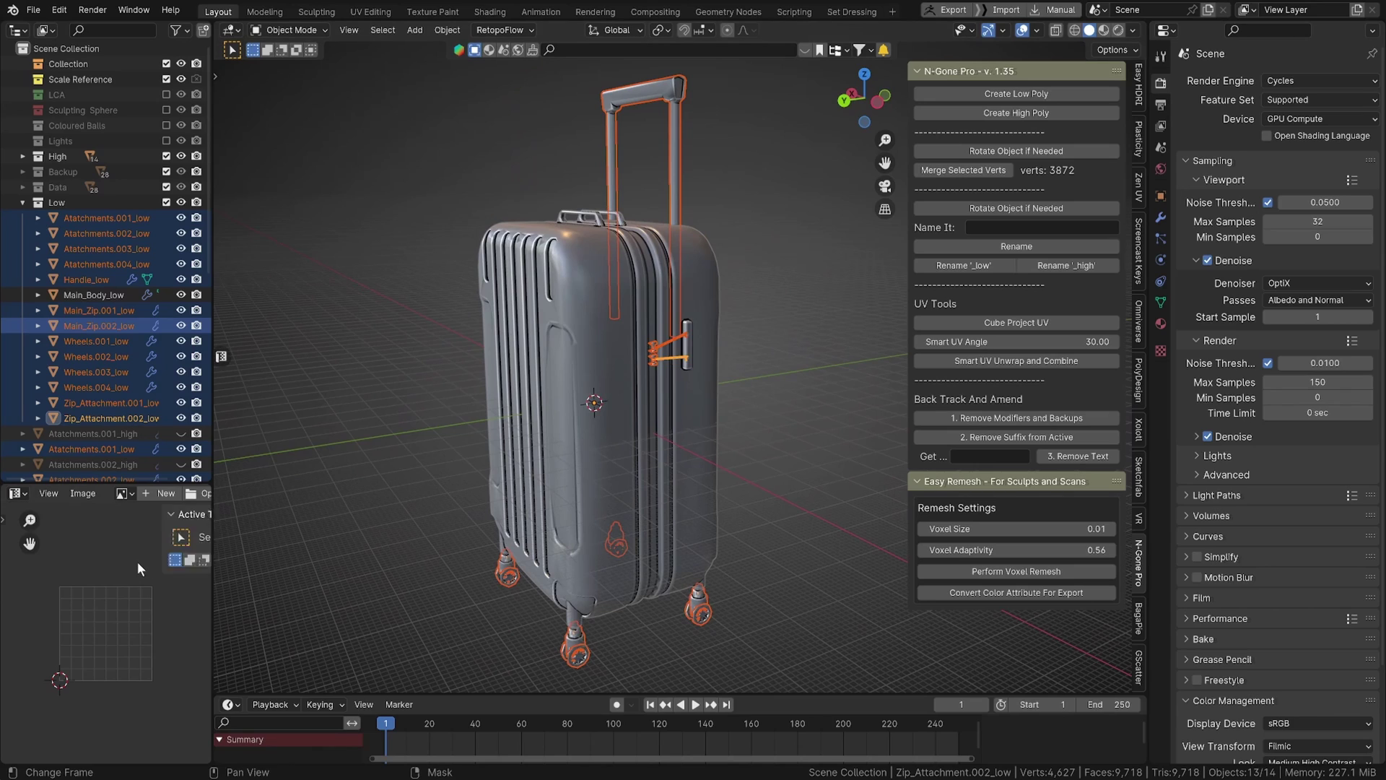
left_click(201, 661)
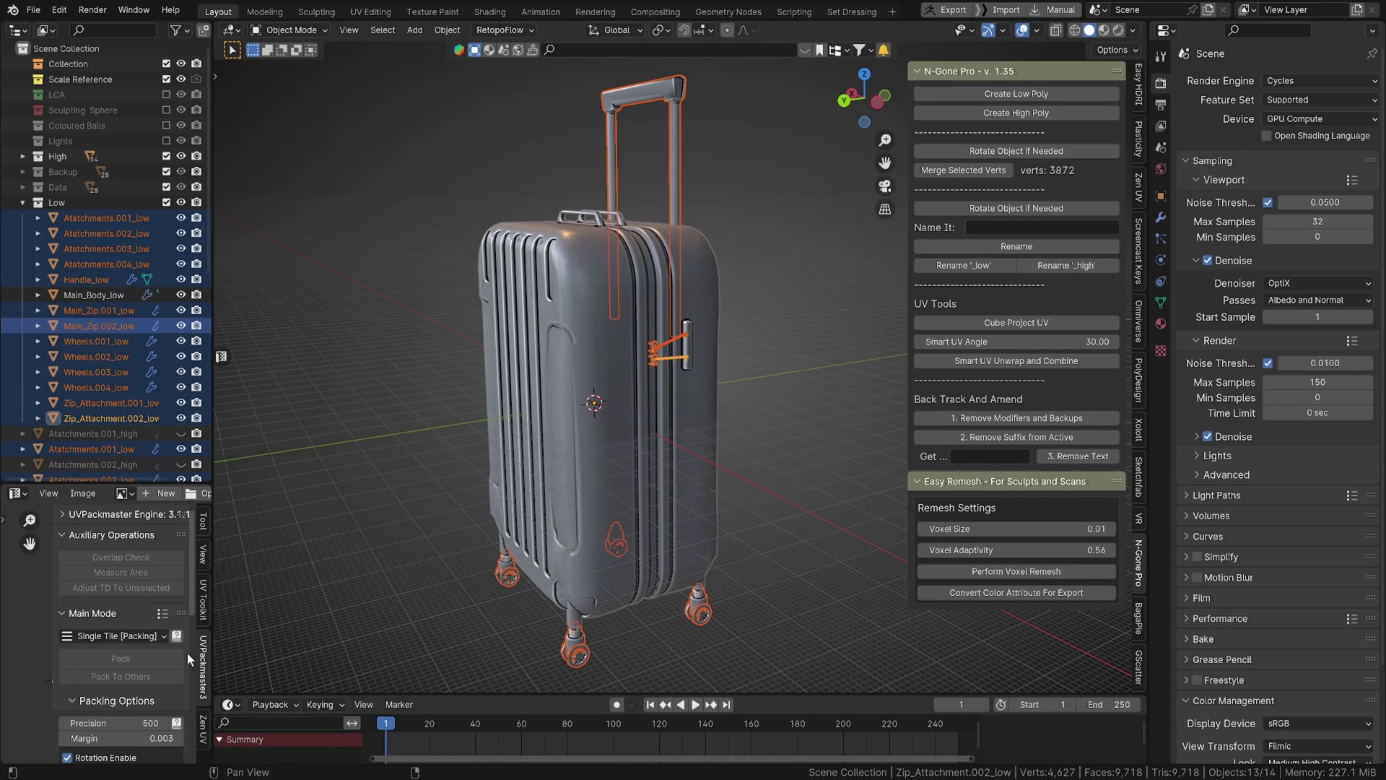
scroll(180, 649, "down", 3)
middle_click_drag(322, 596, 331, 604)
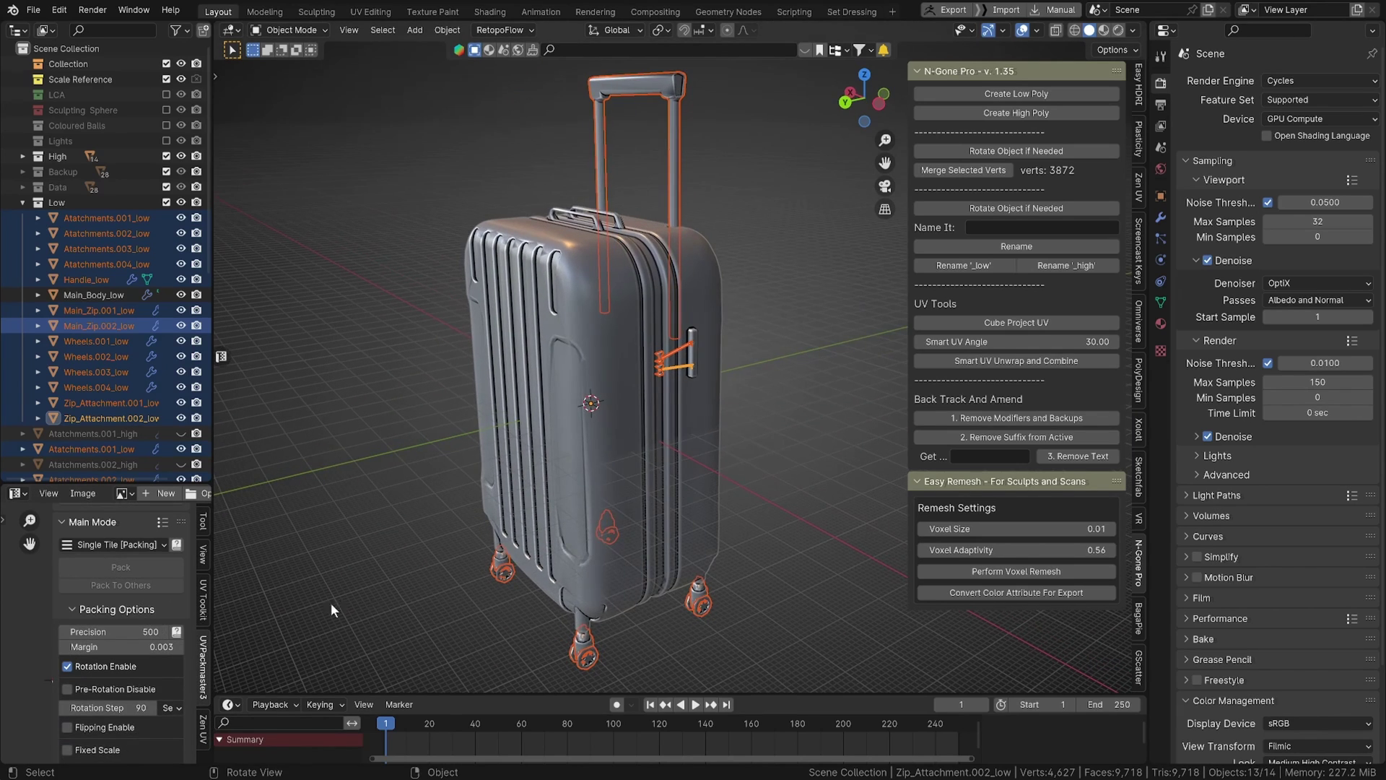
Enter edit mode on the selected low-poly parts, widen the UV editor and try packing their UVs with UVPackmaster3.
key("Tab")
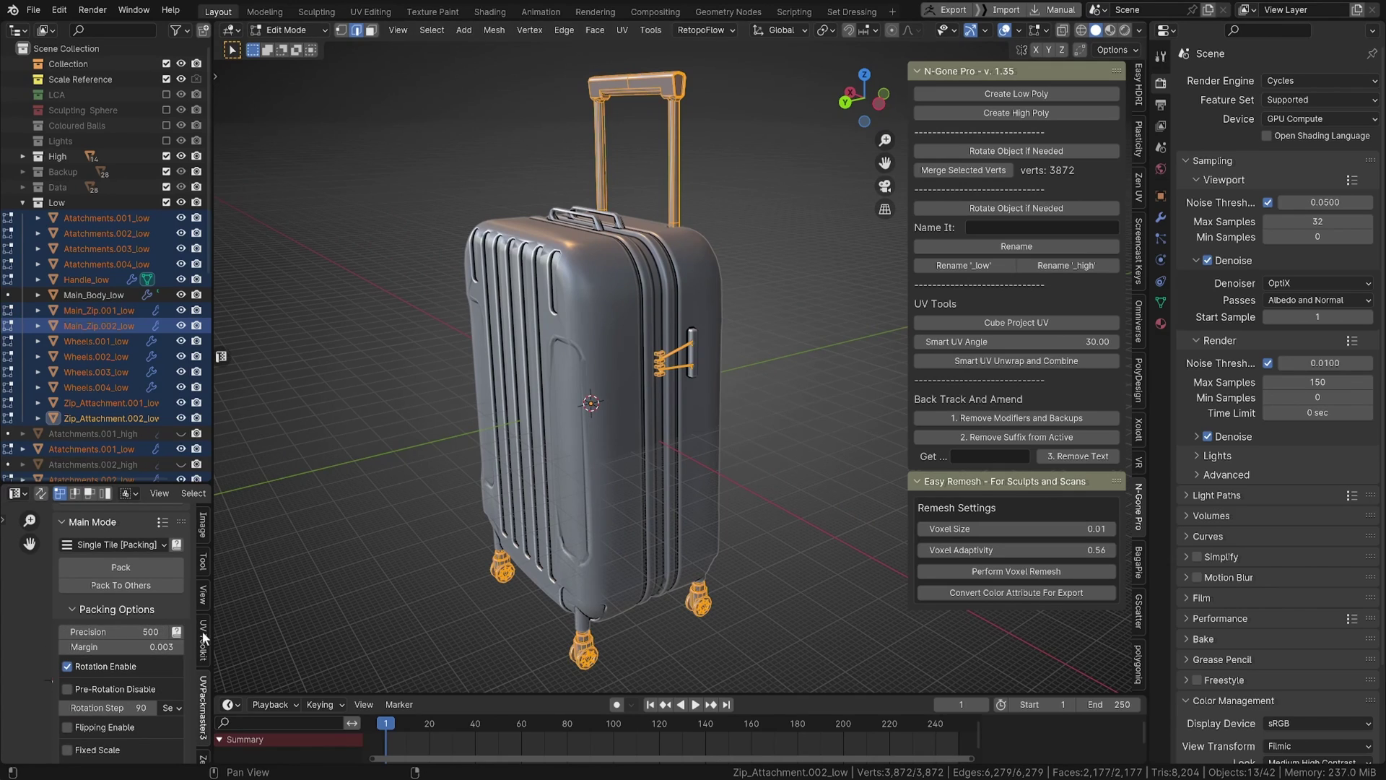
left_click_drag(212, 619, 519, 620)
scroll(470, 657, "up", 3)
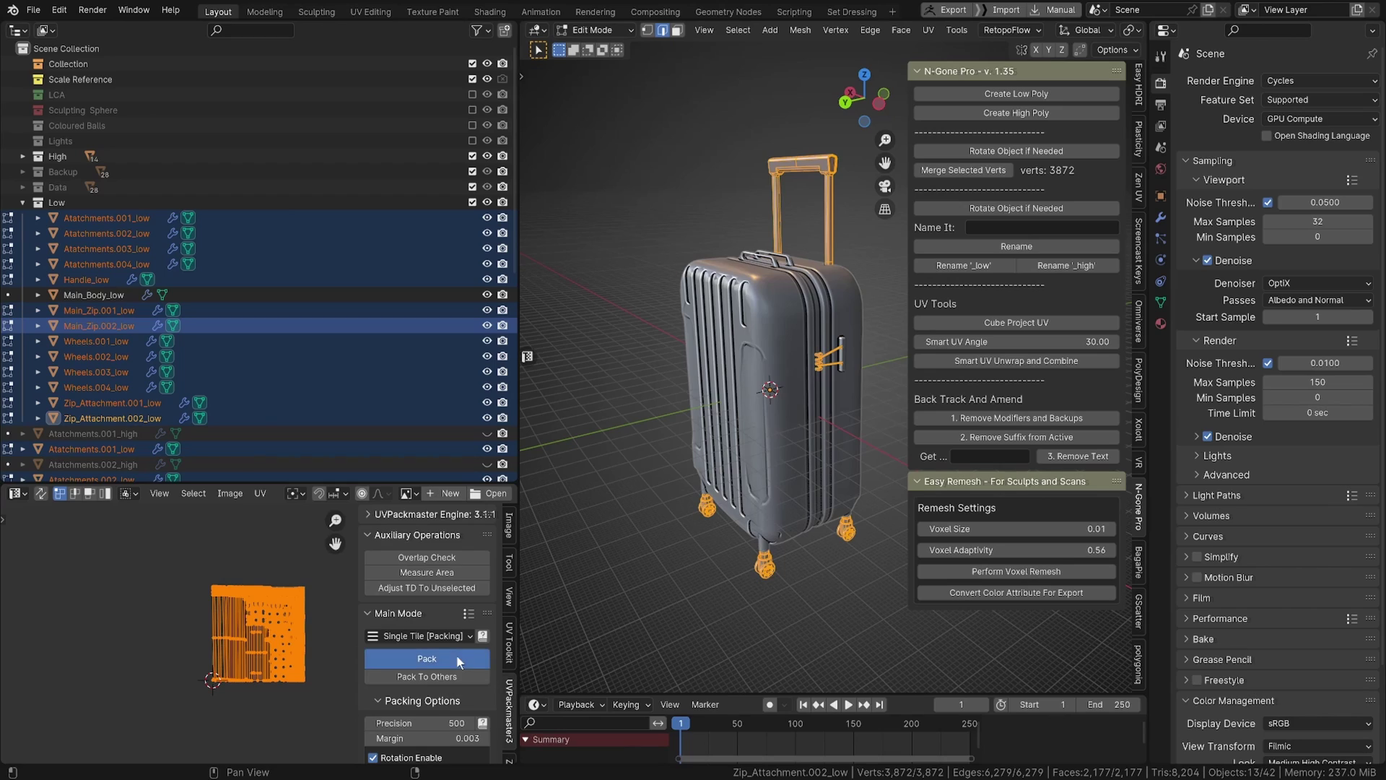
left_click(456, 656)
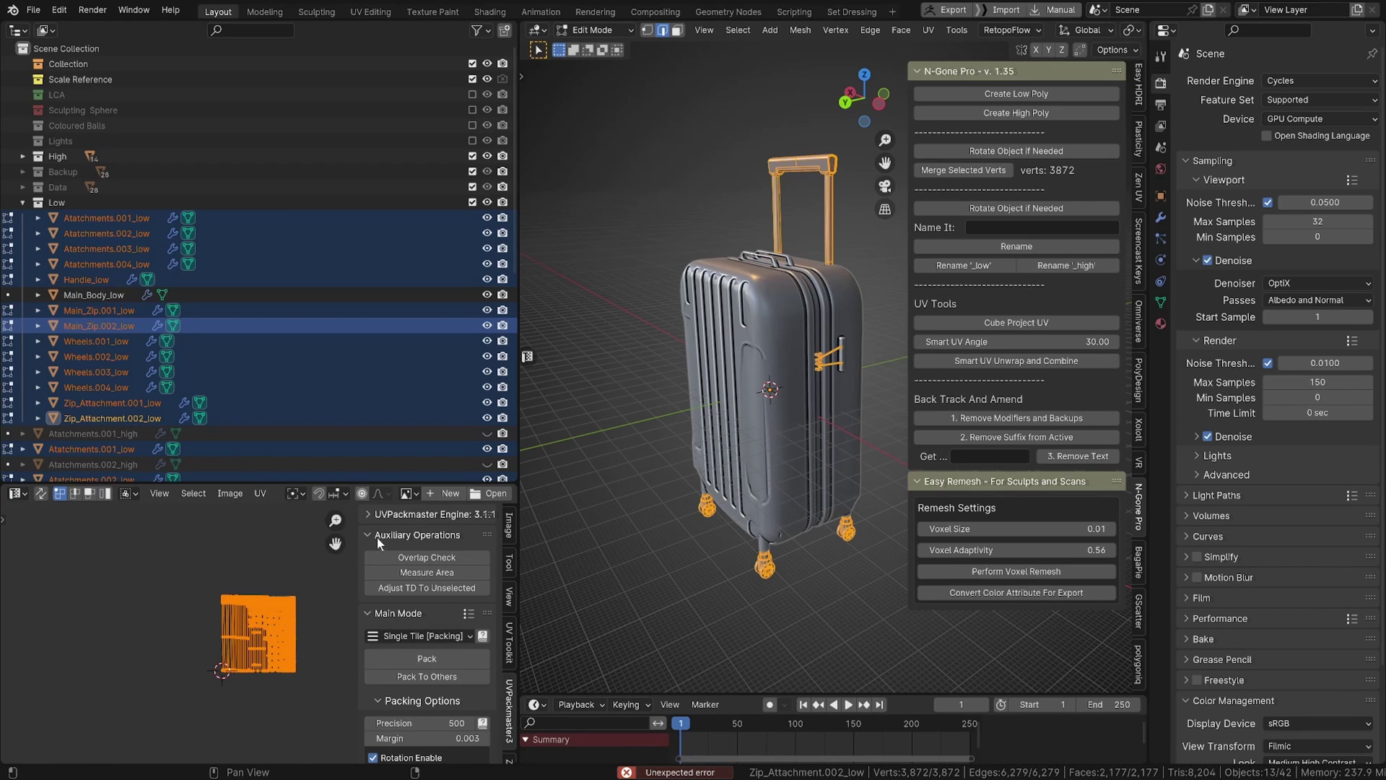
Pack the low-poly parts' UVs with Pack Islands, using Exact Shape (Concave), any rotation and a scaled 0.001 margin.
left_click(259, 496)
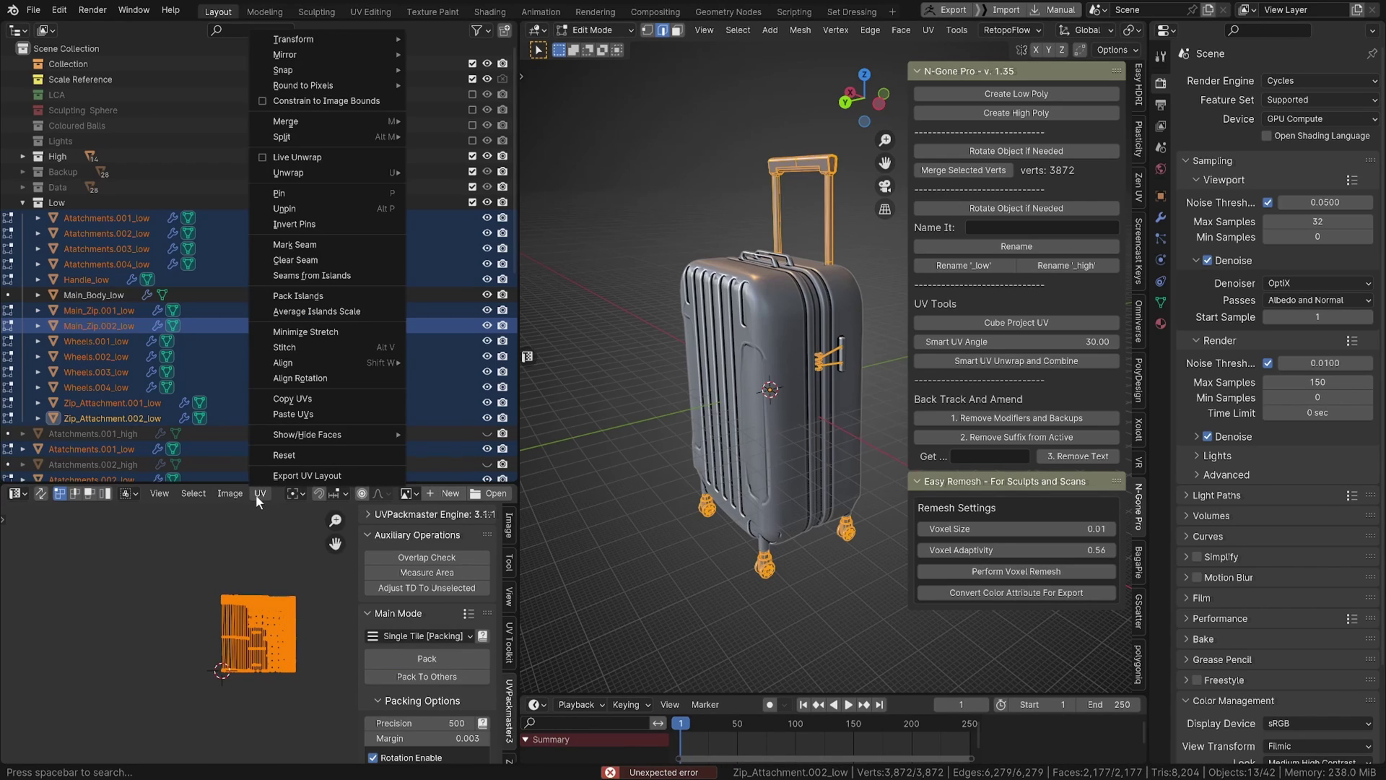
left_click(301, 295)
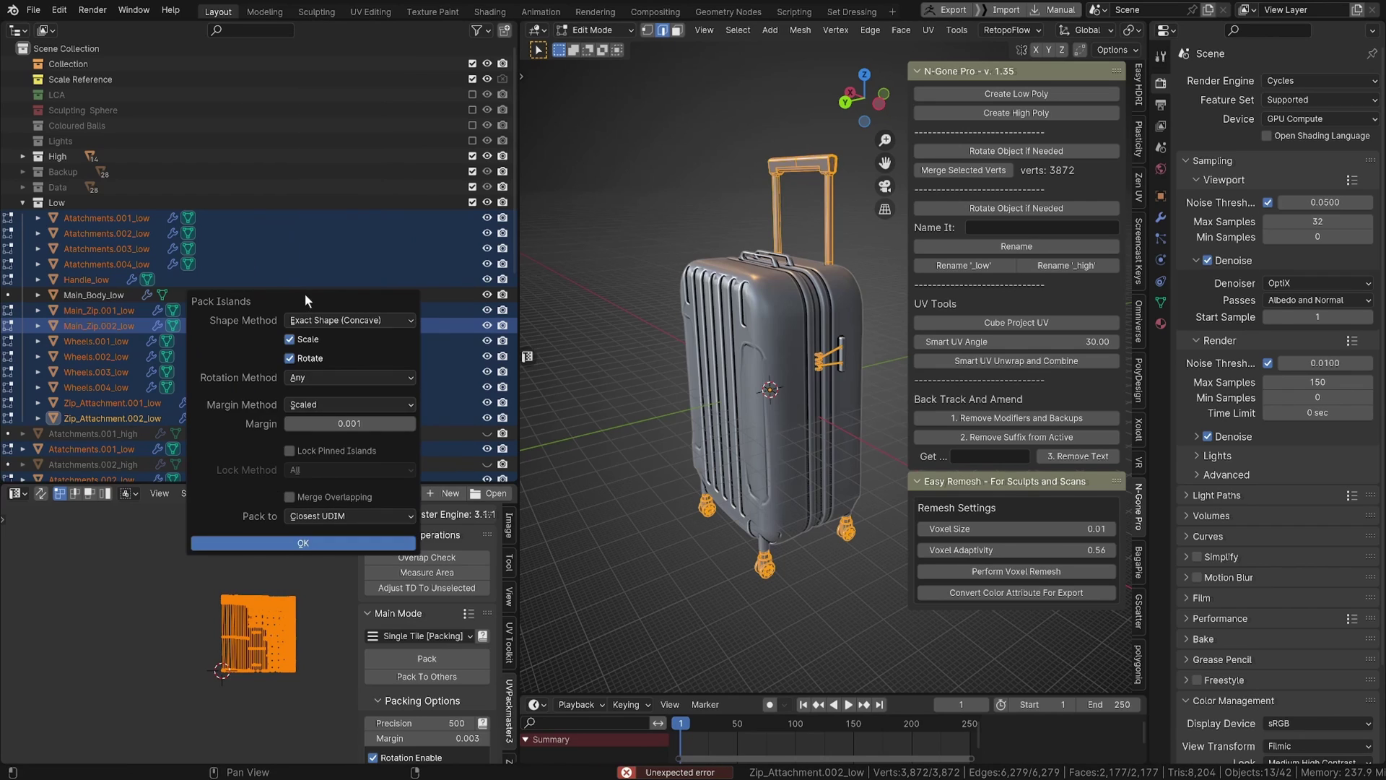
left_click(302, 545)
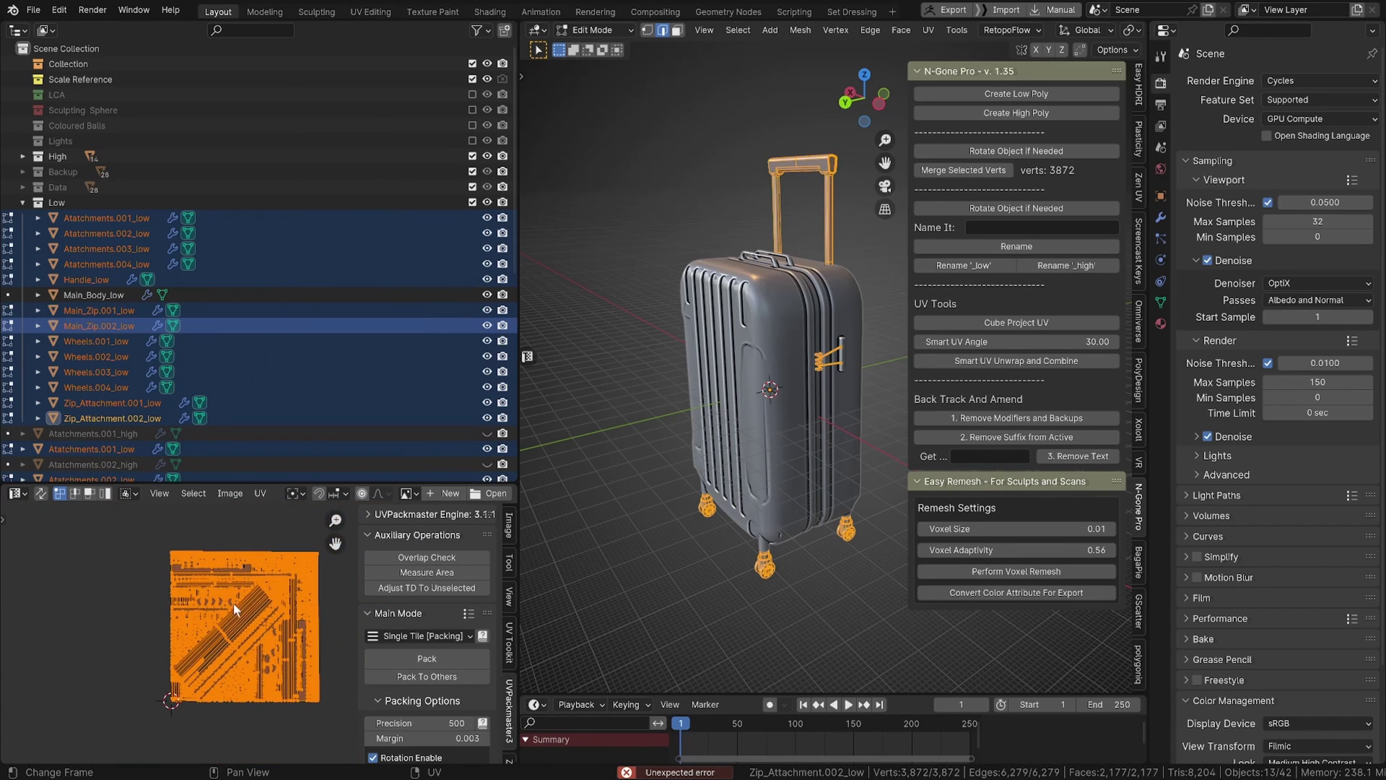
scroll(245, 582, "up", 3)
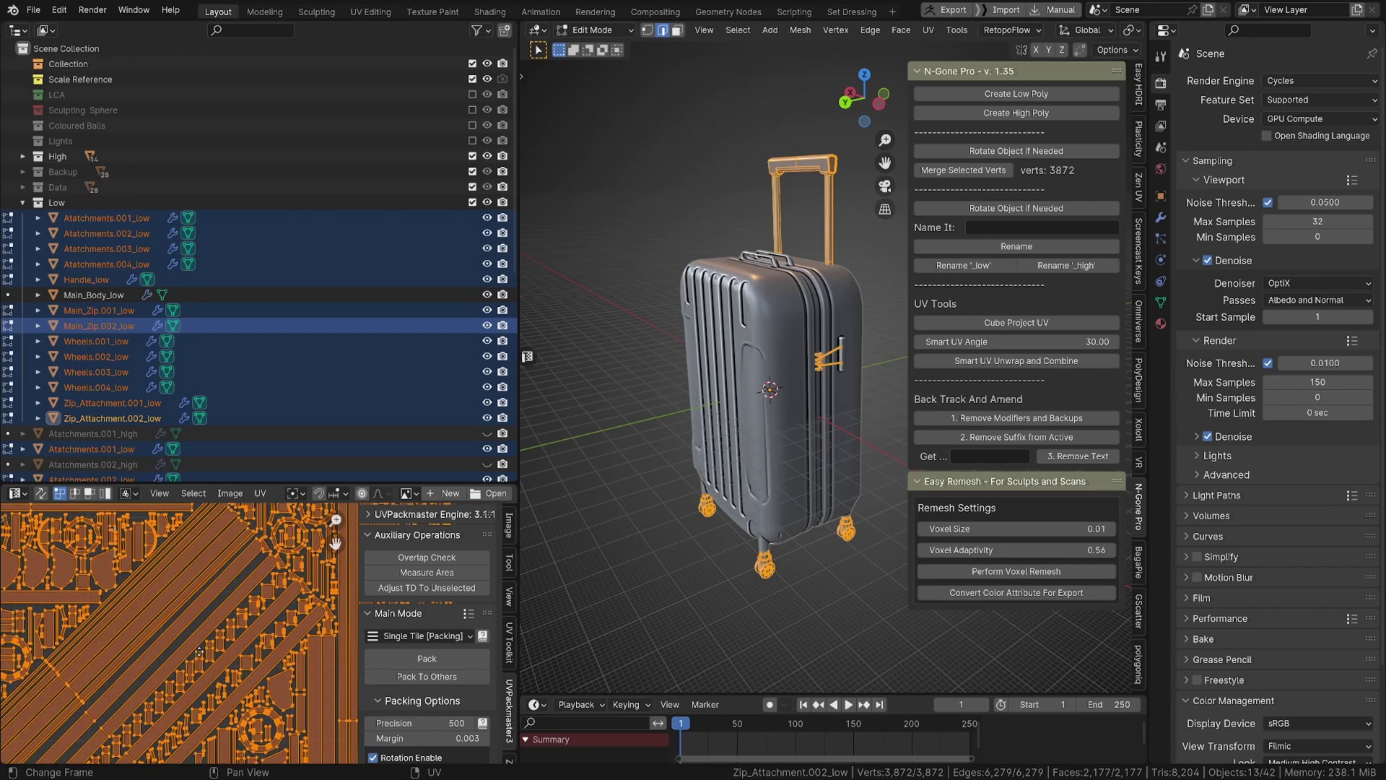
scroll(261, 614, "down", 3)
key("Tab")
Rename the material on the low-poly parts to Parts.
middle_click_drag(778, 391, 553, 458)
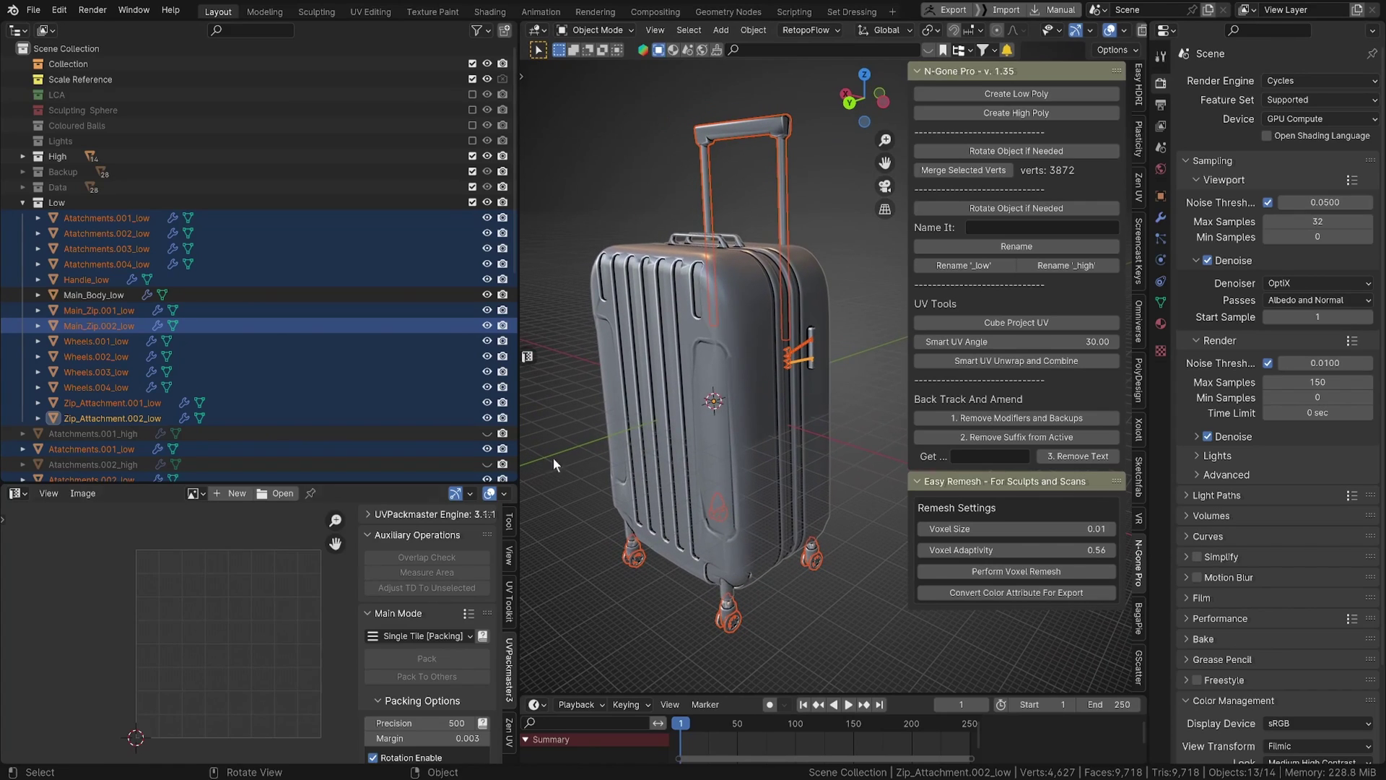
key("Tab")
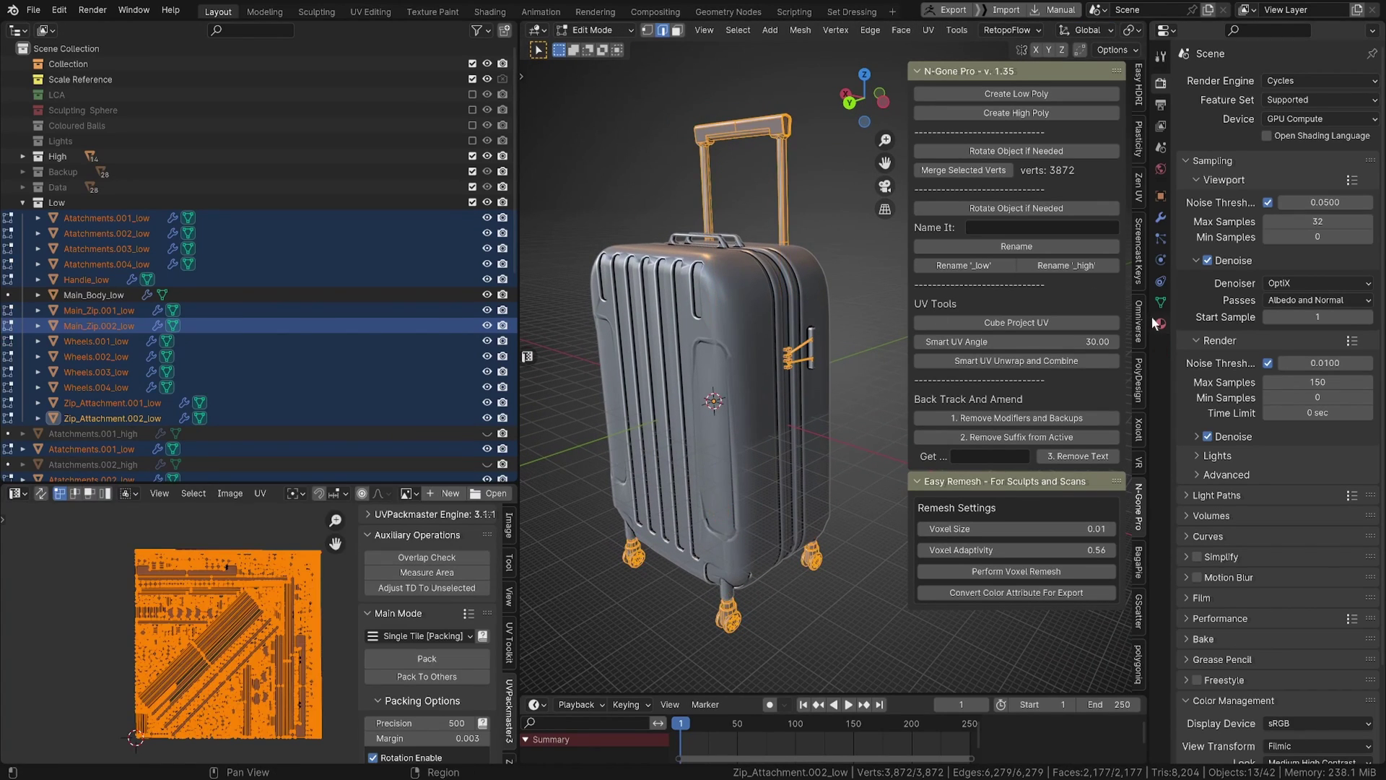
key("Tab")
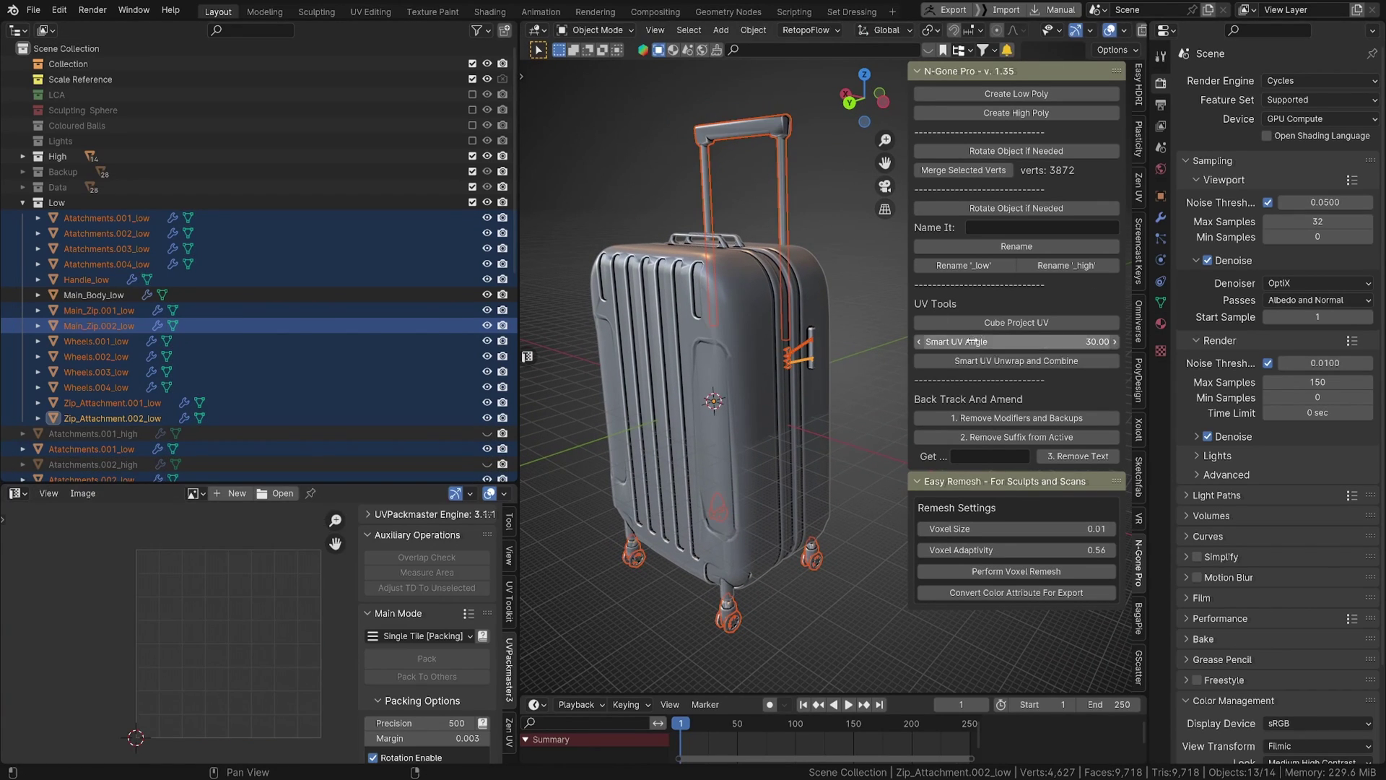
left_click(1161, 324)
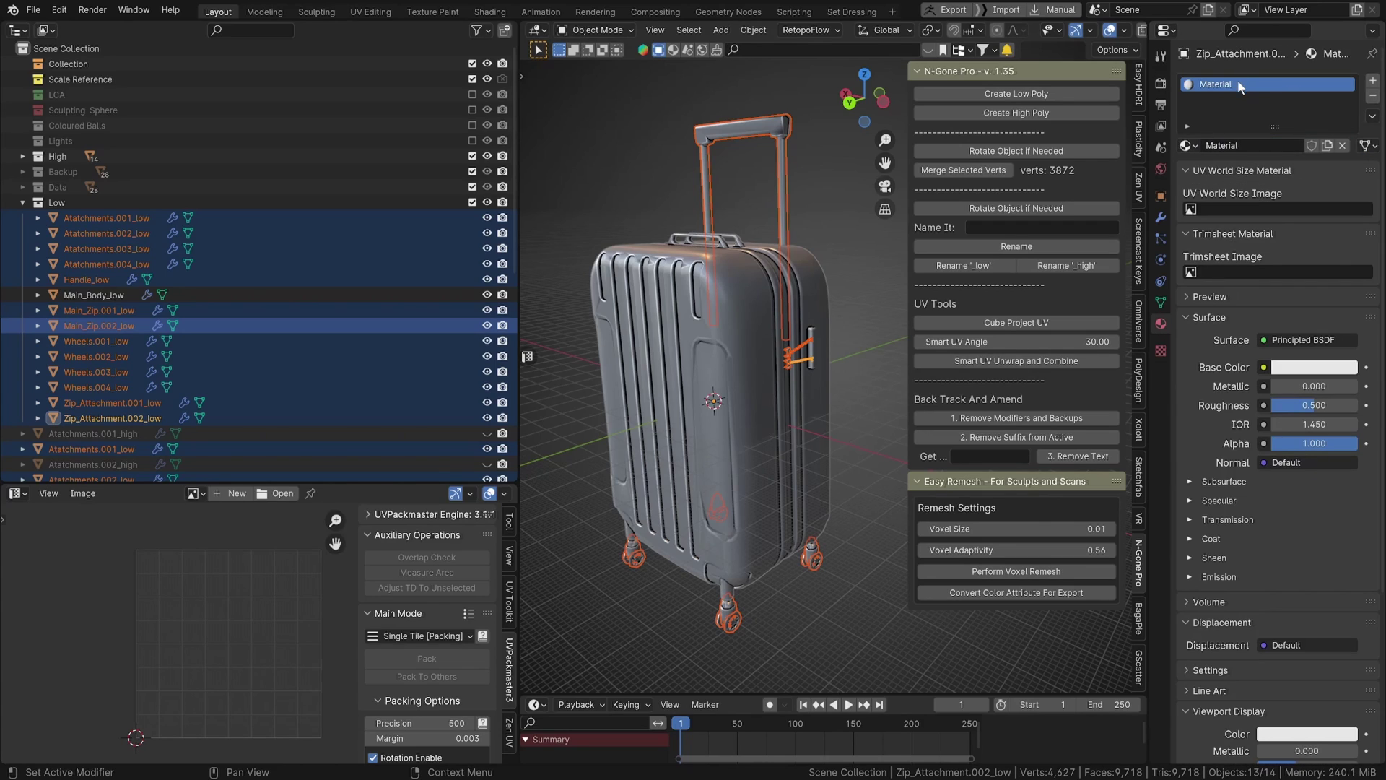
double_click(1242, 84)
type("pARTS")
key("Return")
double_click(1270, 83)
type("Parts")
key("Return")
Select only Main_Body_low and run Smart UV Unwrap and Combine on it at a 30 degree angle.
middle_click_drag(702, 277, 802, 358)
left_click(728, 341)
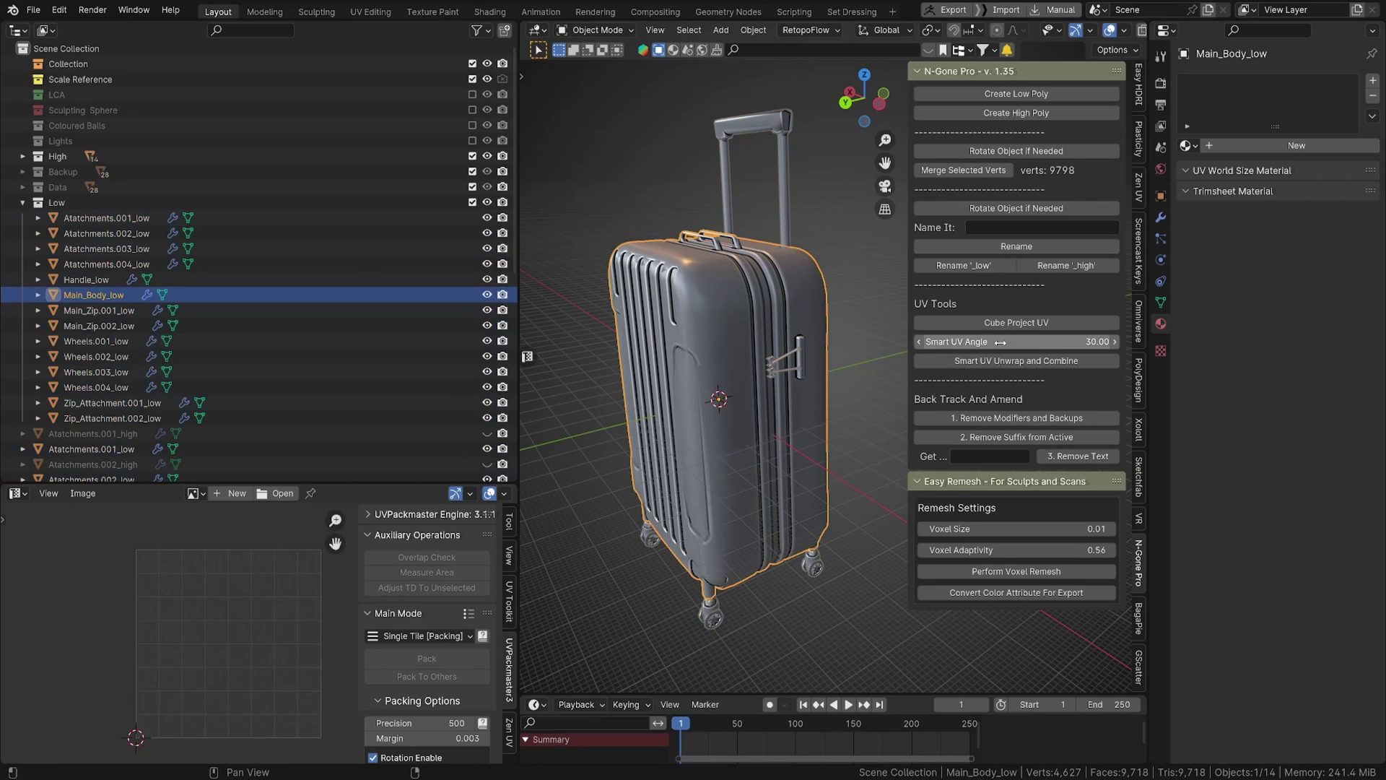
left_click(1019, 361)
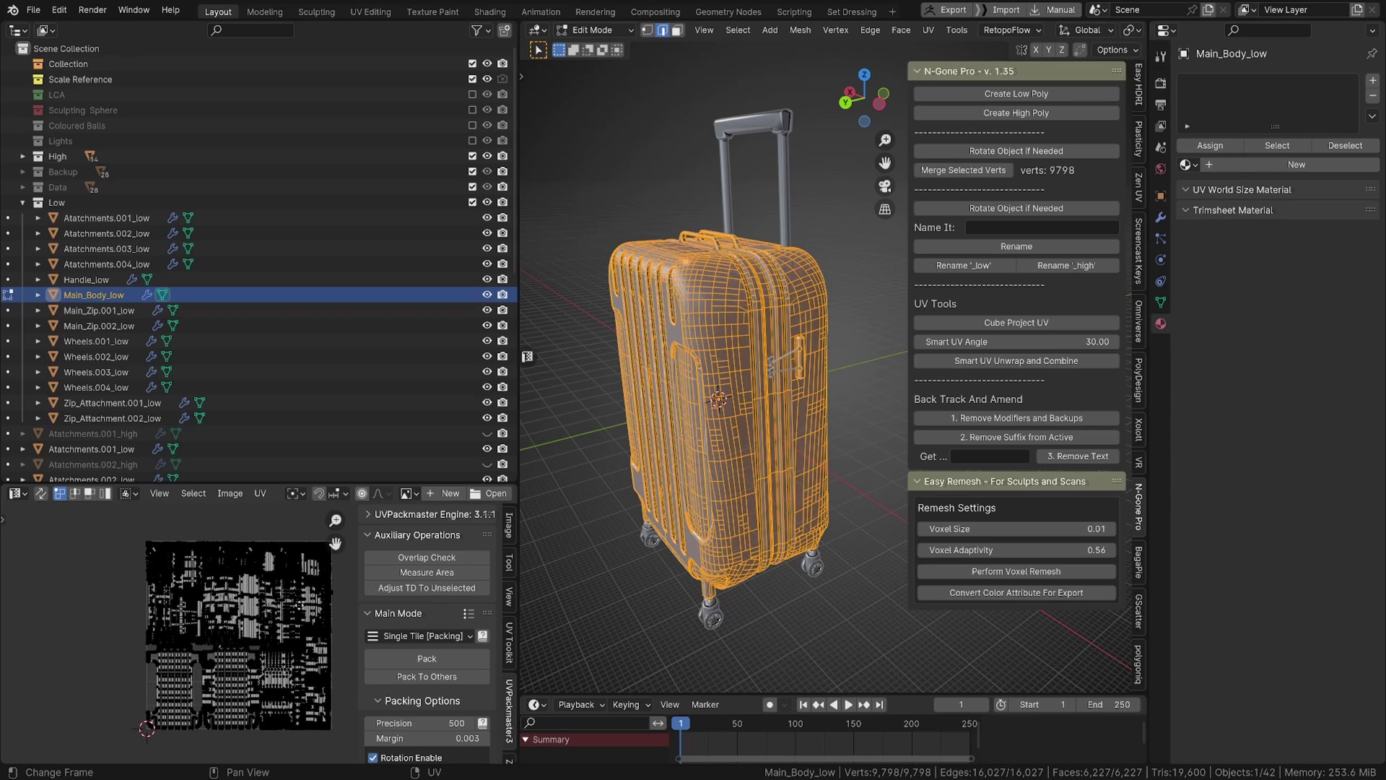
Select all of the main body's UVs and pack them with Pack Islands.
scroll(281, 626, "up", 6)
key("a")
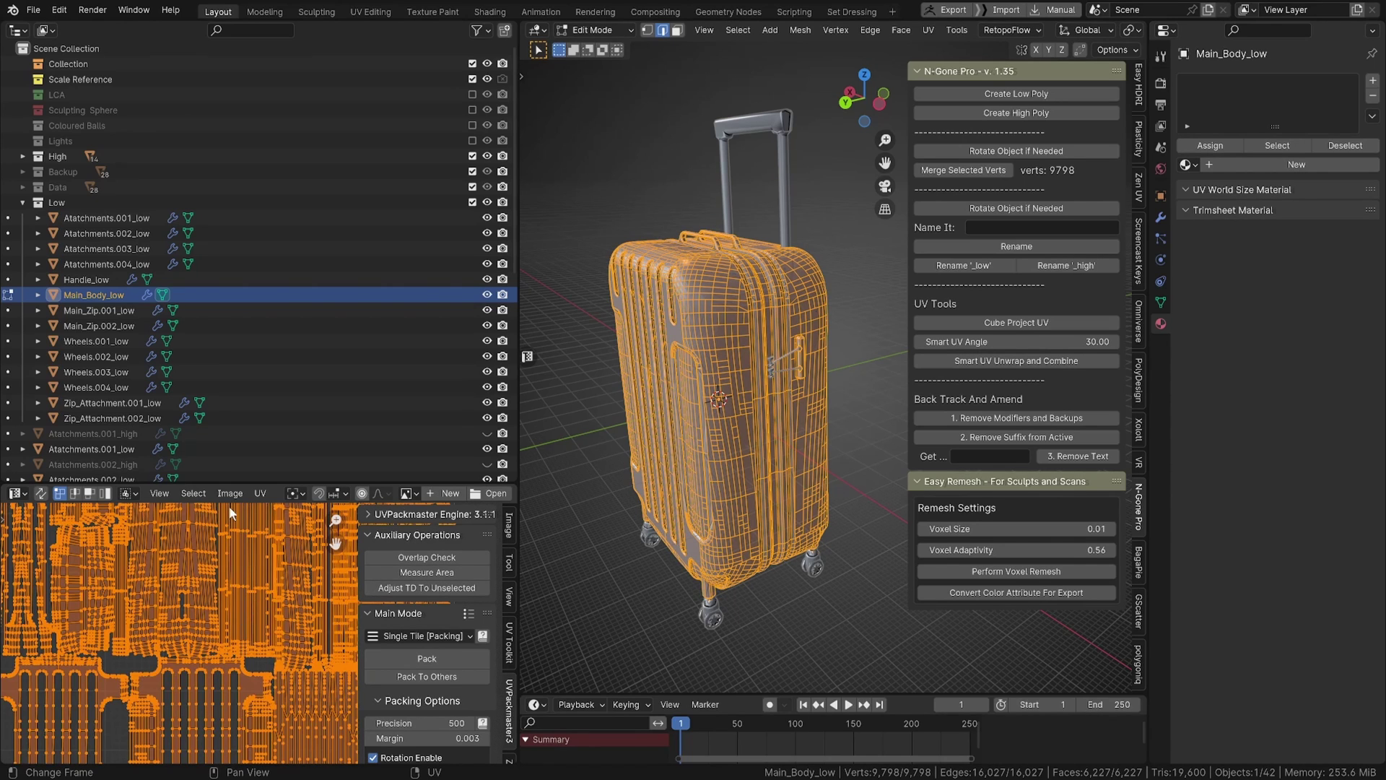
left_click(260, 493)
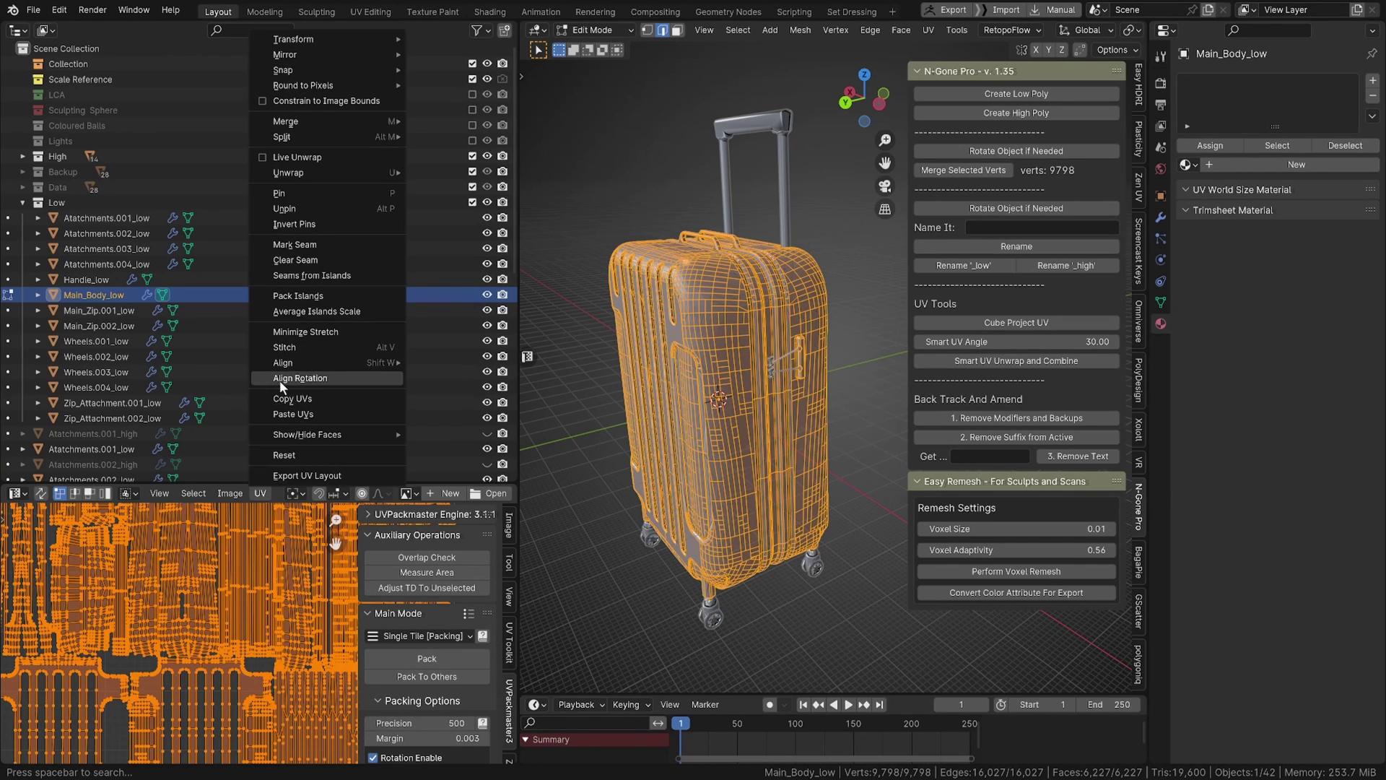
left_click(318, 296)
left_click(317, 548)
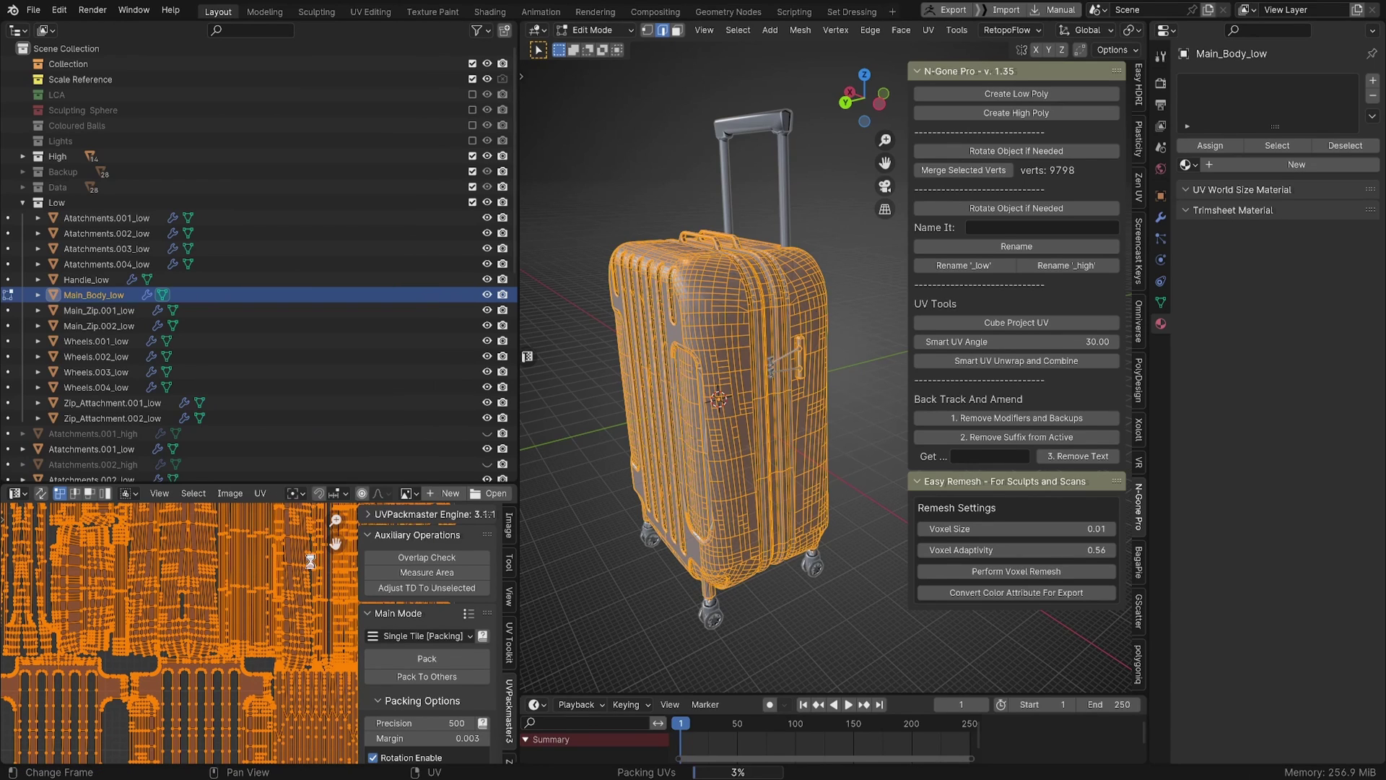
Examine the main body's packed UV layout up close and as a whole, and return to object mode.
scroll(289, 636, "down", 3)
scroll(283, 630, "up", 2)
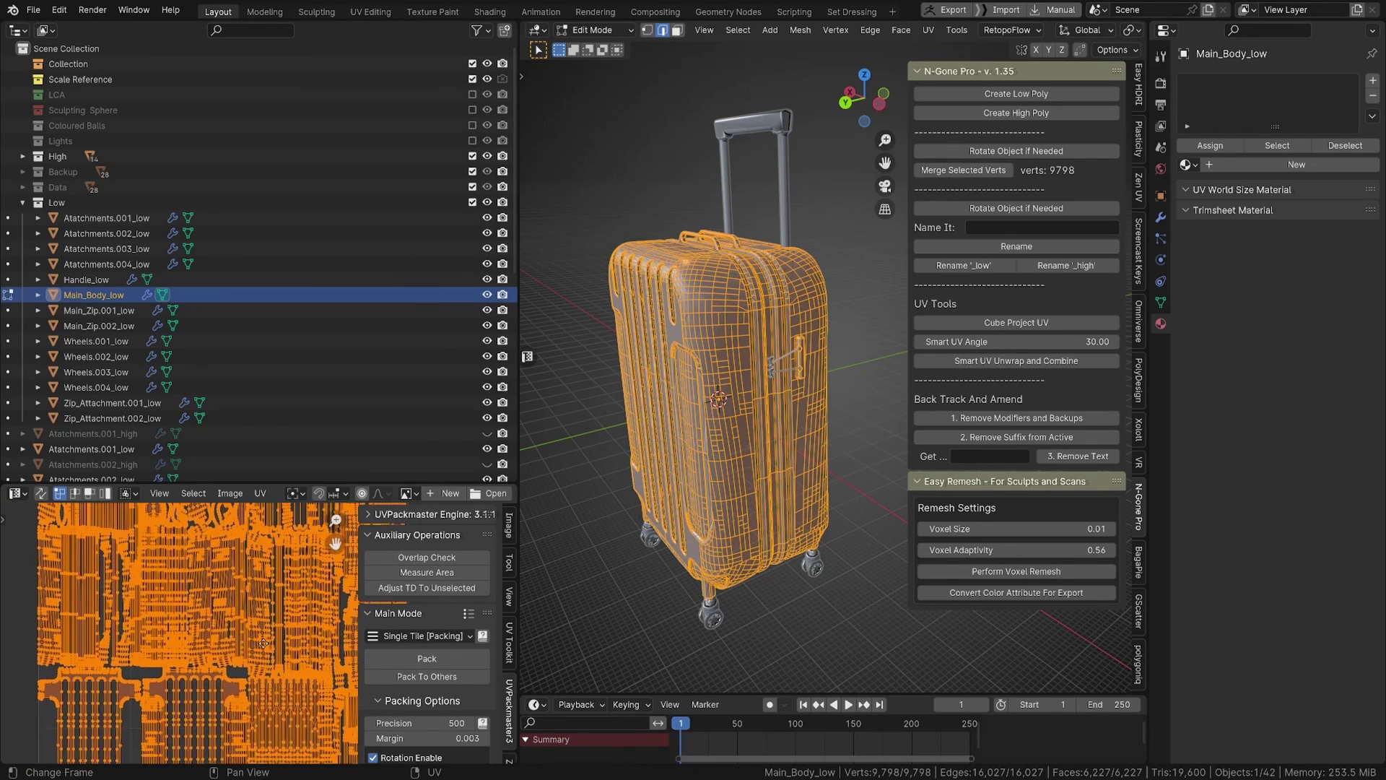
middle_click_drag(283, 629, 246, 636)
scroll(231, 644, "down", 2)
scroll(232, 643, "up", 1)
scroll(235, 645, "up", 4)
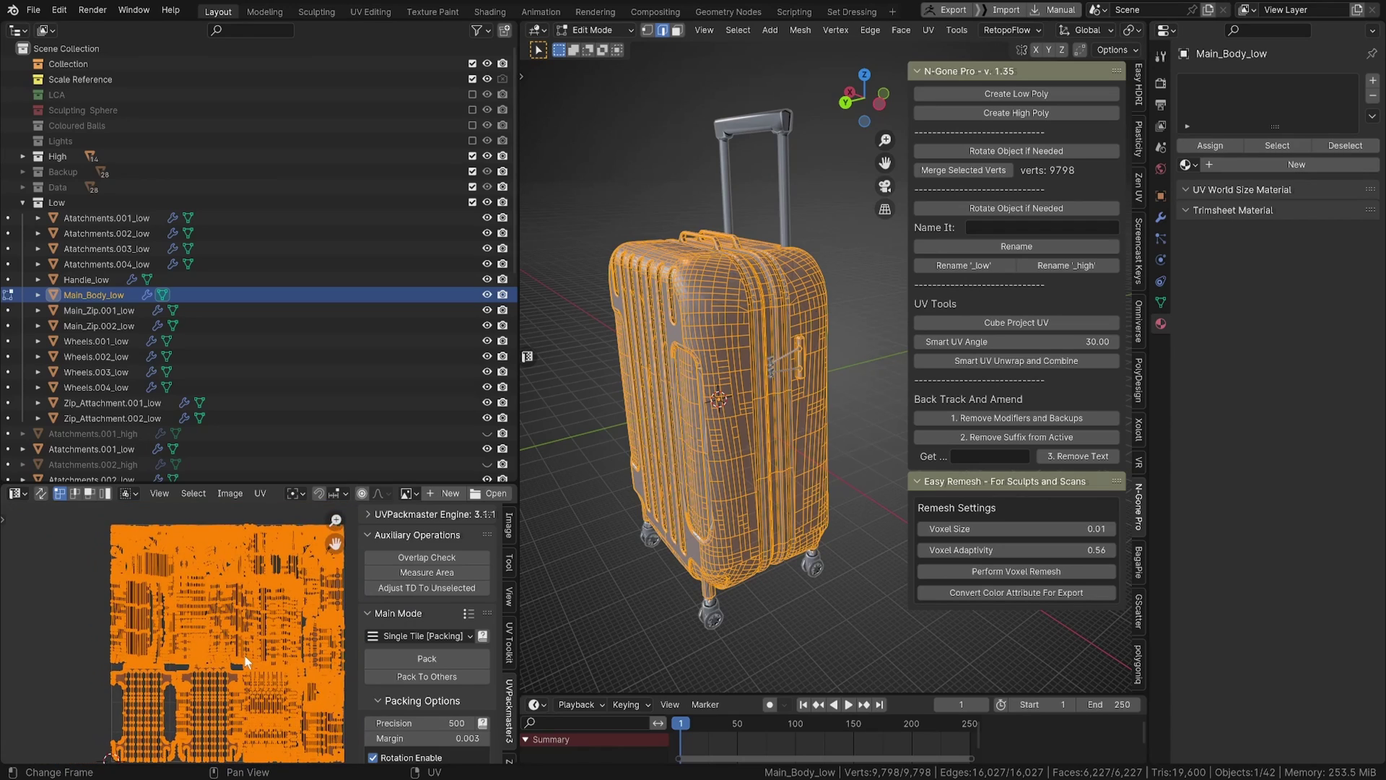
scroll(244, 651, "down", 2)
key("Tab")
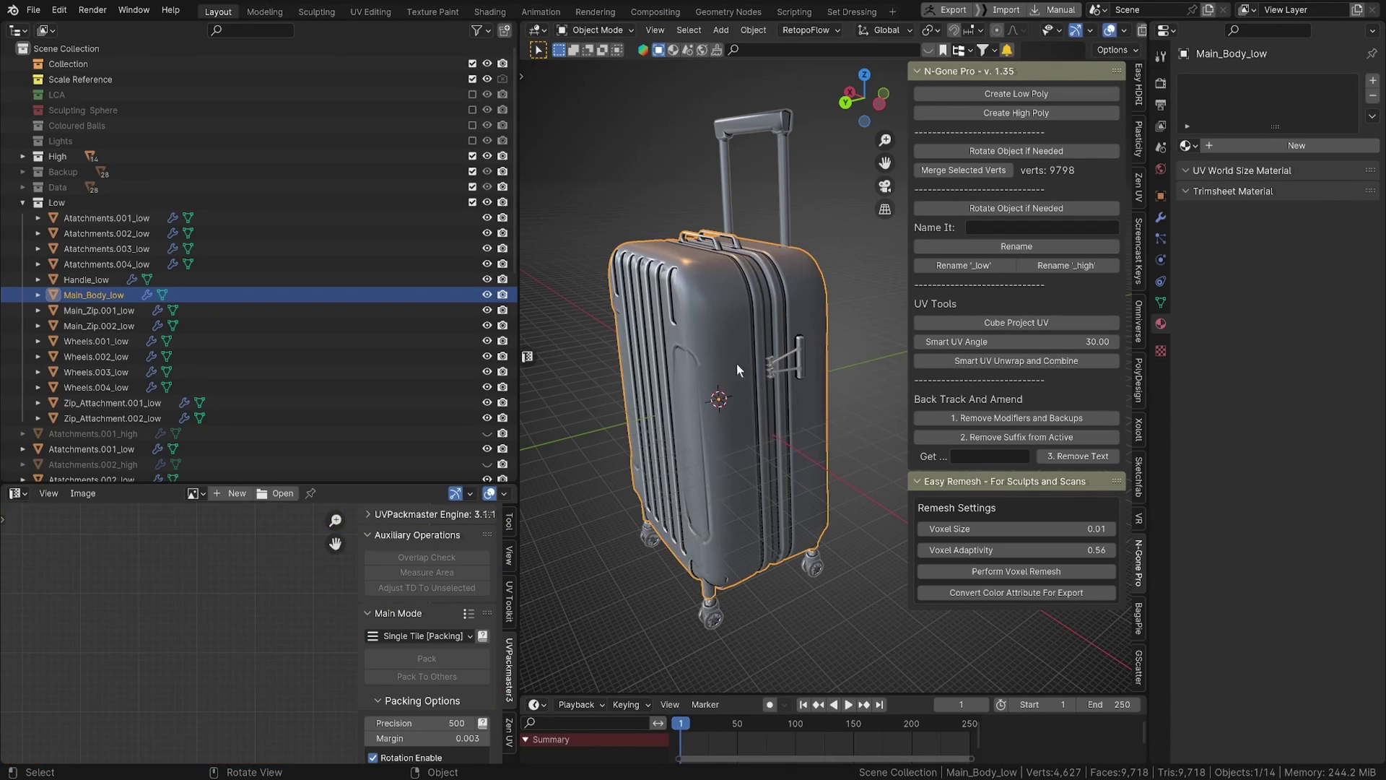
Select the low-poly suitcase, unhide the high-poly objects and include both versions in one selection.
middle_click_drag(704, 426, 700, 341)
scroll(687, 397, "down", 2)
left_click_drag(691, 162, 906, 529)
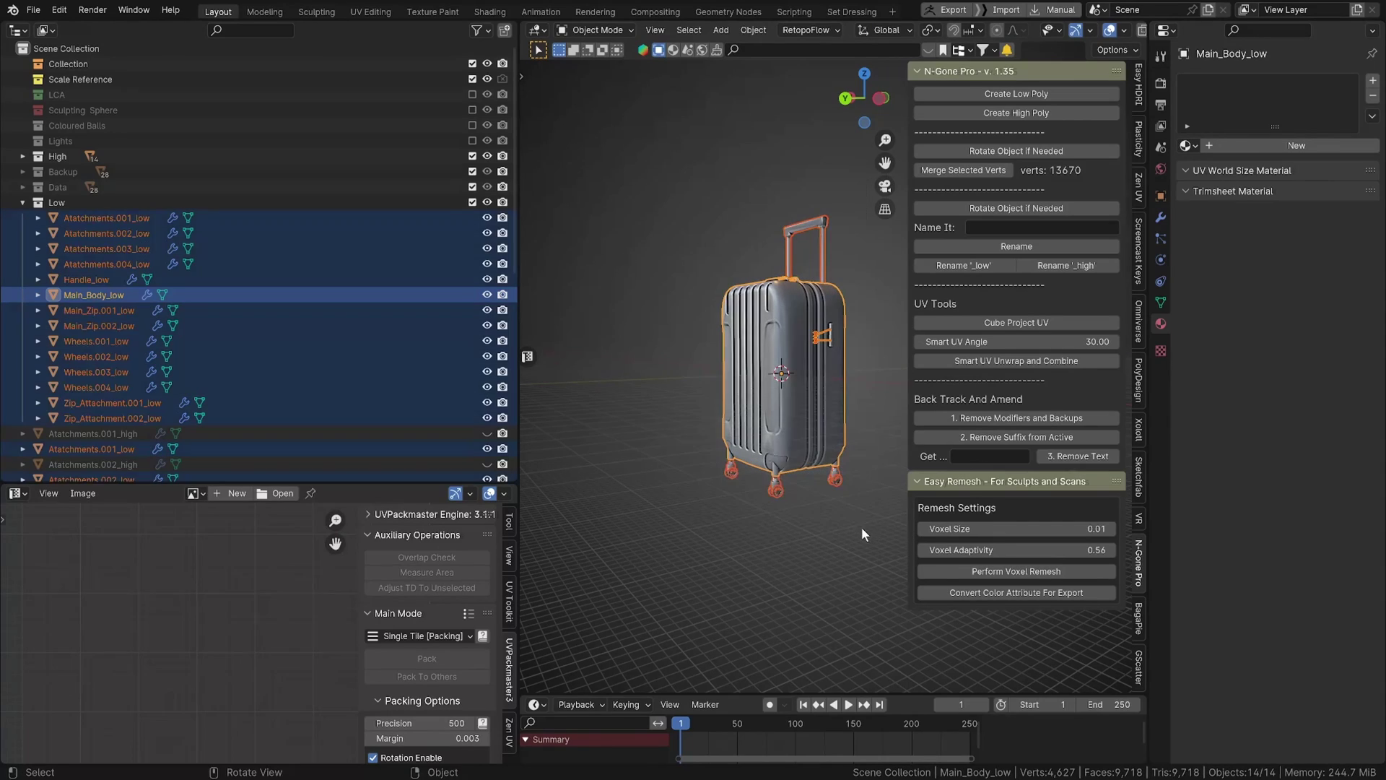
key("alt+h")
middle_click_drag(839, 478, 783, 409)
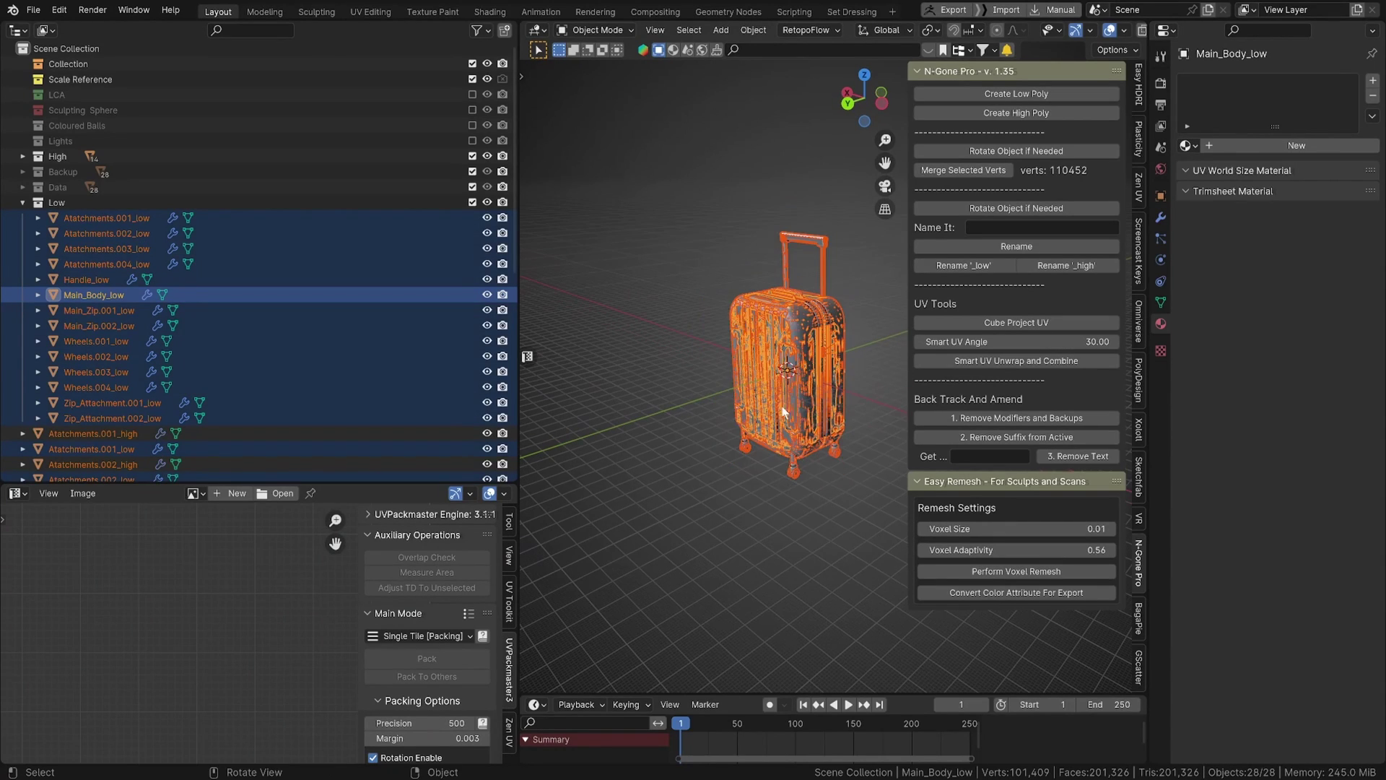
left_click_drag(682, 191, 863, 603)
scroll(760, 442, "up", 2)
middle_click_drag(778, 409, 774, 449, "shift")
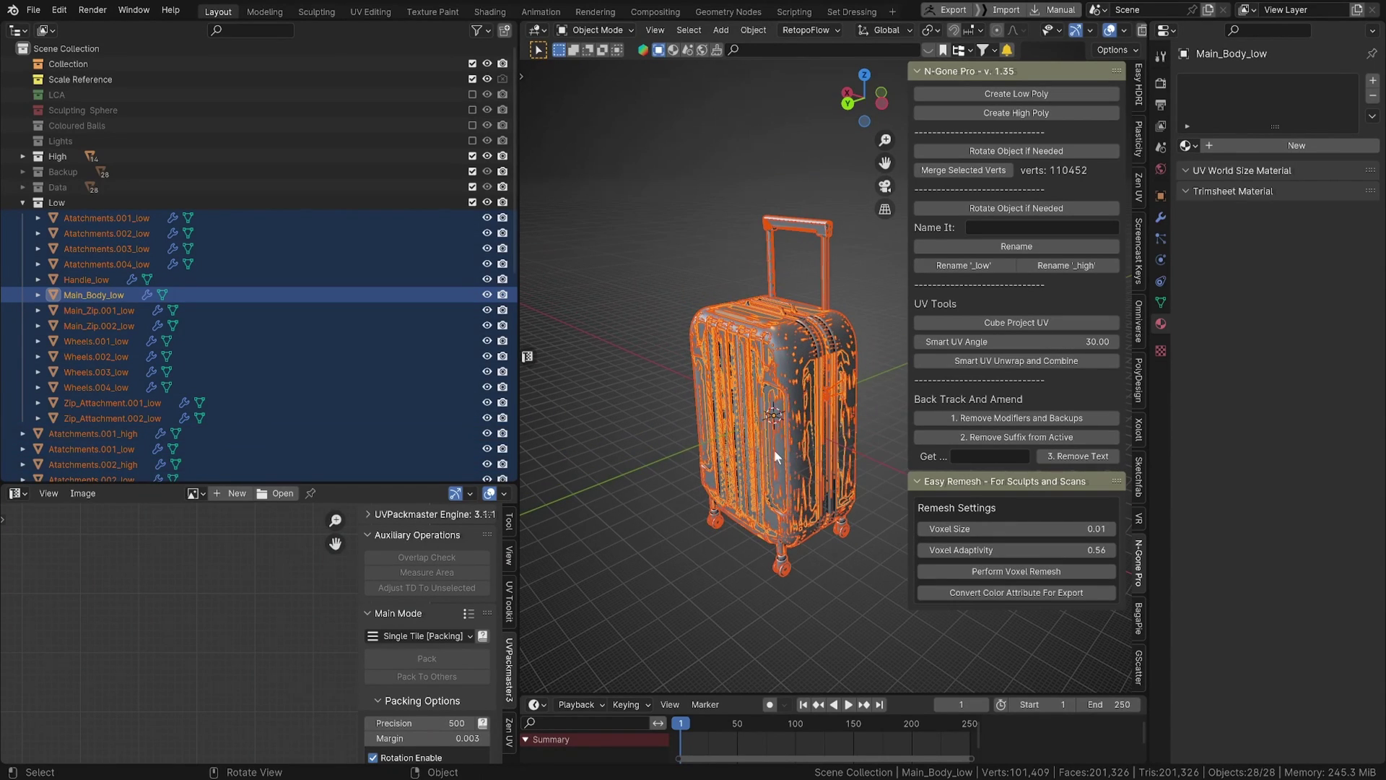
key("q")
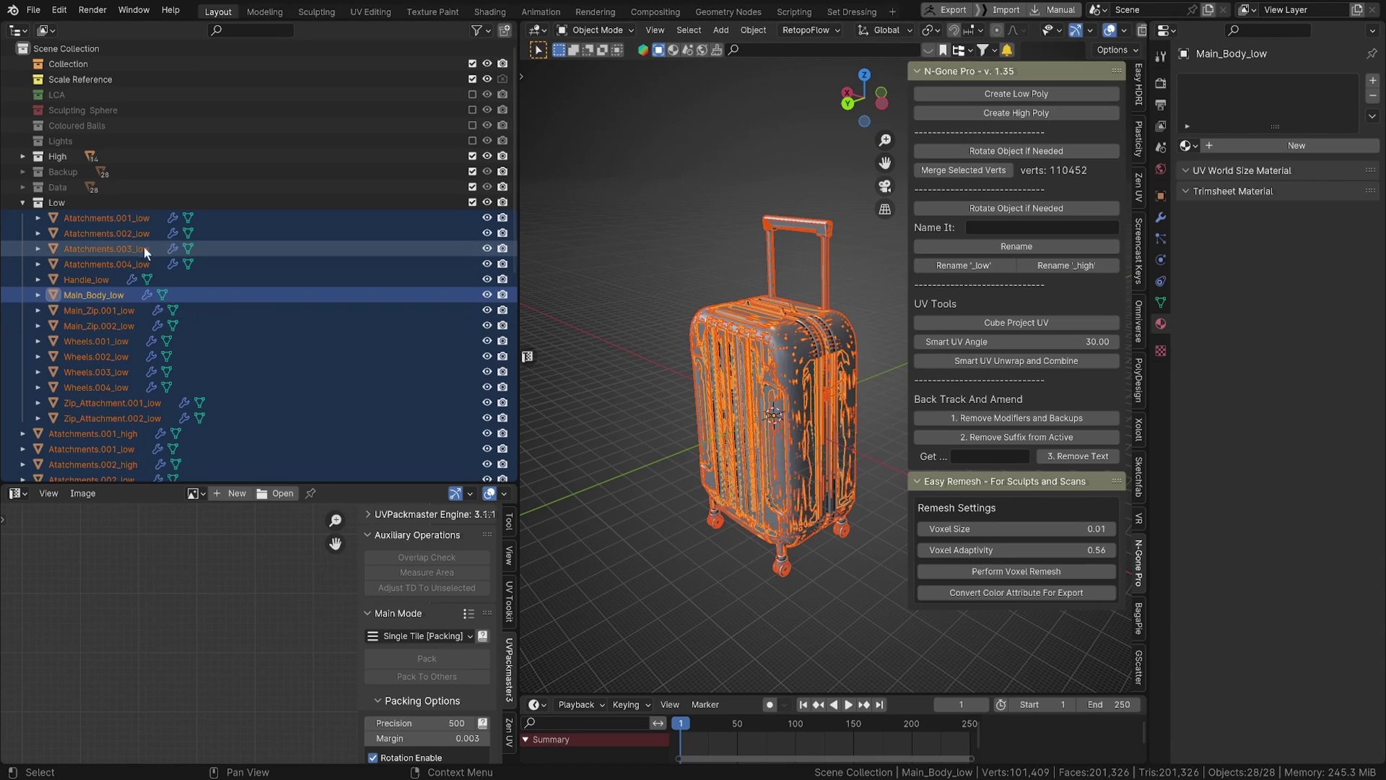
Select only the objects in the Low collection, from Atatchments.001_low through Zip_Attachment.002_low.
left_click(23, 202)
left_click(63, 217)
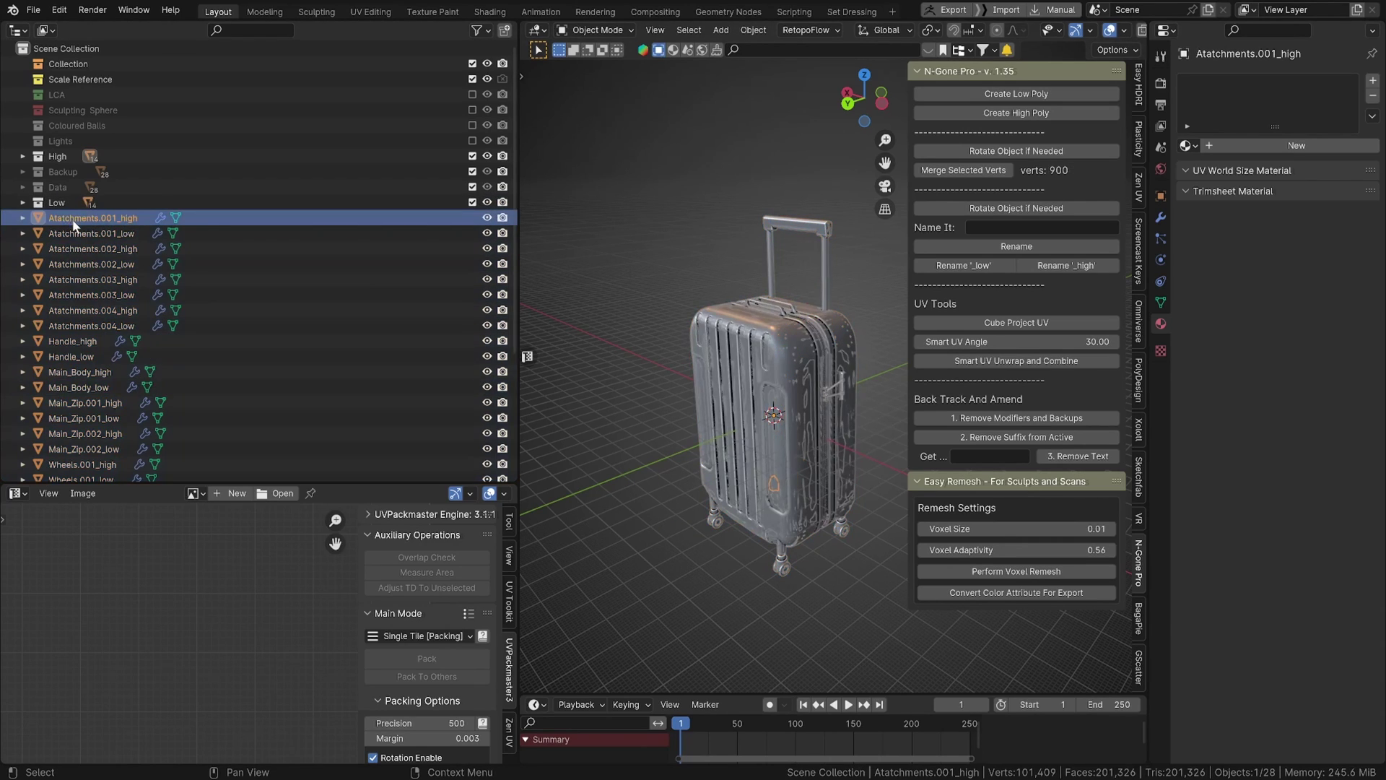
scroll(67, 261, "down", 5)
scroll(58, 227, "up", 5)
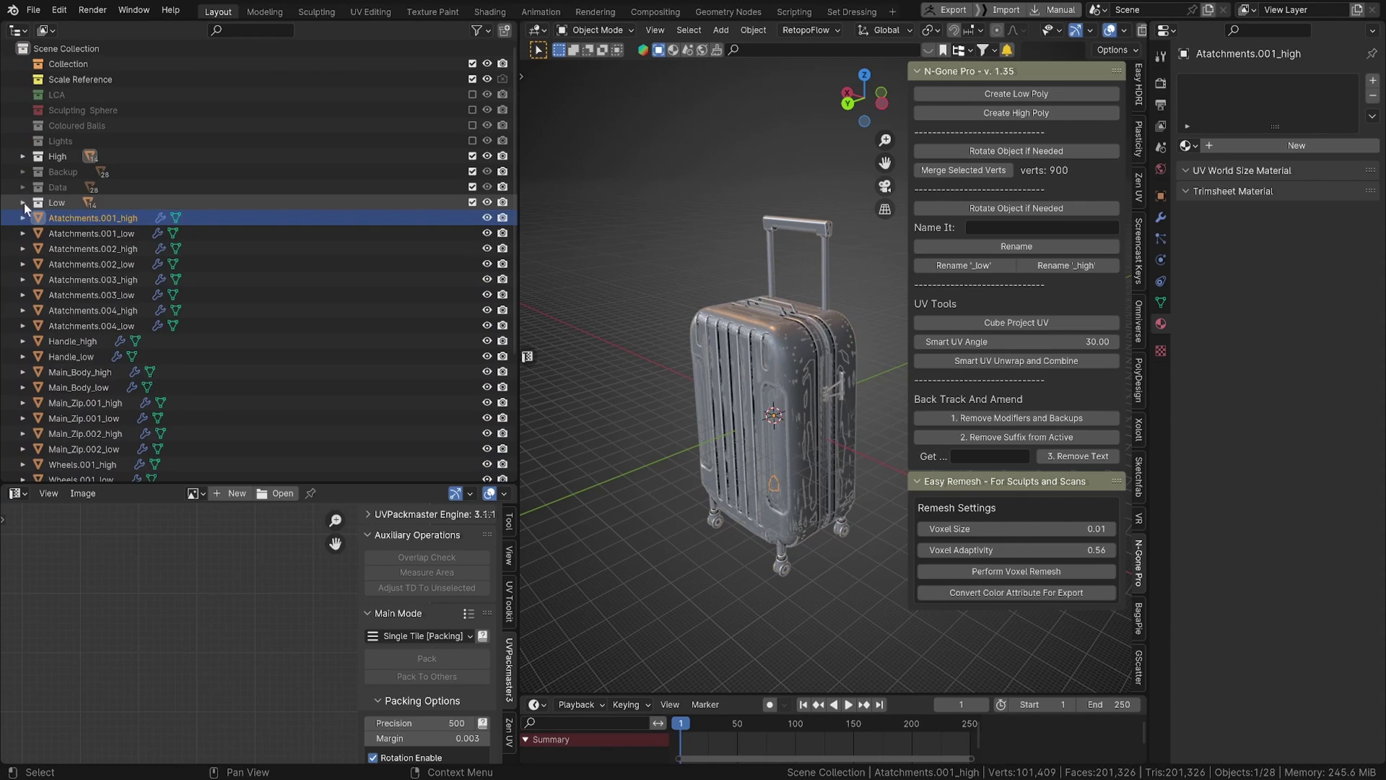
left_click(22, 203)
left_click(67, 220)
scroll(81, 282, "down", 4)
left_click(88, 296, "shift")
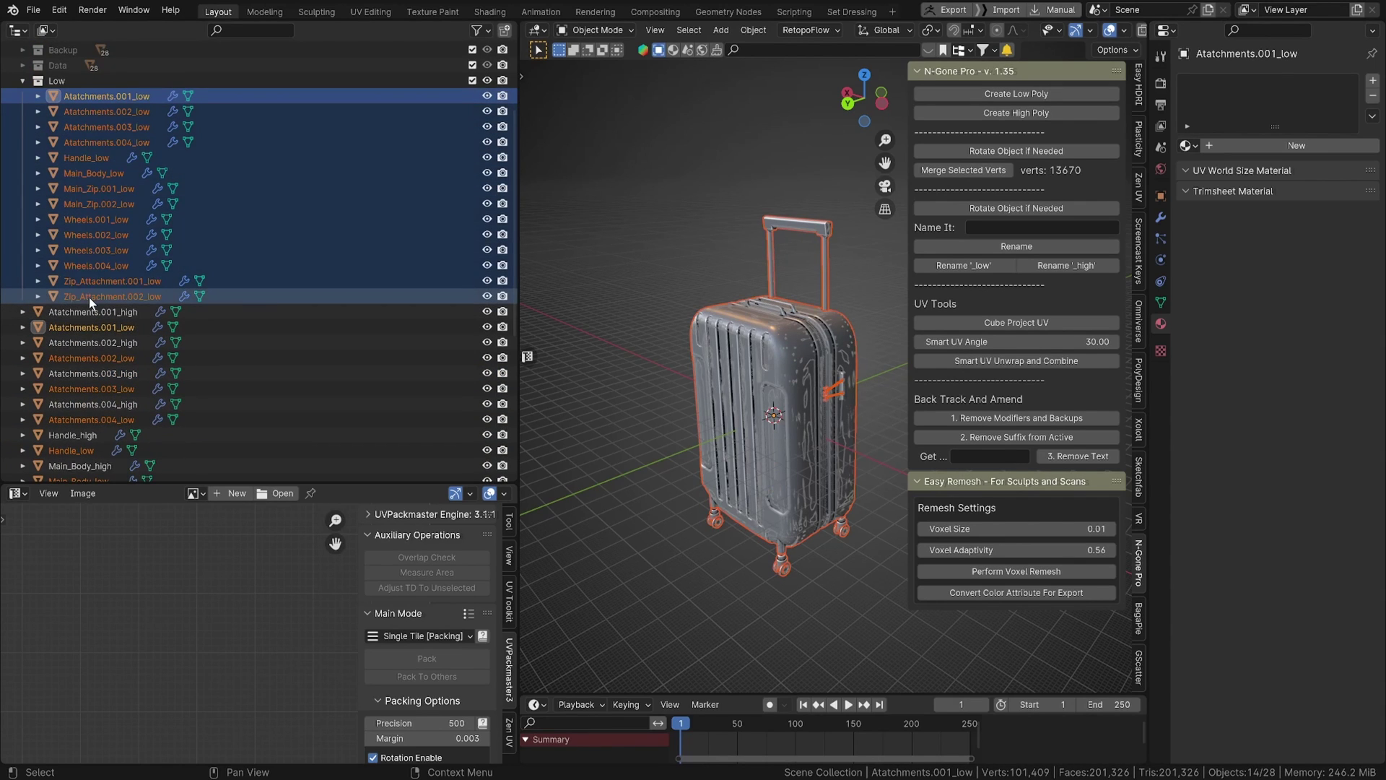
middle_click_drag(573, 354, 666, 385)
Expand the High collection and select its objects from Atatchments.001_high through Zip_Attachment.002_high.
scroll(20, 152, "up", 5)
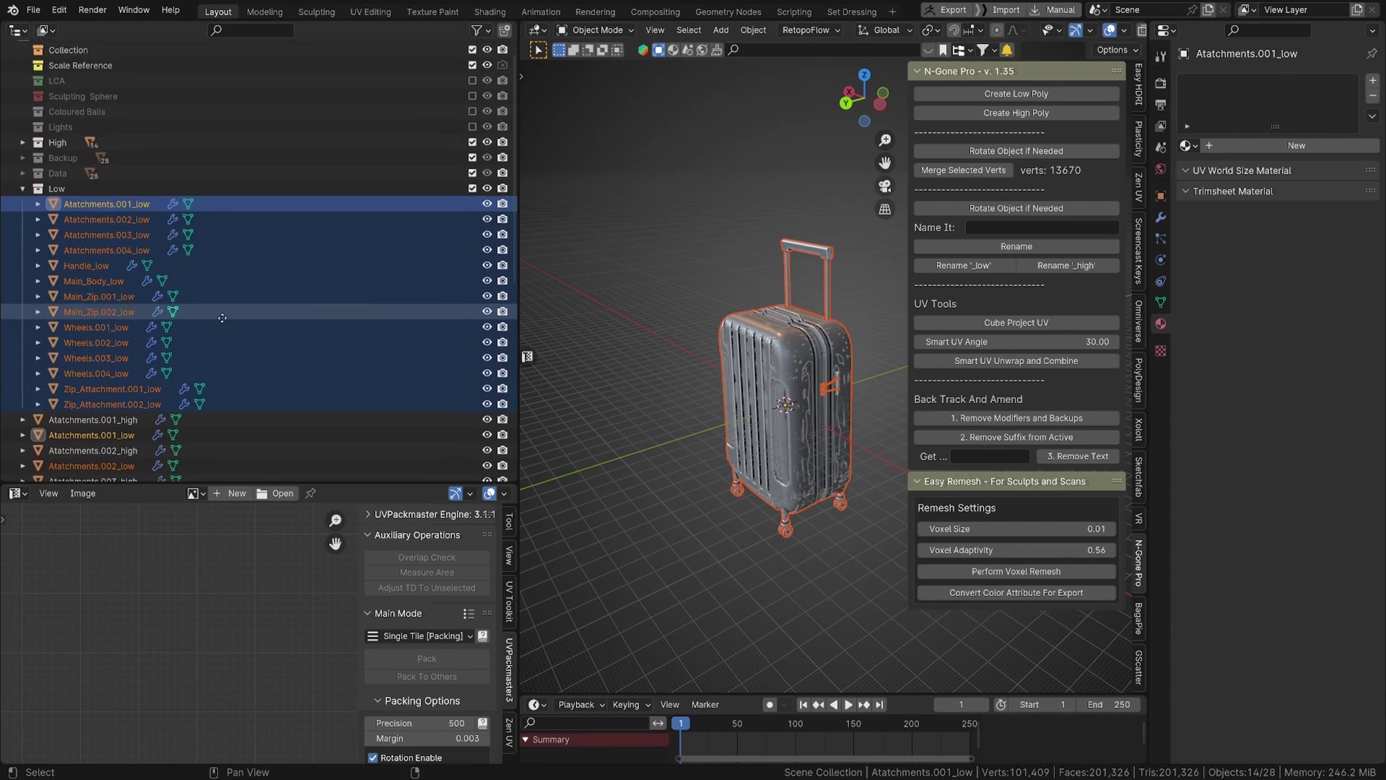
left_click(21, 154)
left_click(94, 172)
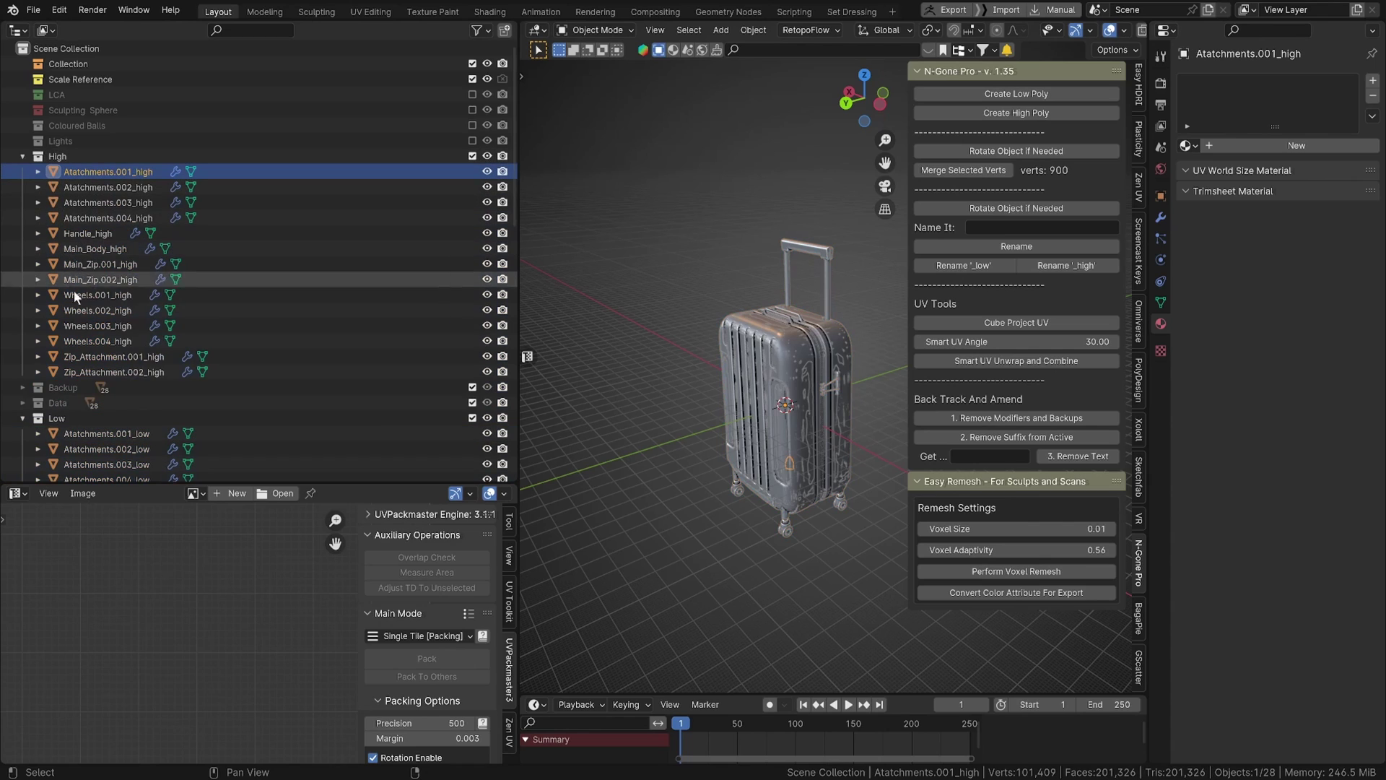
left_click(318, 371, "shift")
middle_click_drag(889, 368, 470, 241)
middle_click_drag(730, 303, 244, 168)
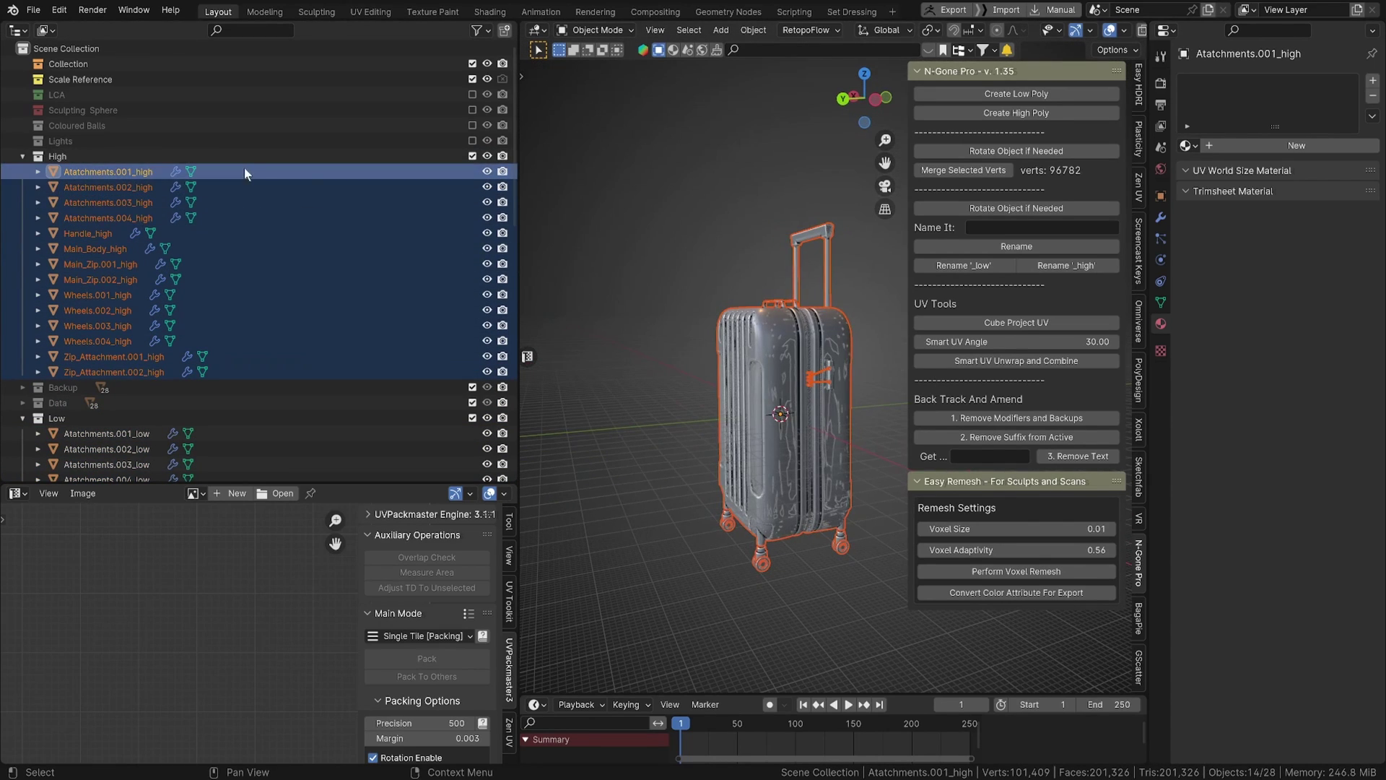
Select all high-poly and low-poly suitcase objects together and bring up Quick Favorites to reach the export options.
scroll(93, 287, "down", 4)
scroll(93, 289, "down", 2)
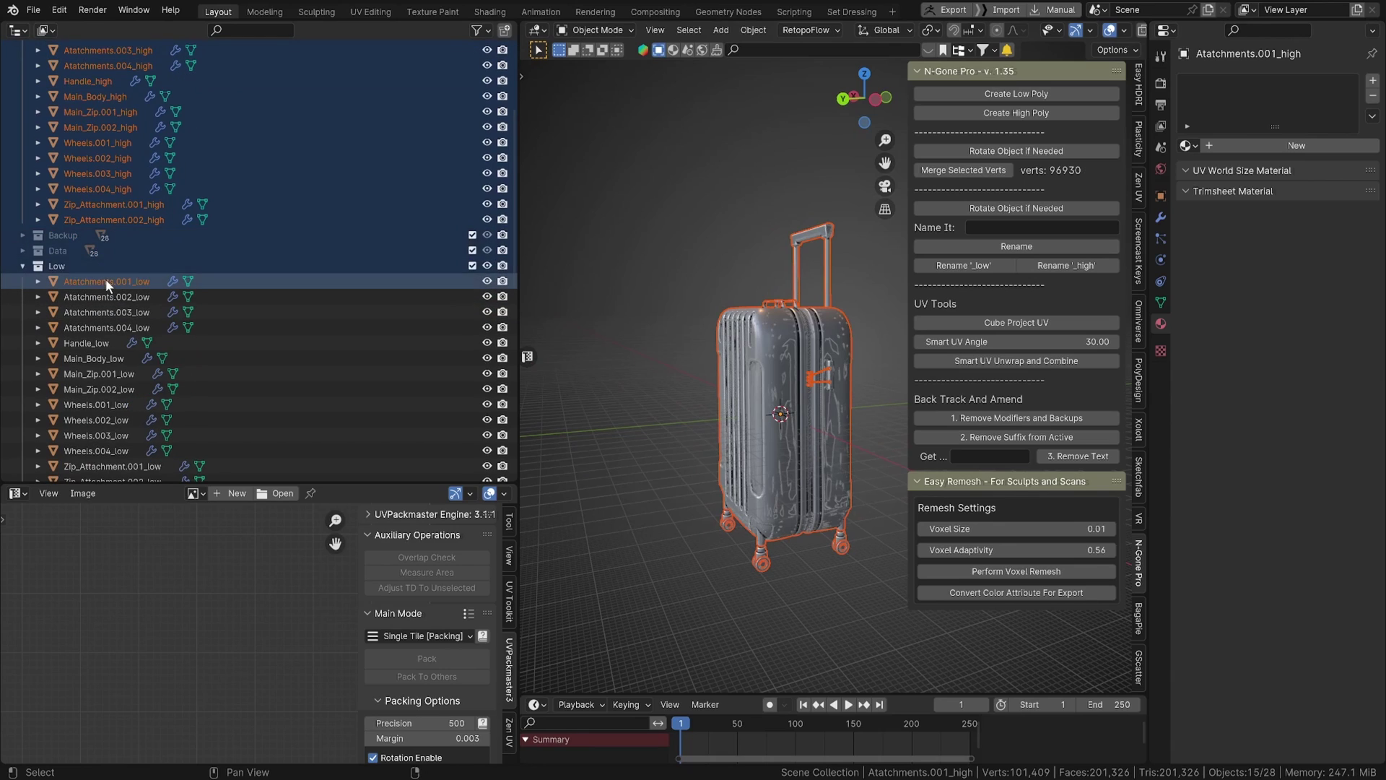
left_click(96, 290, "ctrl")
scroll(96, 291, "down", 7)
left_click(85, 343)
scroll(91, 353, "down", 10)
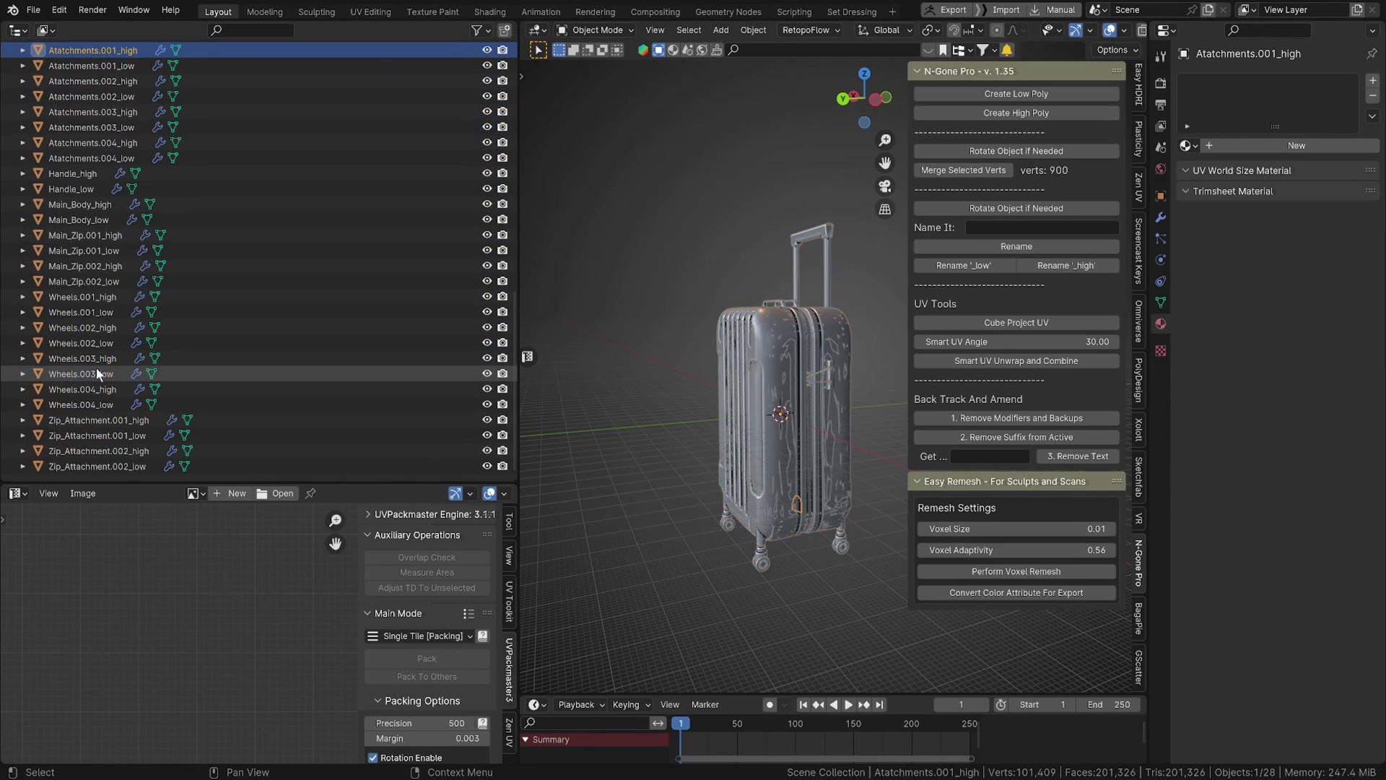
key("a")
key("q")
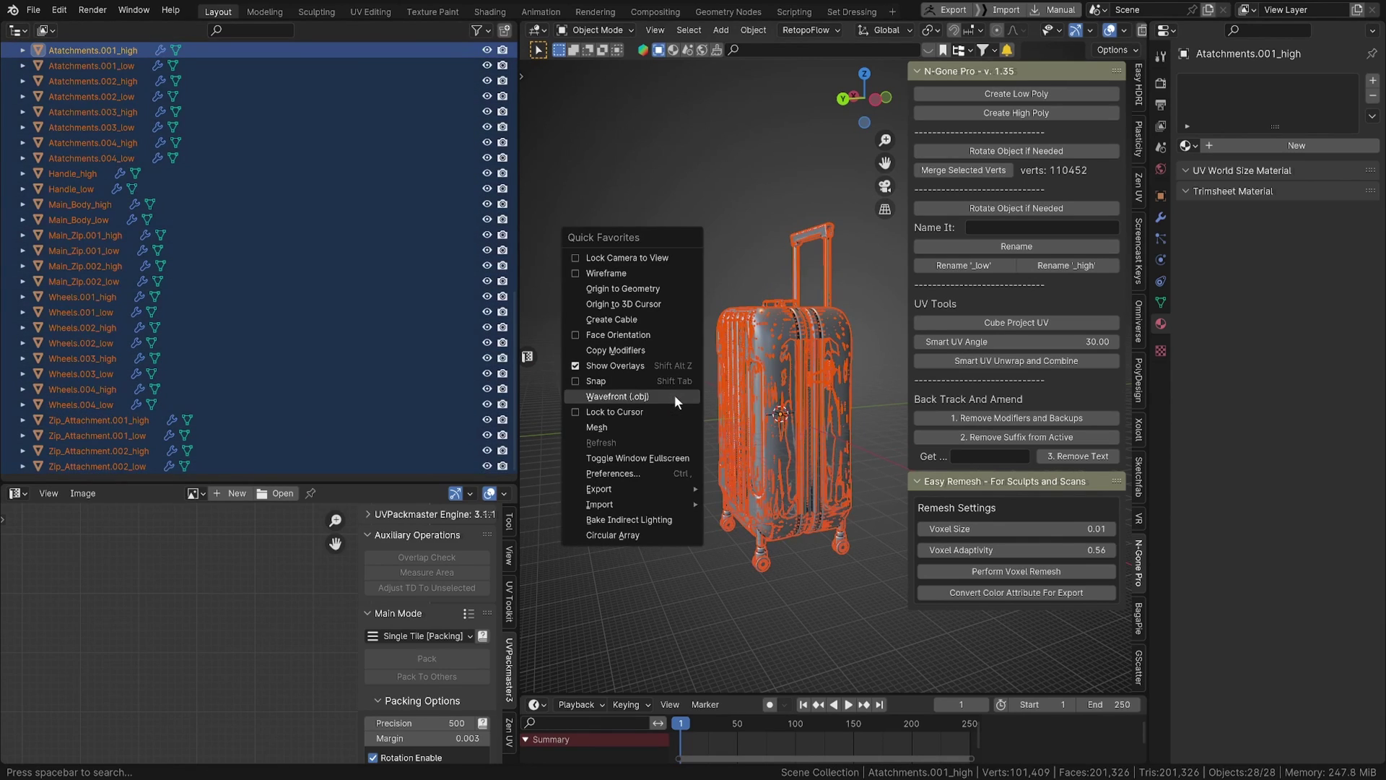
mouse_move(657, 493)
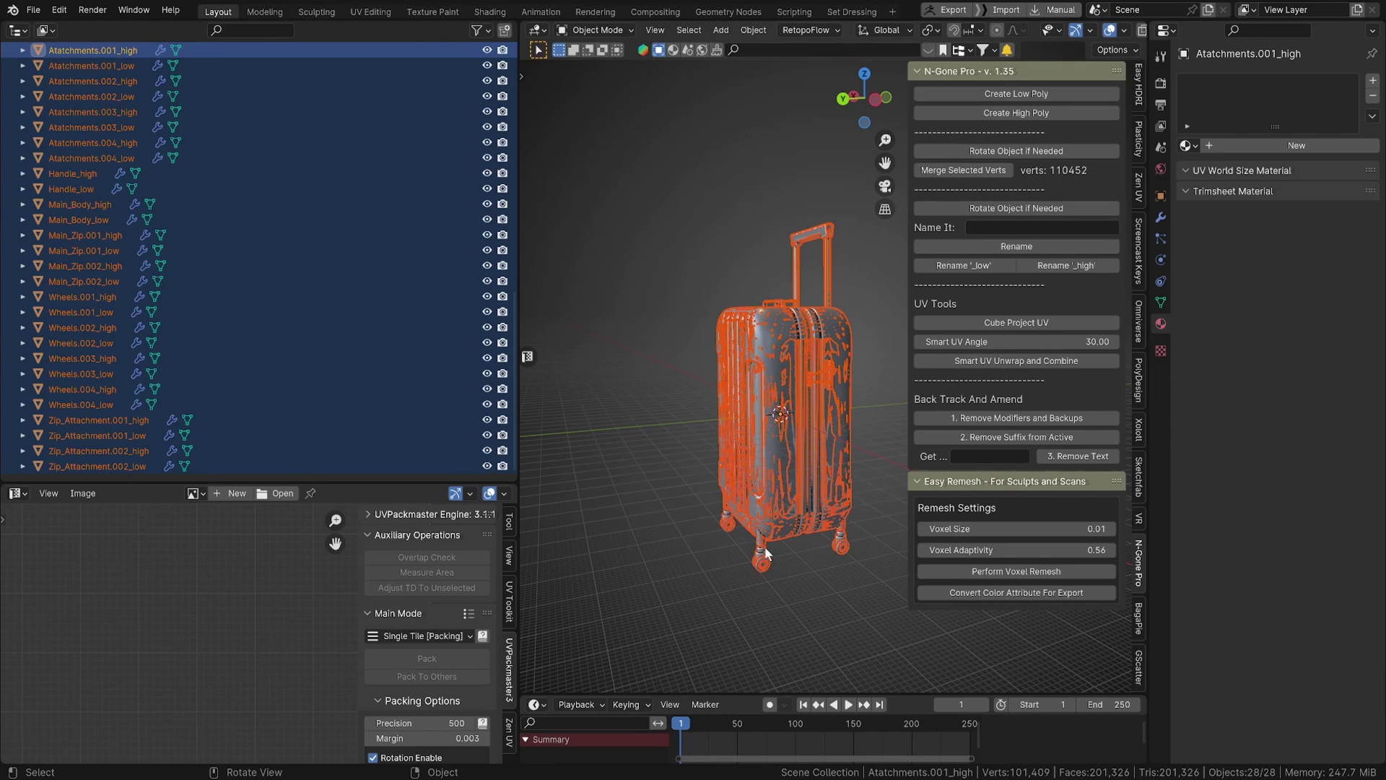
middle_click_drag(779, 678, 797, 587)
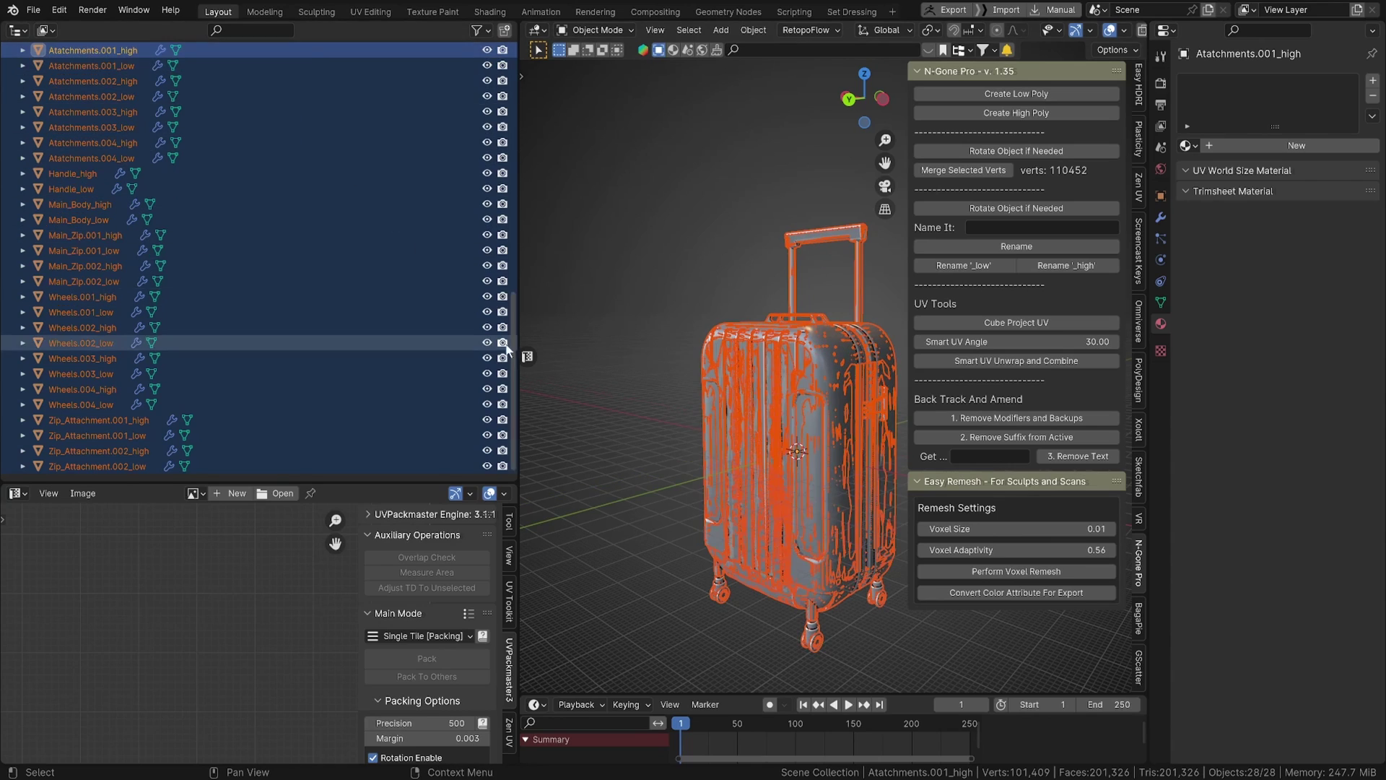
scroll(434, 201, "up", 2)
scroll(767, 418, "up", 4)
scroll(766, 418, "down", 3)
mouse_move(766, 413)
middle_mouse_down()
mouse_move(817, 454)
mouse_move(765, 453)
mouse_move(740, 429)
mouse_move(746, 409)
middle_mouse_up()
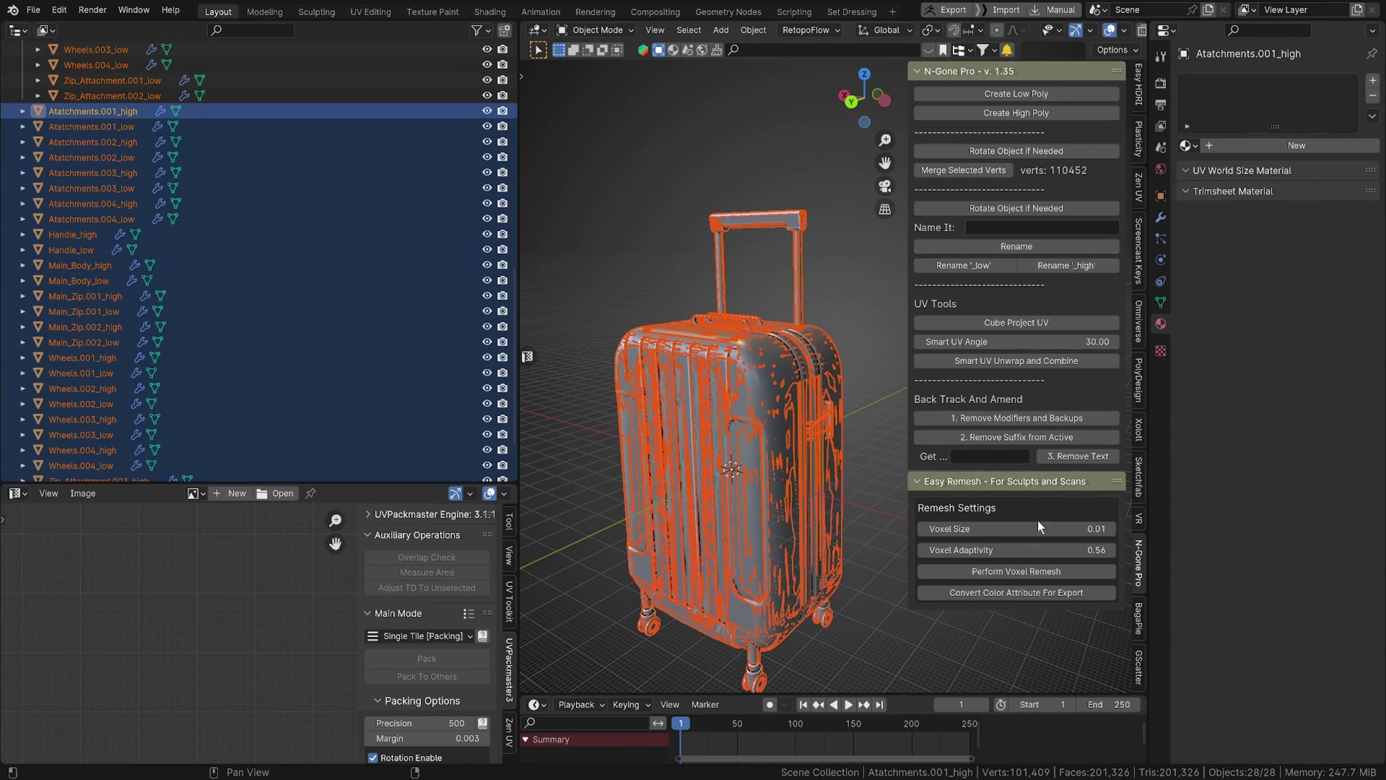